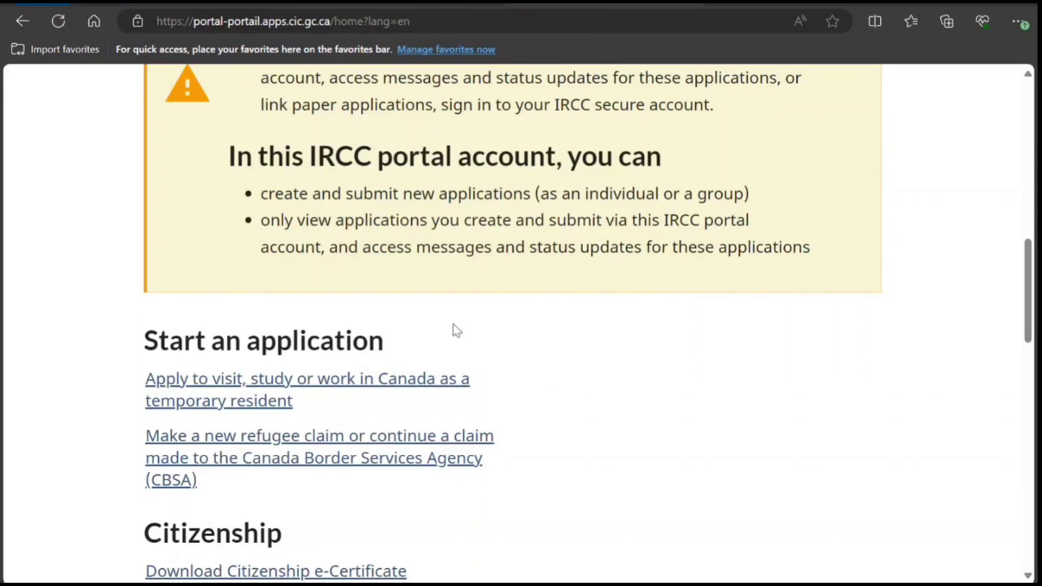
Choose to apply to visit, study or work in Canada as a temporary resident, acknowledge the instructions, and start the application.
scroll(456, 330, down, 2)
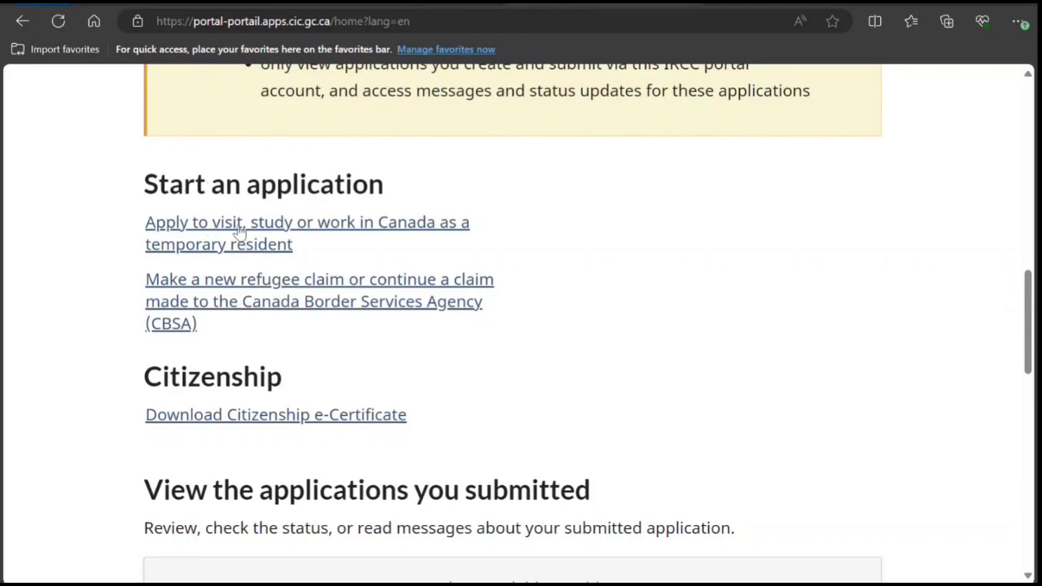
click(263, 230)
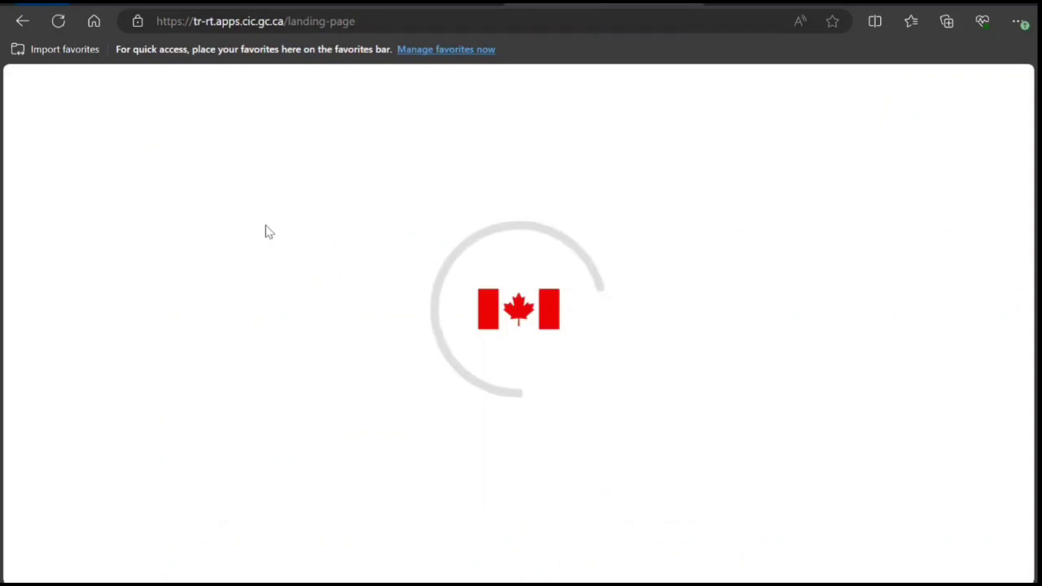
scroll(266, 231, down, 10)
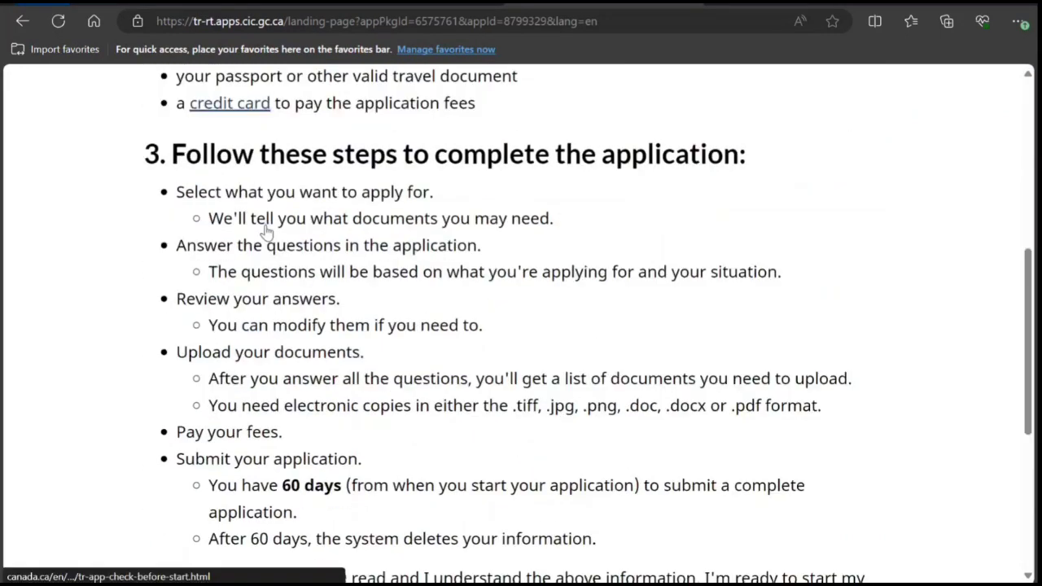
click(152, 214)
click(239, 279)
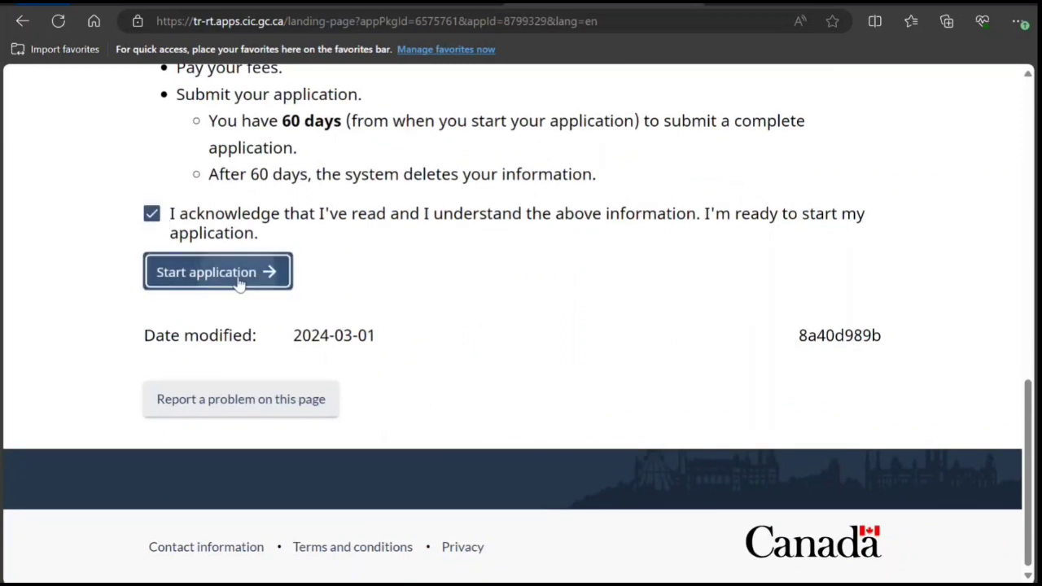
Answer No to applying for more than one person at the same time, and save the answer to continue.
scroll(239, 280, down, 1)
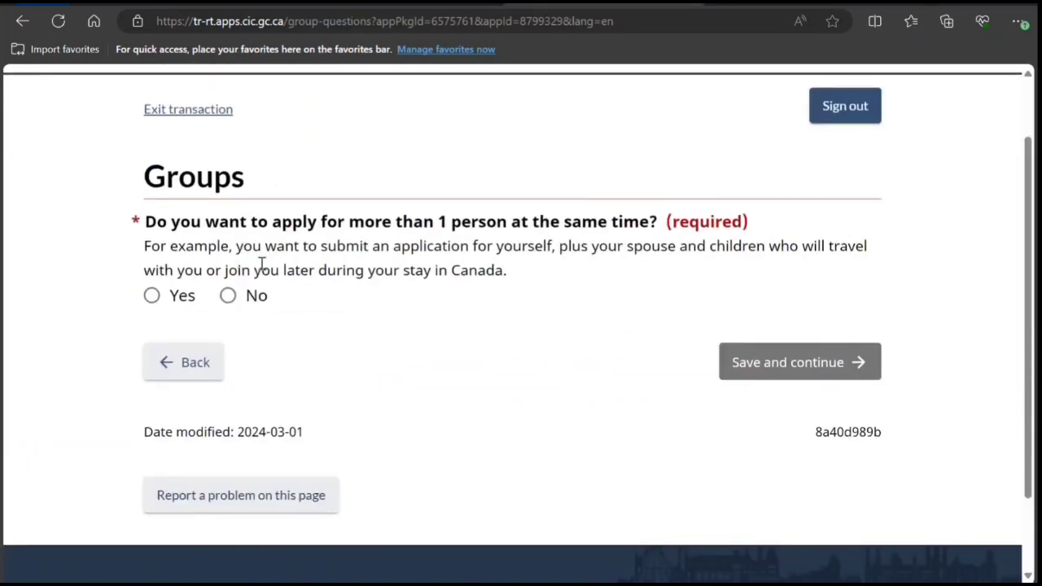
click(229, 297)
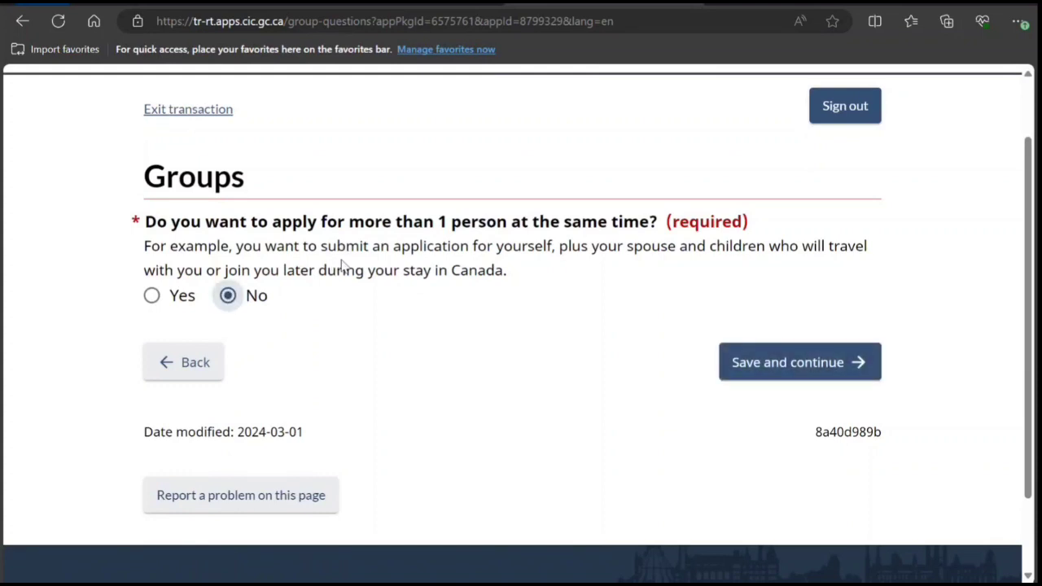
click(723, 361)
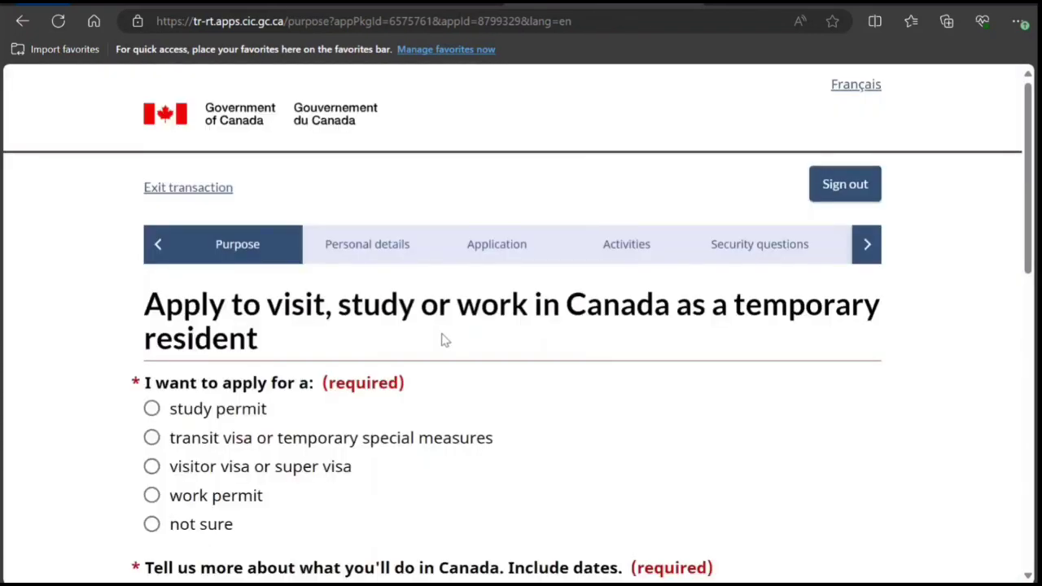
Select a study permit as the application type, specifically a study permit to study for more than 6 months.
scroll(316, 366, down, 2)
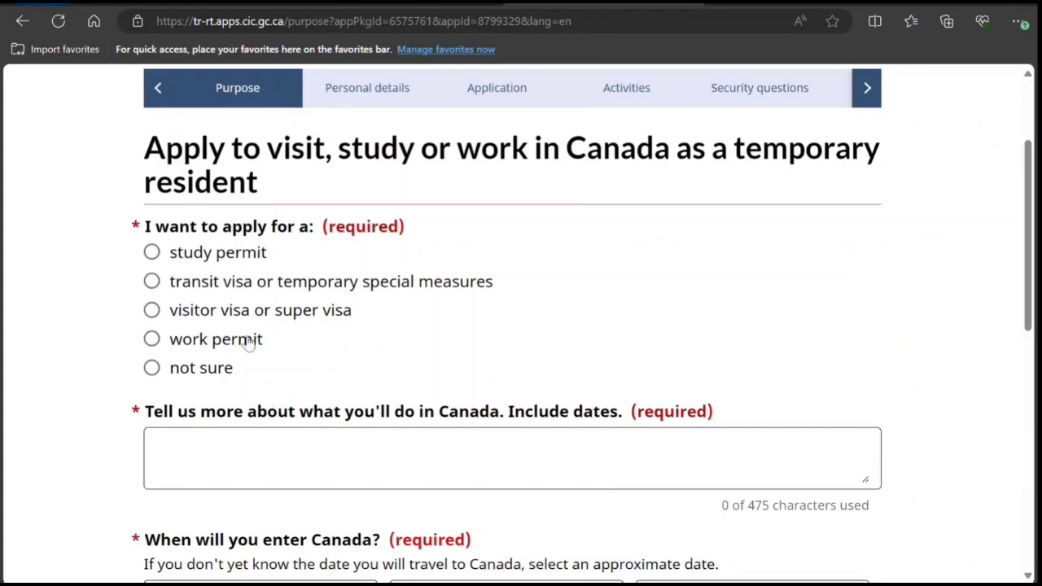
click(219, 256)
scroll(326, 345, down, 1)
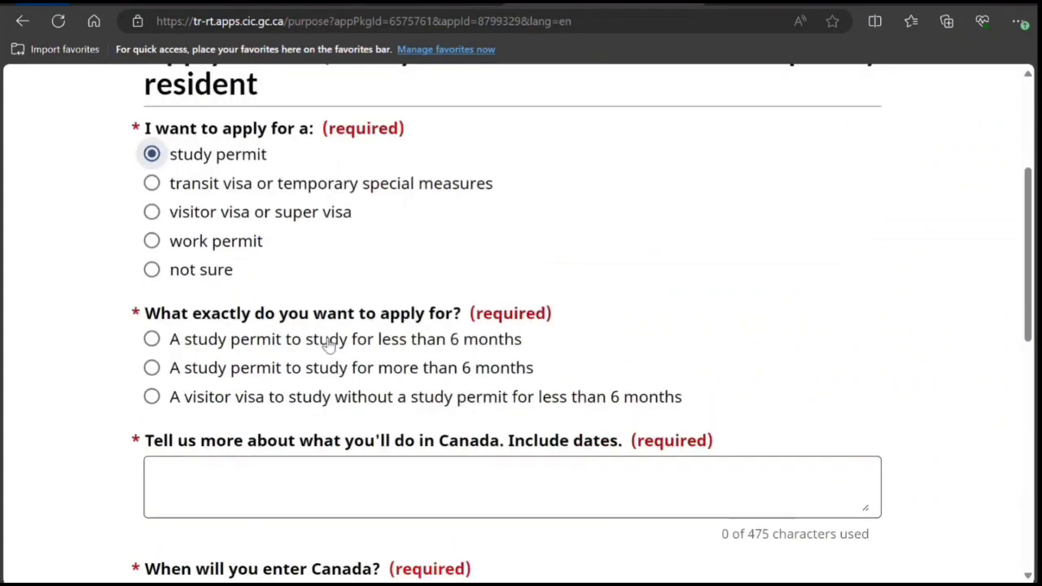
scroll(328, 344, down, 2)
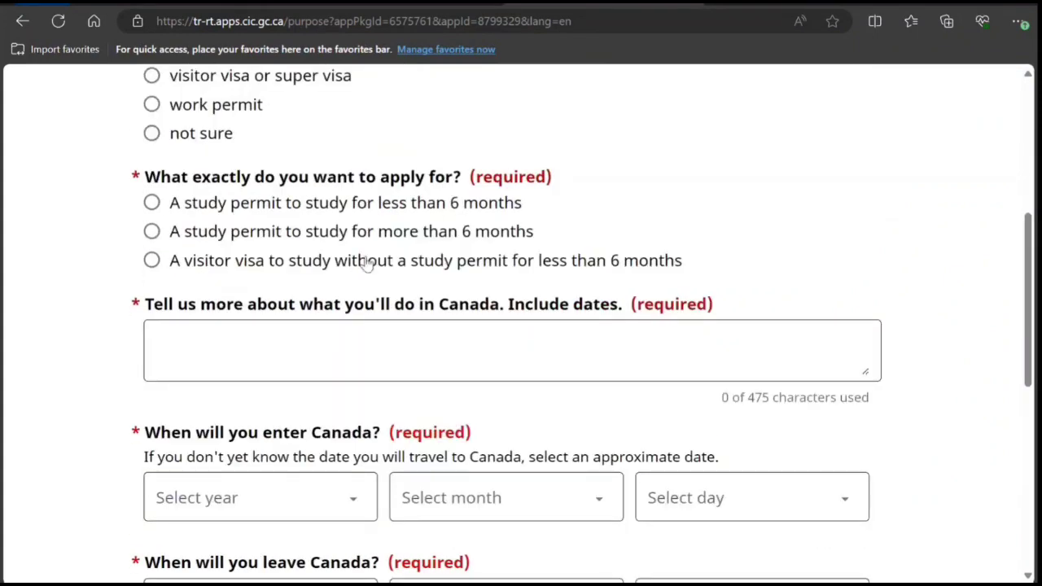
click(153, 232)
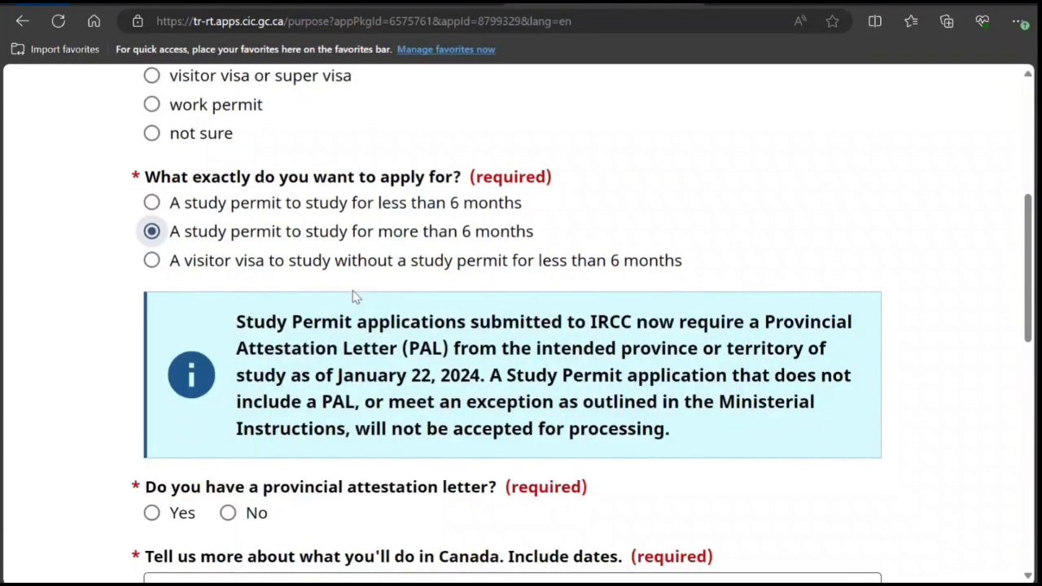
Answer Yes to having a provincial attestation letter and set its issuing province to Ontario.
scroll(352, 298, down, 2)
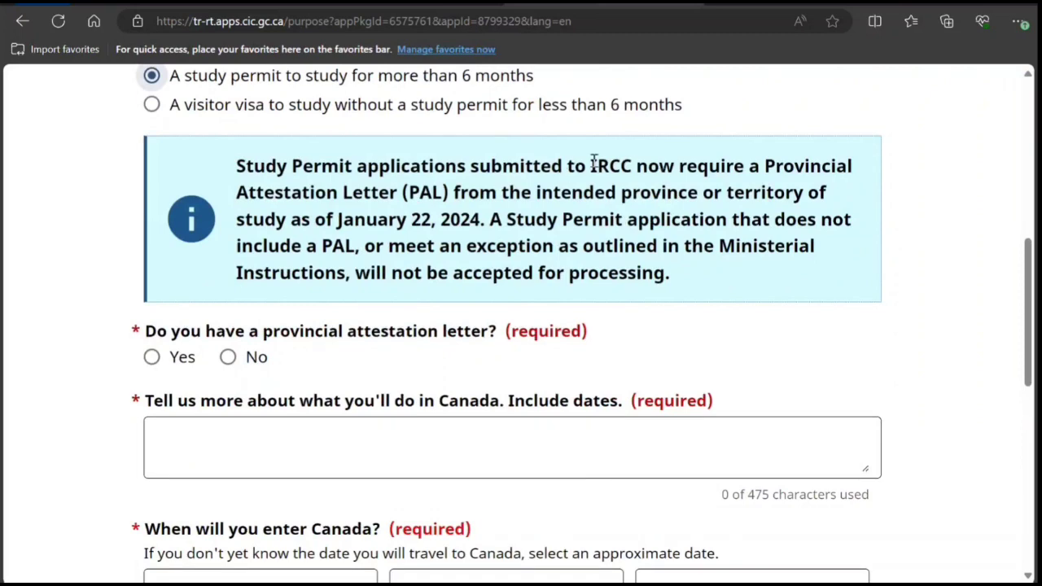
double_click(423, 193)
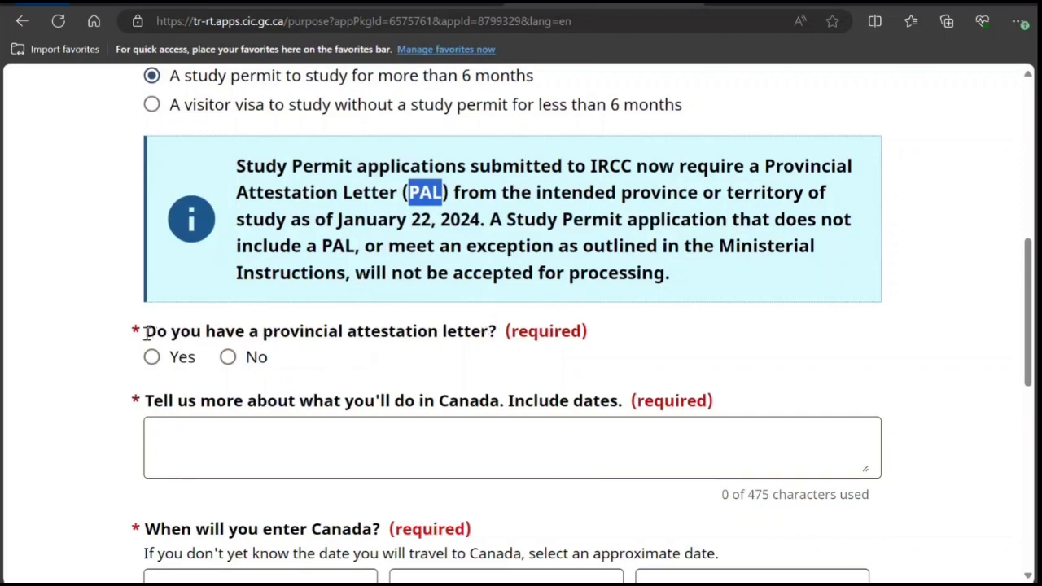
drag(144, 332, 496, 329)
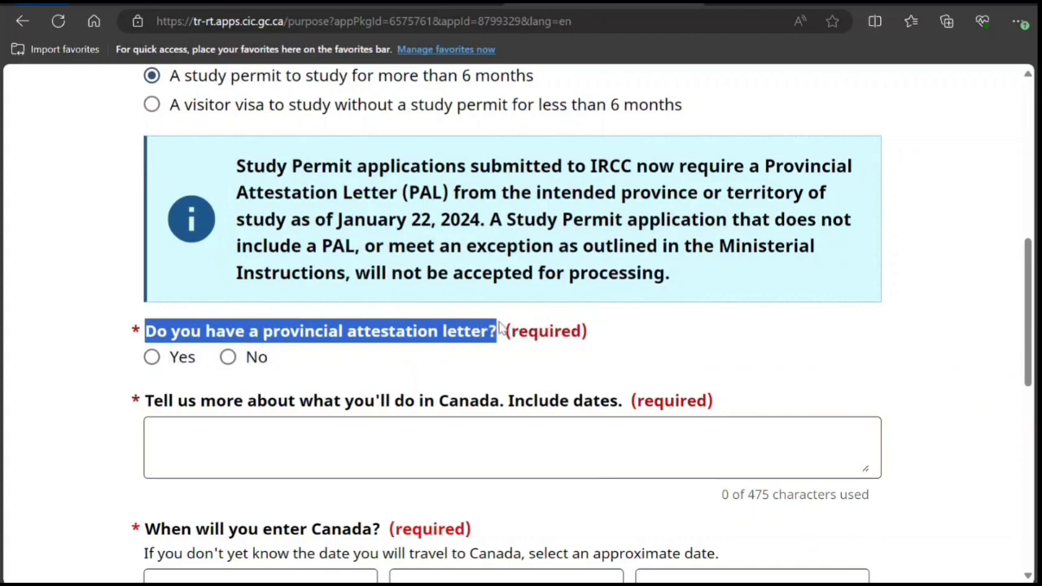
scroll(344, 352, down, 2)
click(152, 202)
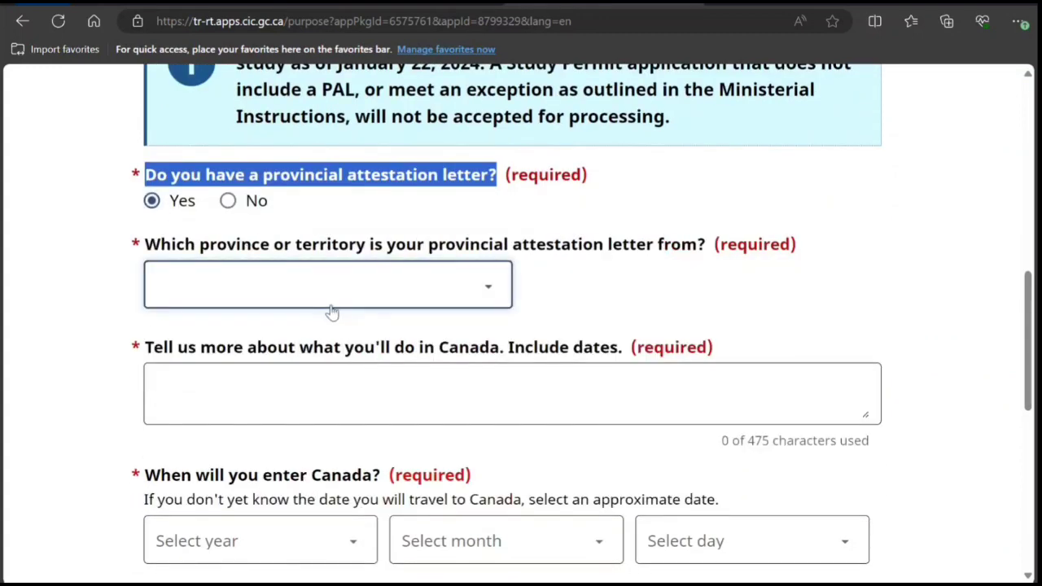
key(o)
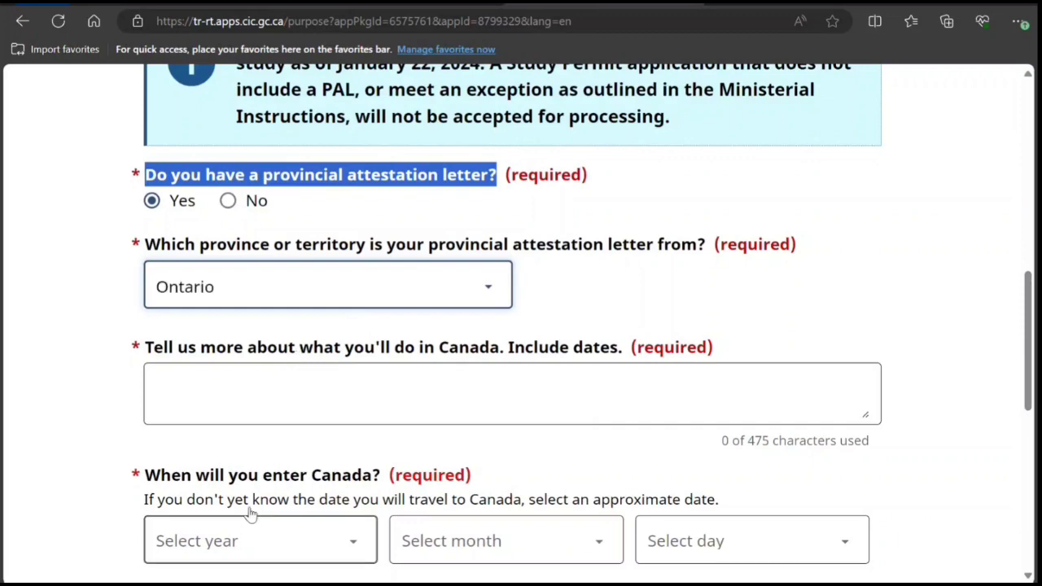
Enter the placeholder text "kjb j bn bn bb" as the description of planned activities in Canada.
scroll(280, 405, down, 2)
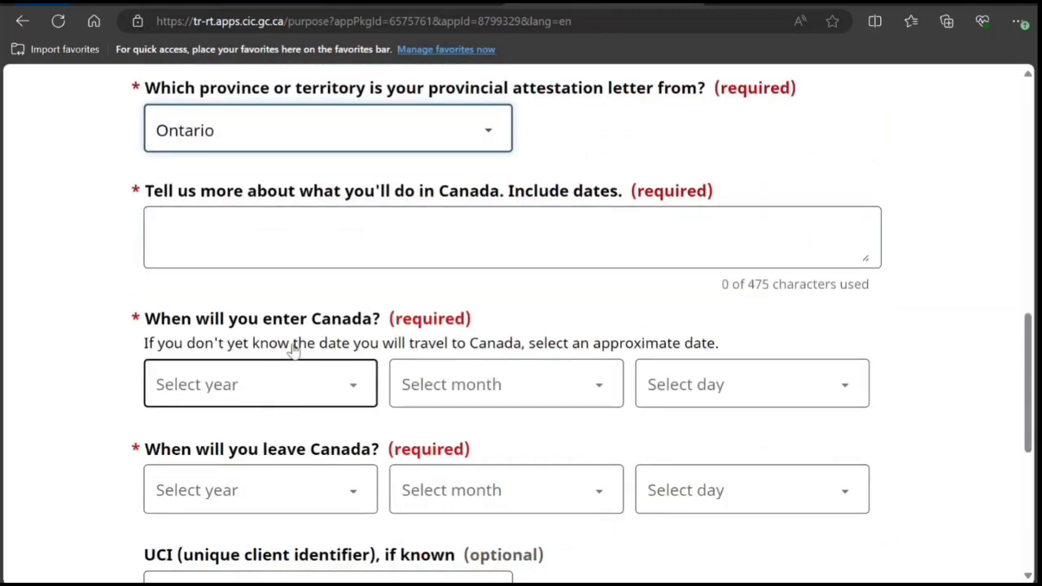
click(419, 234)
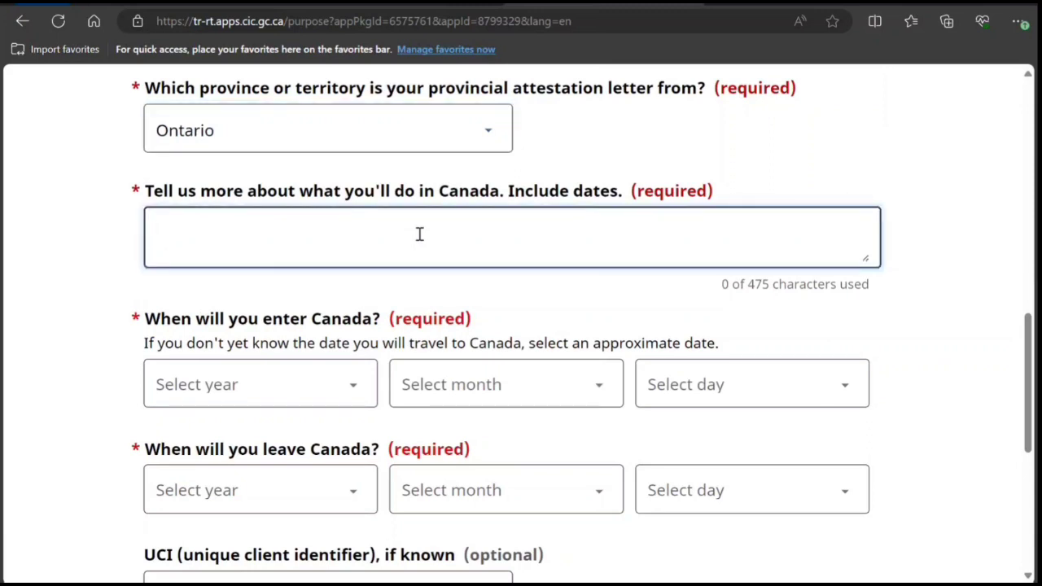
text(kjb j  bn bn bb)
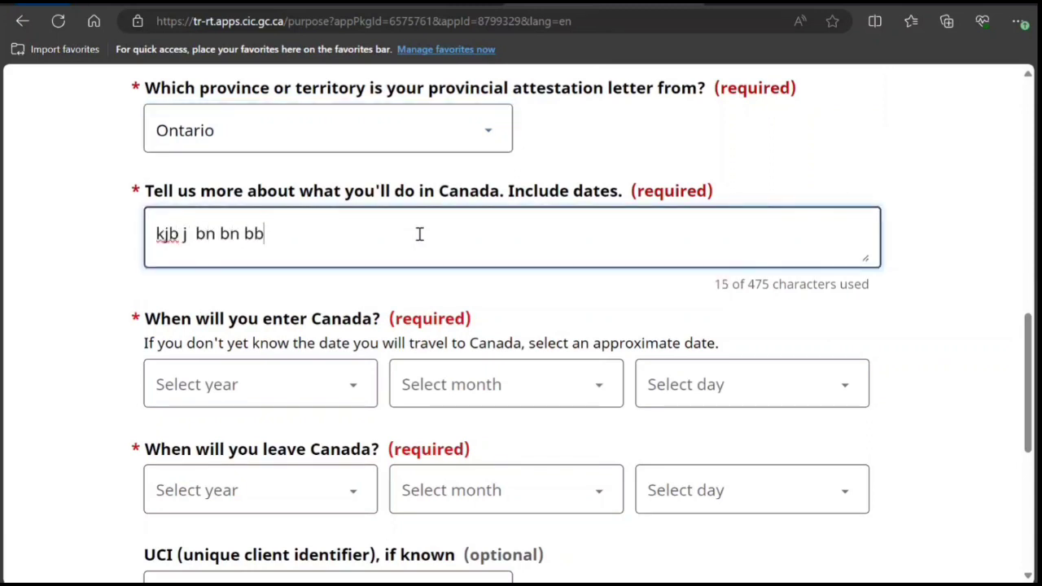
Set the date of entering Canada to August 26, 2024.
scroll(383, 228, down, 2)
click(344, 236)
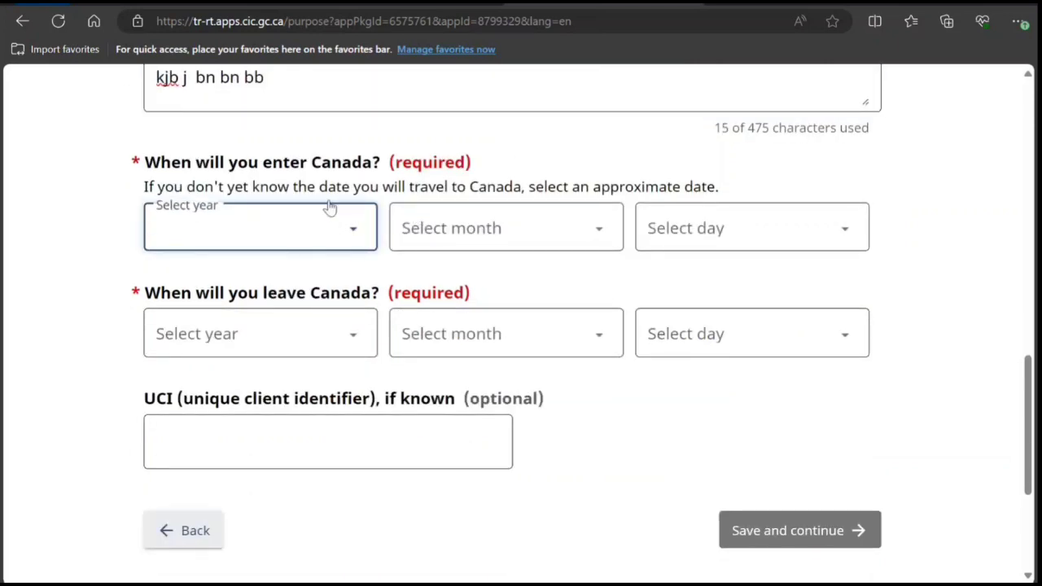
click(328, 233)
click(237, 290)
click(467, 235)
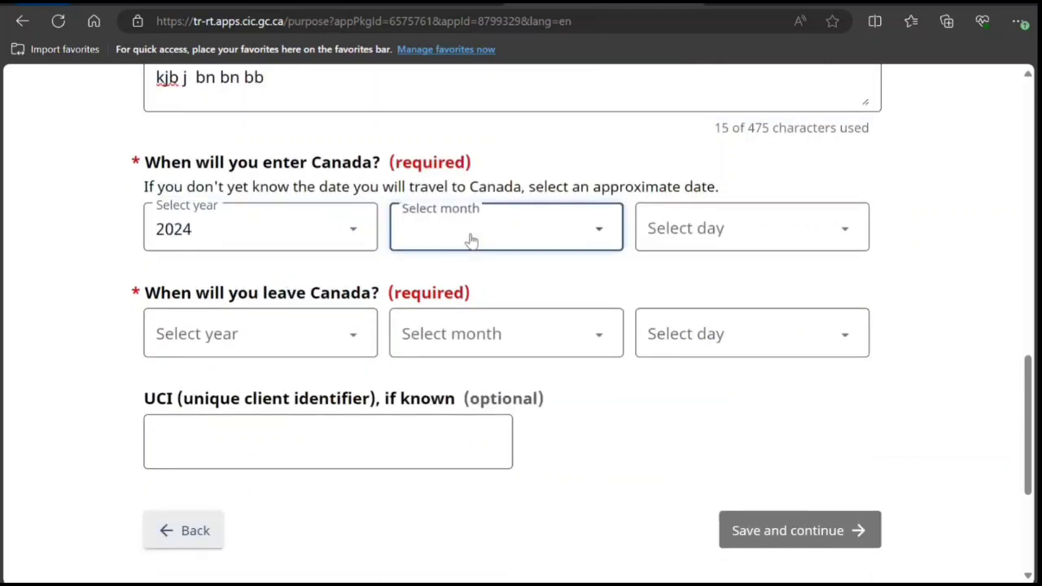
click(446, 376)
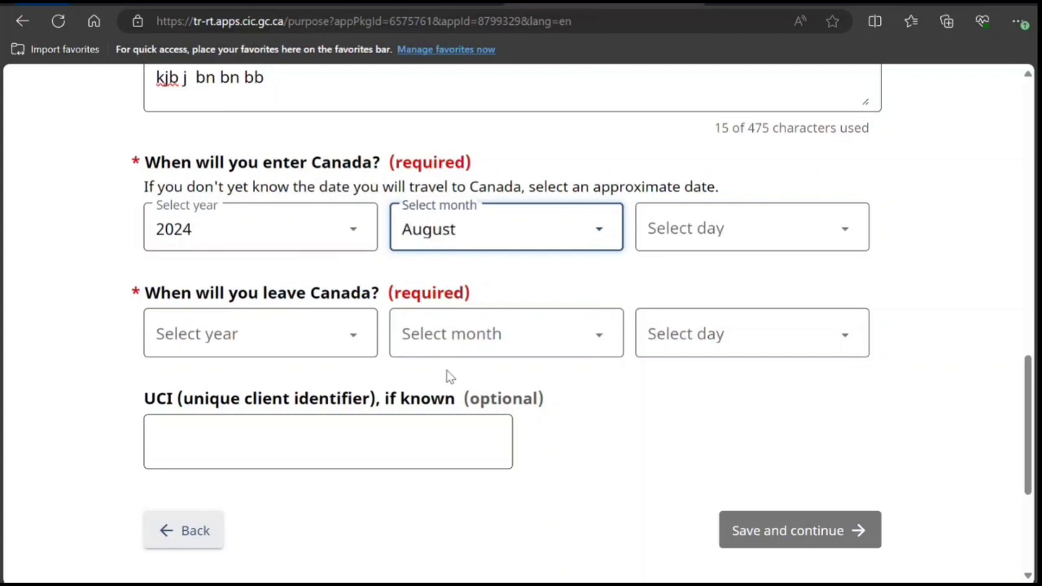
click(727, 226)
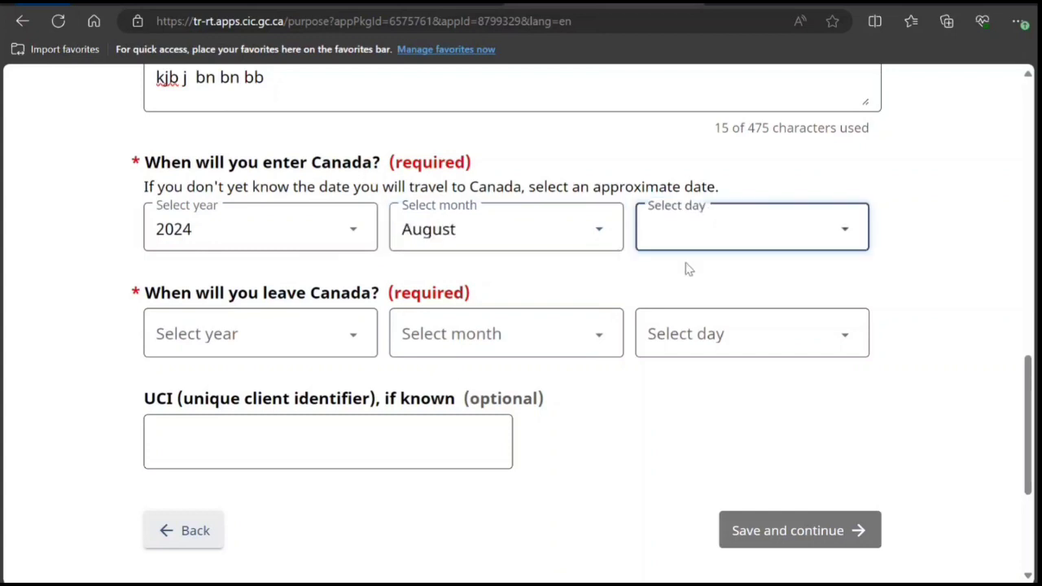
click(663, 476)
Set the date of leaving Canada to September 10, 2026, leave the UCI blank, and save the purpose page to continue.
click(249, 350)
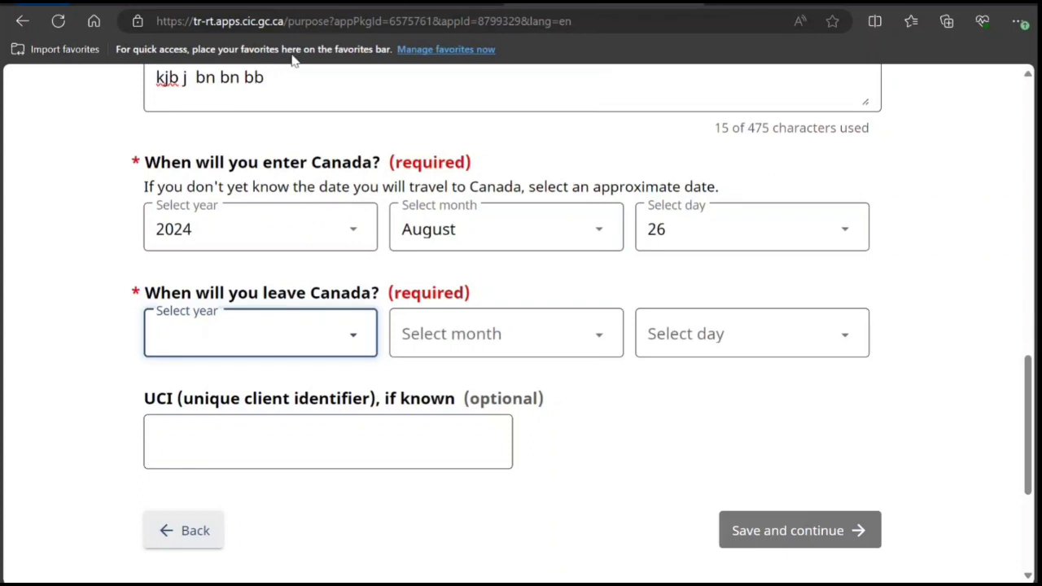
text(2026)
key(Tab)
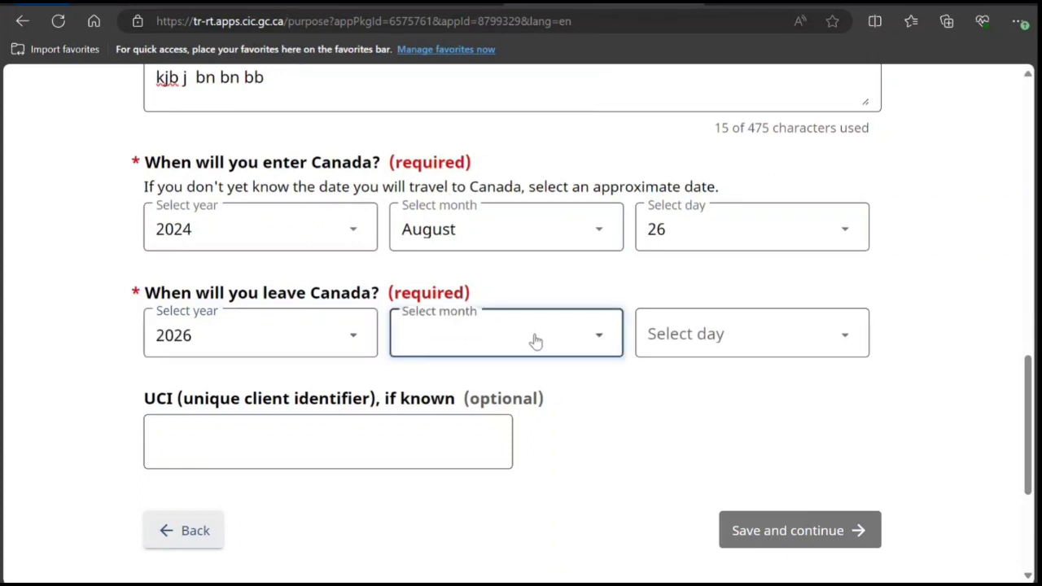
text(s)
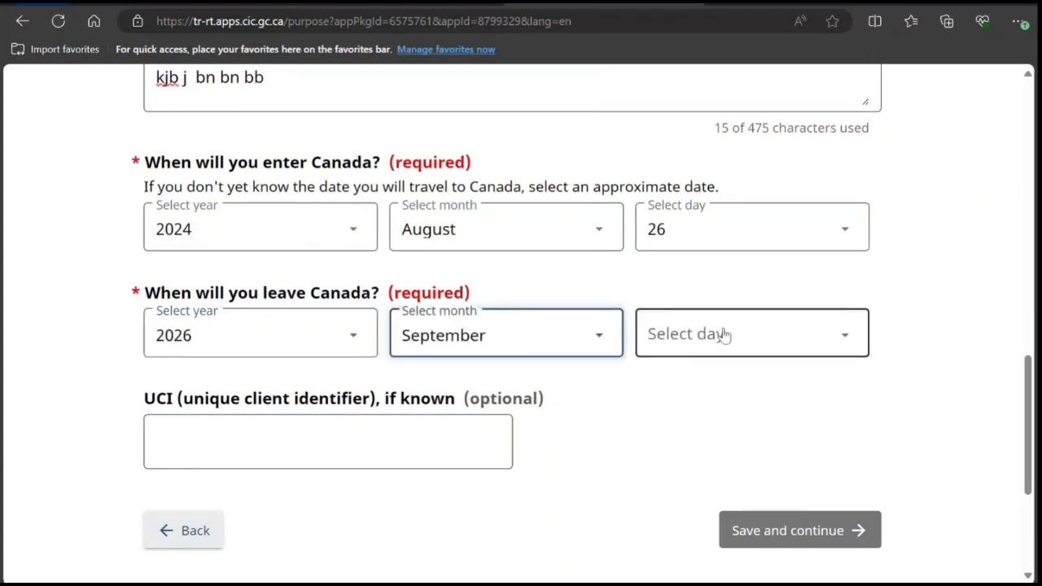
key(Tab)
text(10)
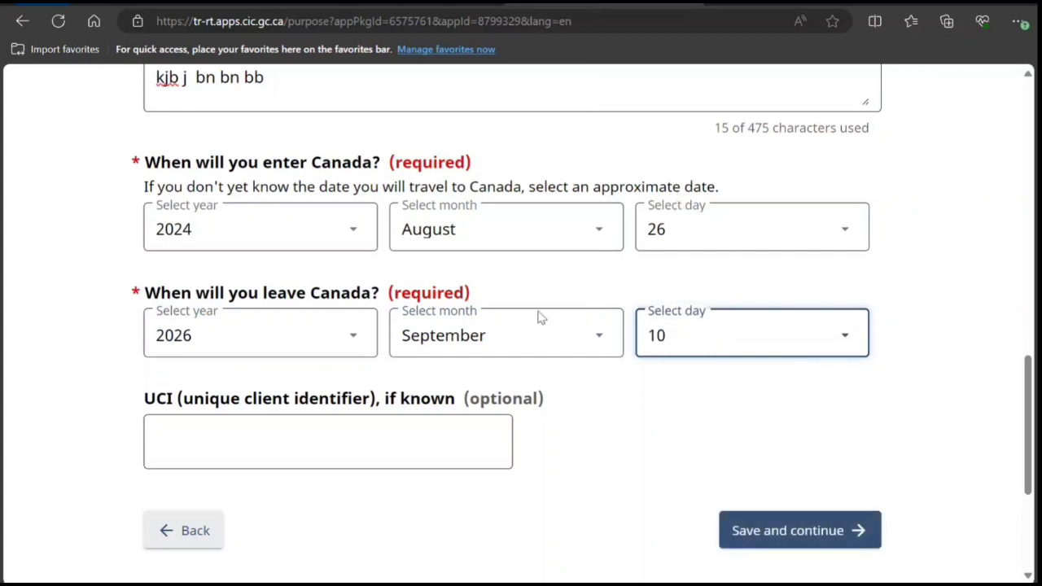
scroll(291, 429, down, 2)
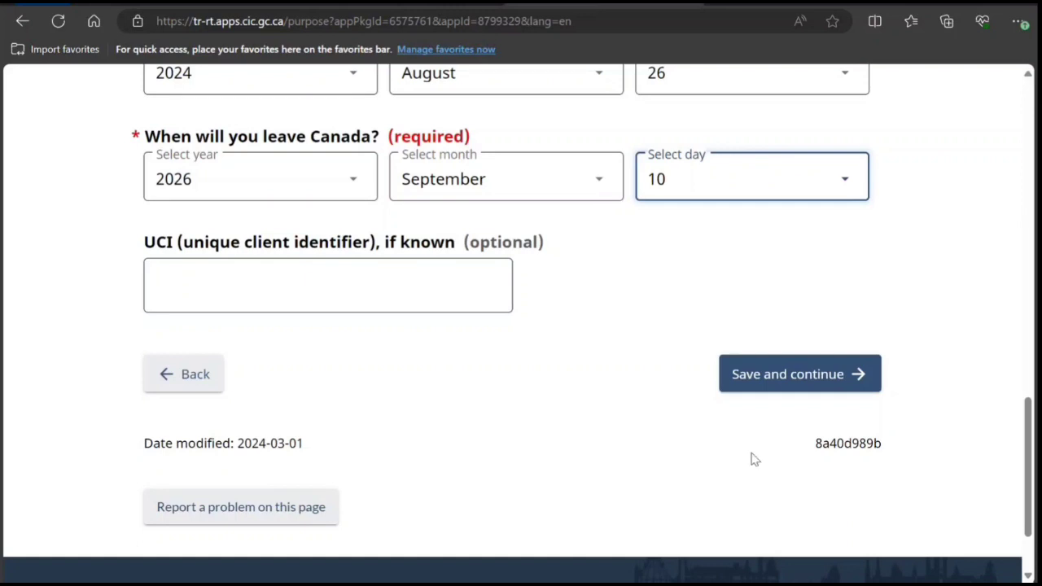
click(735, 389)
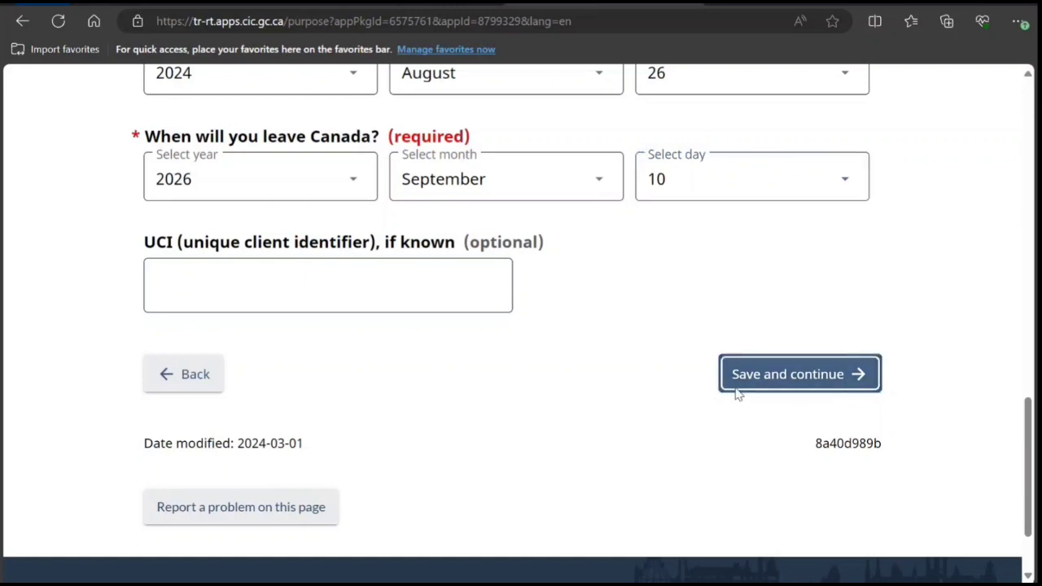
Review the documents and information required for the study permit, and continue to the application's representative question.
scroll(736, 387, down, 1)
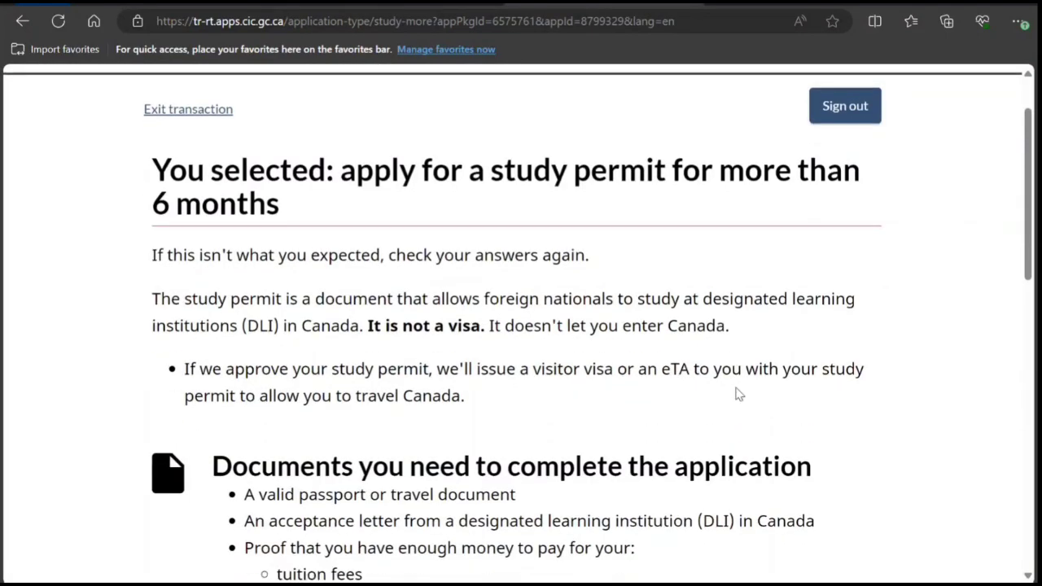
scroll(737, 395, down, 4)
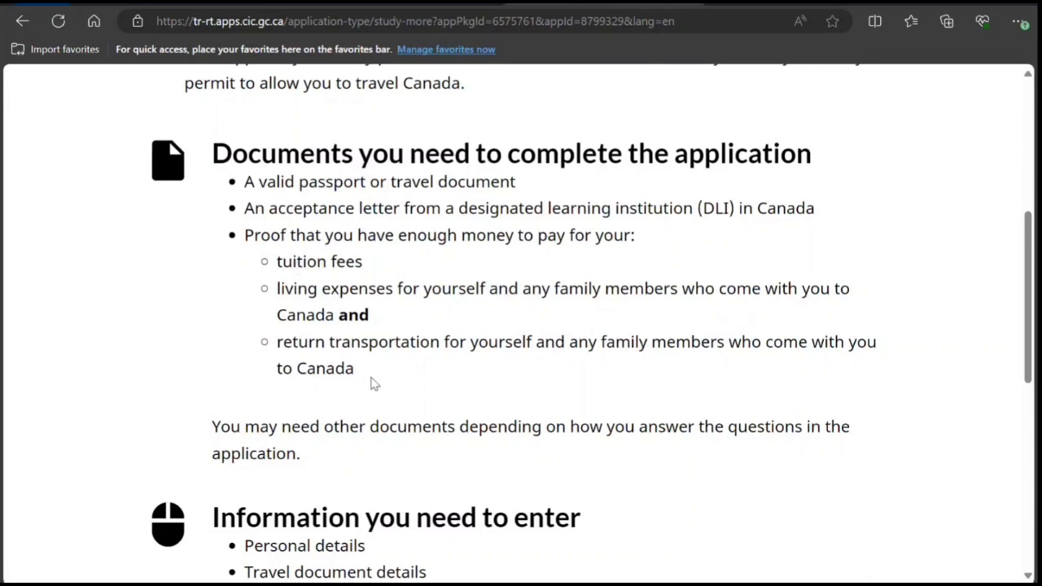
scroll(371, 382, down, 4)
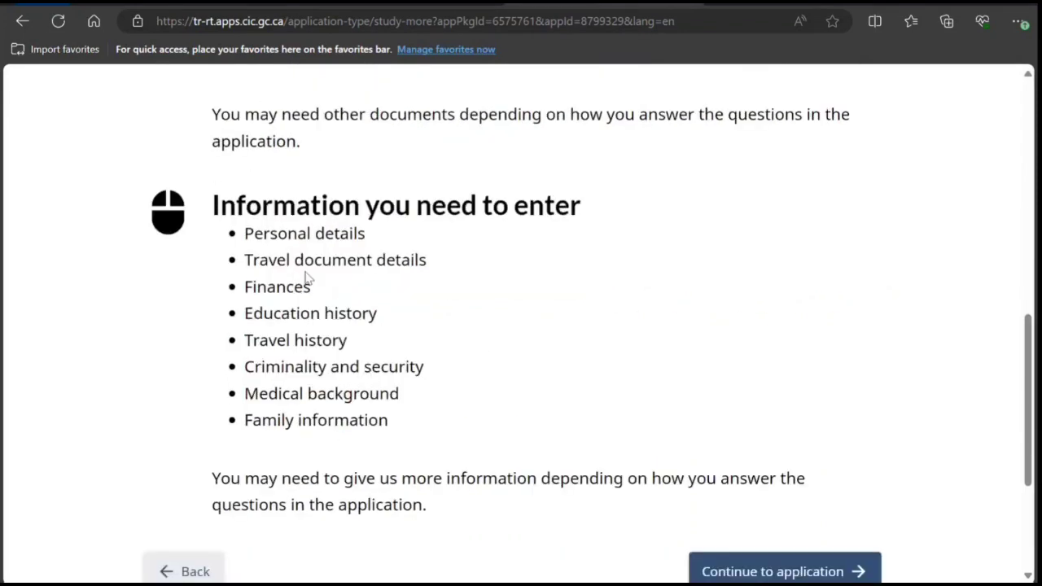
scroll(358, 414, down, 2)
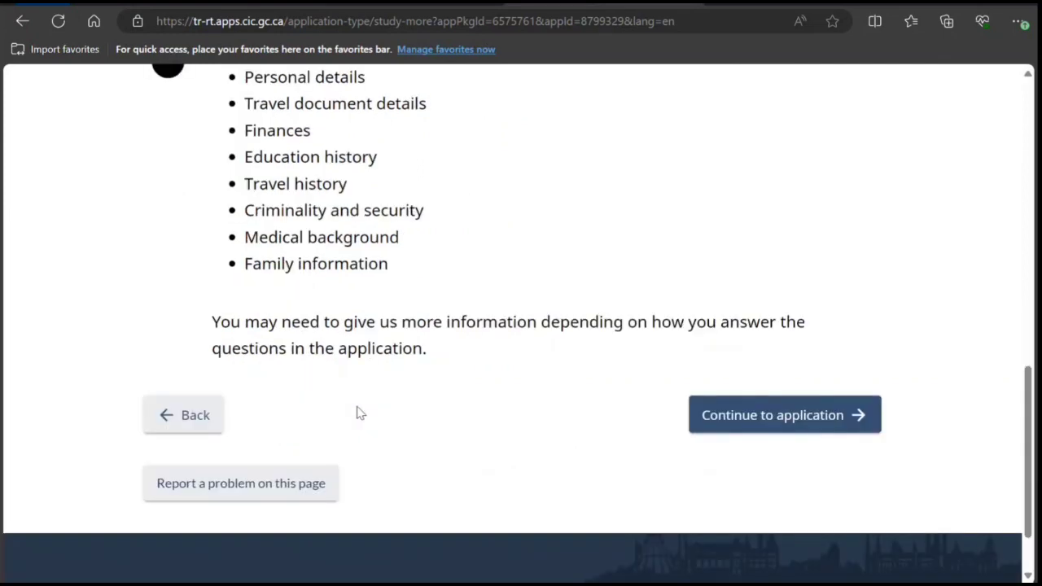
click(702, 419)
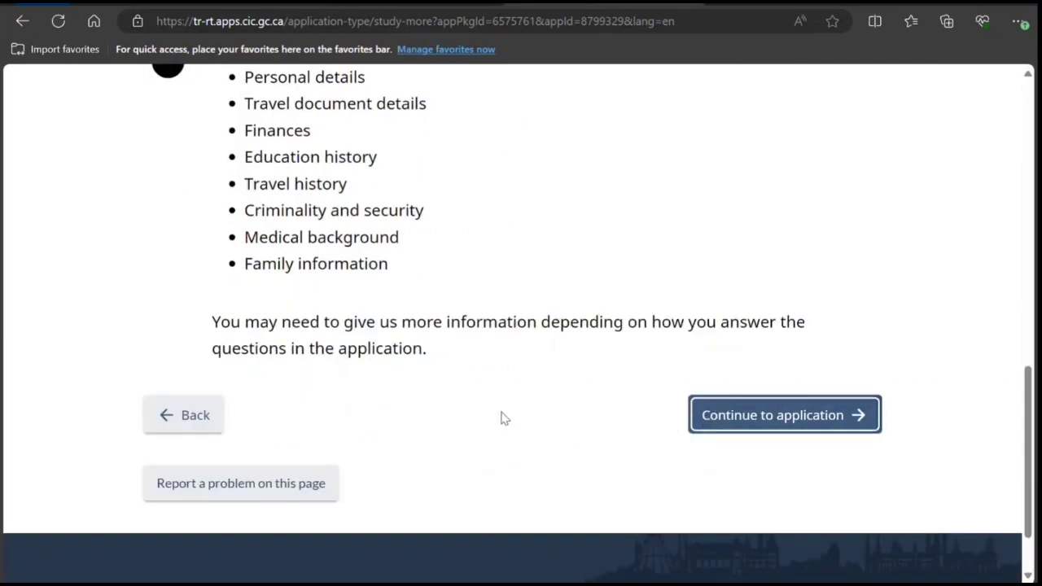
scroll(464, 403, down, 2)
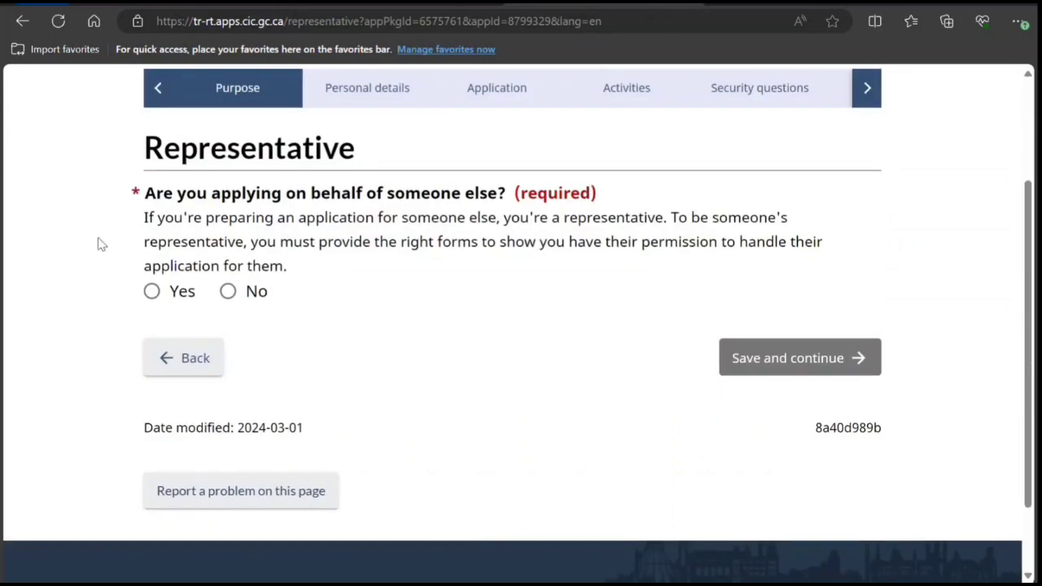
Answer No to applying on behalf of someone else, and save the representative page to continue.
click(228, 291)
click(739, 373)
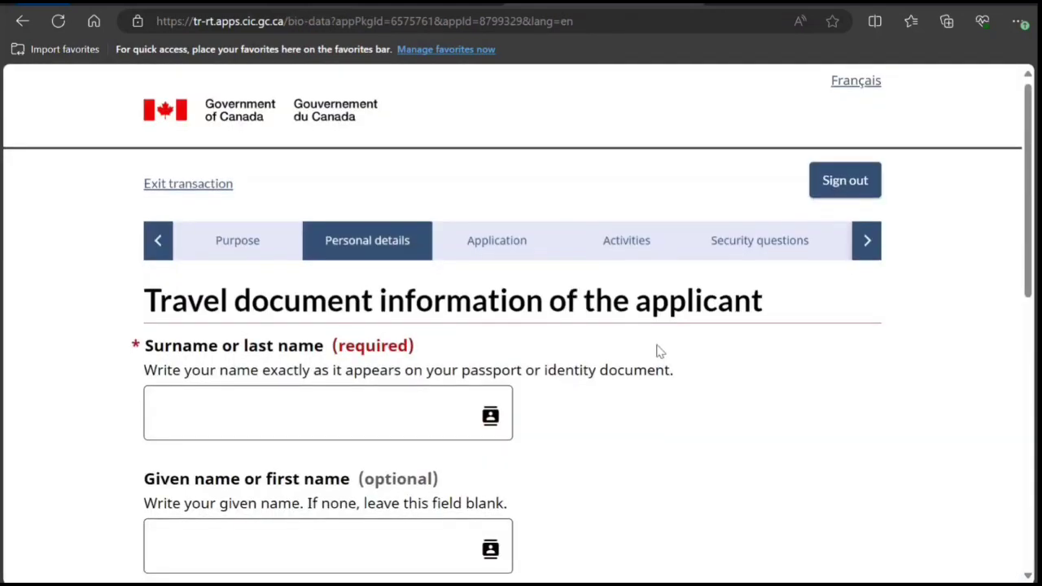
Enter the applicant's surname and given name in the travel document information.
scroll(651, 348, down, 3)
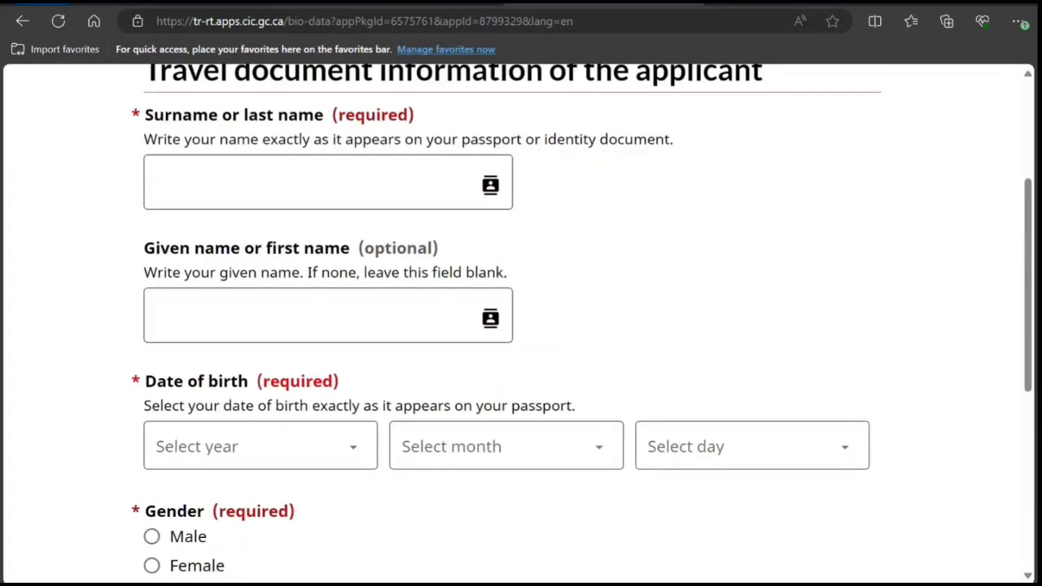
click(188, 190)
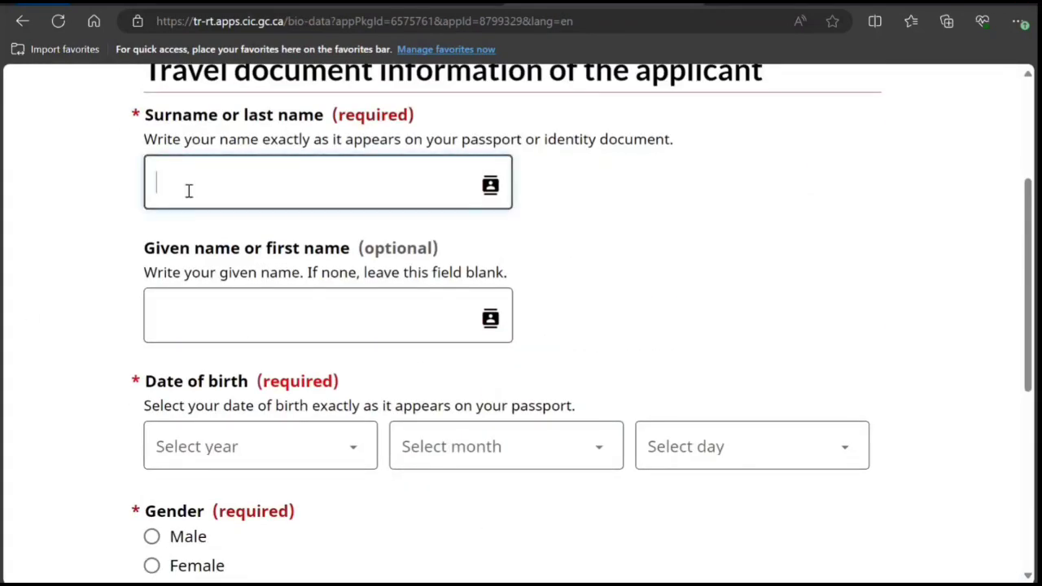
text(Smith)
click(234, 335)
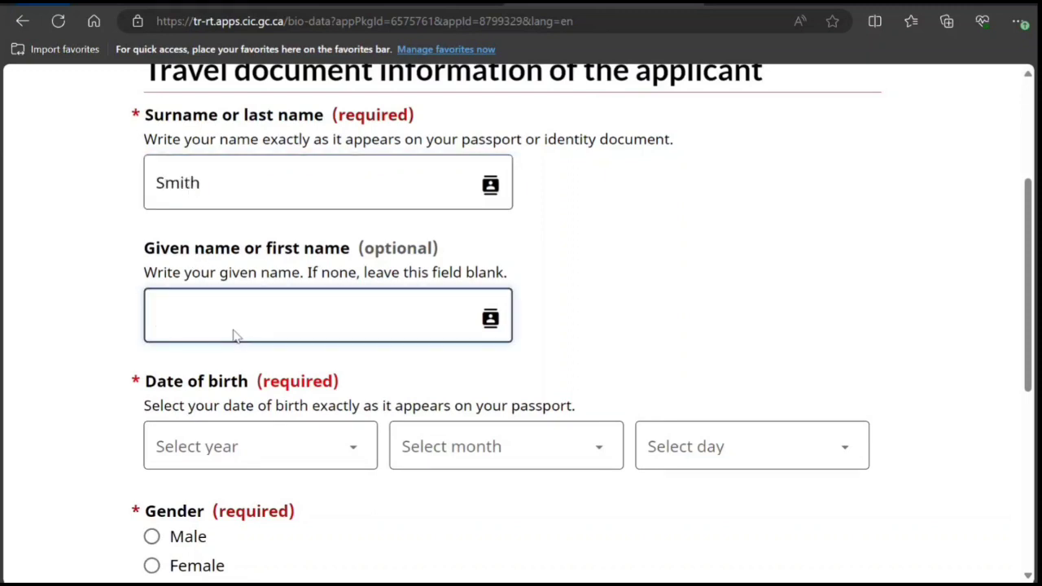
text(John)
Fill in the applicant's date of birth and choose Male as the gender, saving the page to continue.
scroll(228, 342, down, 2)
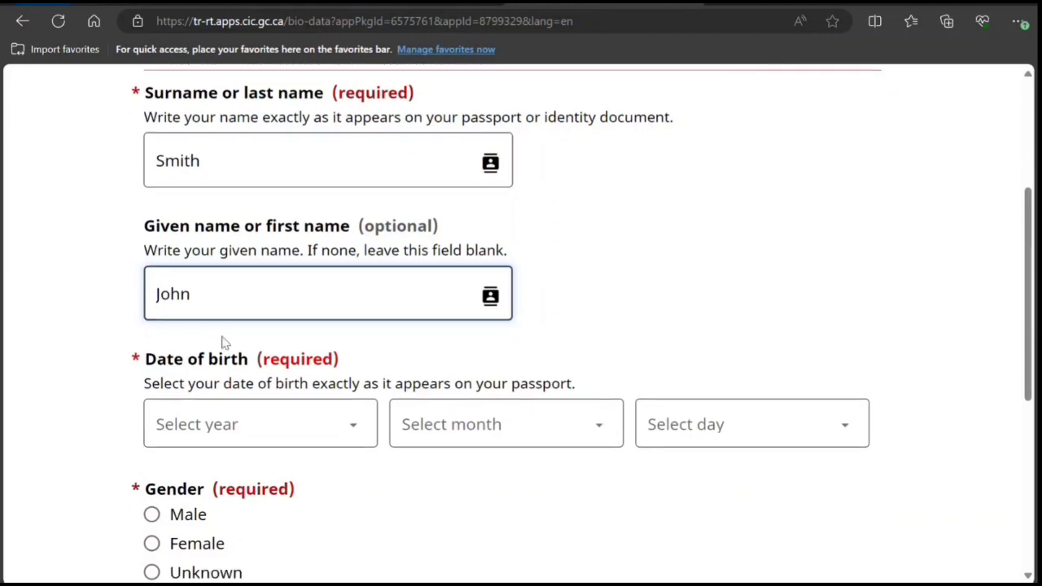
click(256, 302)
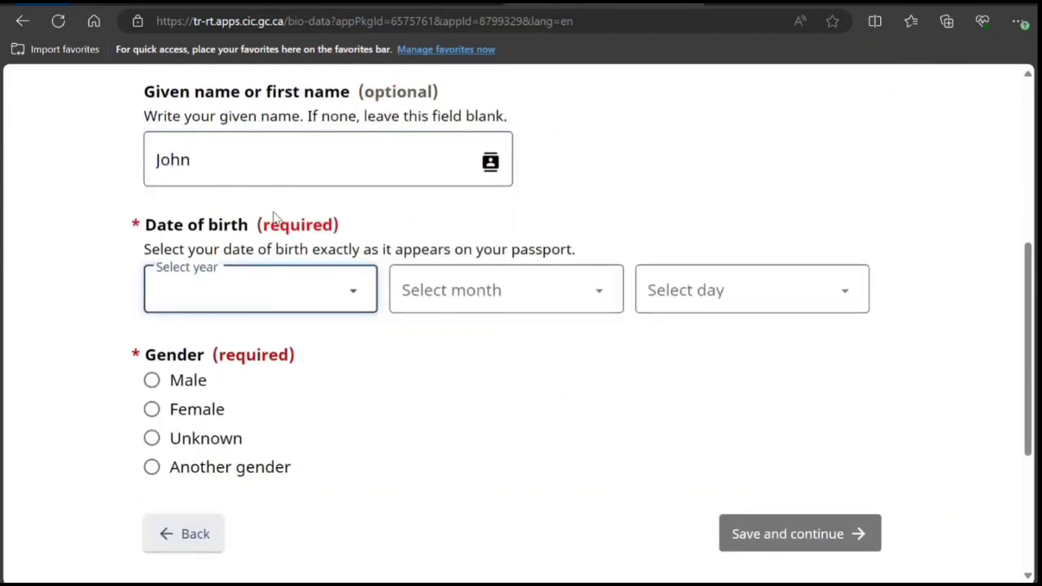
text(2020)
click(431, 274)
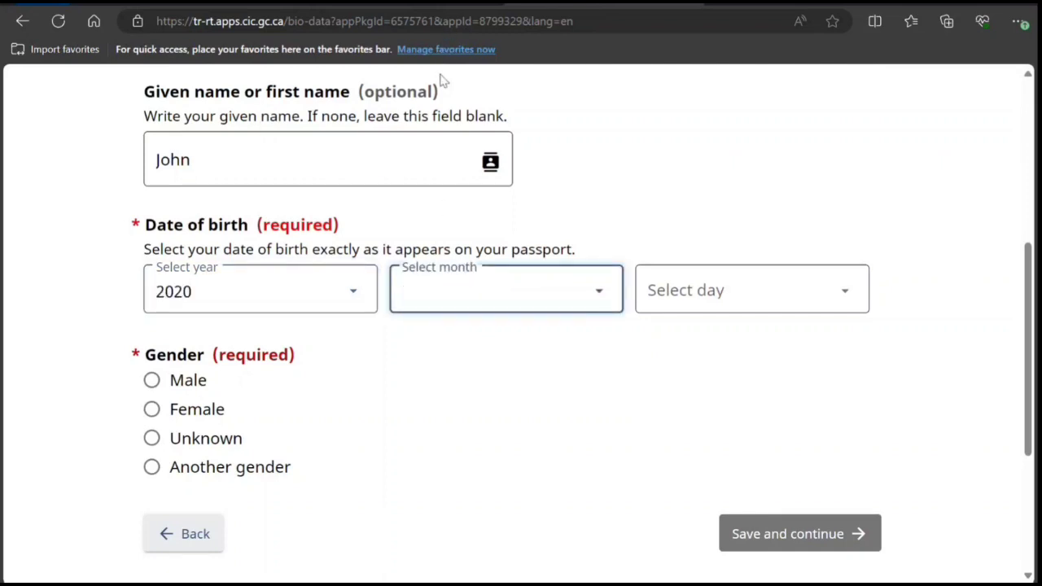
key(m)
key(Tab)
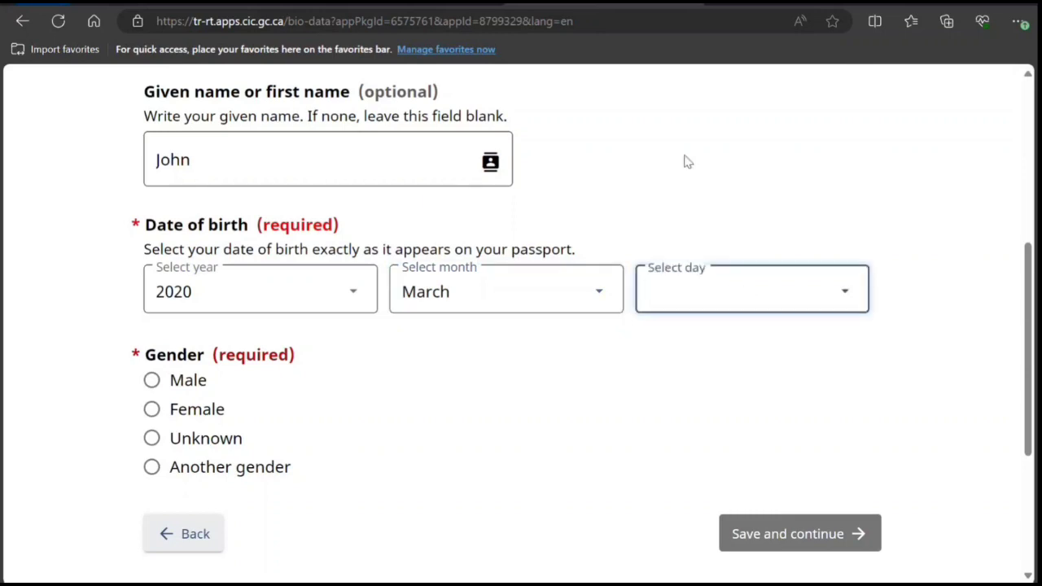
click(662, 23)
click(158, 381)
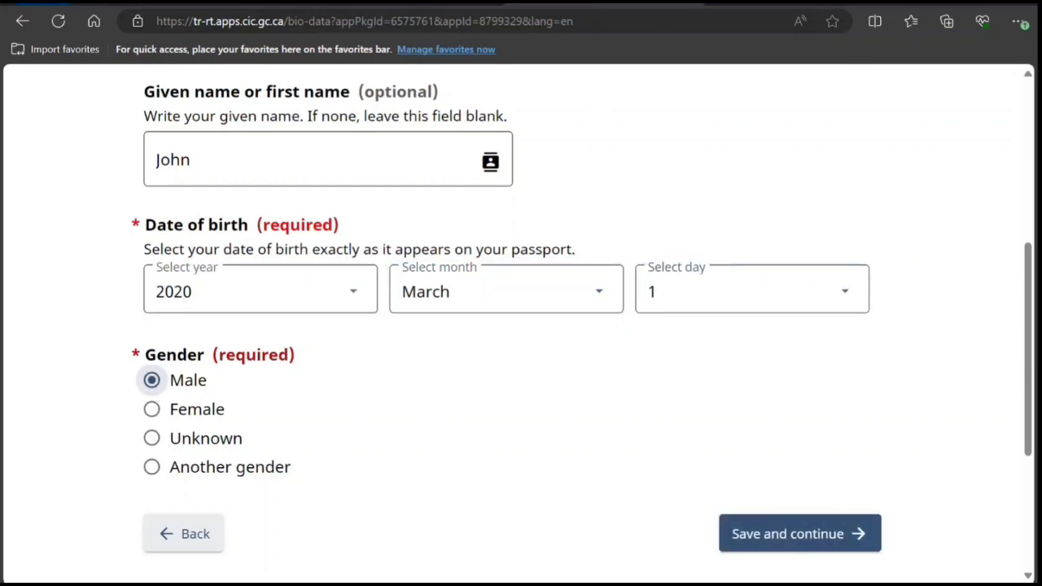
click(846, 535)
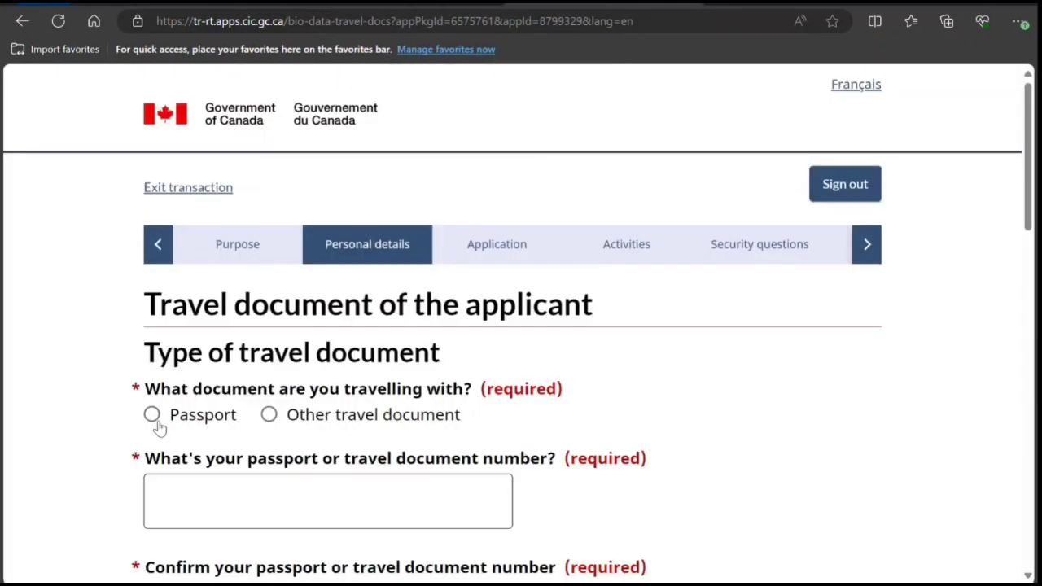
Choose Passport as the travel document and Regular as the kind of passport.
click(153, 415)
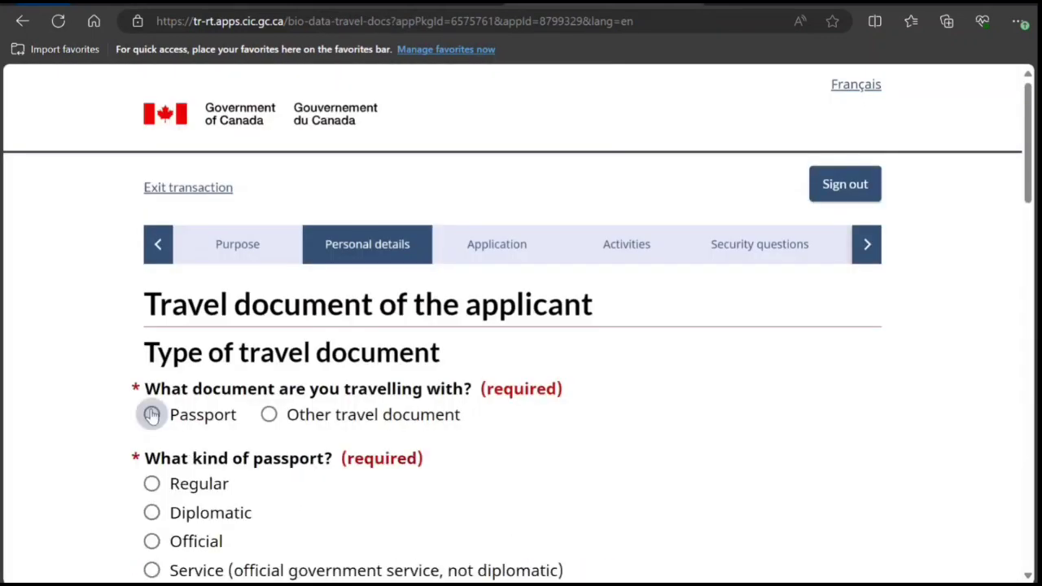
scroll(215, 458, down, 2)
click(153, 328)
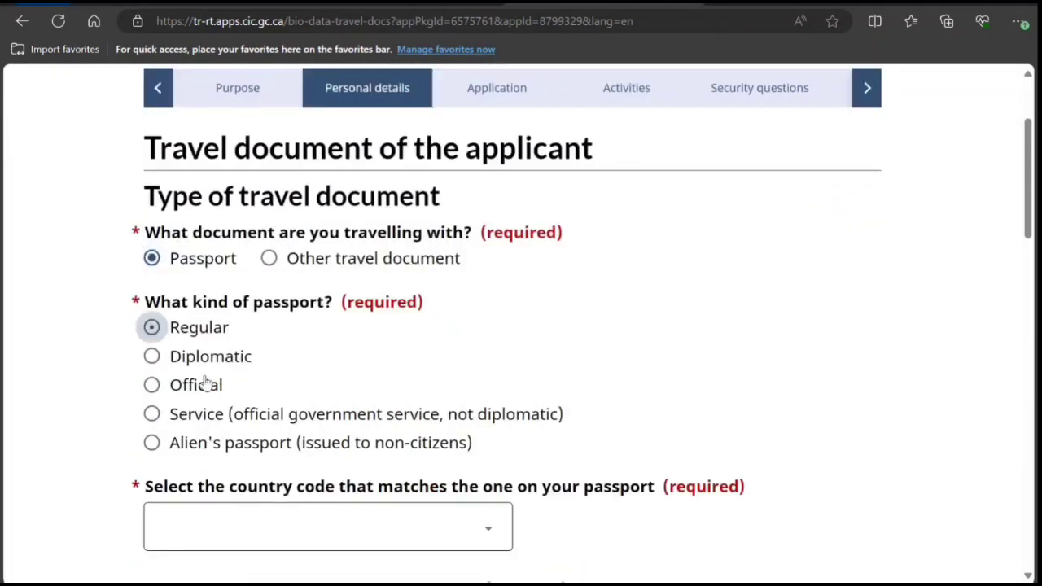
Set the passport's country code to IND (India) and the nationality on the passport to India.
scroll(214, 391, down, 3)
click(251, 300)
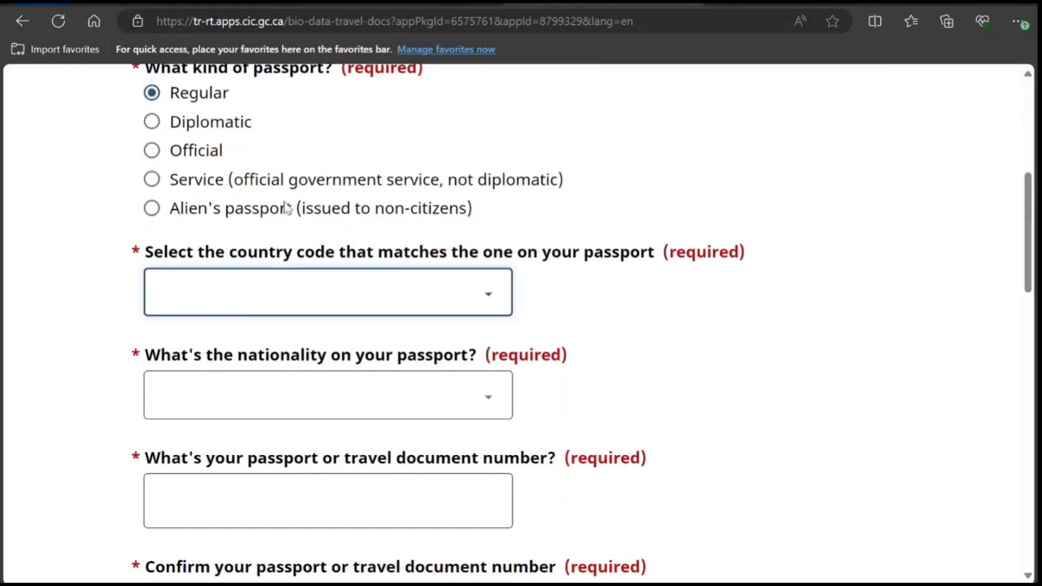
key(i)
key(i)
key(i)
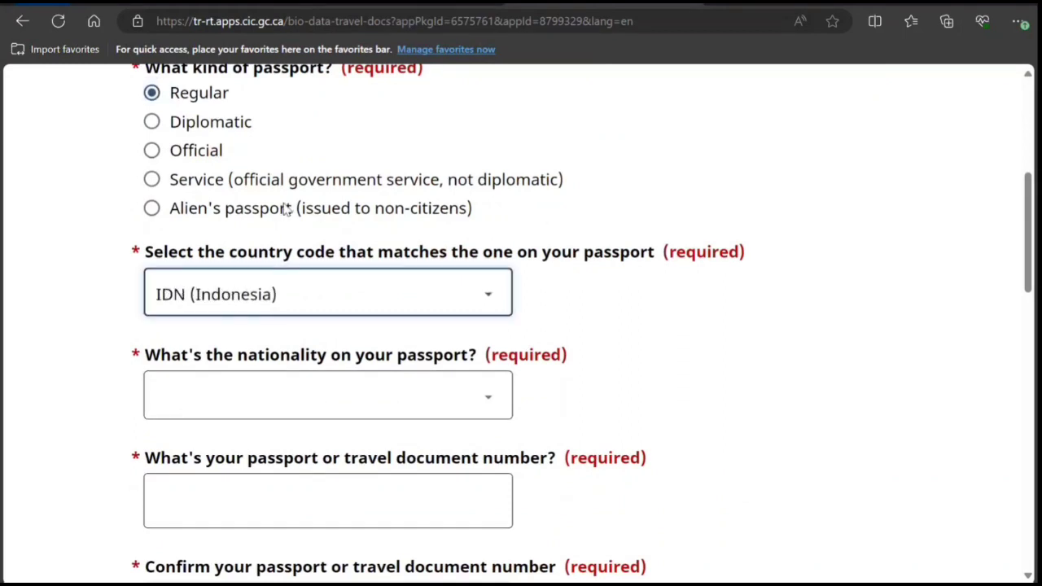
key(Up)
scroll(447, 302, down, 2)
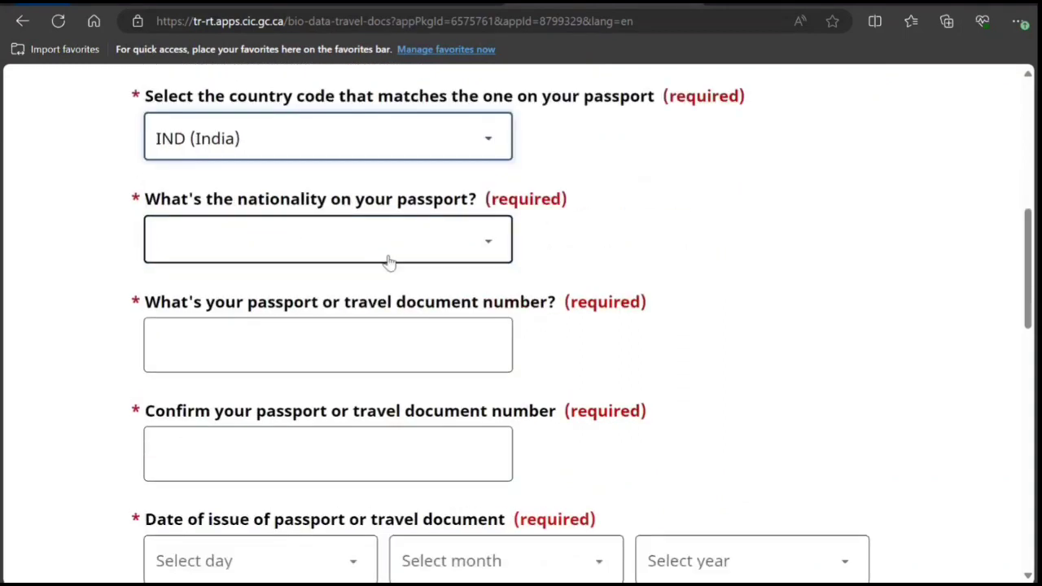
click(389, 259)
key(i)
key(i)
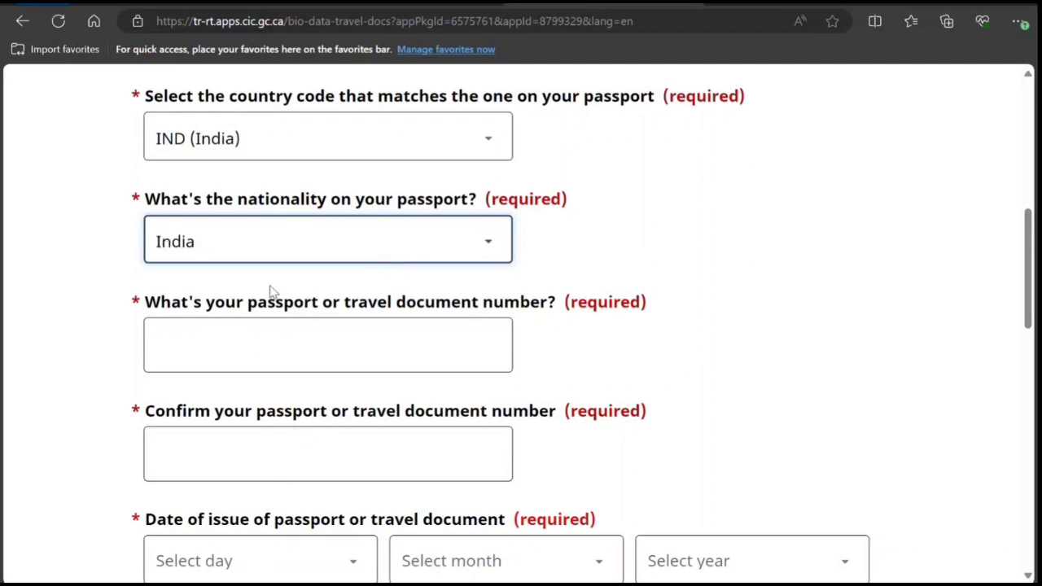
click(102, 295)
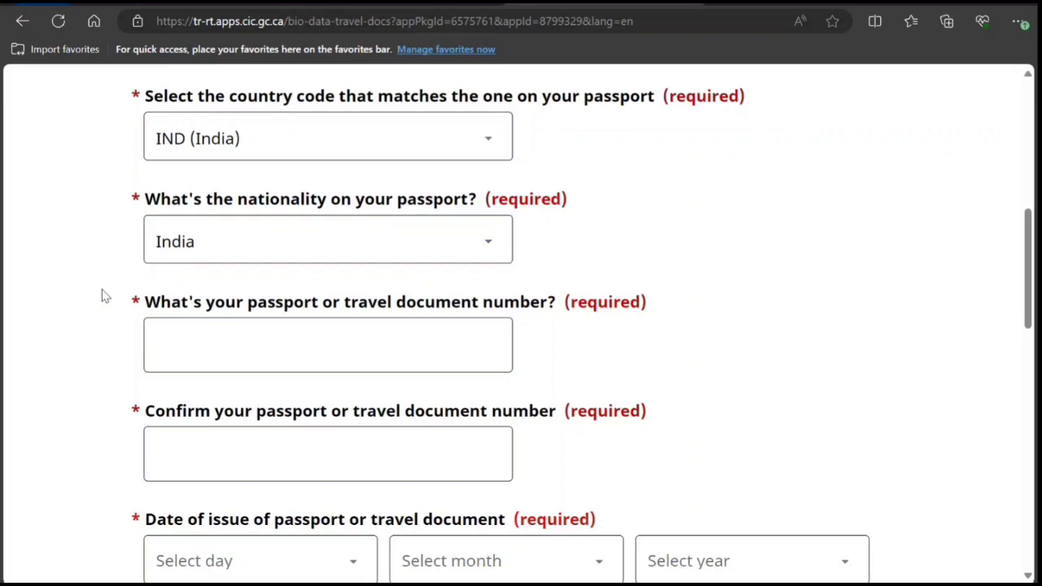
Enter the passport number and repeat it in the confirmation field.
click(361, 370)
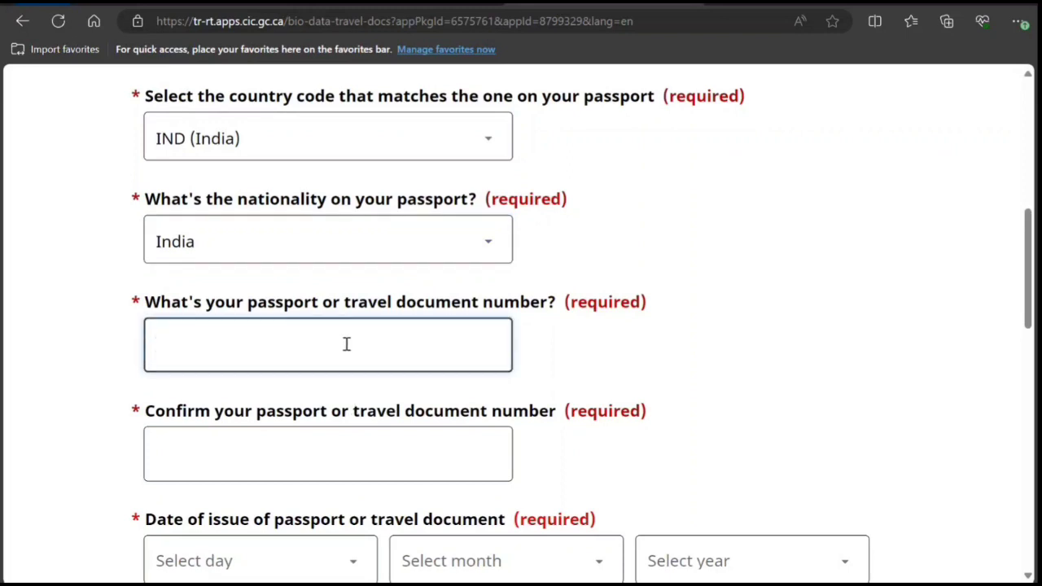
text(K89898998)
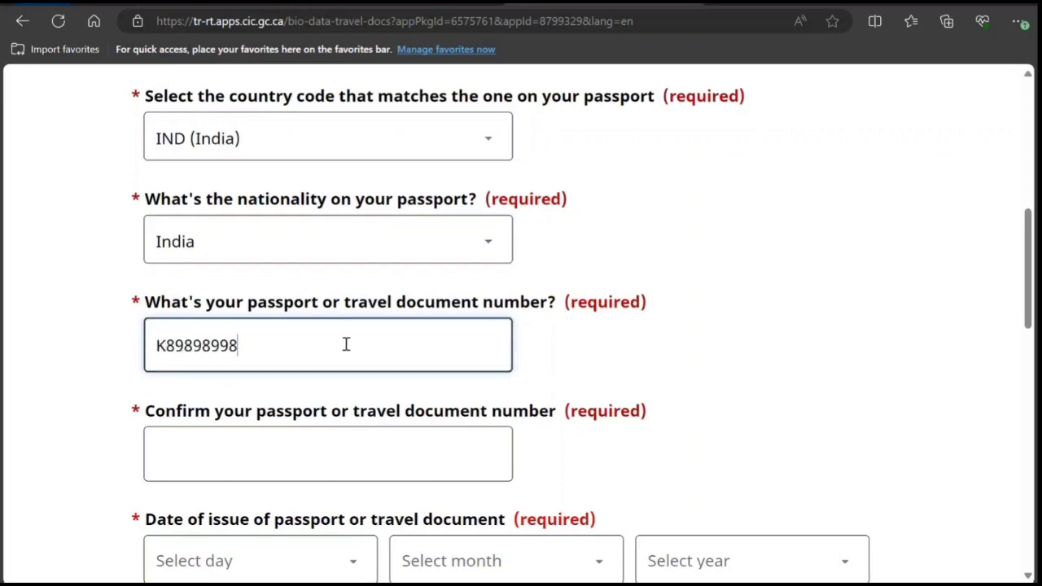
text(8989)
scroll(321, 395, down, 1)
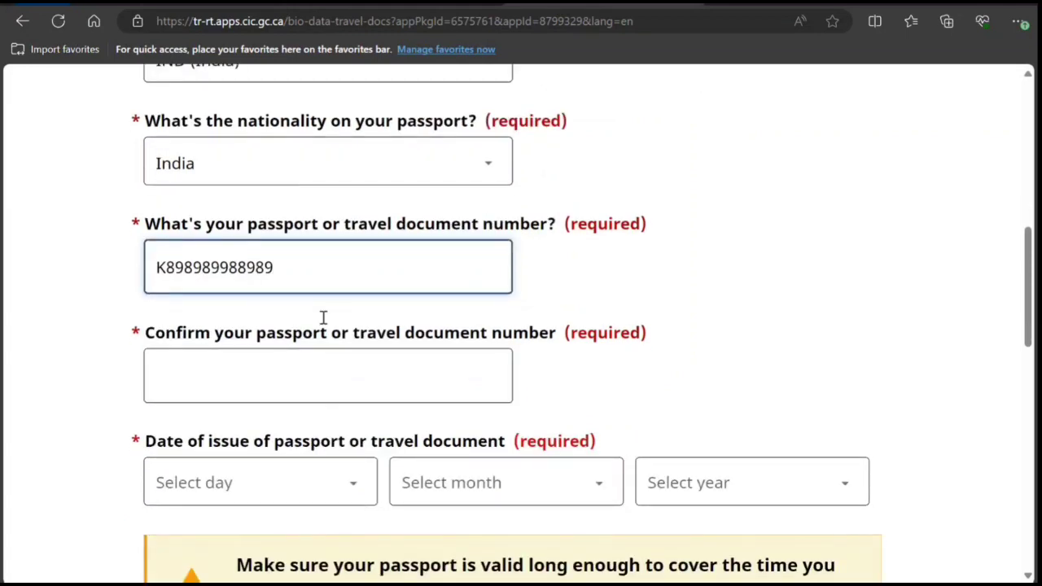
click(226, 383)
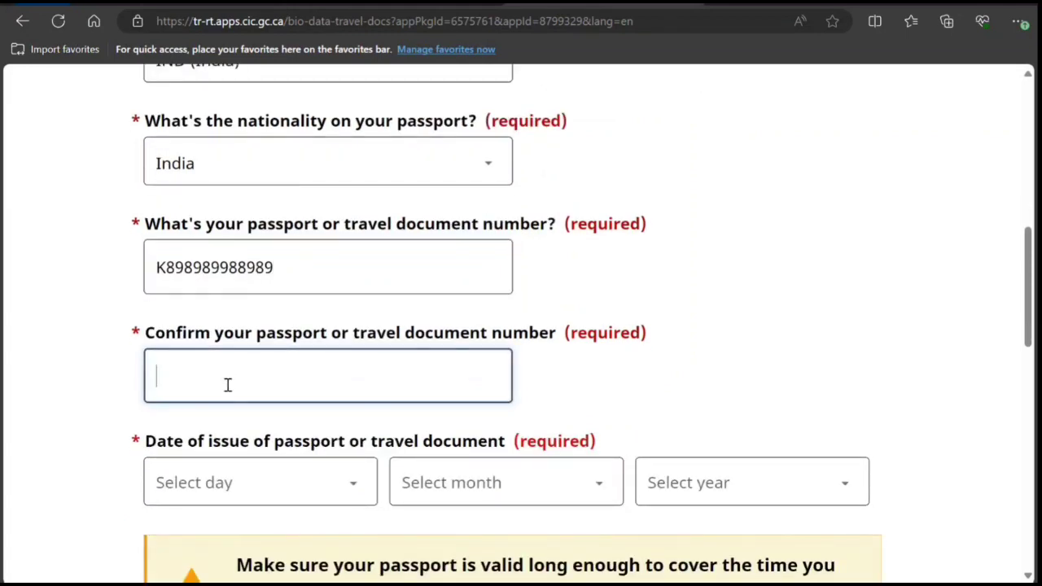
text(K8)
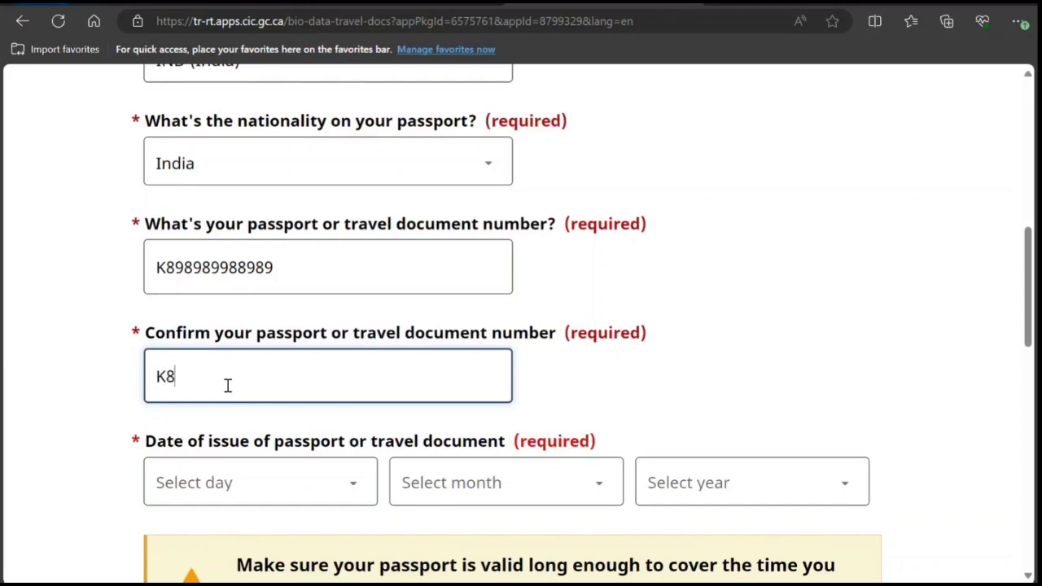
text(98989988989)
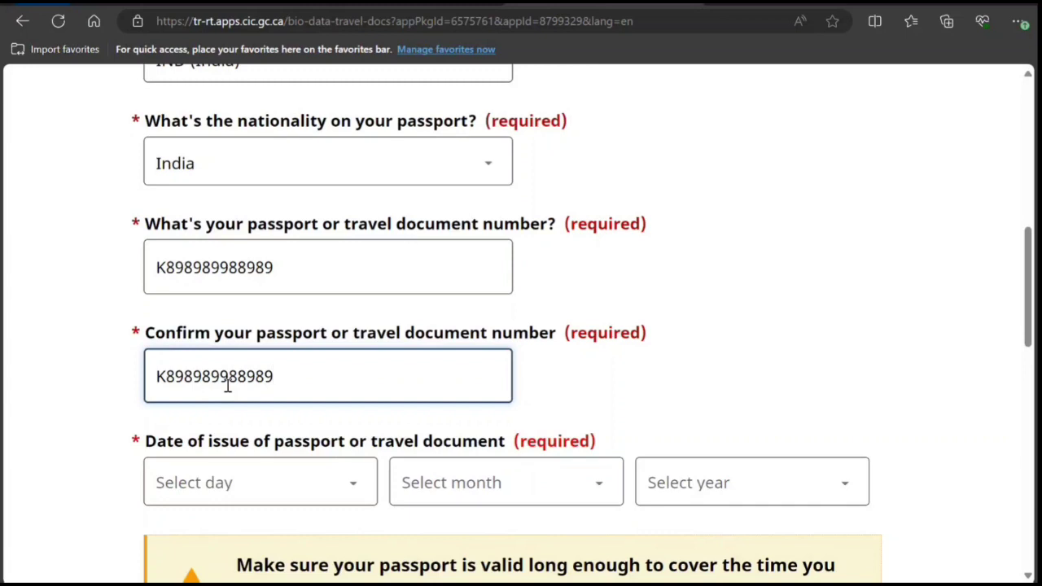
Set the passport's date of issue to June 9, 2023.
scroll(309, 358, down, 2)
click(314, 338)
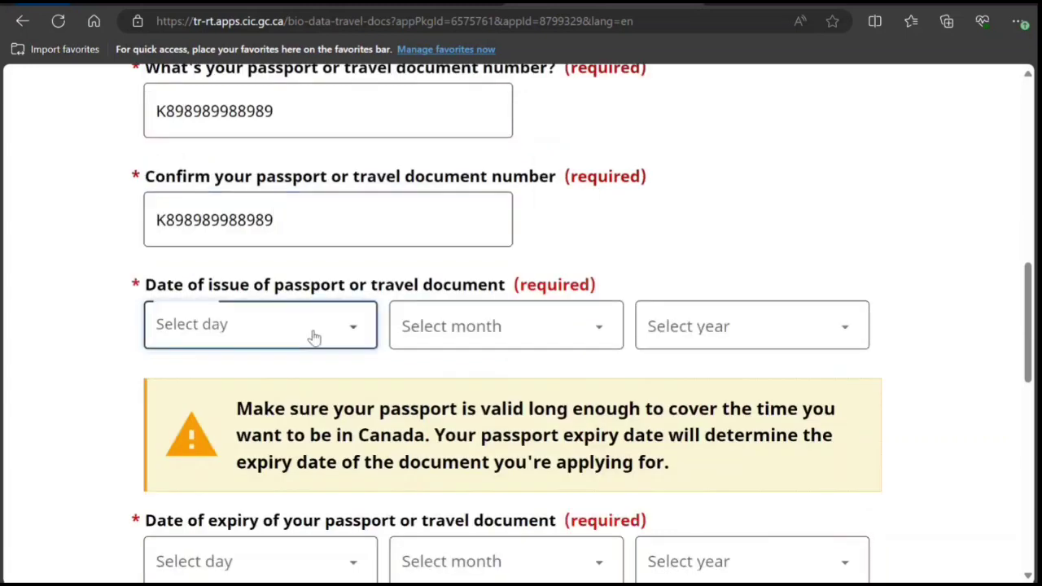
click(271, 185)
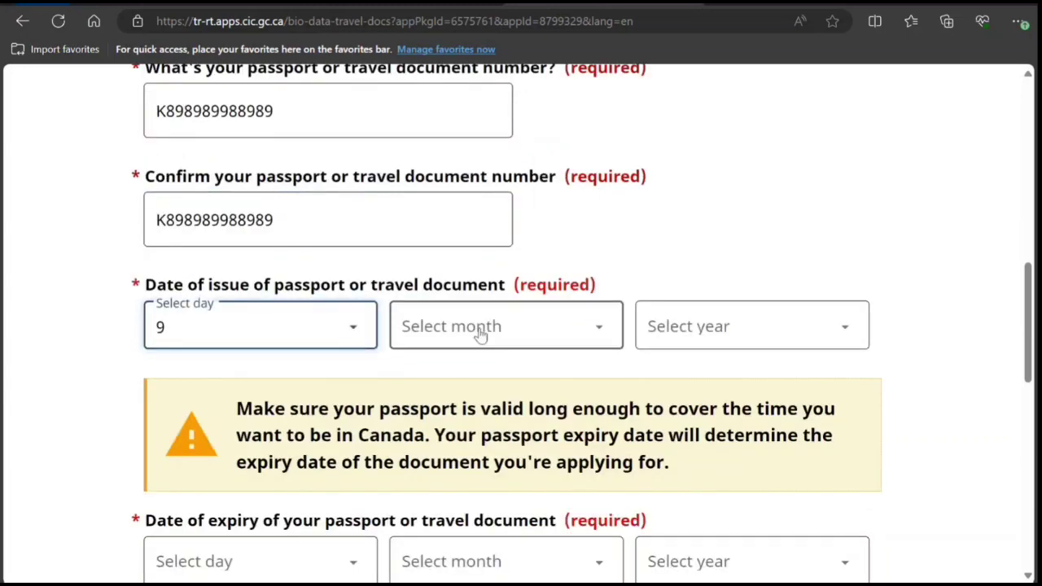
click(481, 340)
click(442, 154)
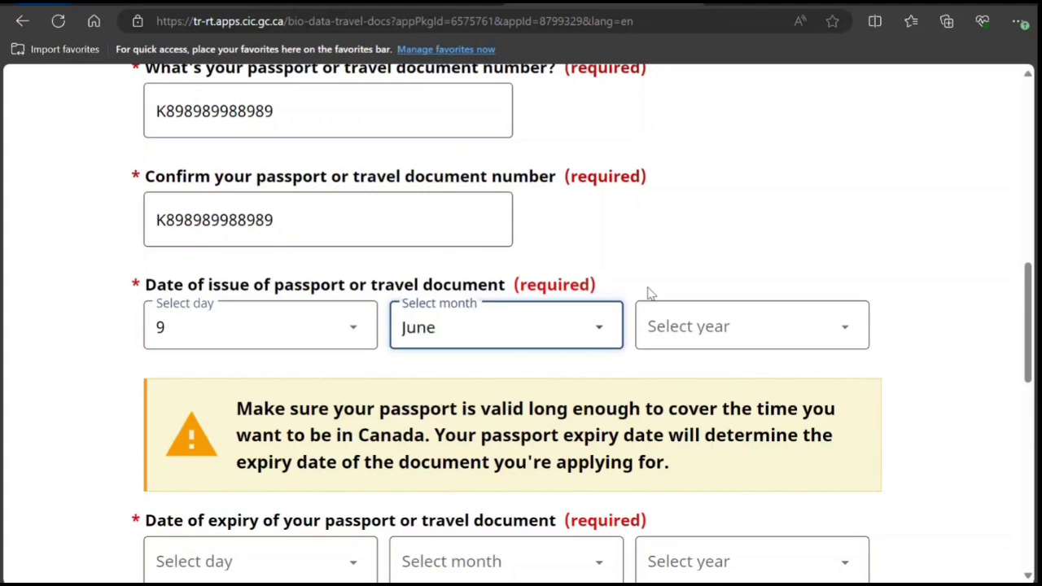
click(694, 332)
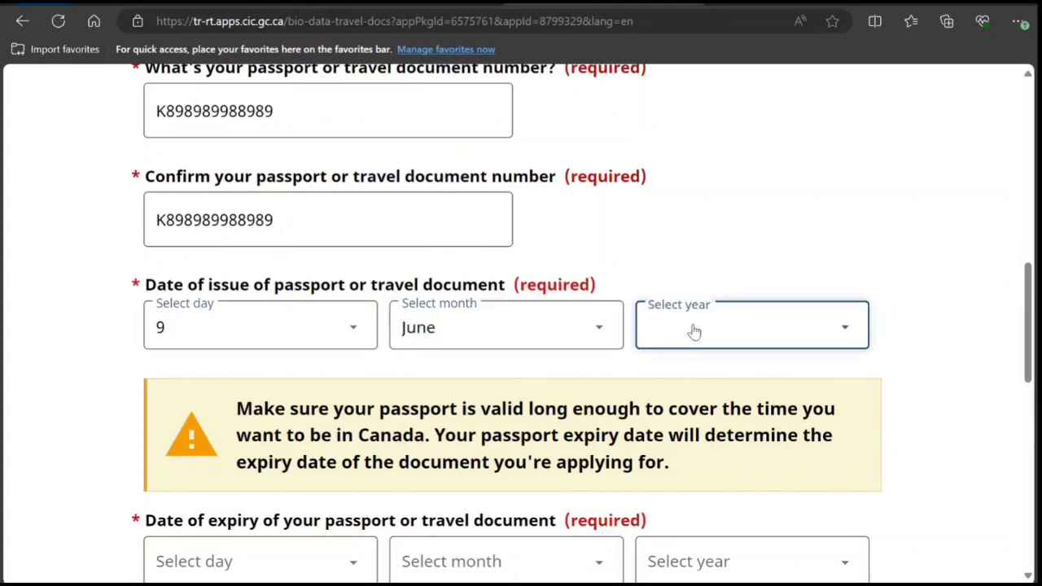
click(675, 87)
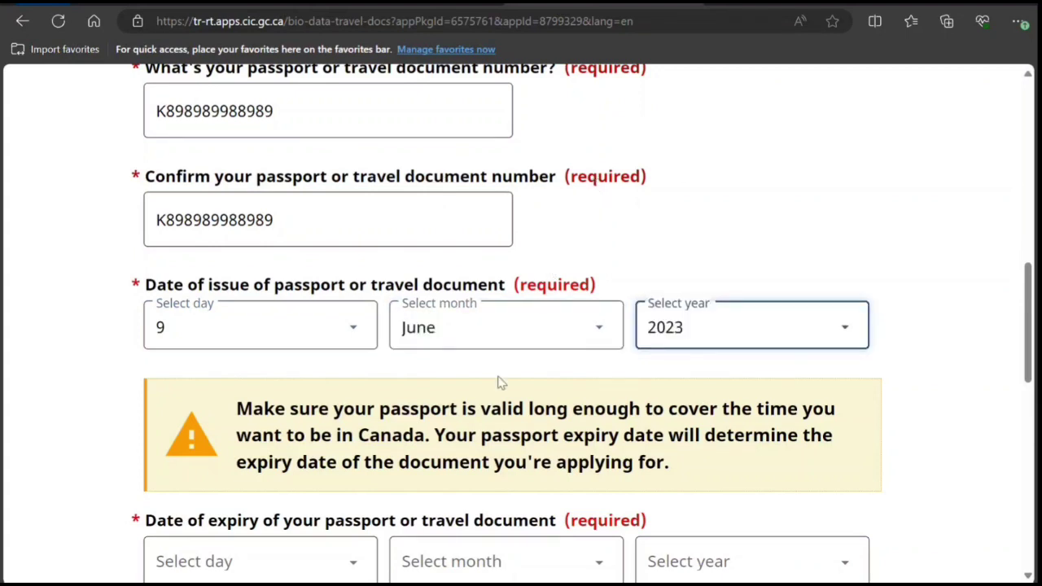
Set the passport's date of expiry to June 8, 2033.
scroll(482, 398, down, 1)
scroll(483, 397, down, 2)
click(658, 412)
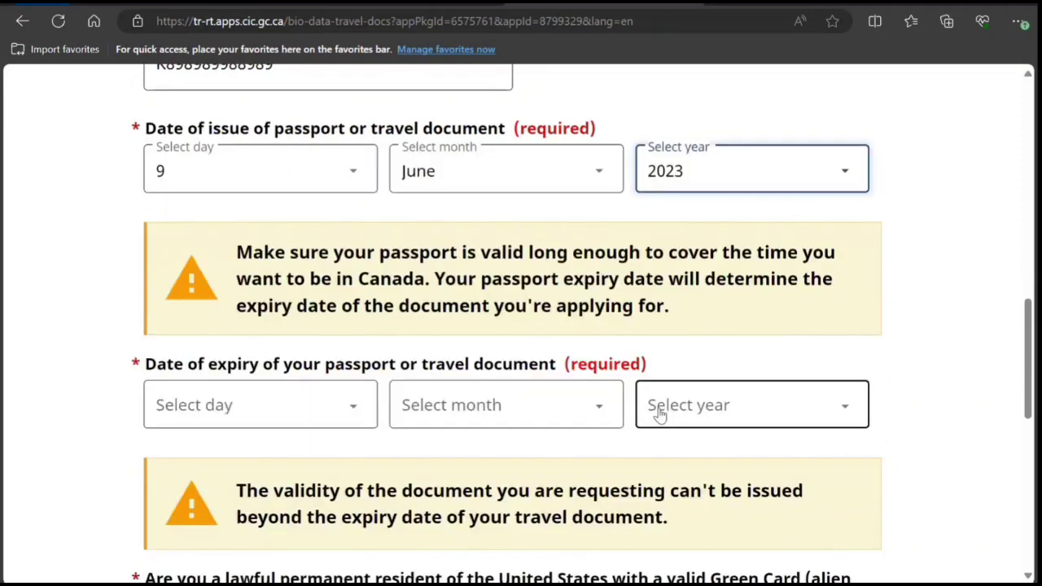
click(698, 171)
click(528, 417)
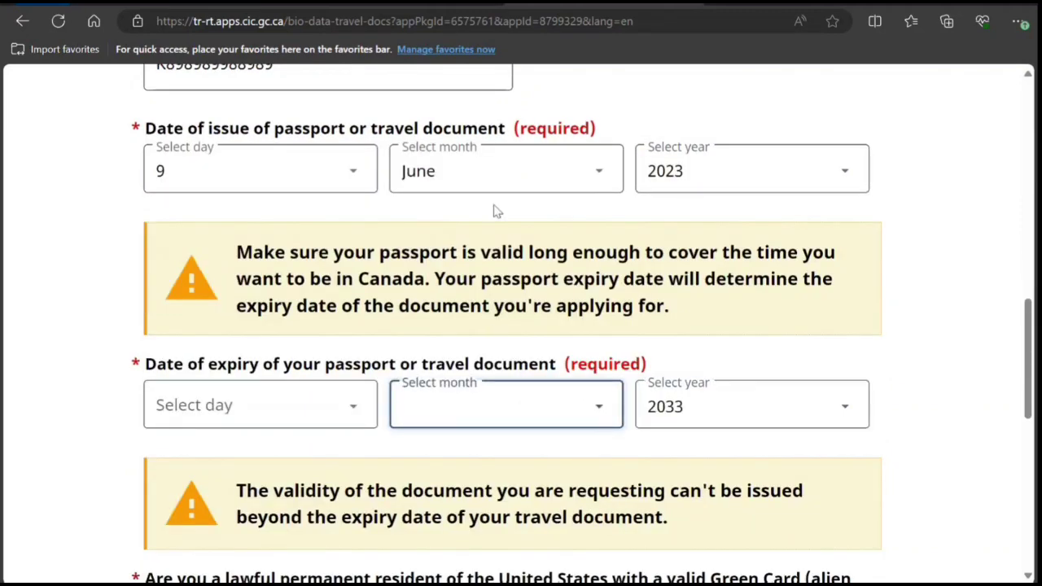
click(481, 240)
click(306, 411)
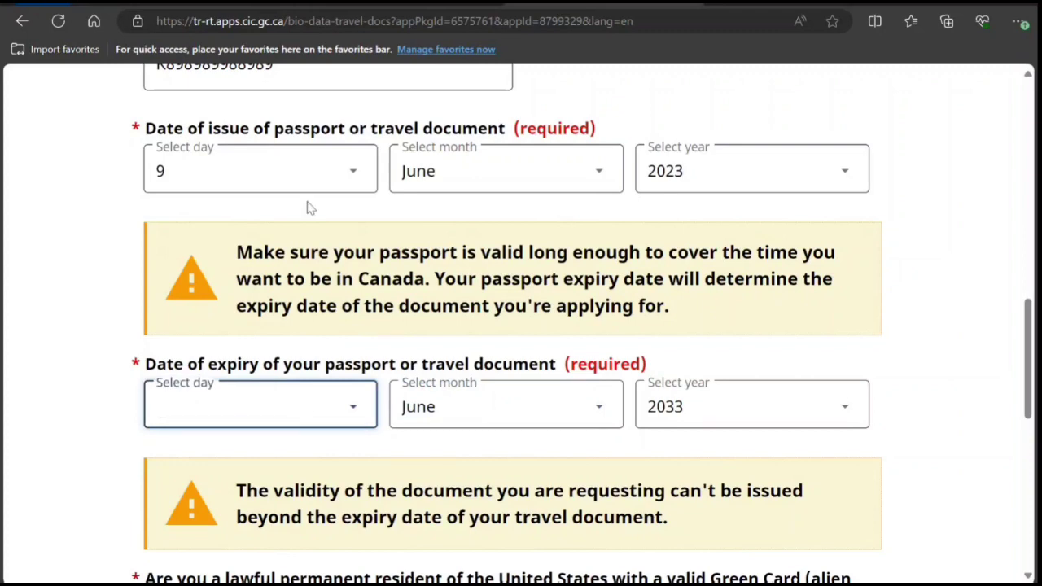
click(316, 171)
Answer No to holding a valid U.S. Green Card and to having held a Canadian visitor visa in the past 10 years.
scroll(282, 365, down, 2)
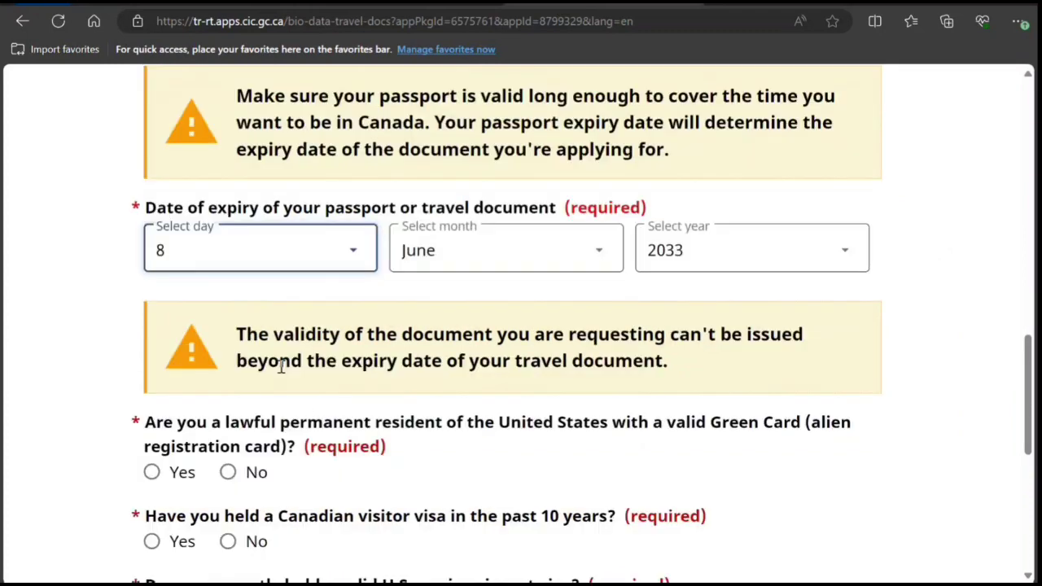
scroll(257, 389, down, 2)
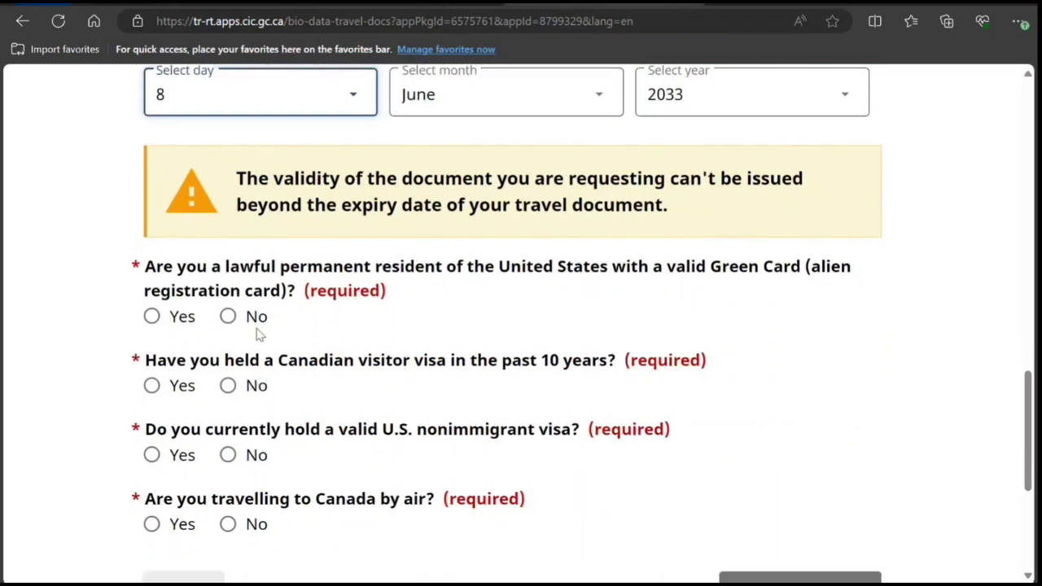
click(228, 317)
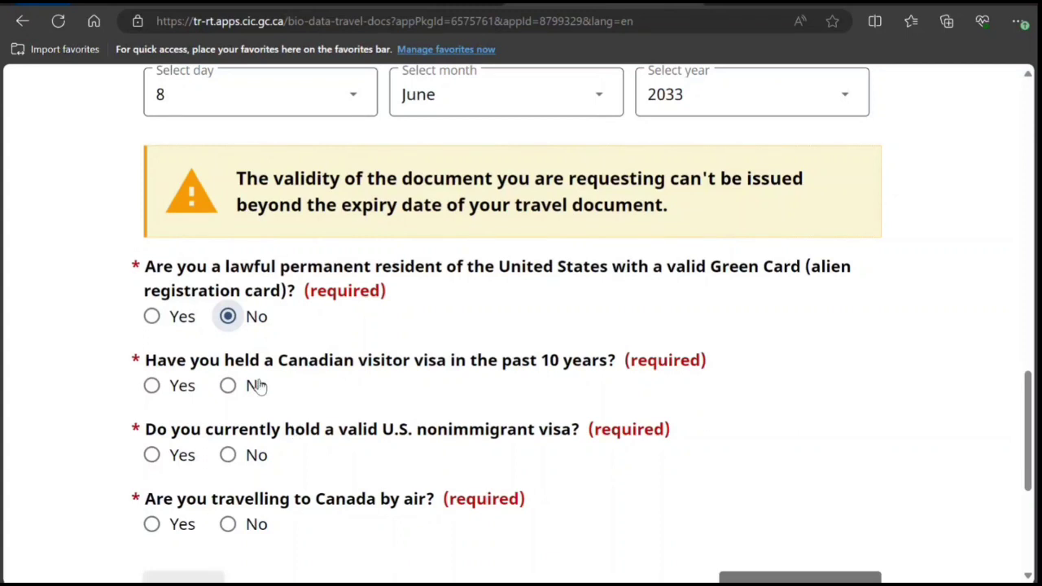
click(230, 388)
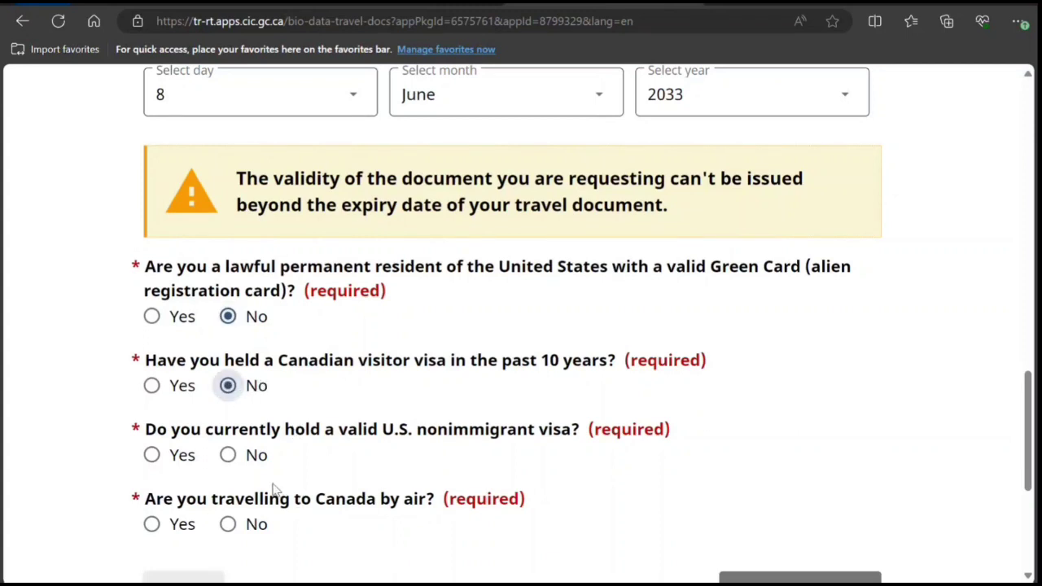
Answer No to holding a valid U.S. nonimmigrant visa and Yes to travelling to Canada by air, and save the page.
click(229, 456)
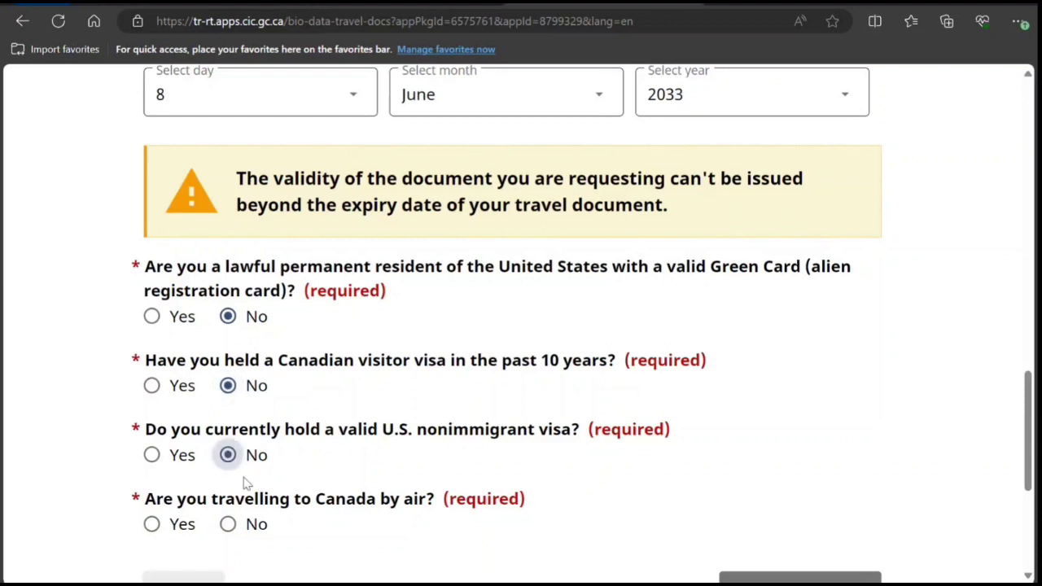
scroll(283, 568, down, 2)
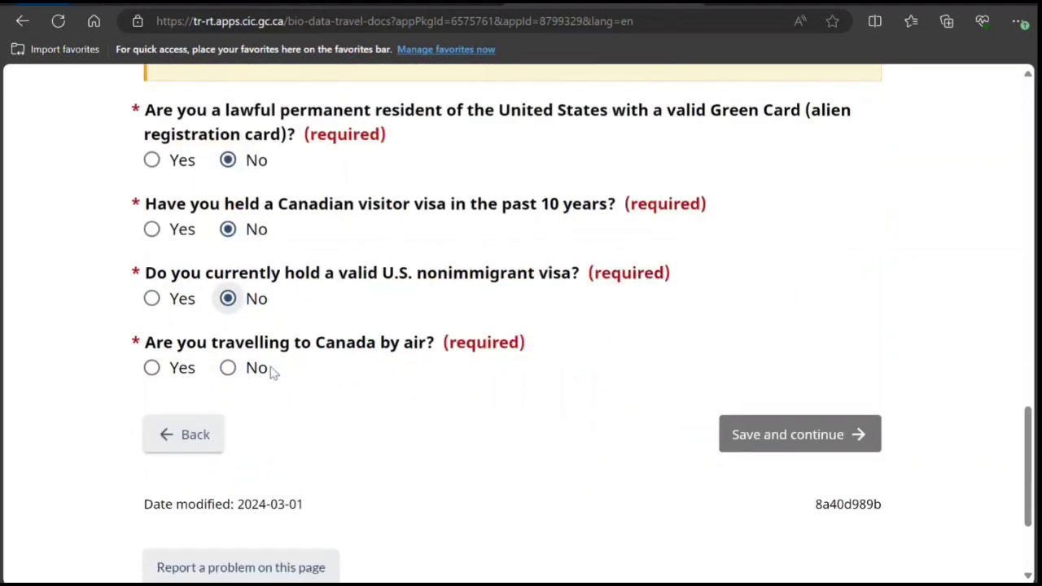
click(151, 368)
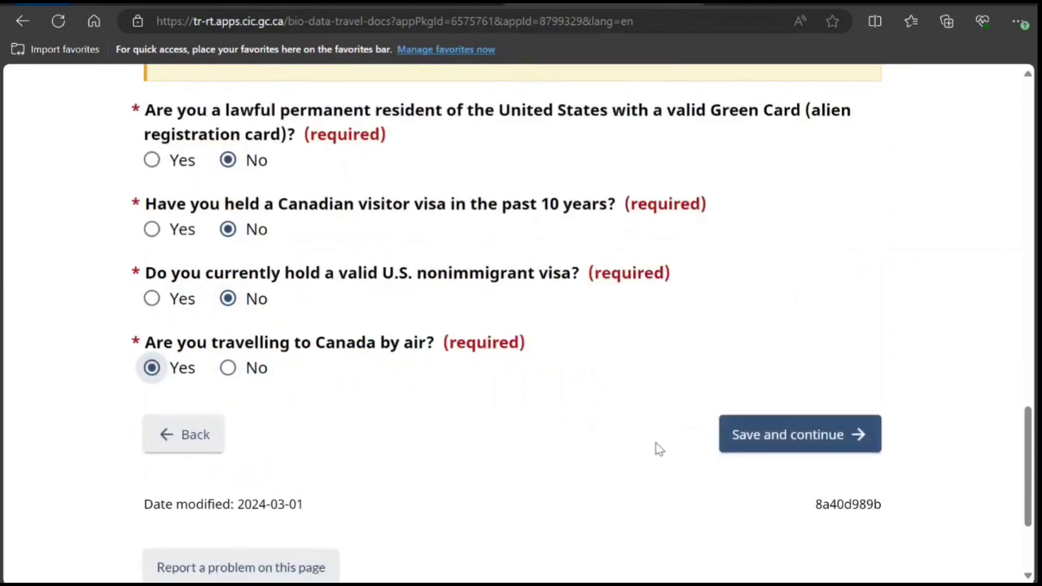
click(744, 438)
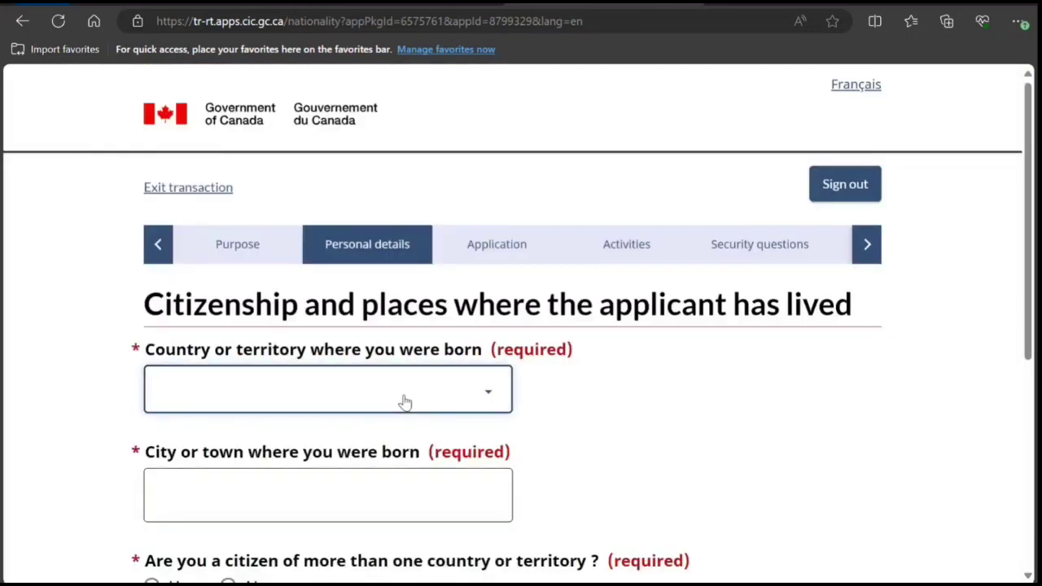
Set the country of birth to India and enter New Delhi as the city of birth.
text(in)
click(154, 433)
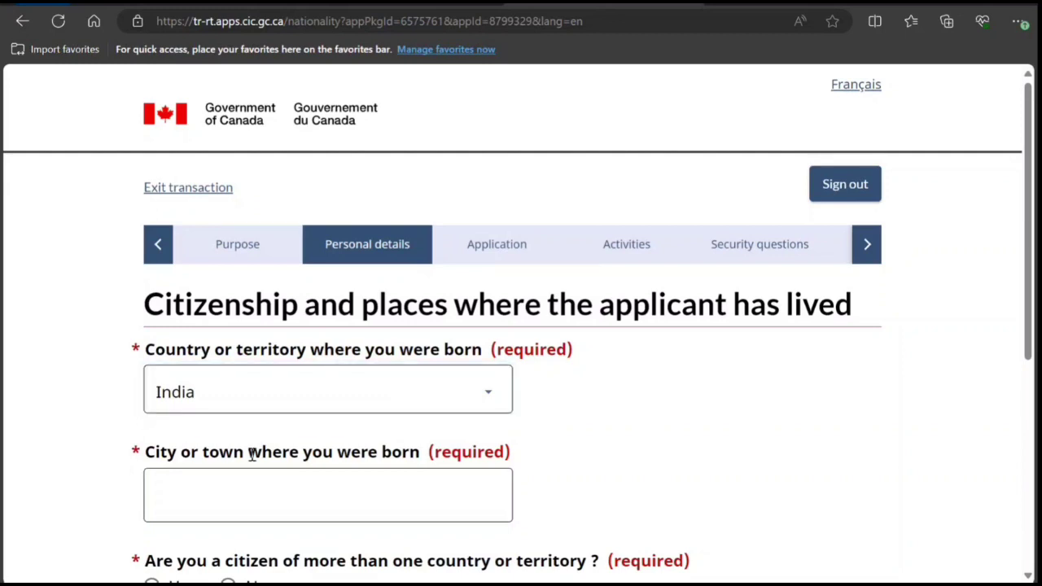
scroll(252, 454, down, 2)
click(328, 341)
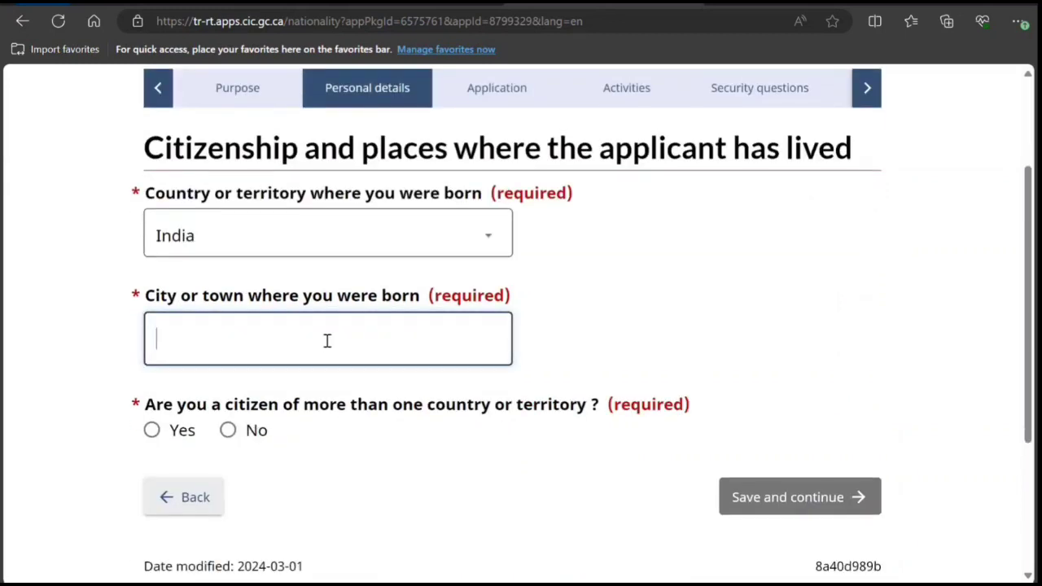
text(New Del)
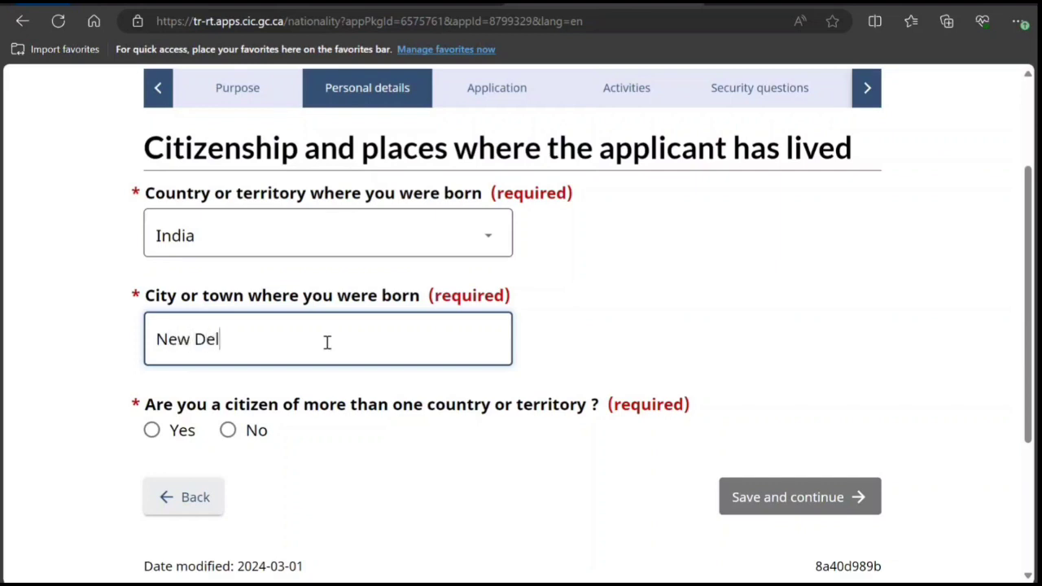
text(hi)
Answer No to multiple citizenship, set the country of citizenship to India and mark it as held since birth.
click(228, 432)
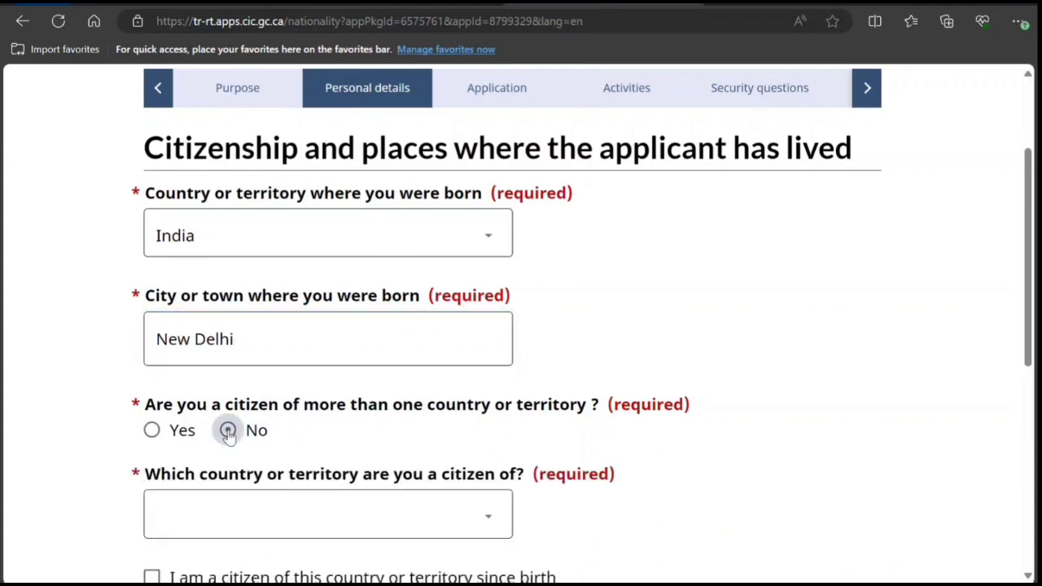
scroll(399, 553, down, 2)
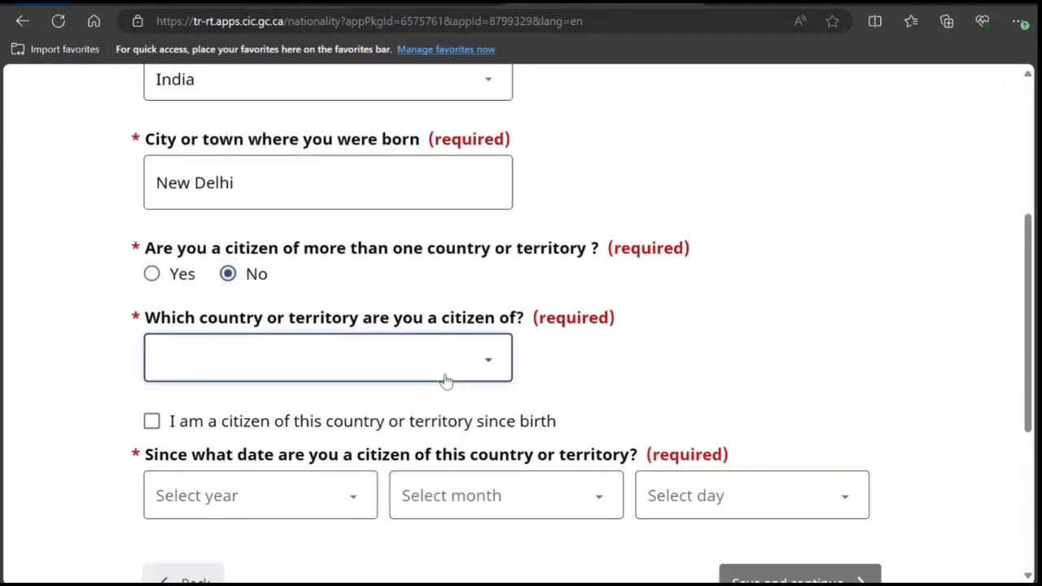
text(in)
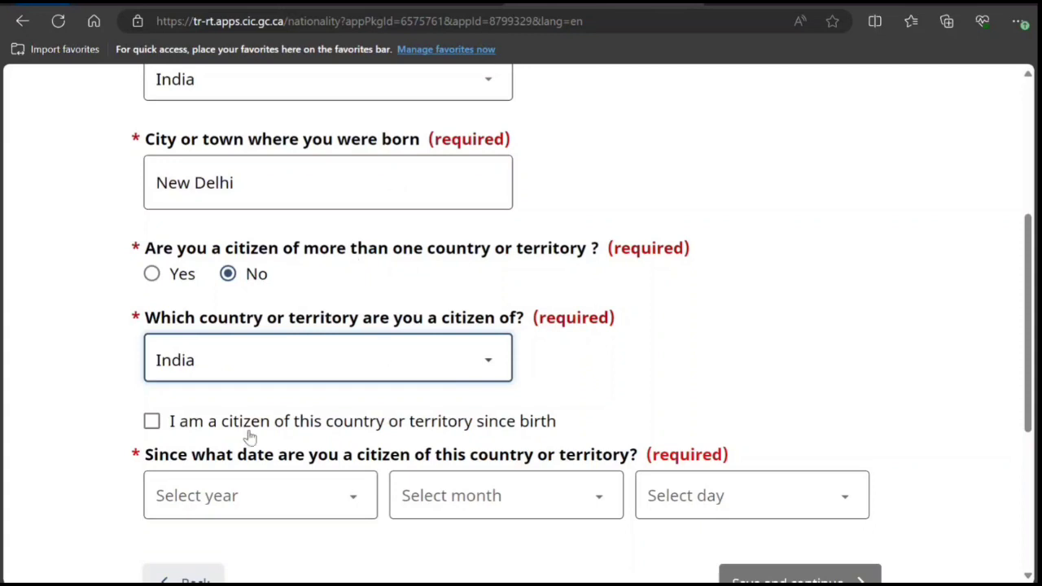
click(152, 421)
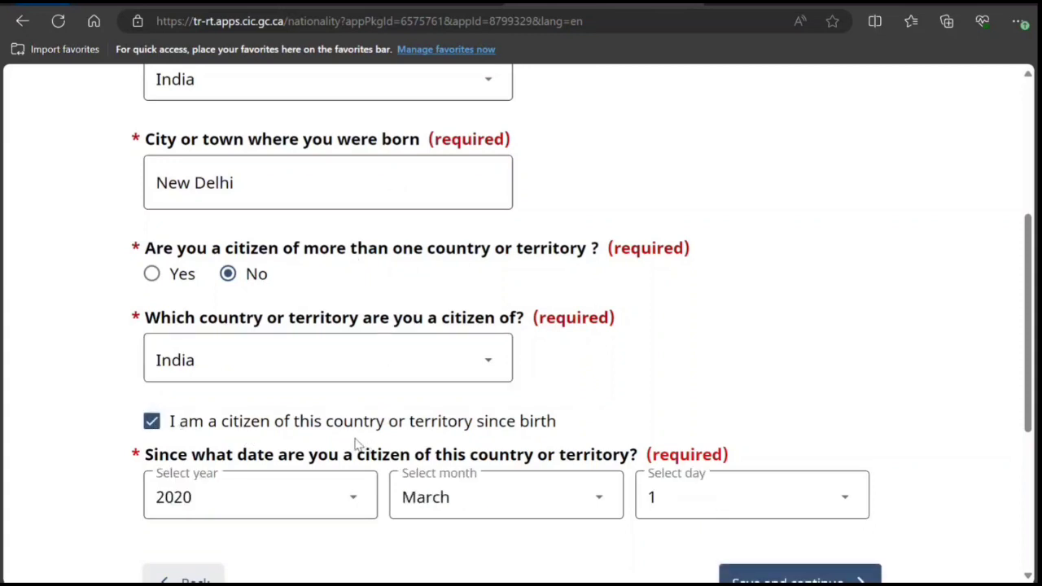
Set the year of the citizenship start date to 2000 and save the page.
scroll(476, 436, down, 1)
scroll(477, 436, down, 2)
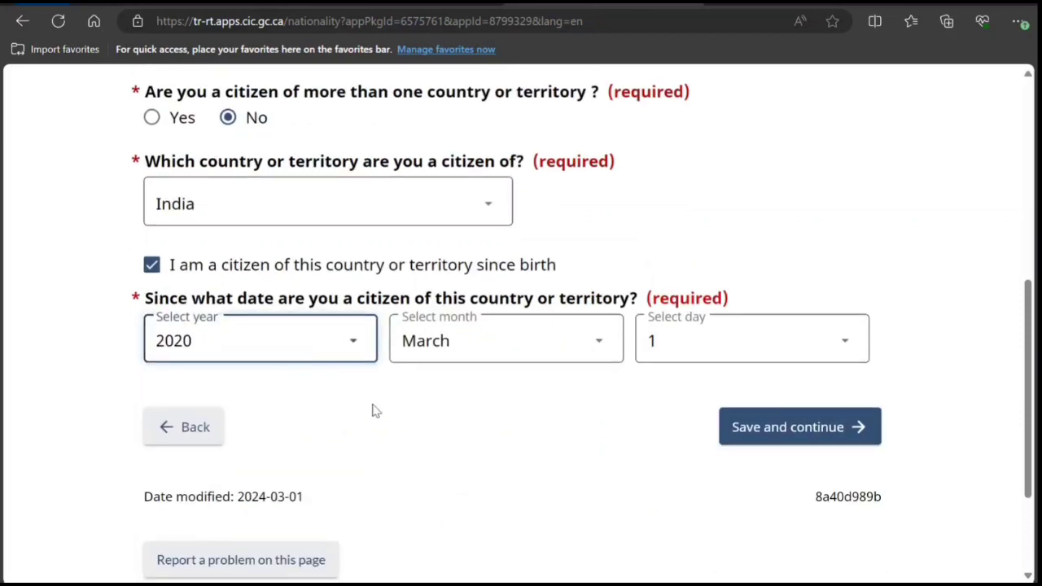
click(239, 348)
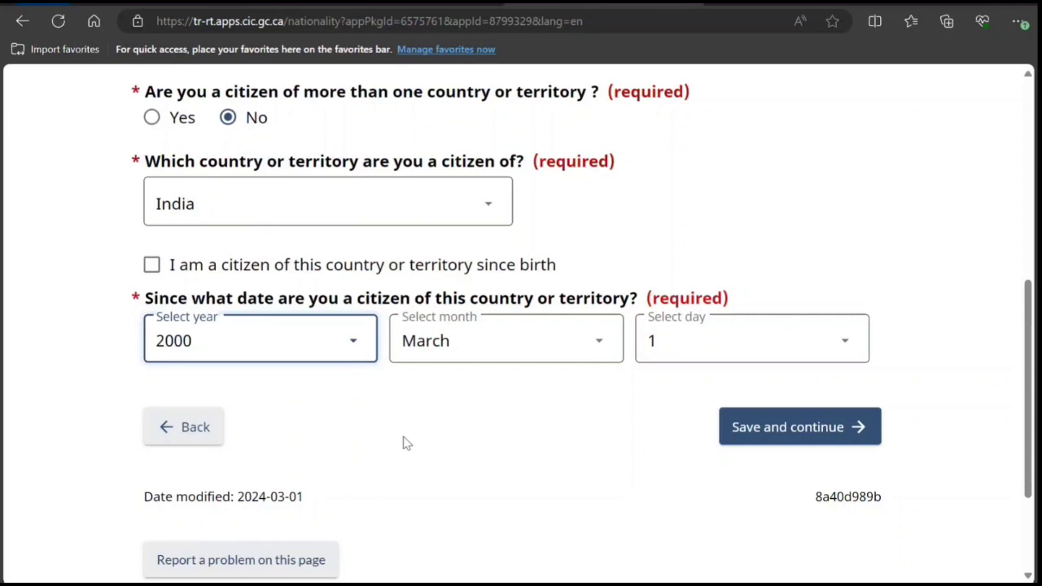
click(407, 442)
click(768, 425)
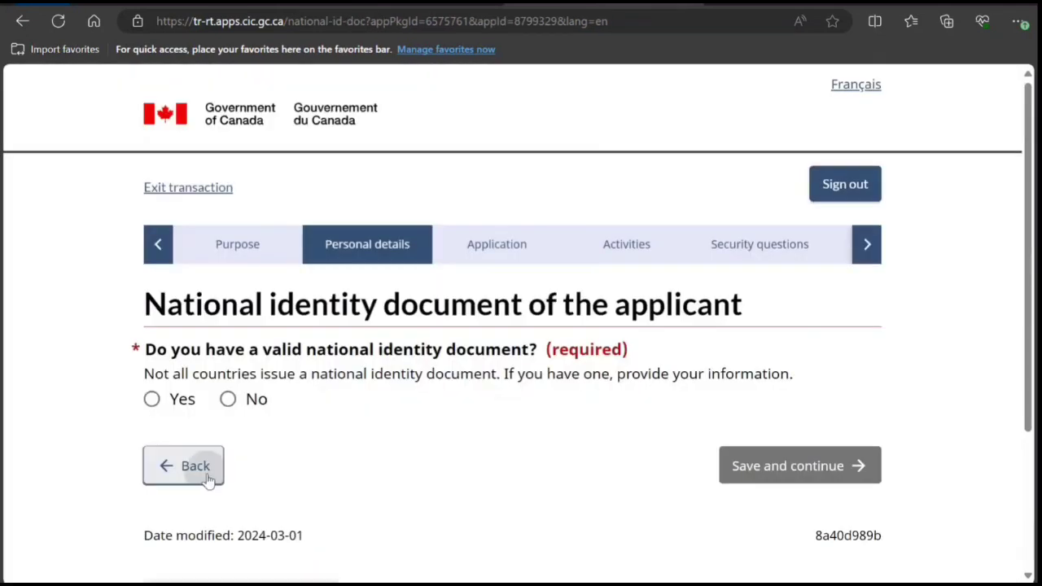
Return to the page on citizenship and places where the applicant has lived.
click(207, 480)
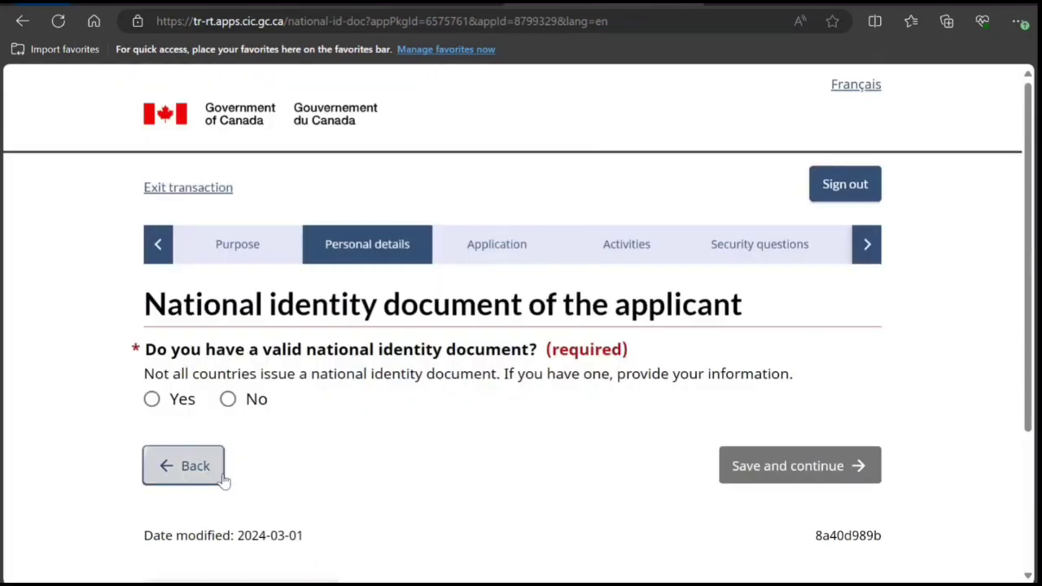
scroll(309, 476, down, 7)
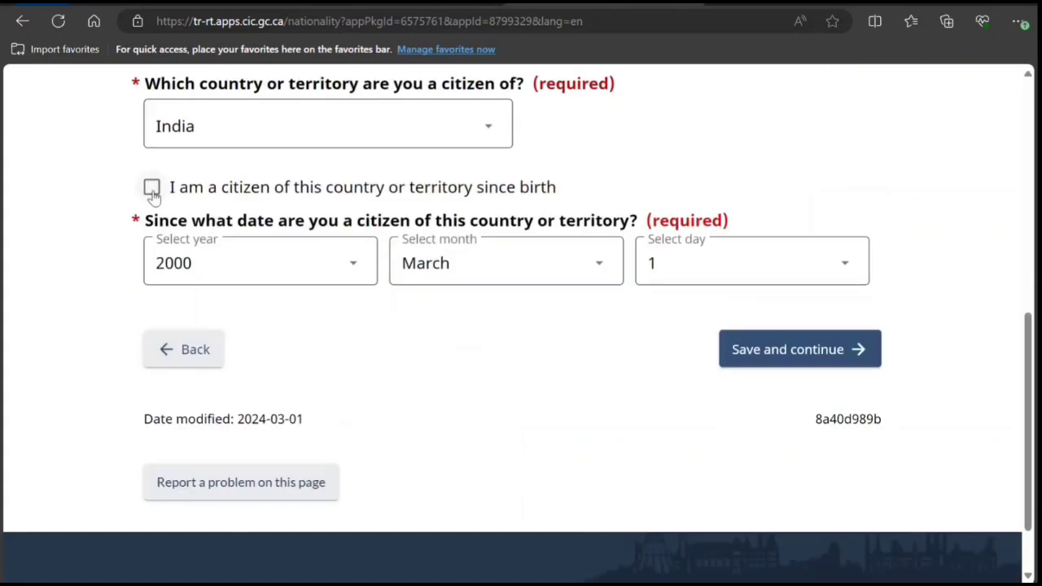
click(152, 188)
scroll(570, 456, up, 8)
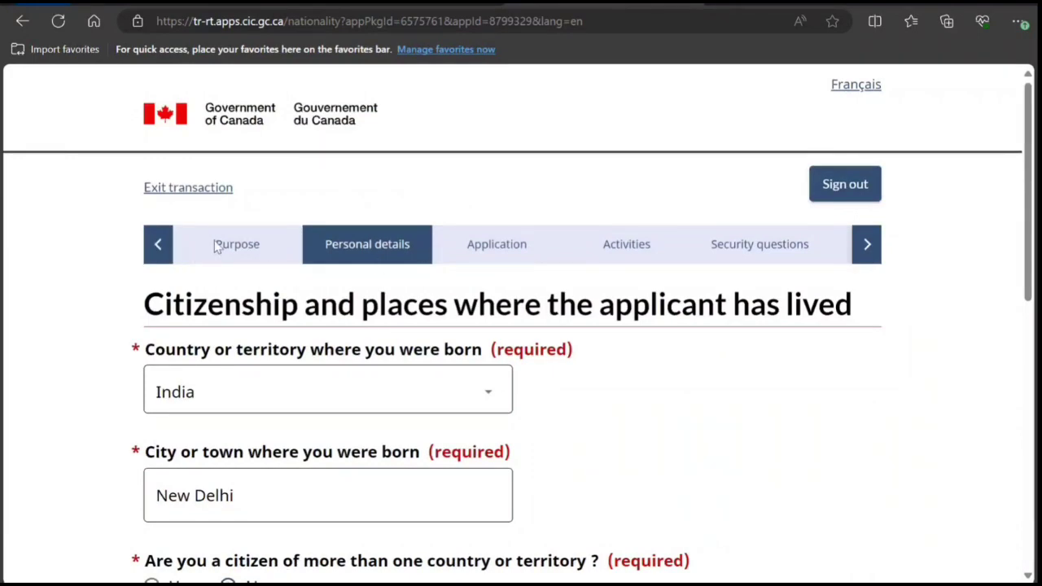
scroll(226, 281, down, 10)
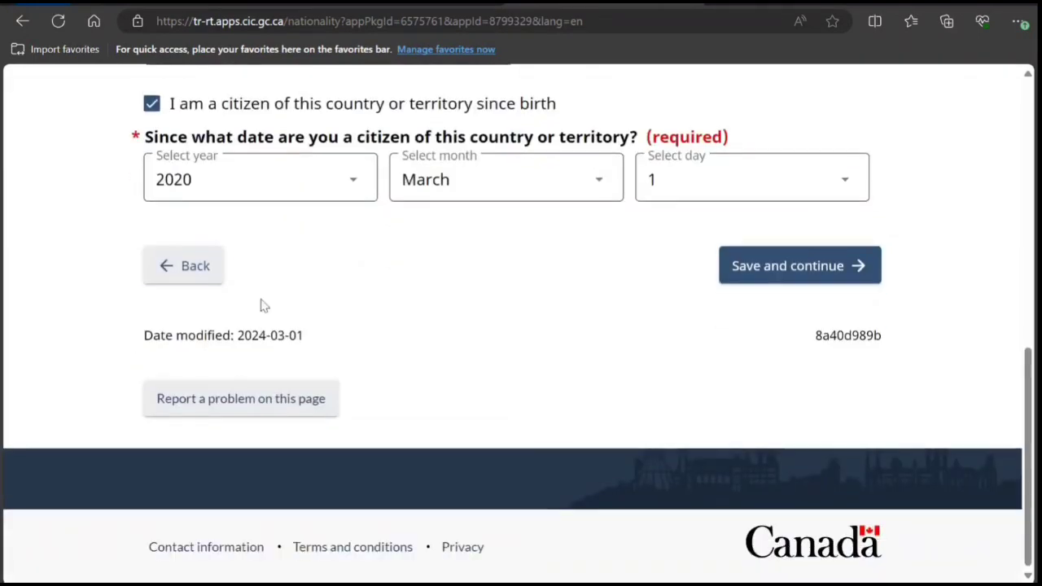
click(179, 272)
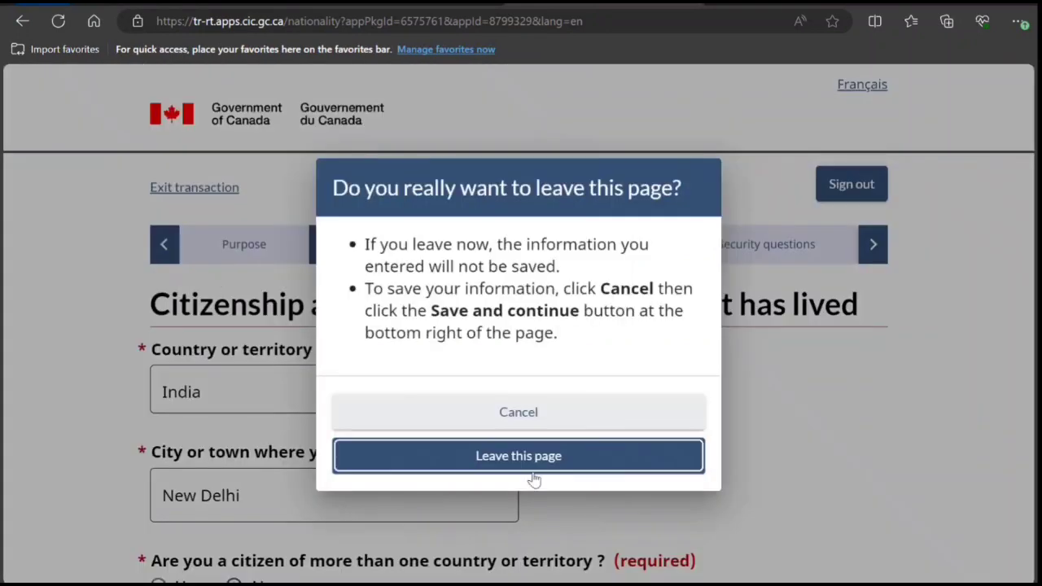
click(521, 457)
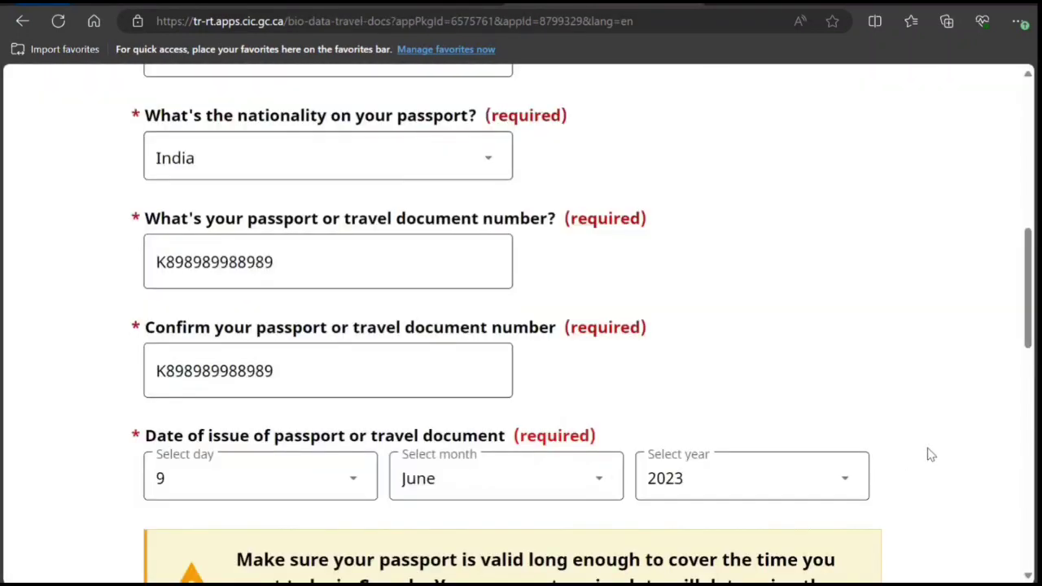
key(alt+Left)
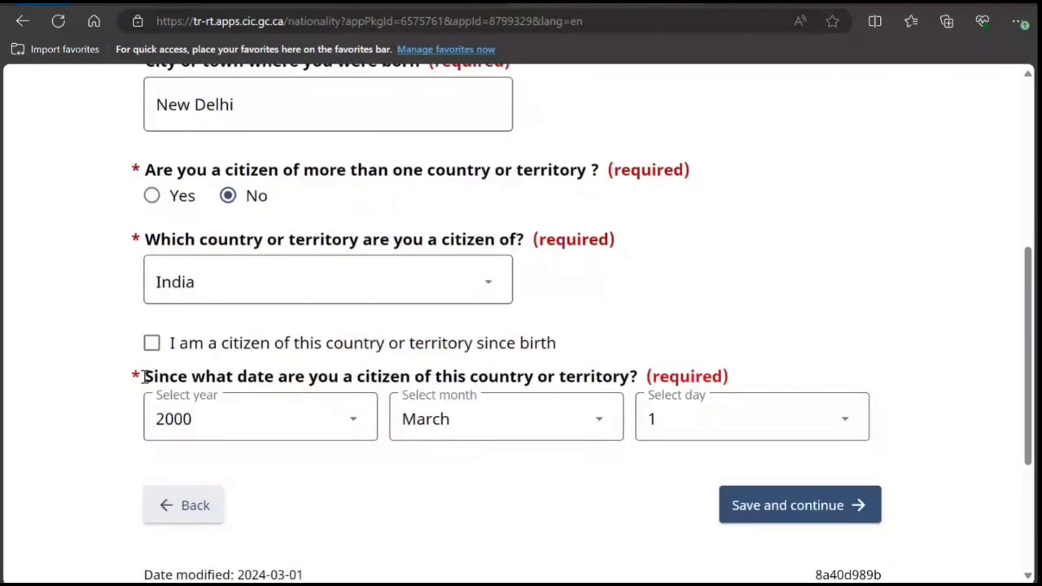
Mark the applicant as a citizen of India since birth and save the citizenship page.
click(152, 345)
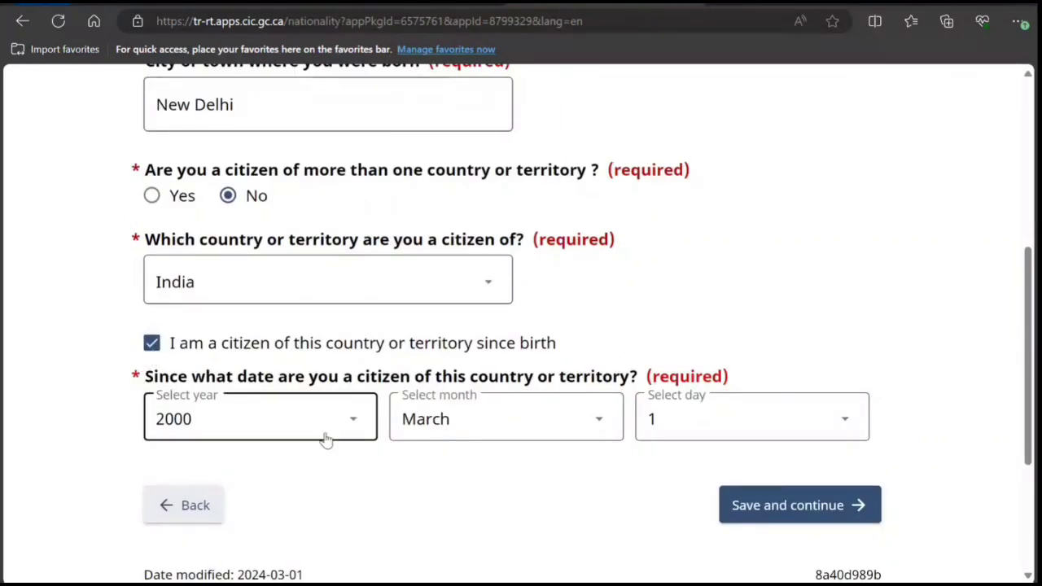
scroll(326, 437, down, 2)
click(744, 345)
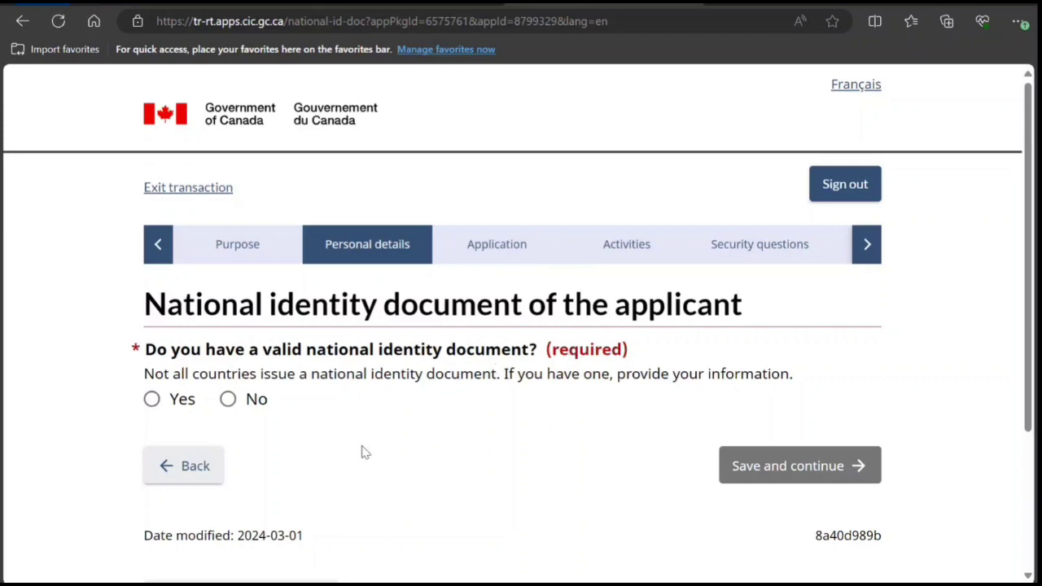
Answer No to having a valid national identity document and No to having used another name, saving each page.
click(228, 399)
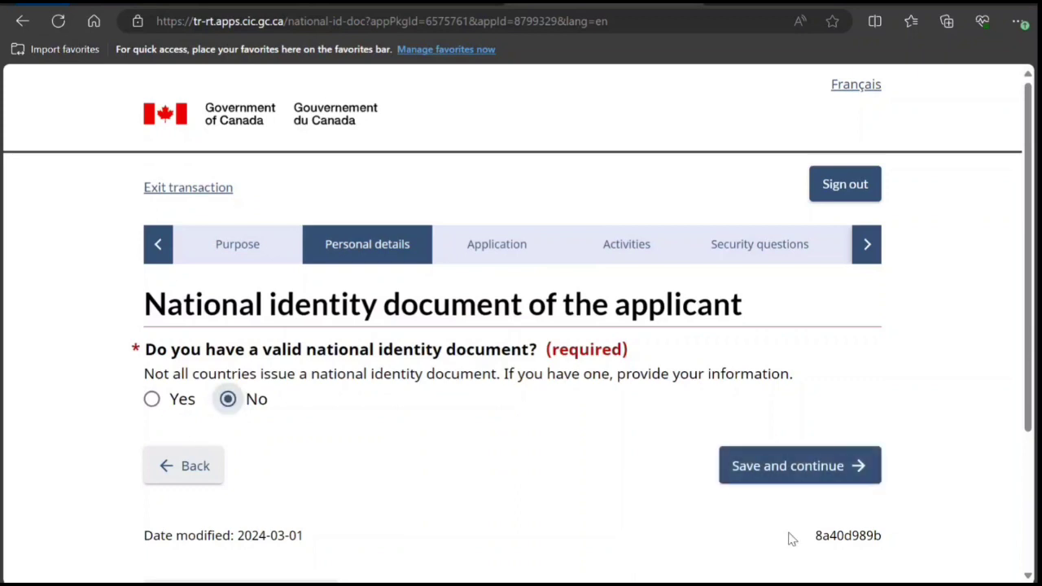
click(779, 480)
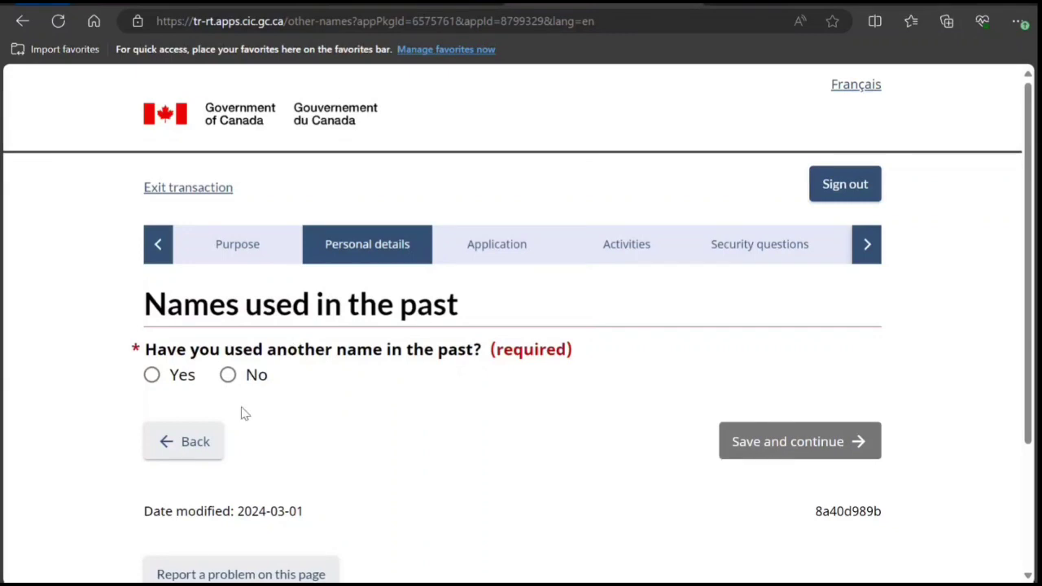
click(228, 374)
click(774, 450)
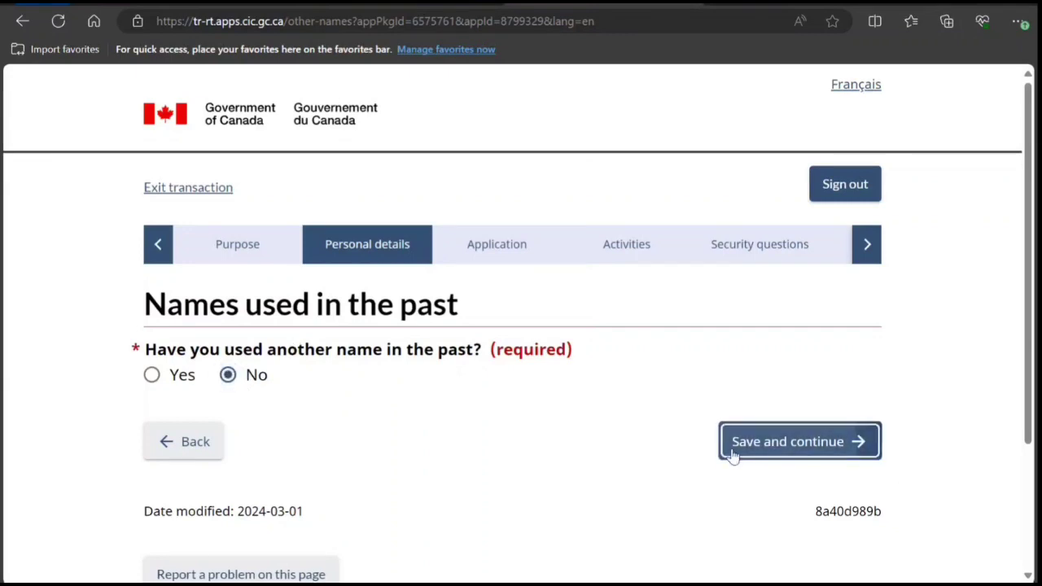
Set the residential address country to India and enter New Delhi as its city or town.
scroll(516, 463, down, 1)
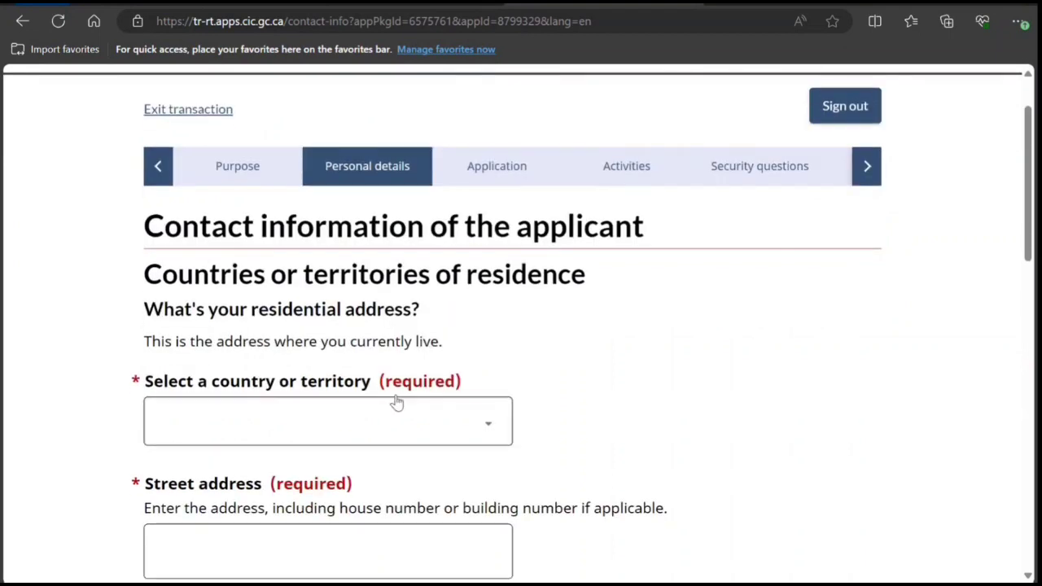
click(453, 443)
text(in)
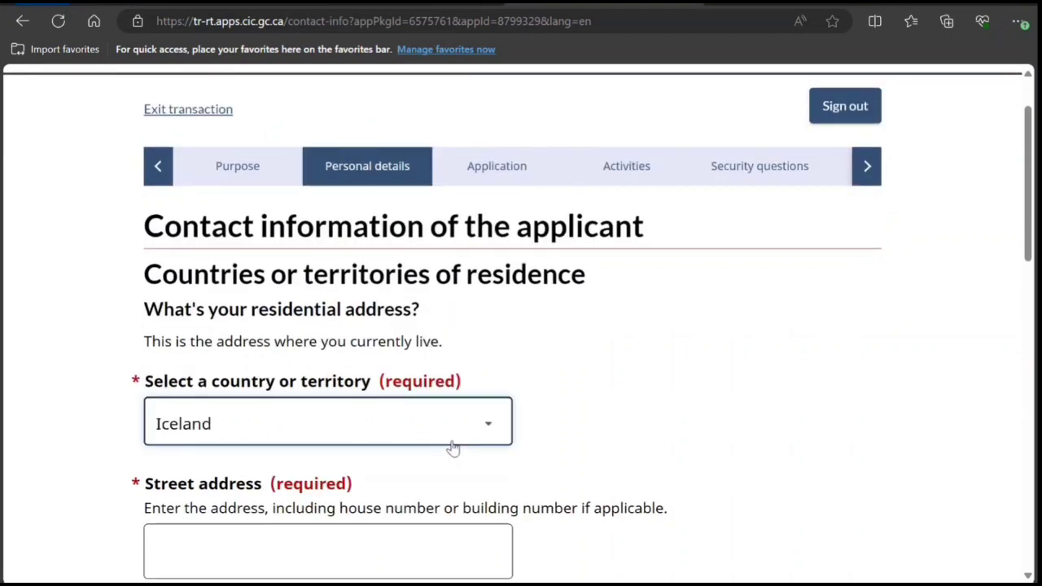
scroll(517, 424, down, 3)
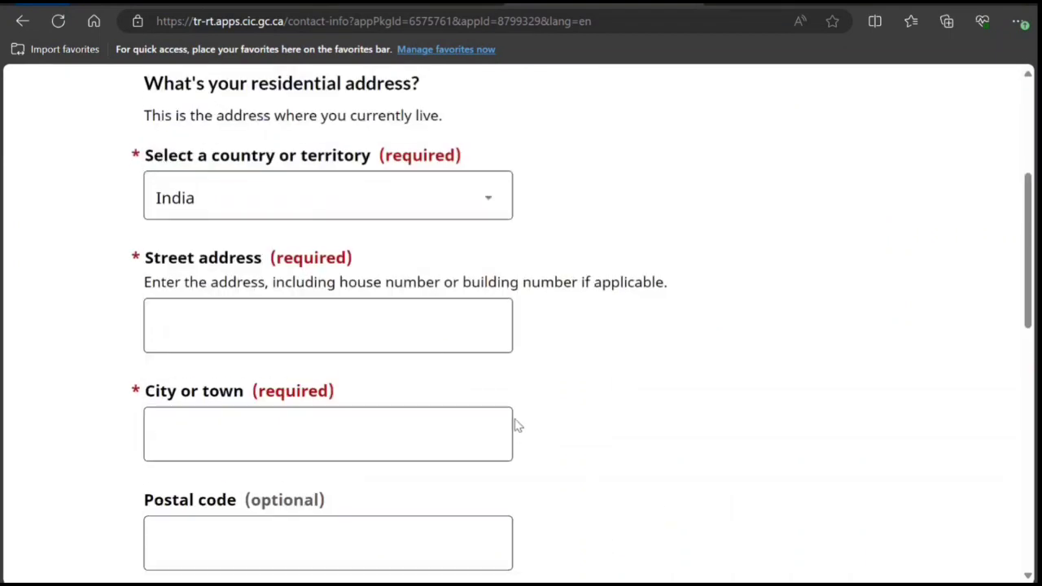
click(318, 419)
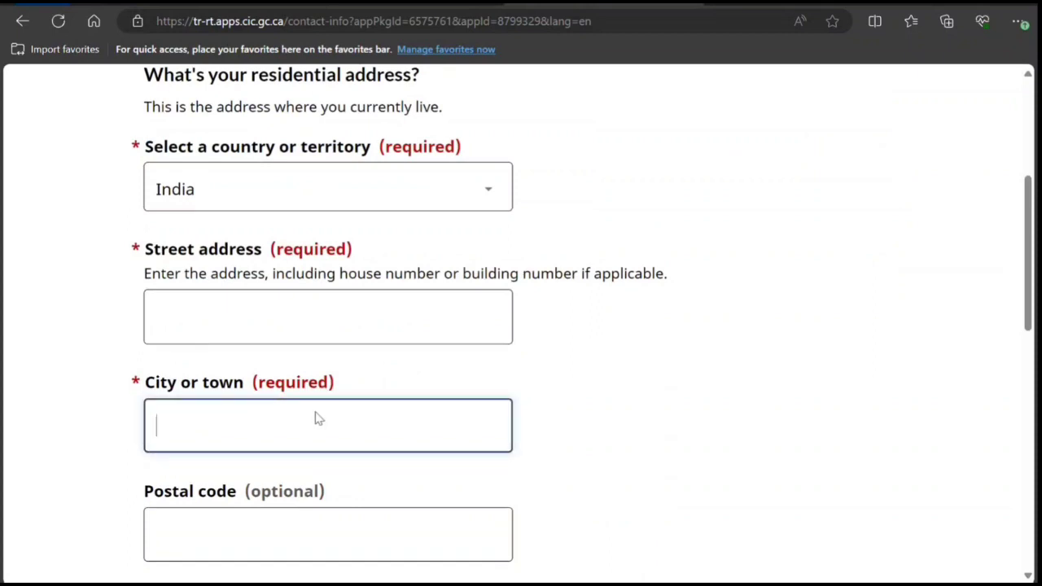
text(New Delhi)
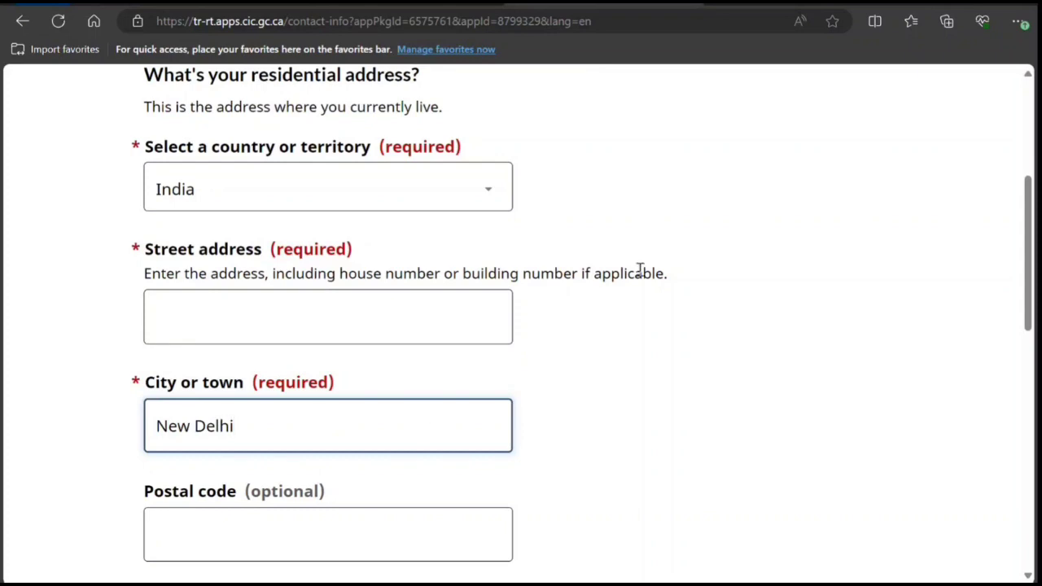
Enter the applicant's street address and postal code for the residential address.
click(424, 307)
text(778)
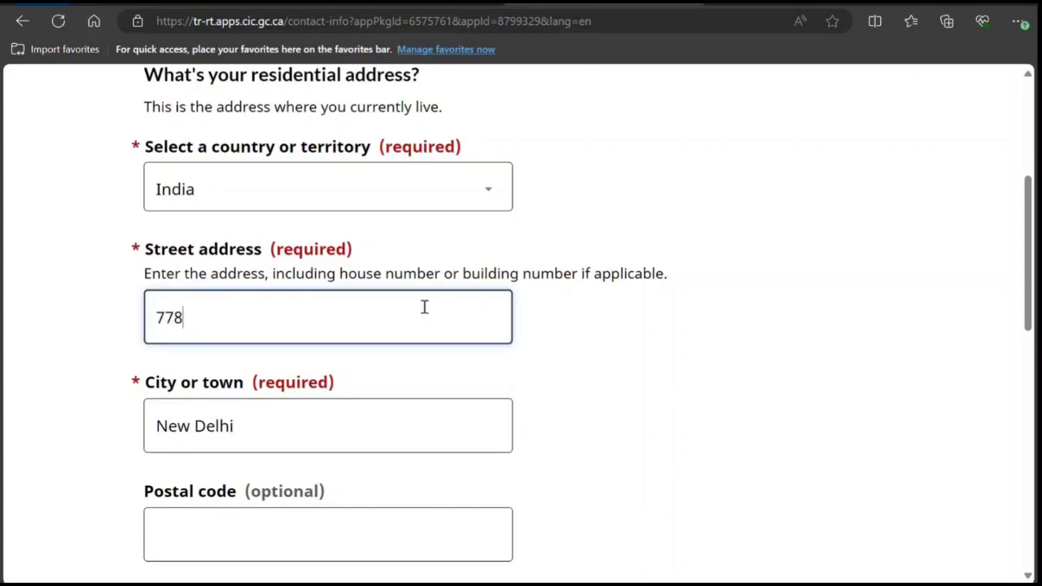
text(78787  j h nbnb nb)
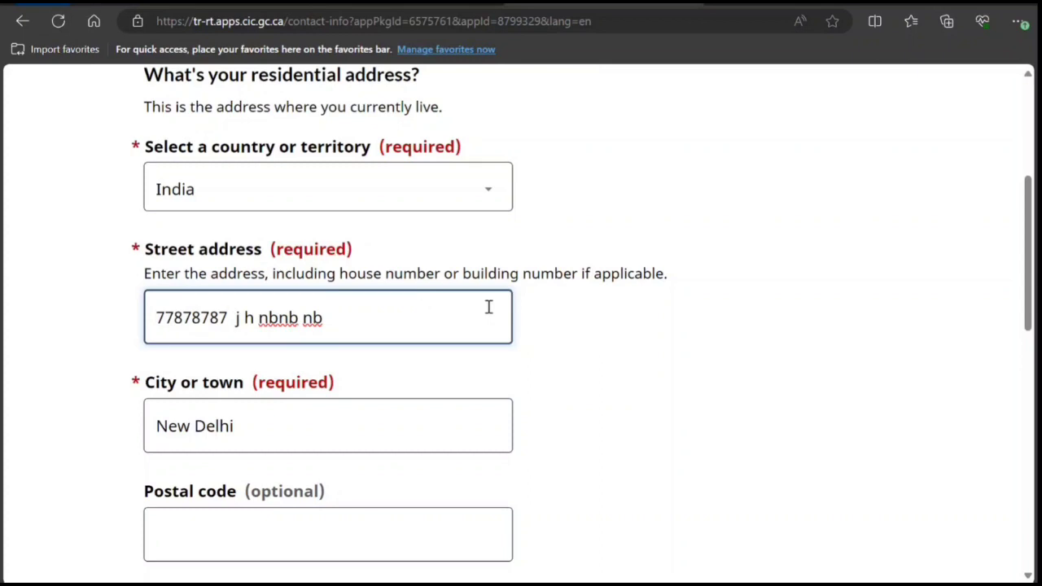
scroll(489, 307, down, 2)
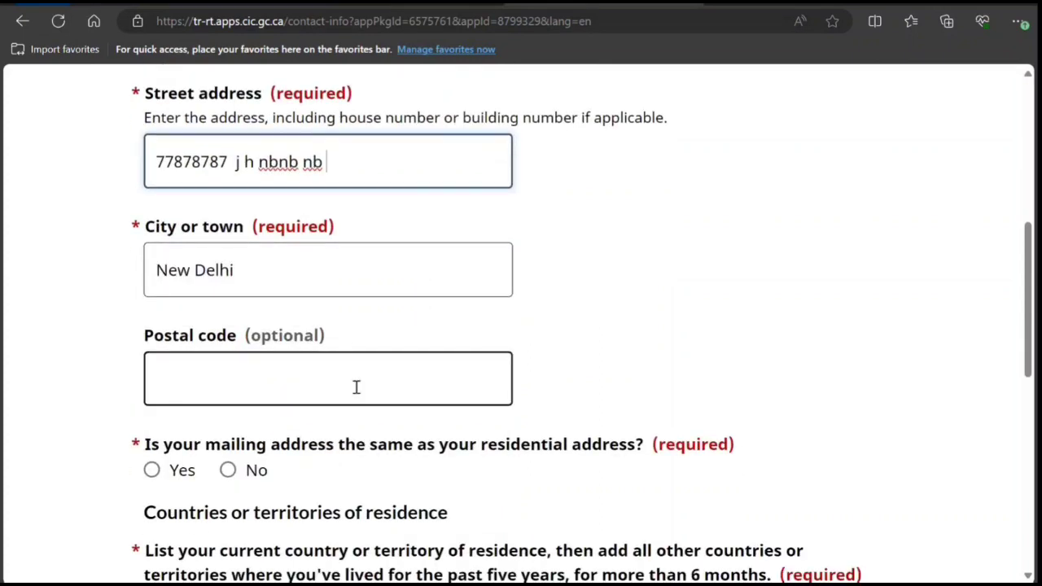
click(356, 388)
text(90909090909)
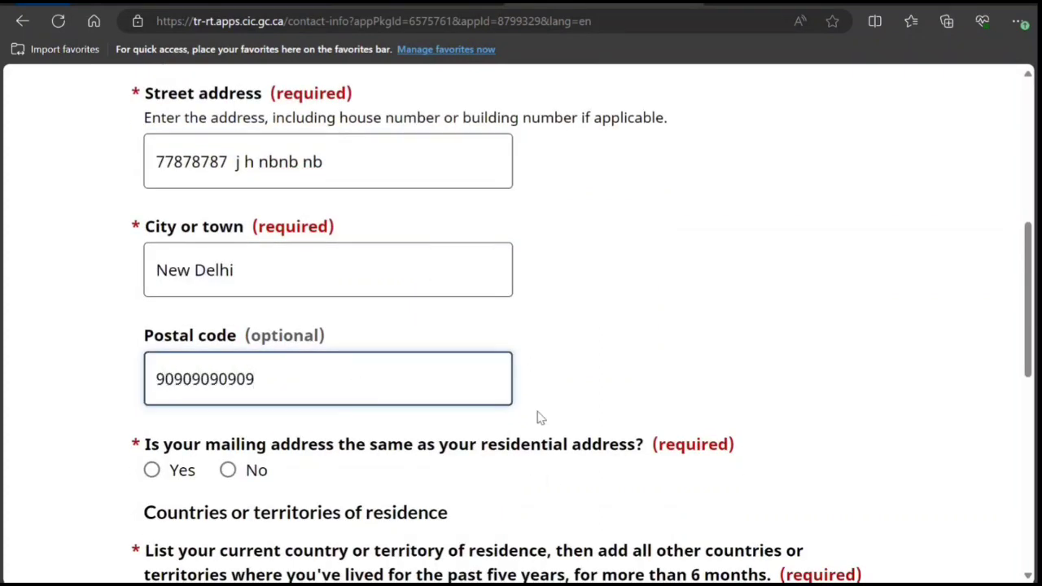
Confirm that the mailing address is the same as the residential address by answering Yes.
scroll(550, 480, down, 2)
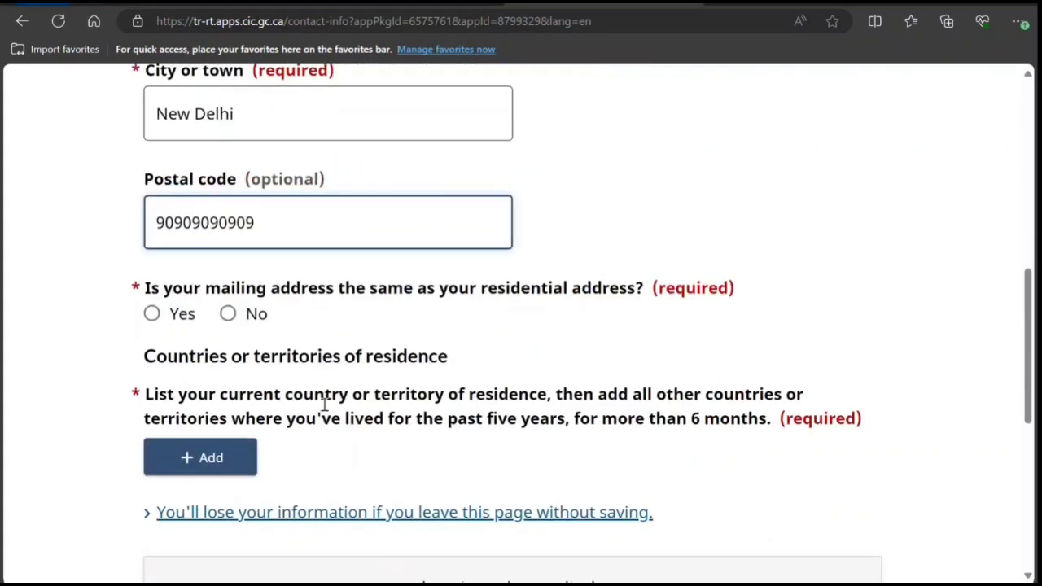
click(151, 314)
scroll(296, 407, down, 1)
scroll(342, 237, down, 2)
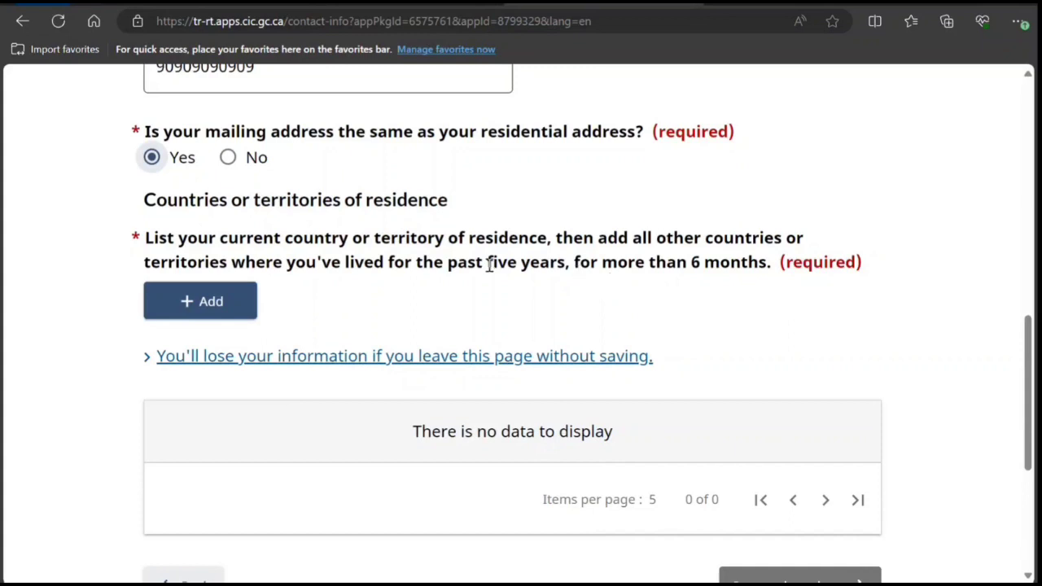
Add a country of residence entry marked as the current home, with India as the country and Citizen as the status.
click(240, 300)
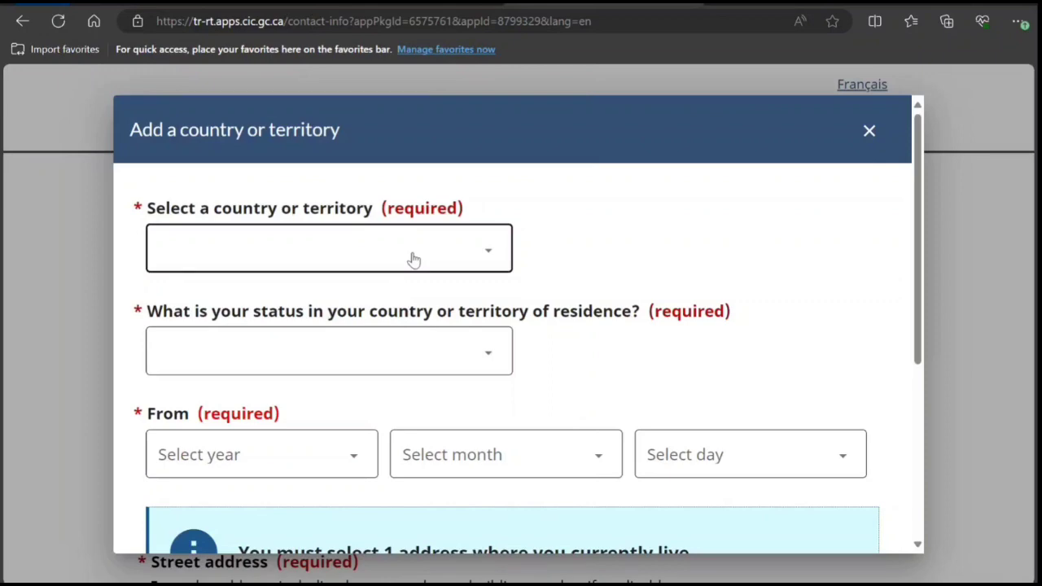
scroll(409, 382, down, 4)
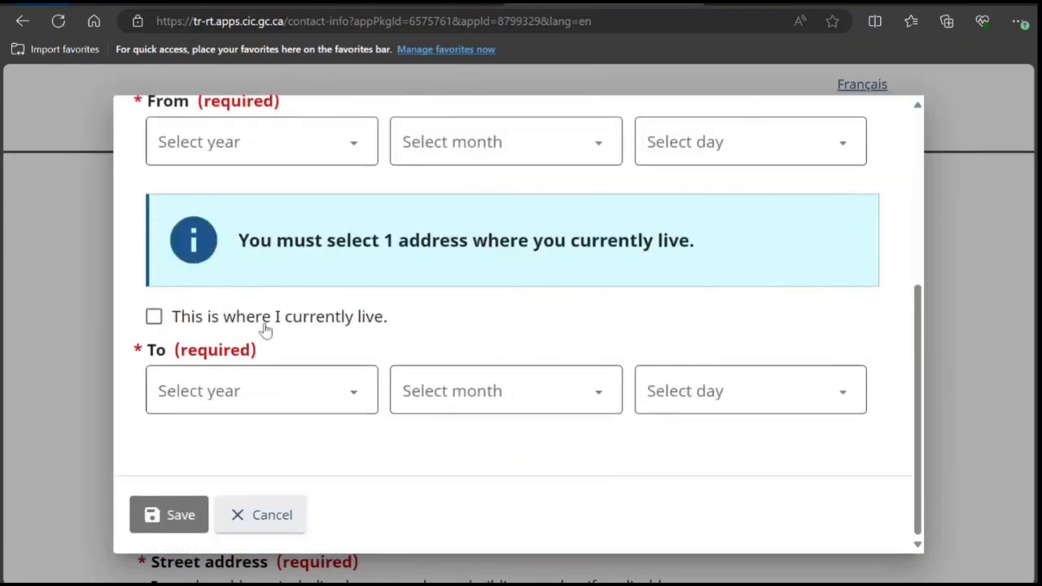
click(154, 318)
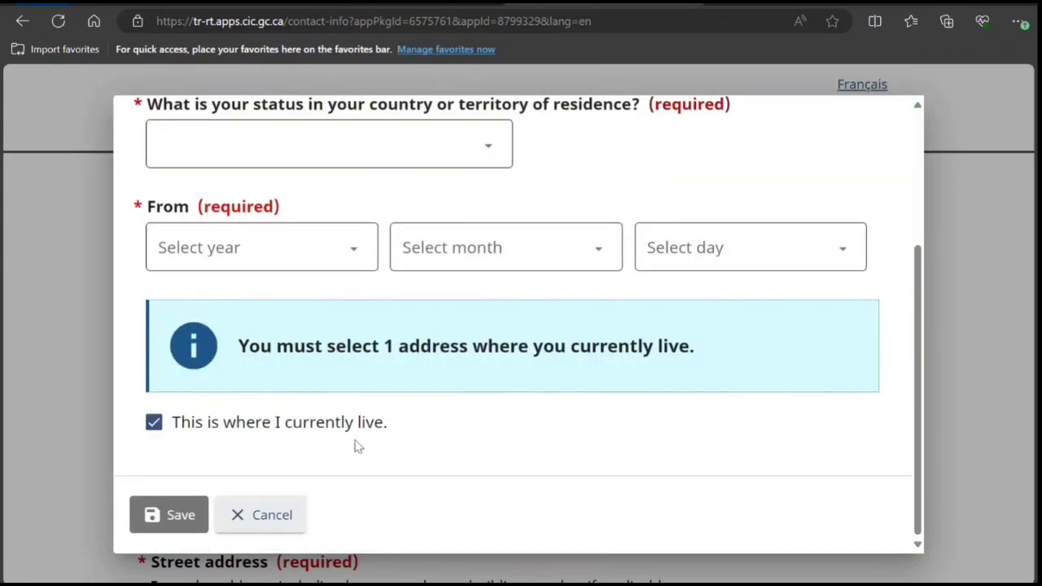
scroll(335, 435, up, 4)
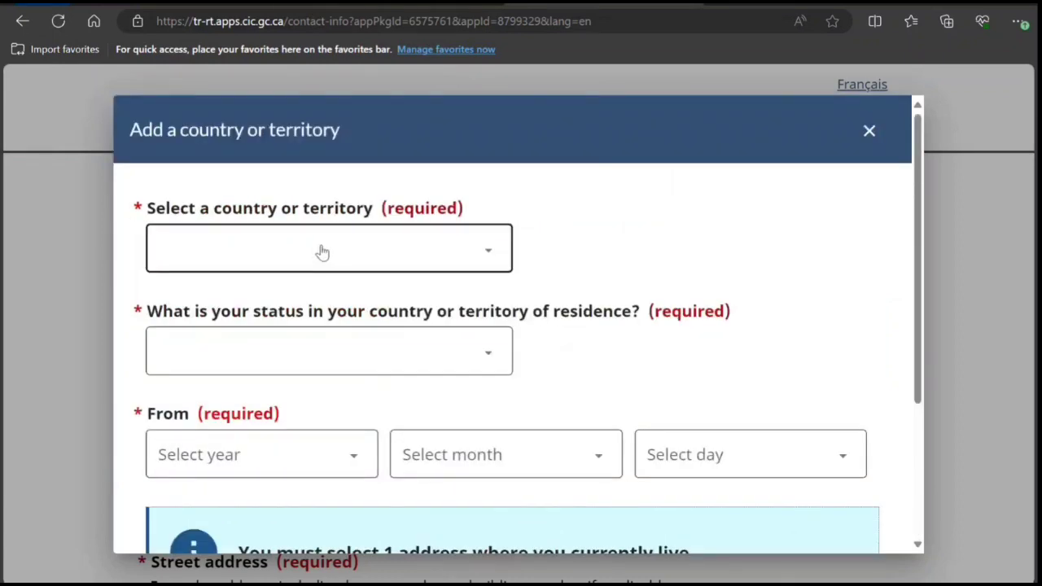
text(in)
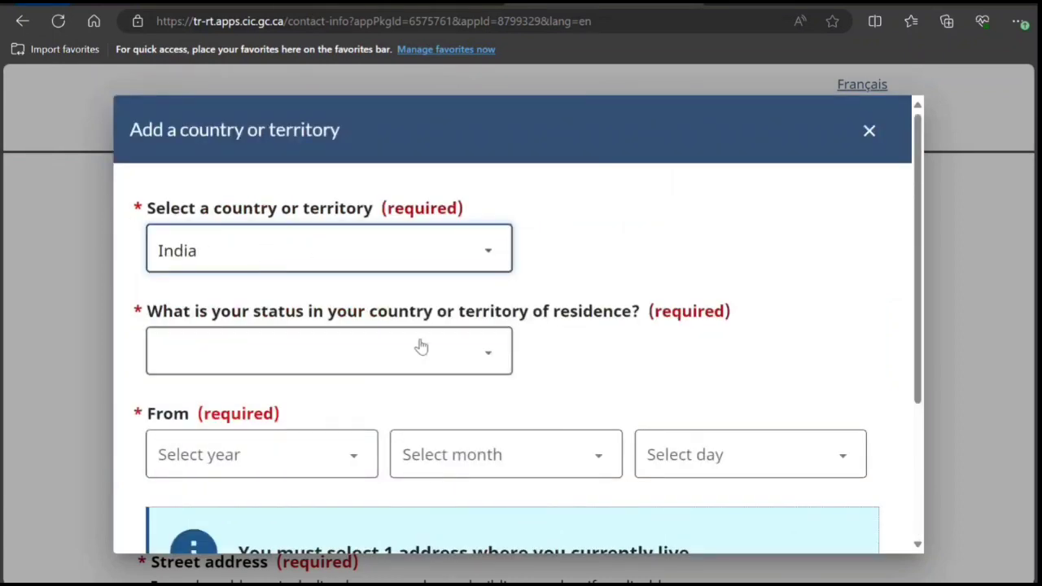
click(422, 368)
text(c)
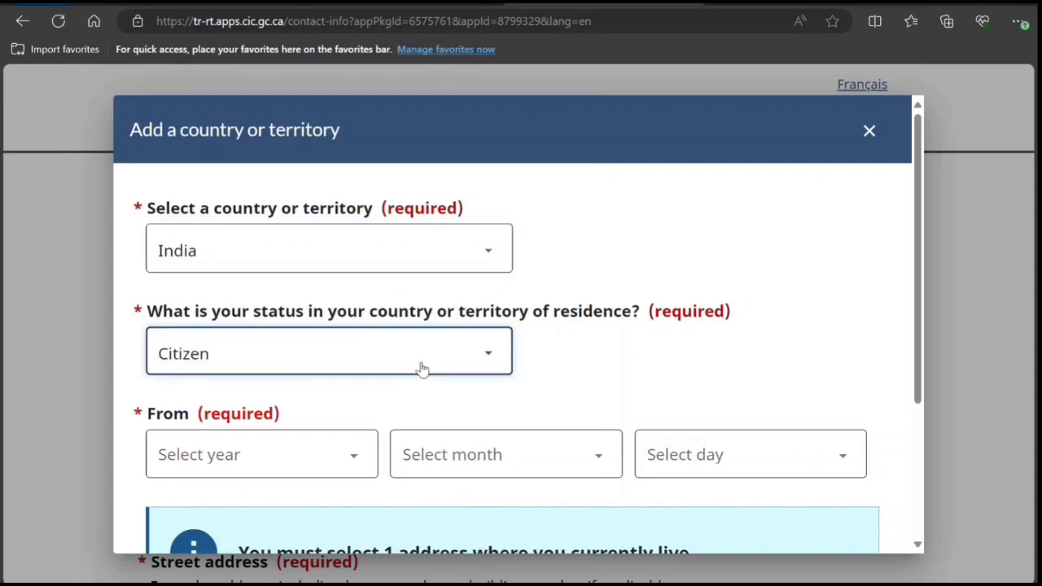
click(609, 381)
Set the residence start date to March 1, 2000, and save both the entry and the contact information page.
scroll(435, 421, down, 2)
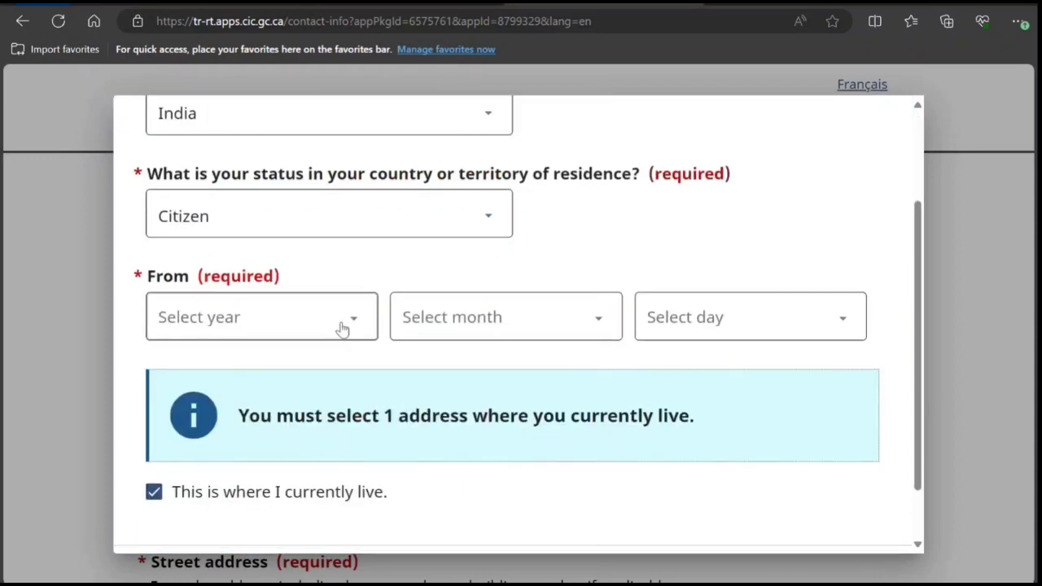
click(342, 325)
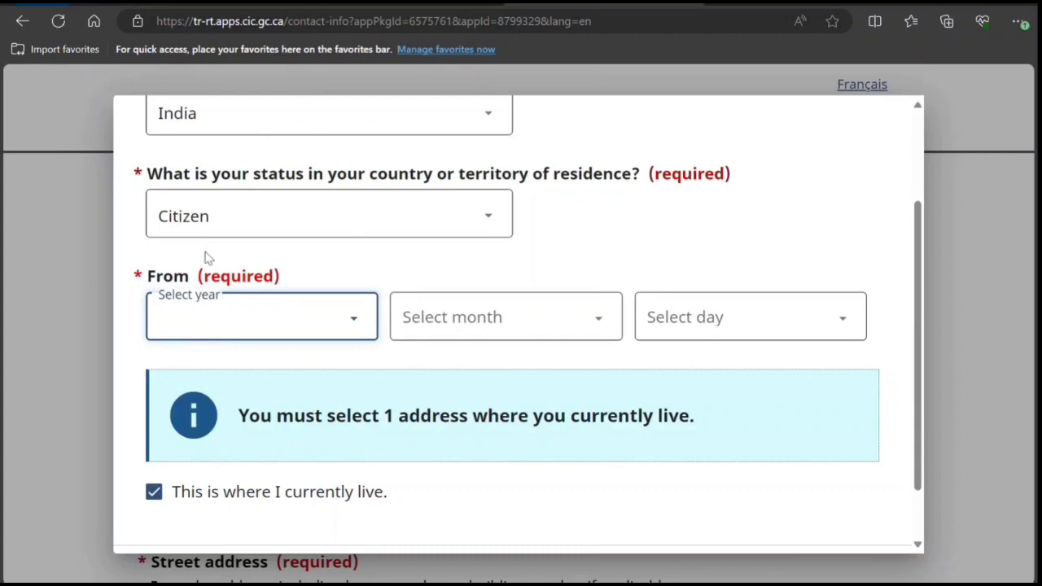
text(2000)
click(521, 326)
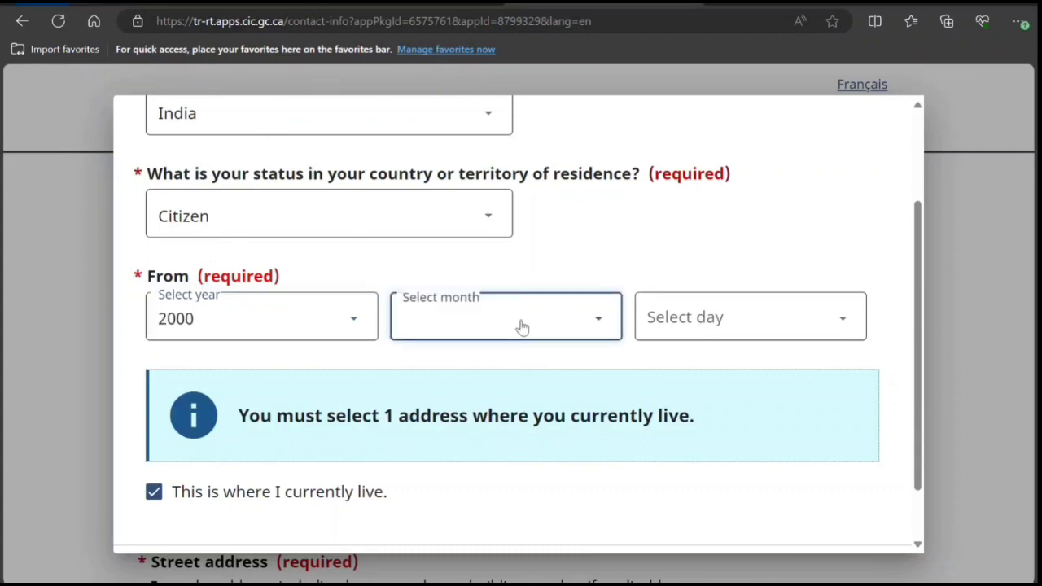
text(March)
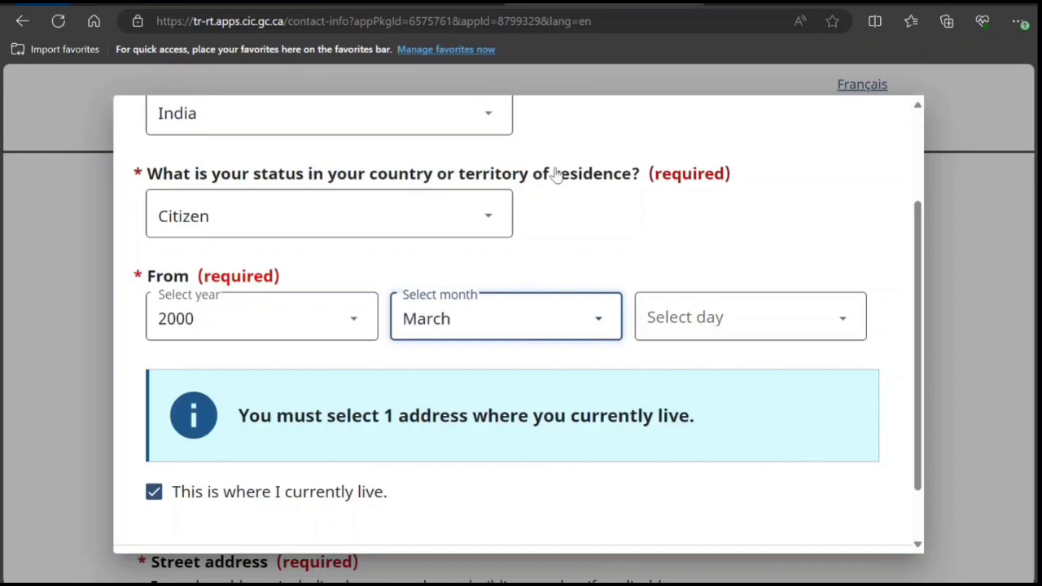
click(709, 333)
text(1)
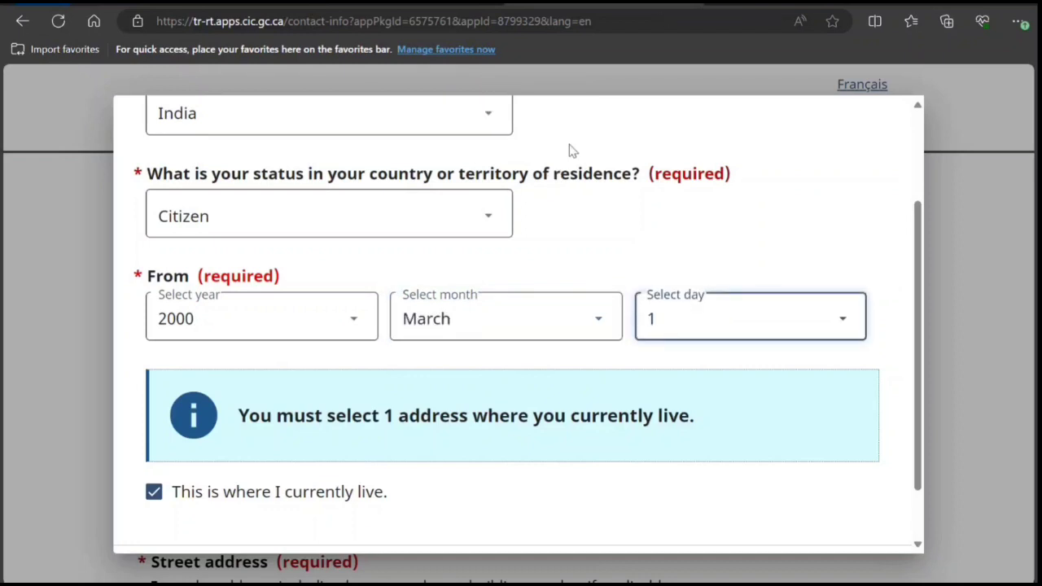
scroll(505, 371, down, 1)
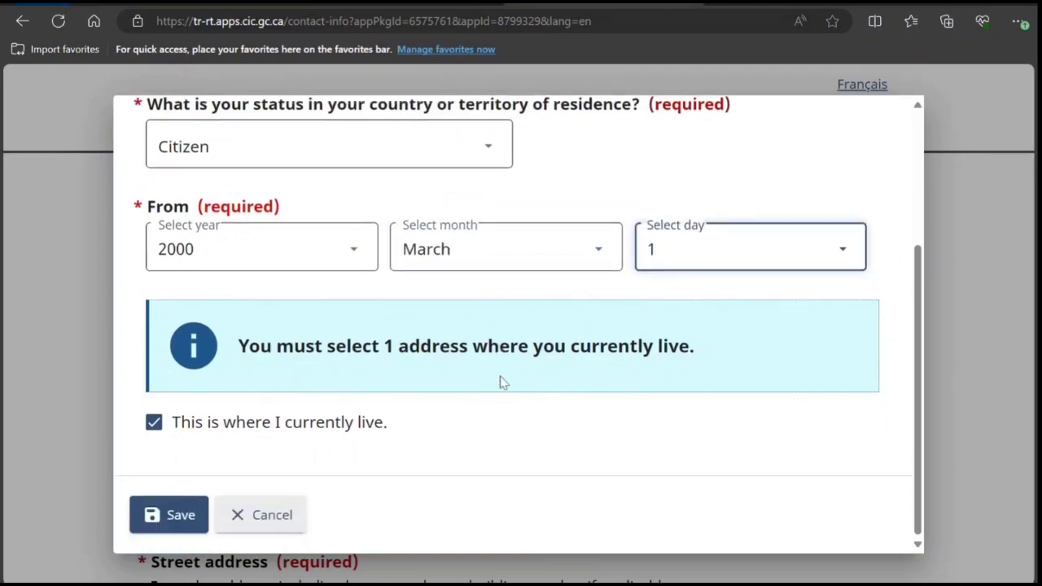
click(186, 515)
scroll(284, 434, down, 4)
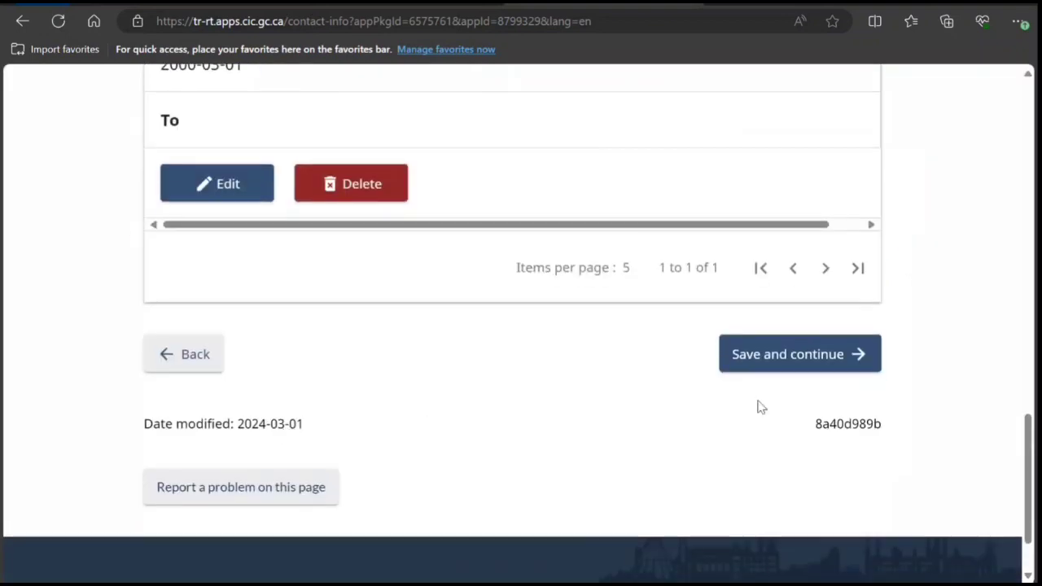
click(775, 353)
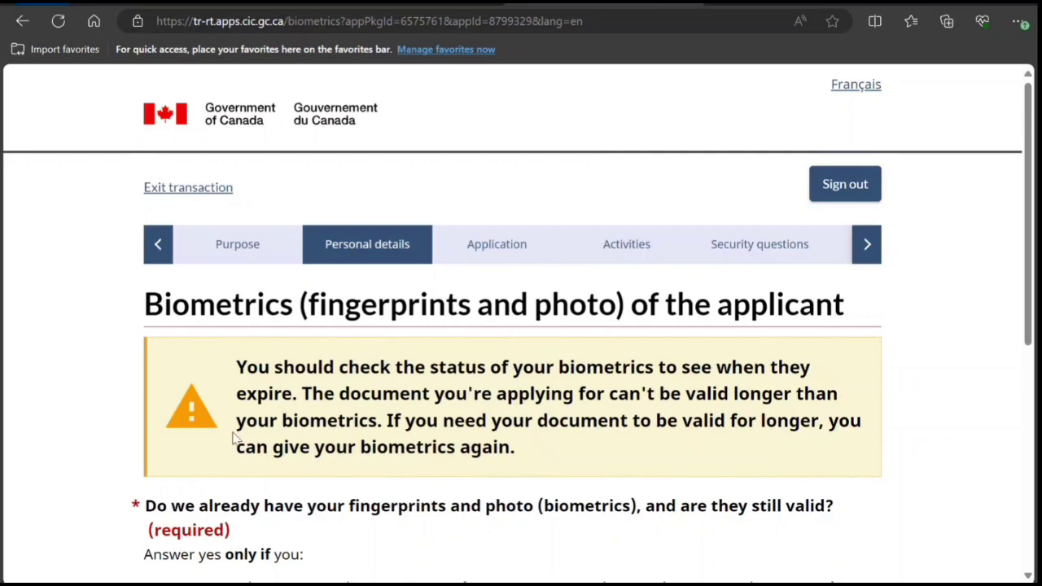
Answer No to already having valid fingerprints and photo on file, and save the biometrics page.
scroll(233, 440, down, 3)
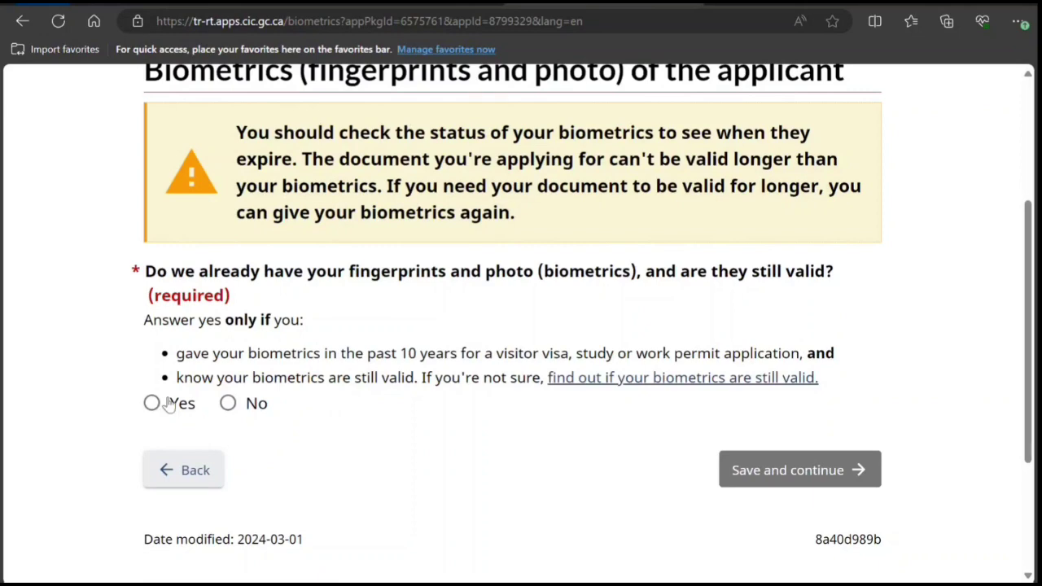
click(228, 404)
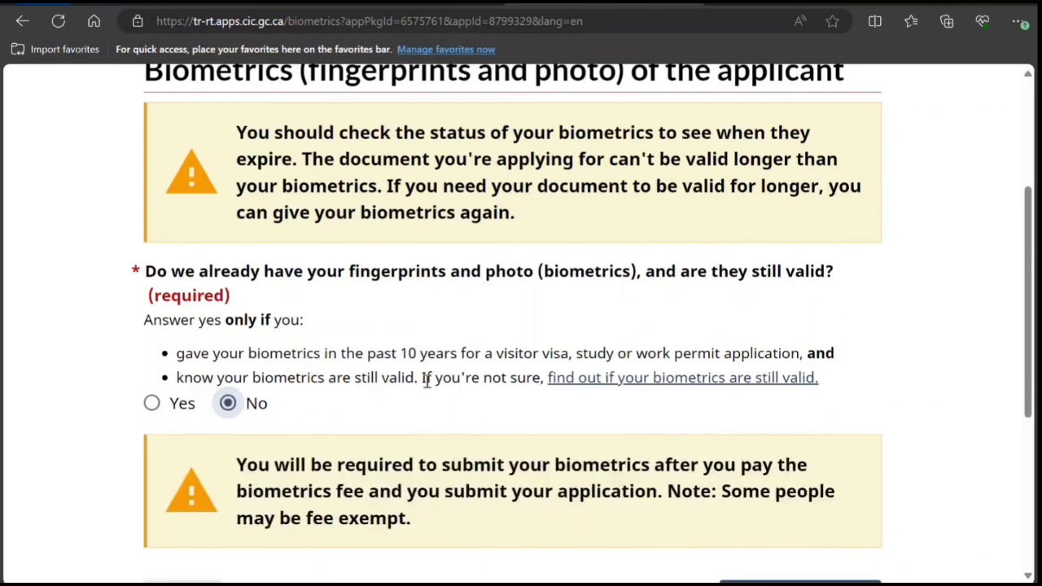
scroll(426, 388, down, 2)
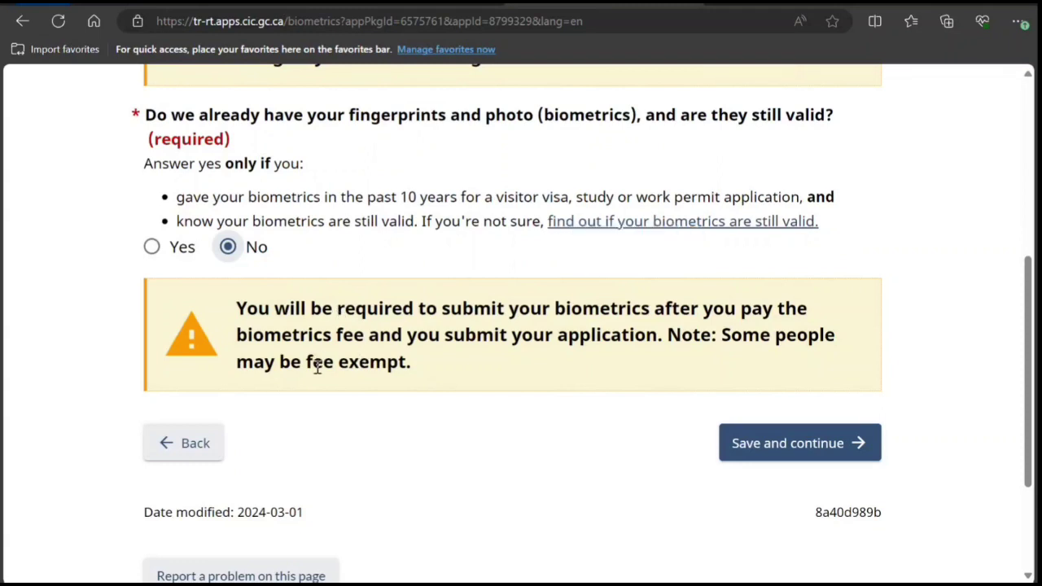
scroll(318, 366, down, 2)
click(737, 298)
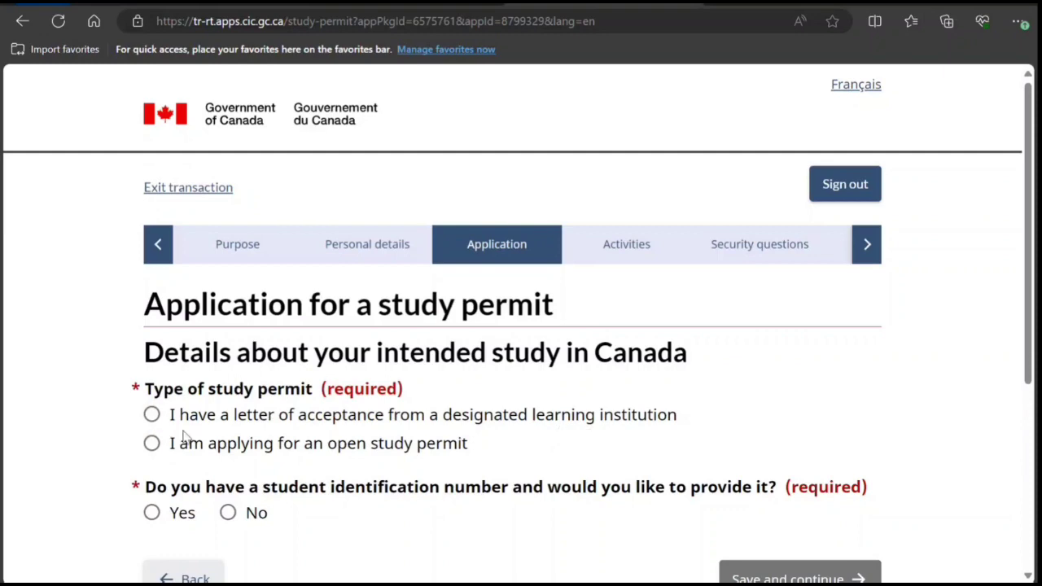
Choose the study permit type with a letter of acceptance from a designated learning institution and declare that none of the listed categories apply.
click(151, 413)
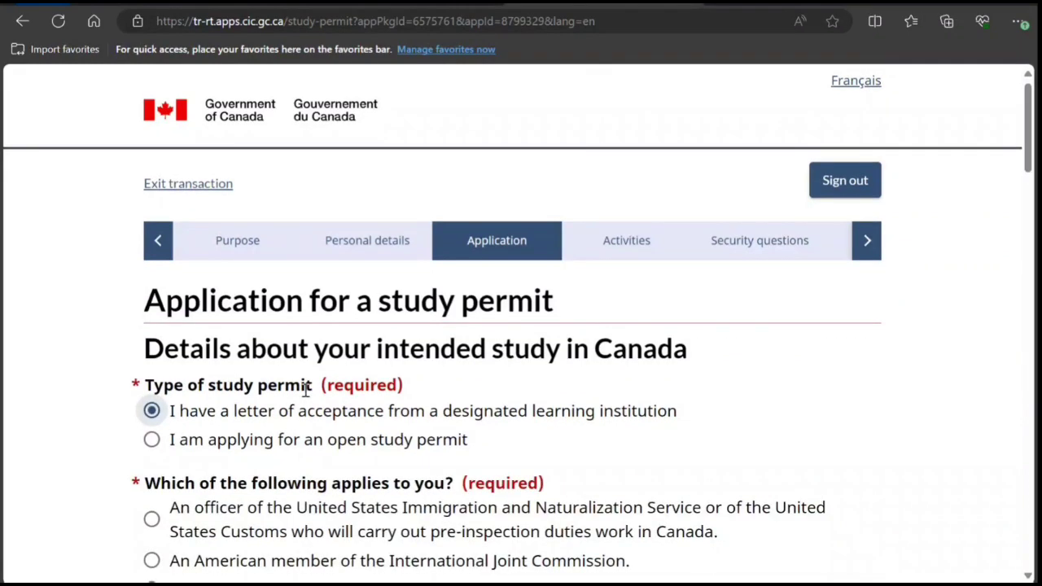
scroll(306, 395, down, 3)
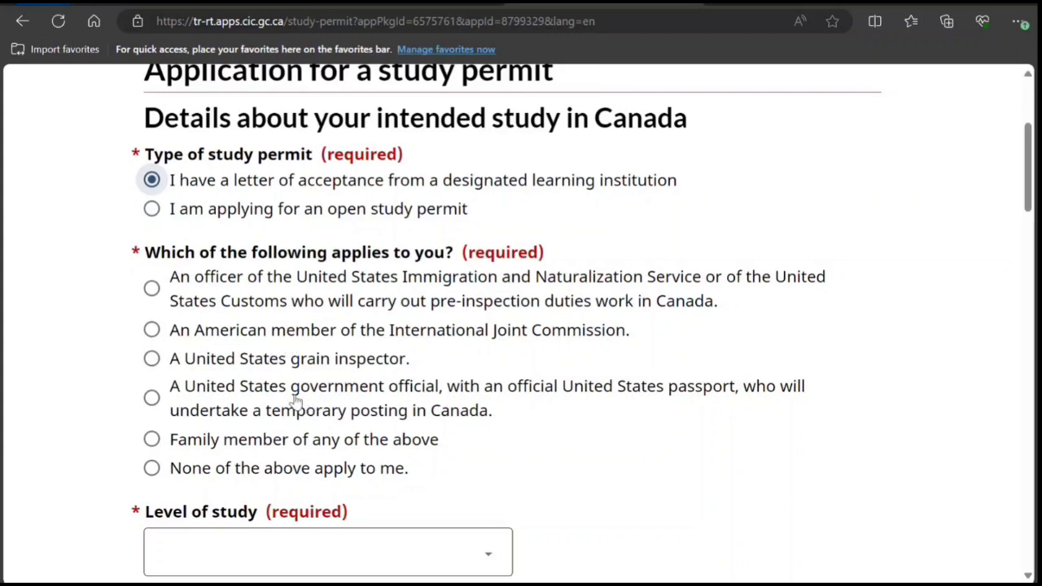
click(151, 468)
Set the level of study to University - Master's Deg.
scroll(378, 340, down, 3)
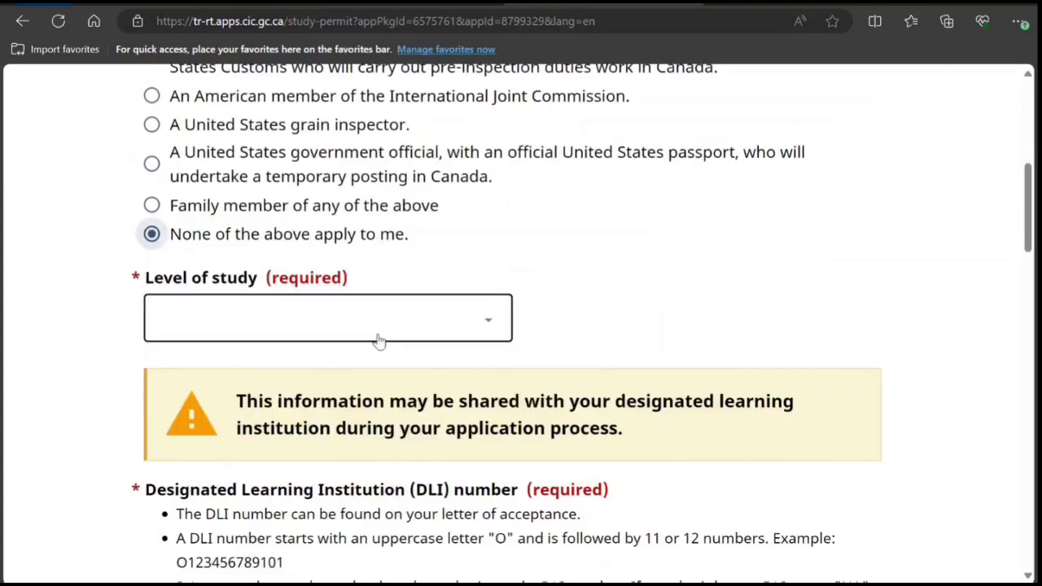
click(379, 341)
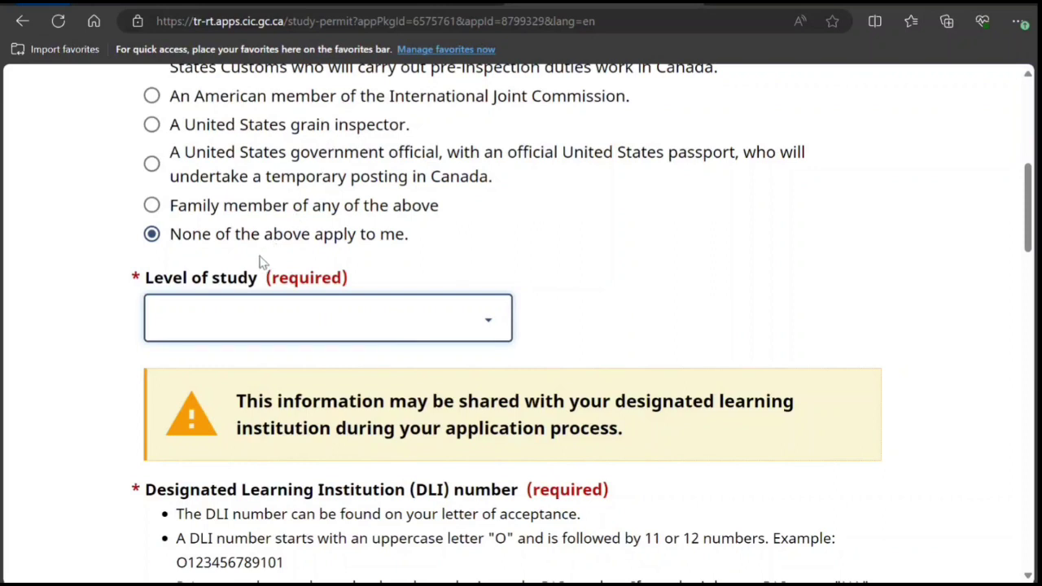
scroll(37, 382, down, 3)
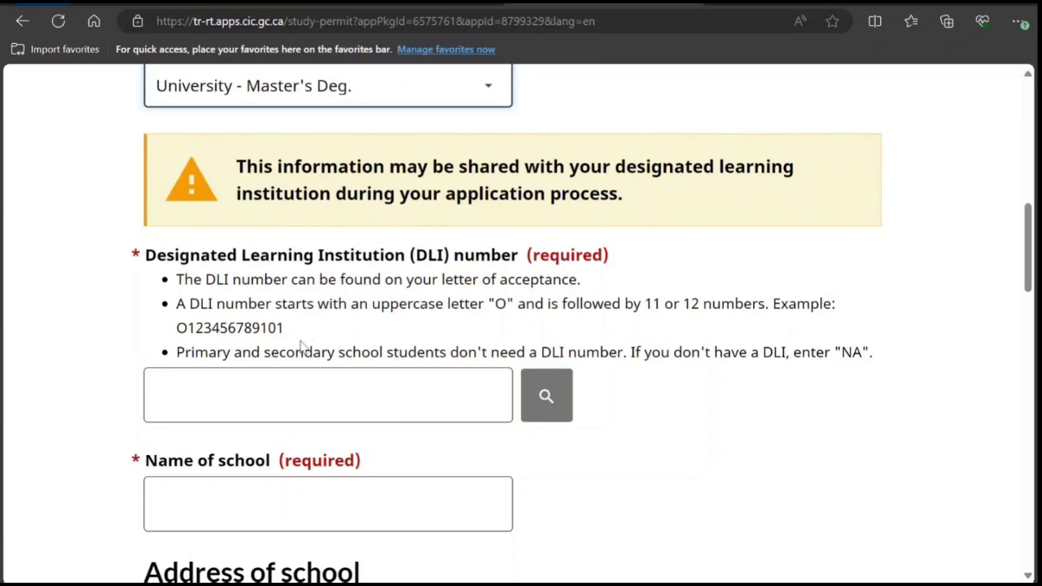
Copy the example DLI number from the instructions into the DLI number field and enter "njj j jn mn mmn" as the school name.
drag(286, 329, 173, 334)
key(ctrl+c)
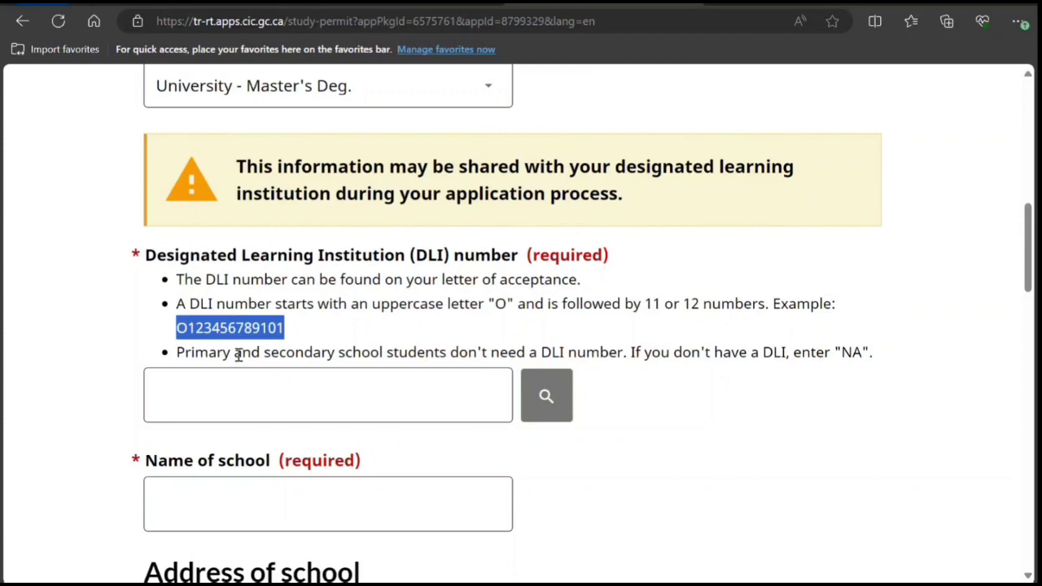
click(256, 399)
key(ctrl+v)
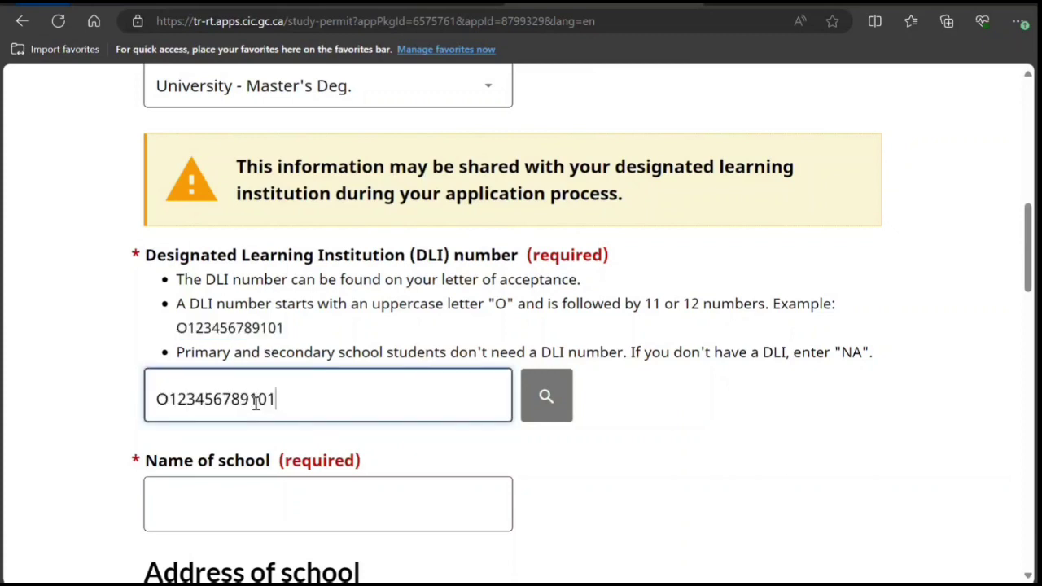
scroll(375, 459, down, 2)
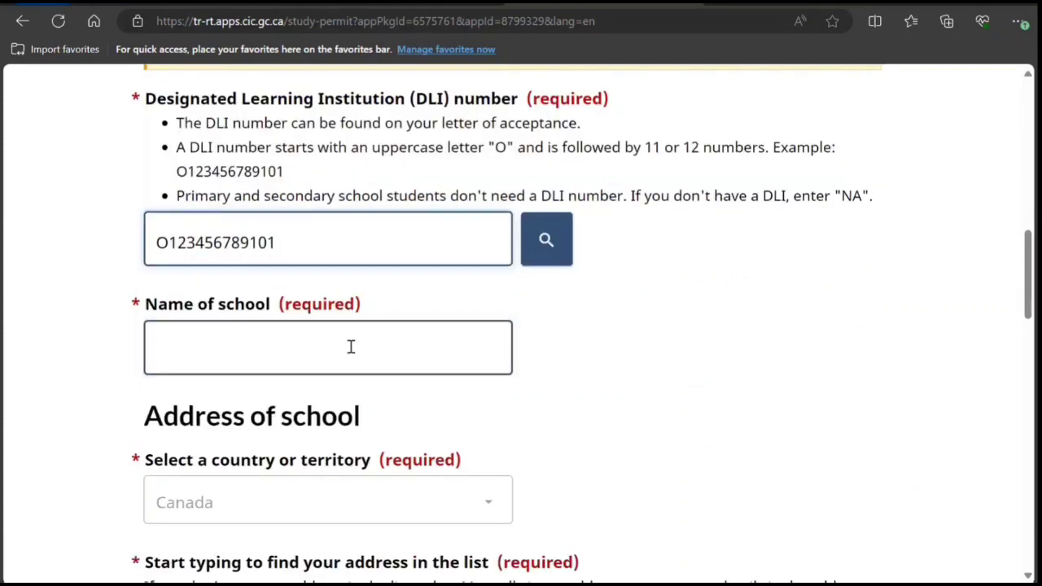
click(351, 346)
text(njj j j)
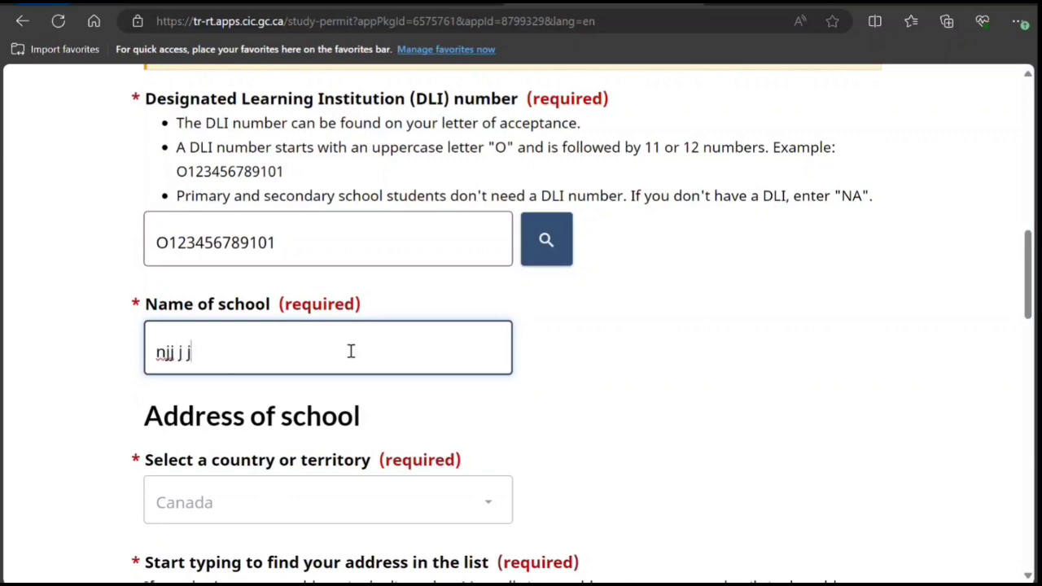
text(n mn mmn)
Enable manual address input for the school and enter its street number and street name.
scroll(353, 351, down, 3)
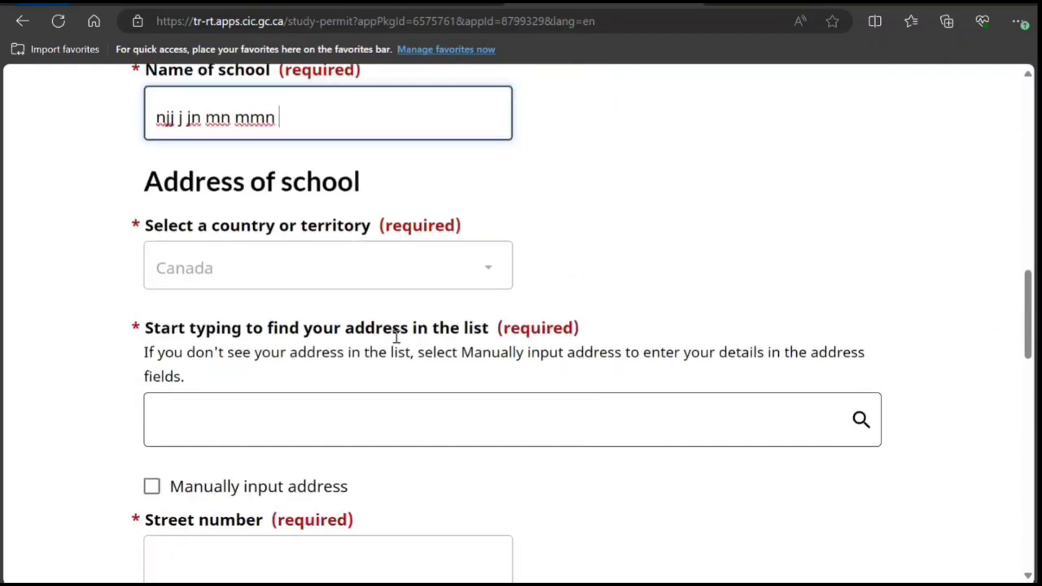
scroll(371, 375, down, 2)
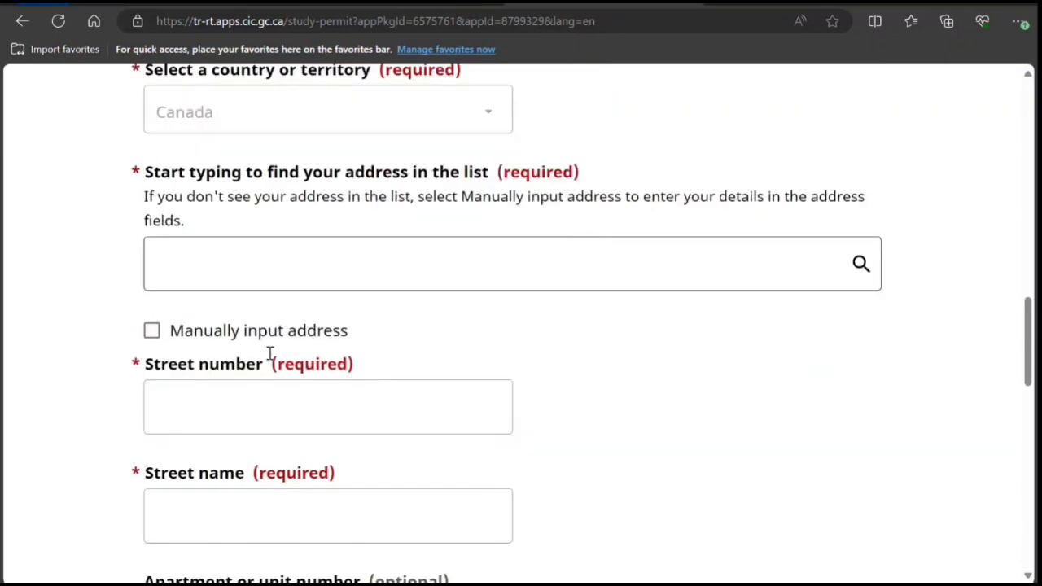
click(152, 331)
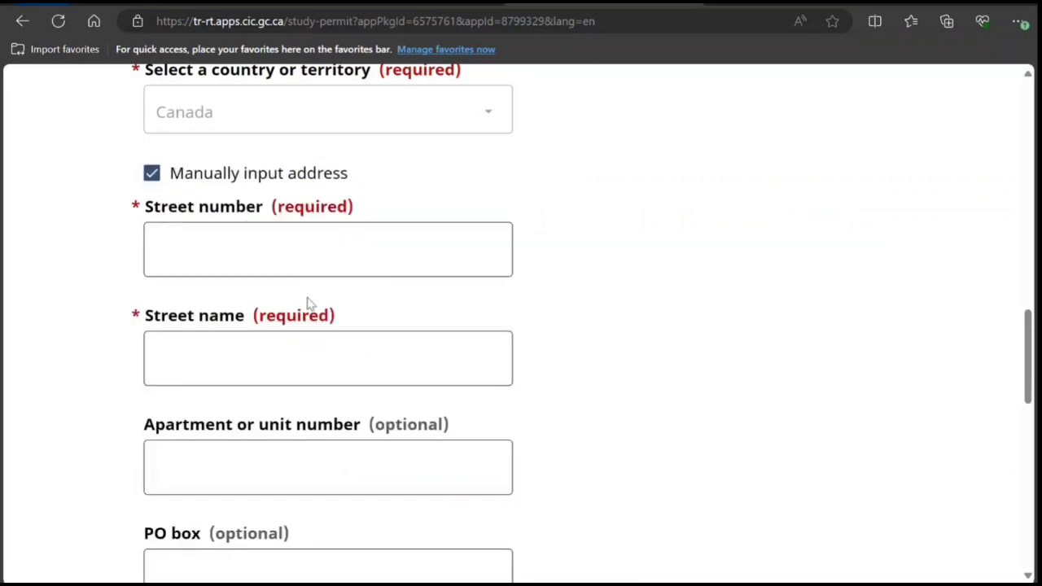
click(311, 254)
text(9899898)
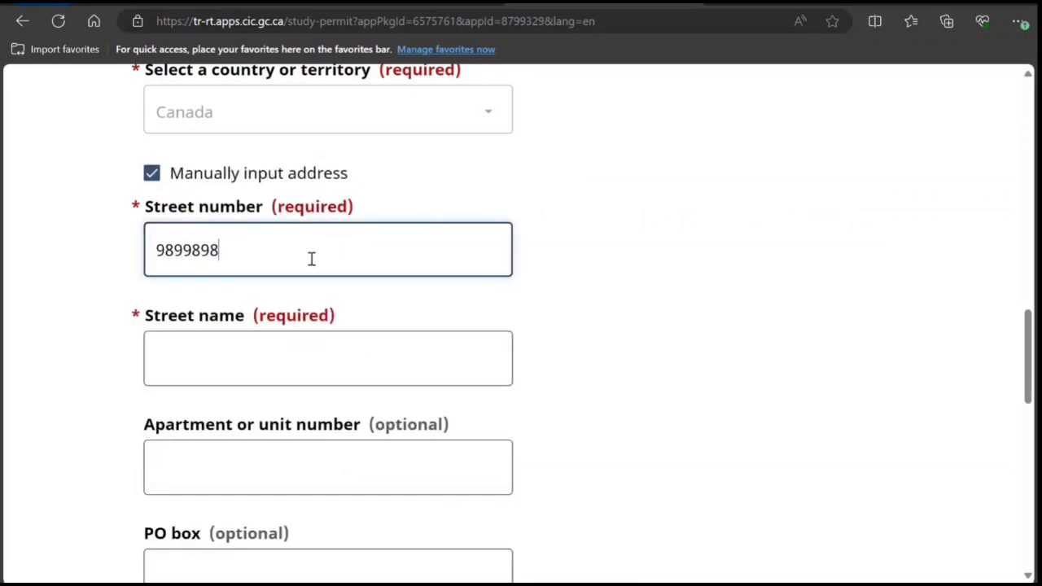
click(262, 358)
text(lkkknk)
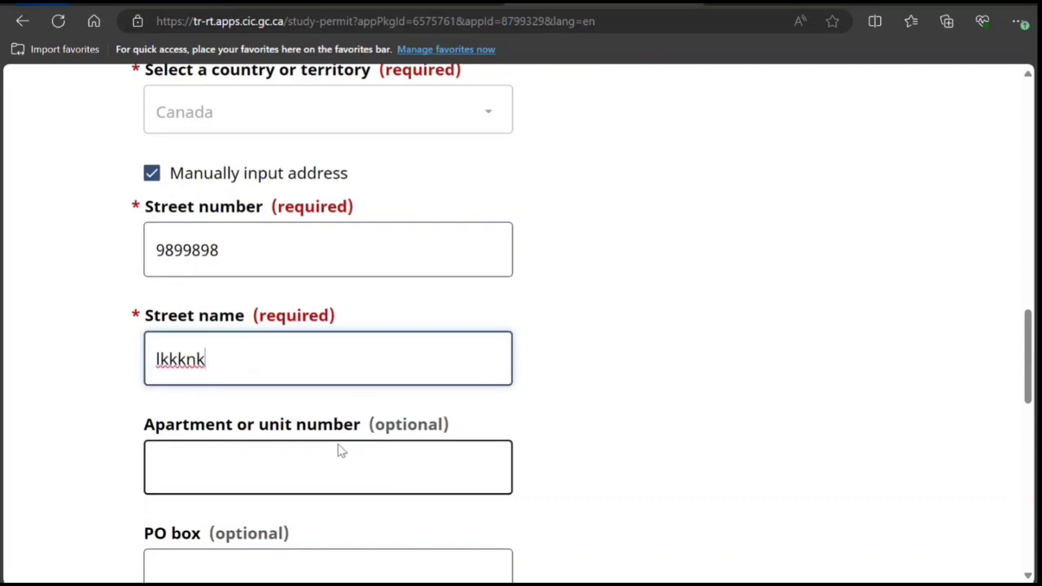
scroll(337, 449, down, 3)
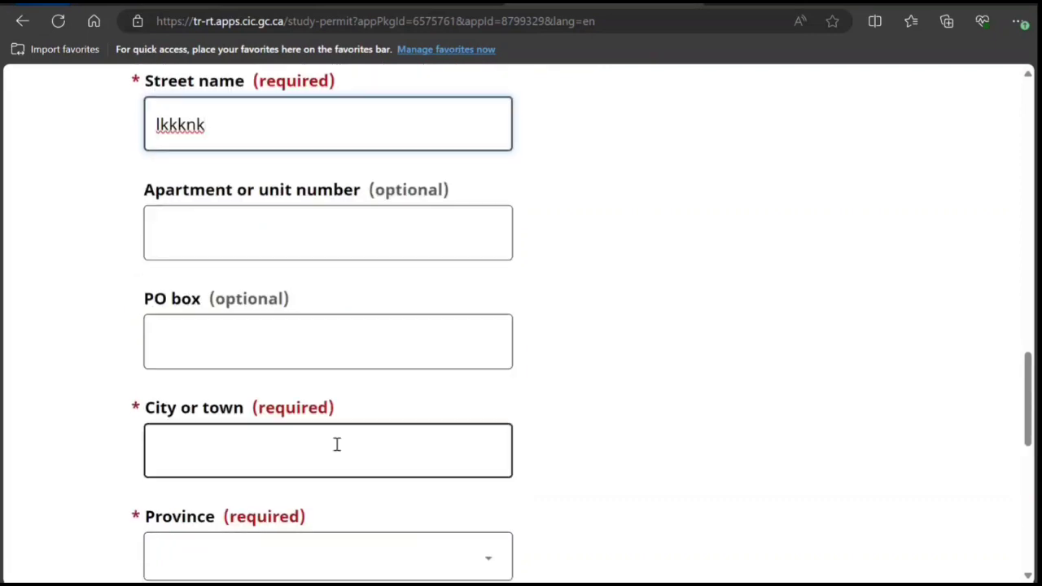
Enter Toronto as the school's city and choose Ontario as its province.
click(332, 444)
text(Toromt)
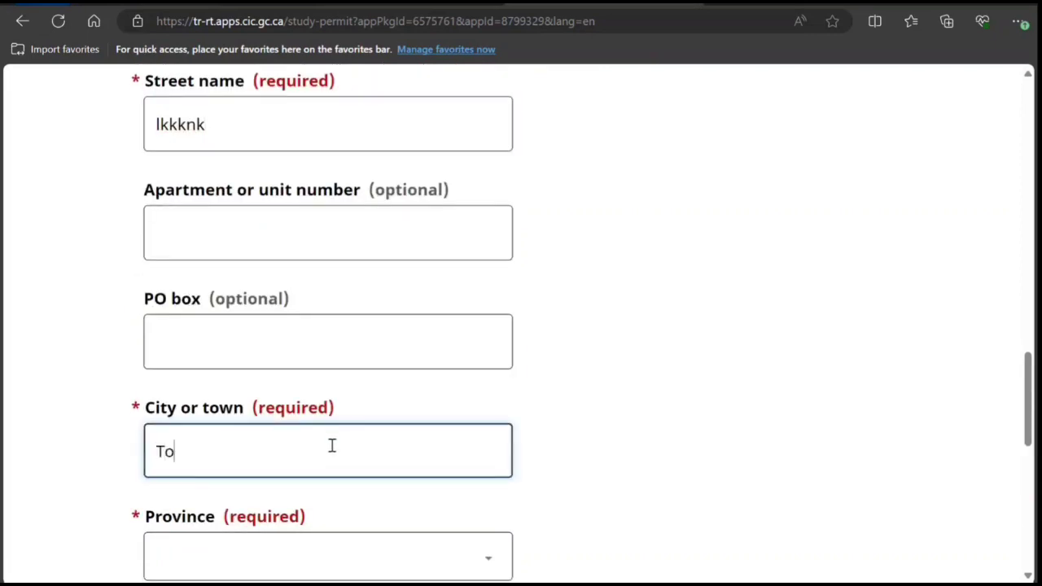
key(BackSpace)
key(BackSpace)
text(nto)
scroll(340, 363, down, 3)
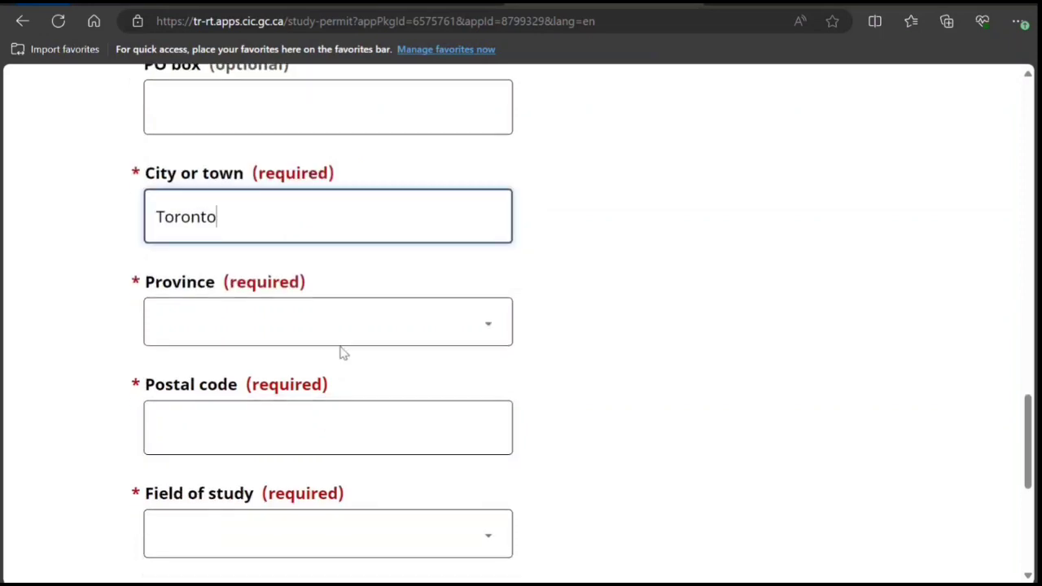
click(337, 342)
key(o)
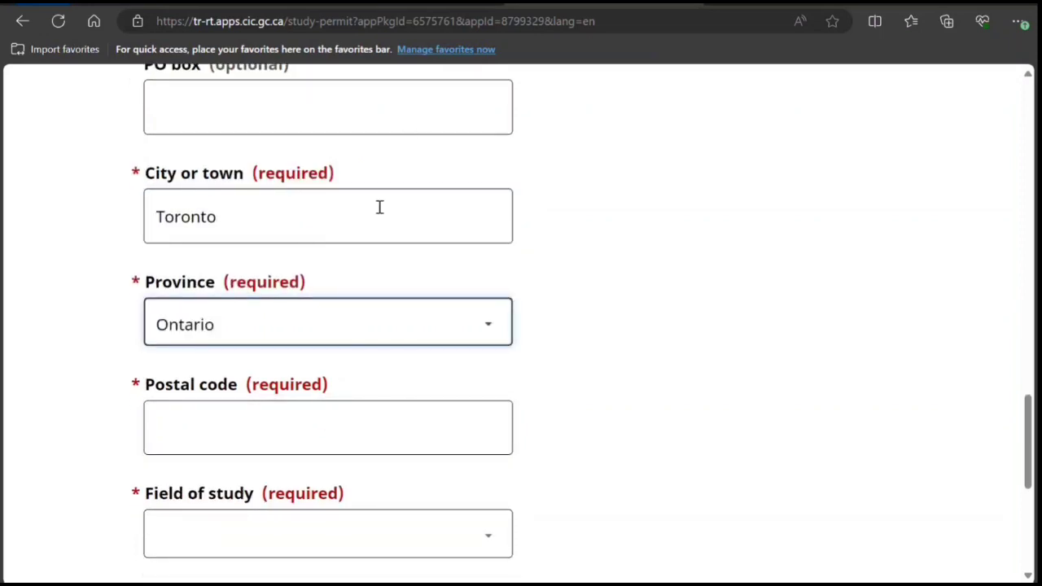
Enter the school's postal code in the X9X 9X9 format, with a space between its two halves.
click(354, 431)
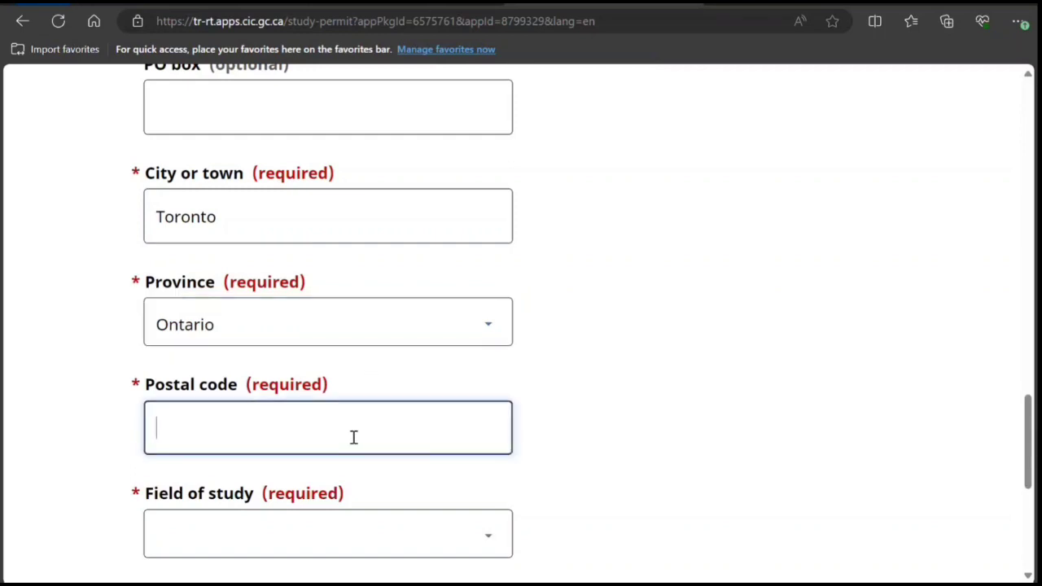
text(M9Z2A)
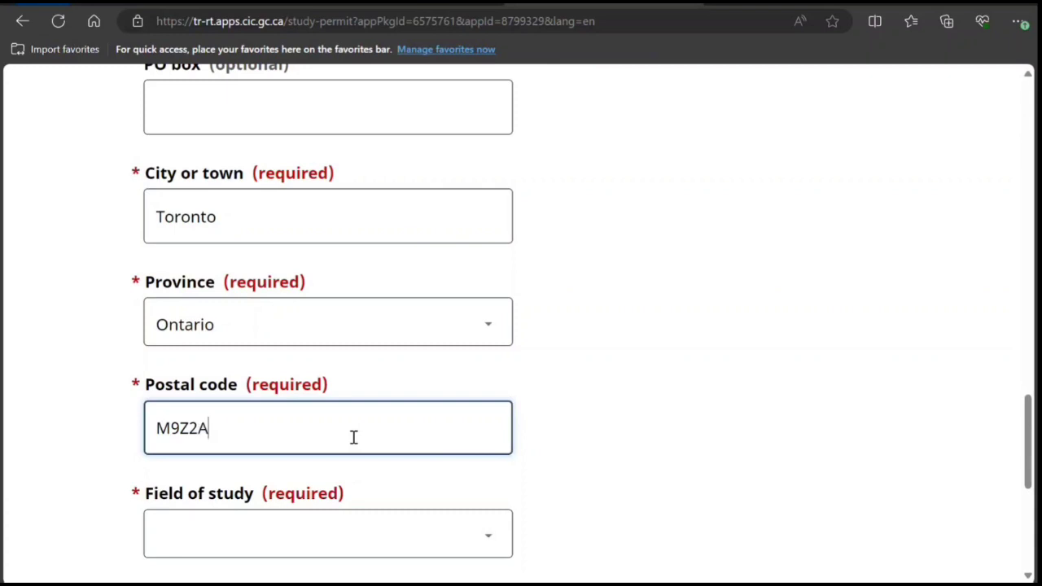
text(8)
scroll(342, 421, down, 3)
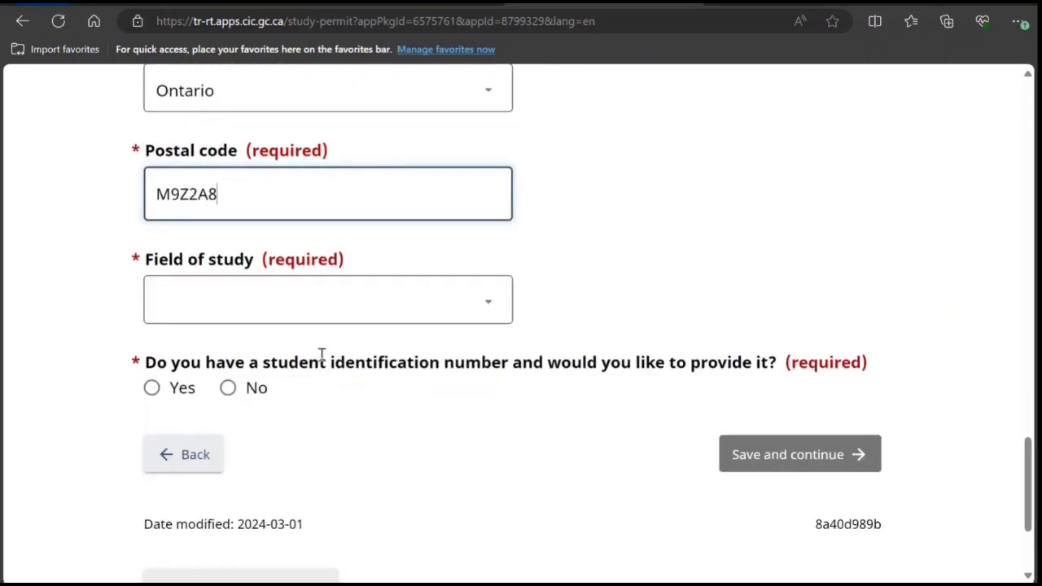
key(Tab)
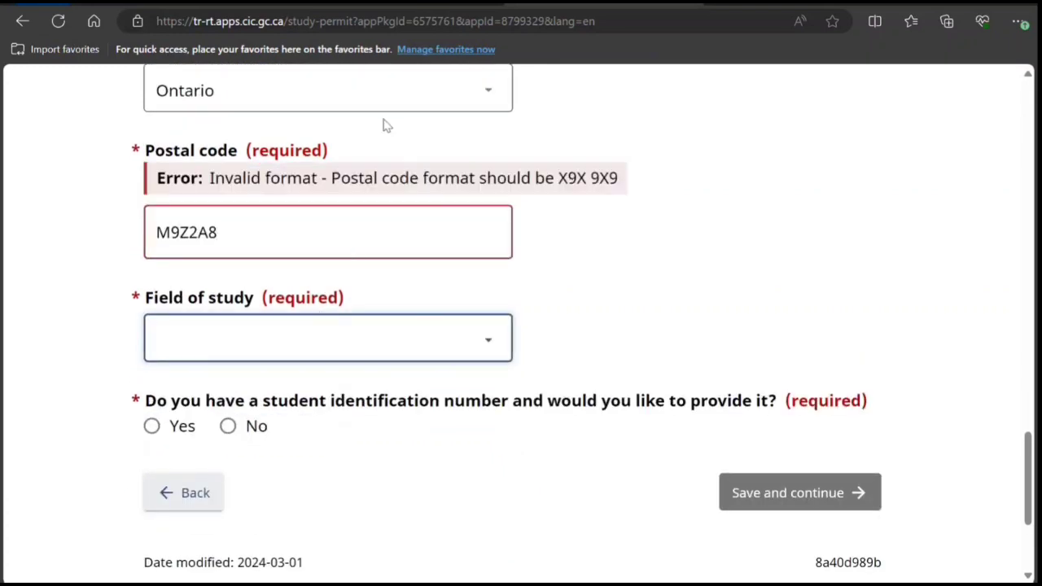
click(285, 226)
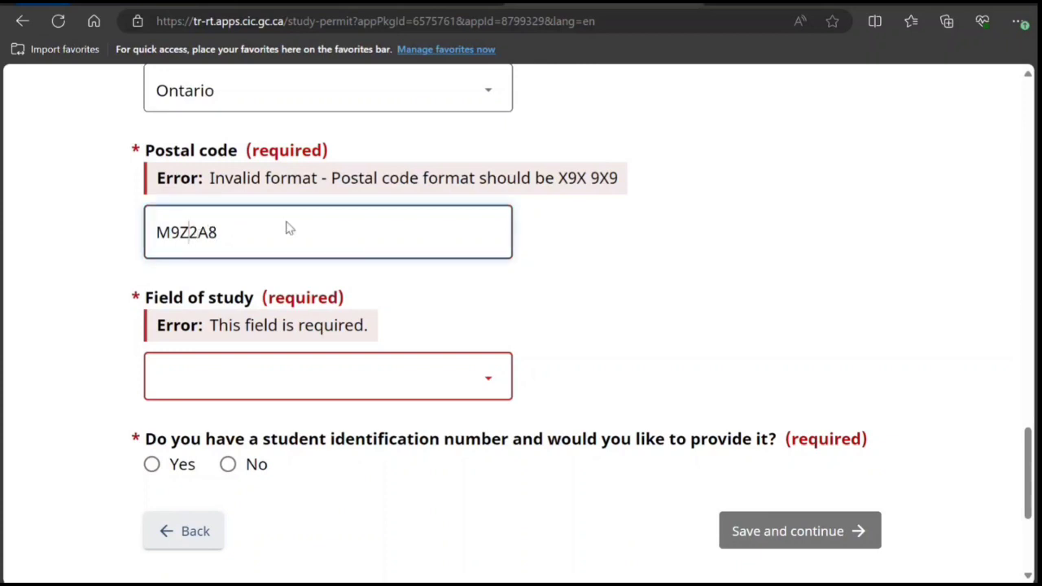
key(Left)
key(Left)
key(Left)
click(646, 337)
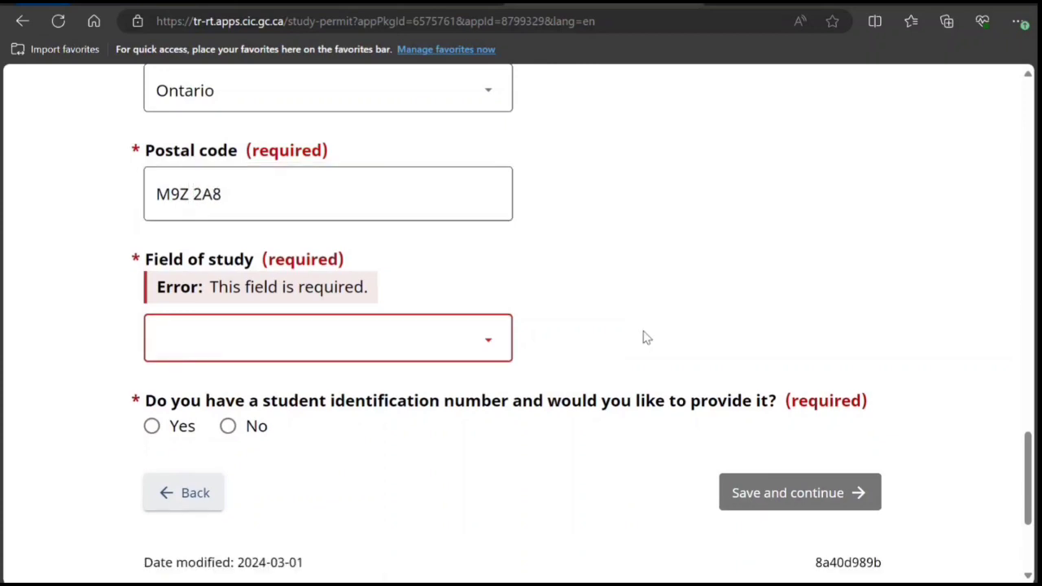
Set the field of study to Law.
click(479, 348)
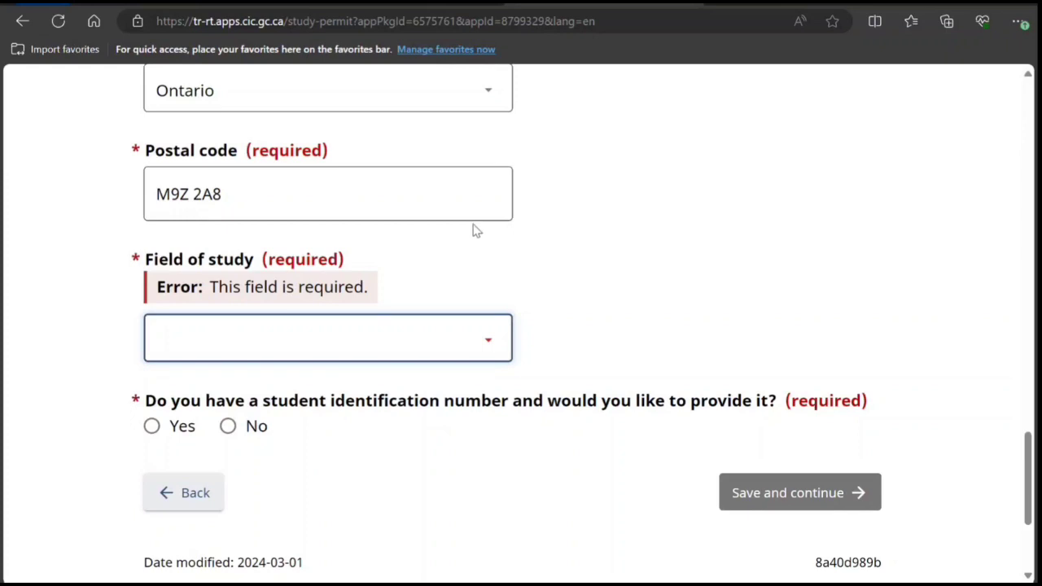
text(law)
scroll(330, 428, down, 2)
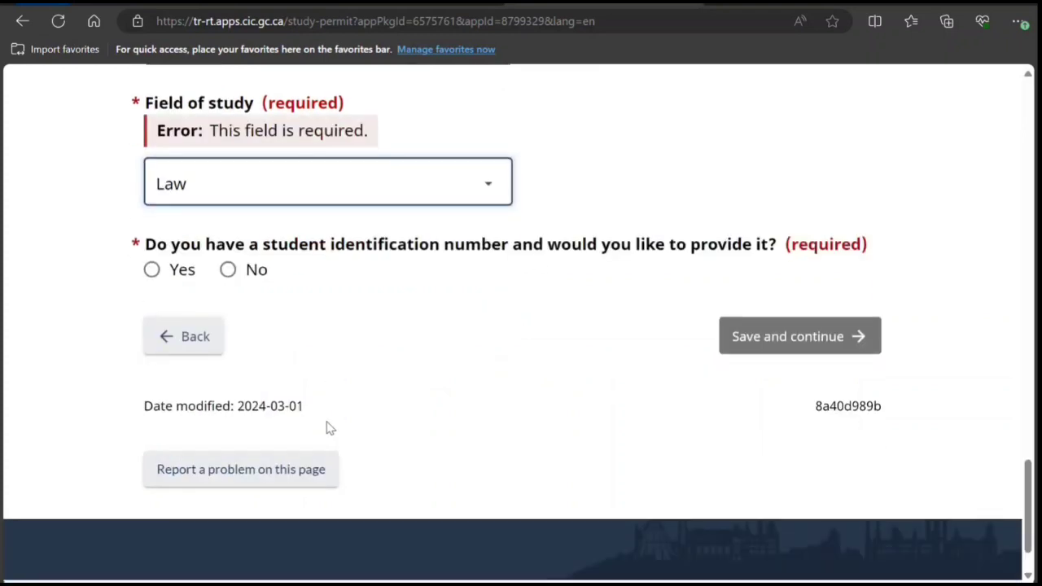
Answer Yes to providing a student identification number, enter the number, and save the study permit page to continue.
click(154, 277)
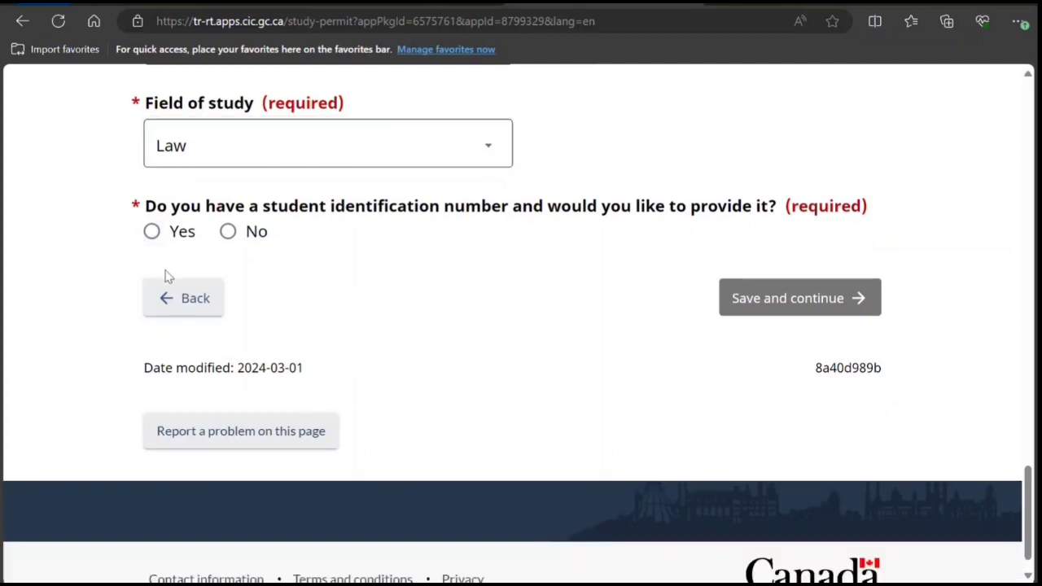
click(151, 231)
click(285, 366)
click(286, 347)
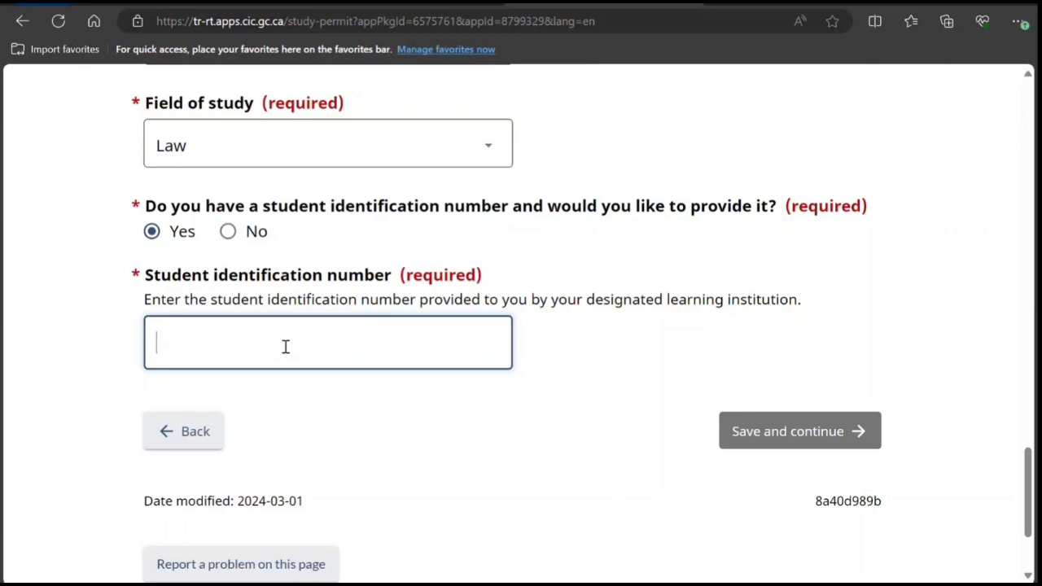
text(U989898989)
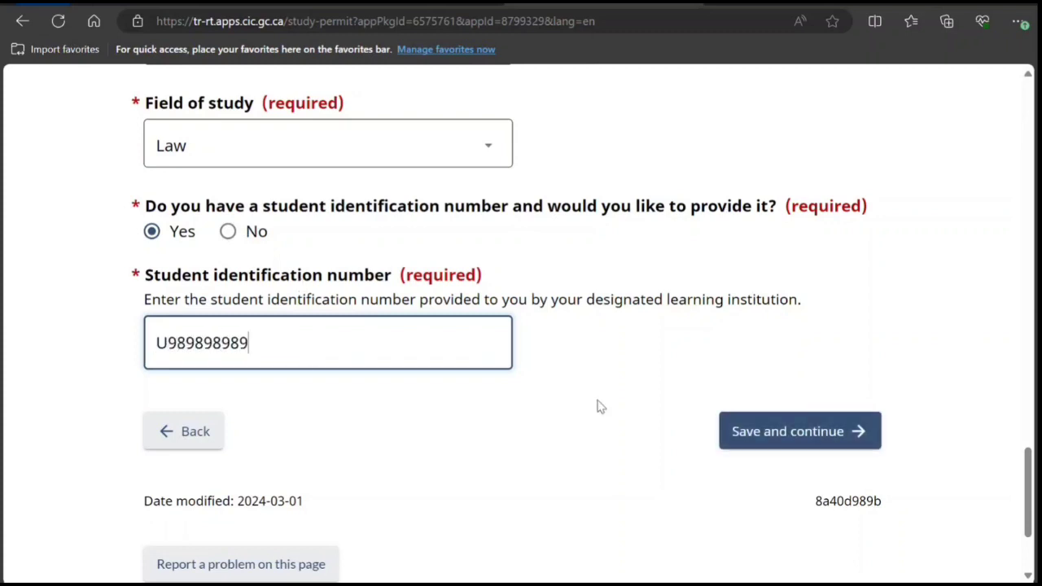
click(746, 431)
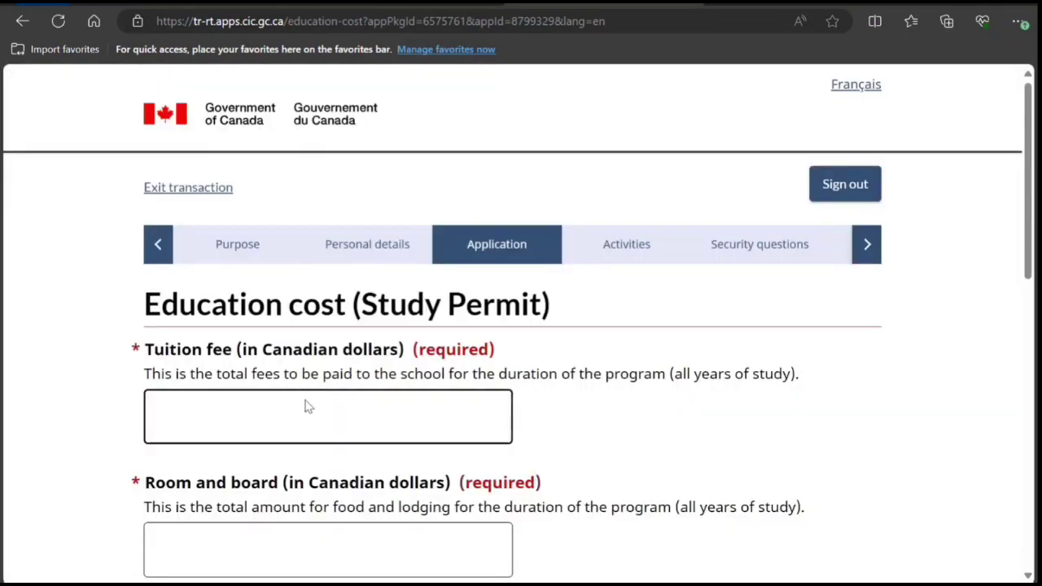
Enter 60000 Canadian dollars as the tuition fee and 20000 for room and board.
scroll(309, 375, down, 1)
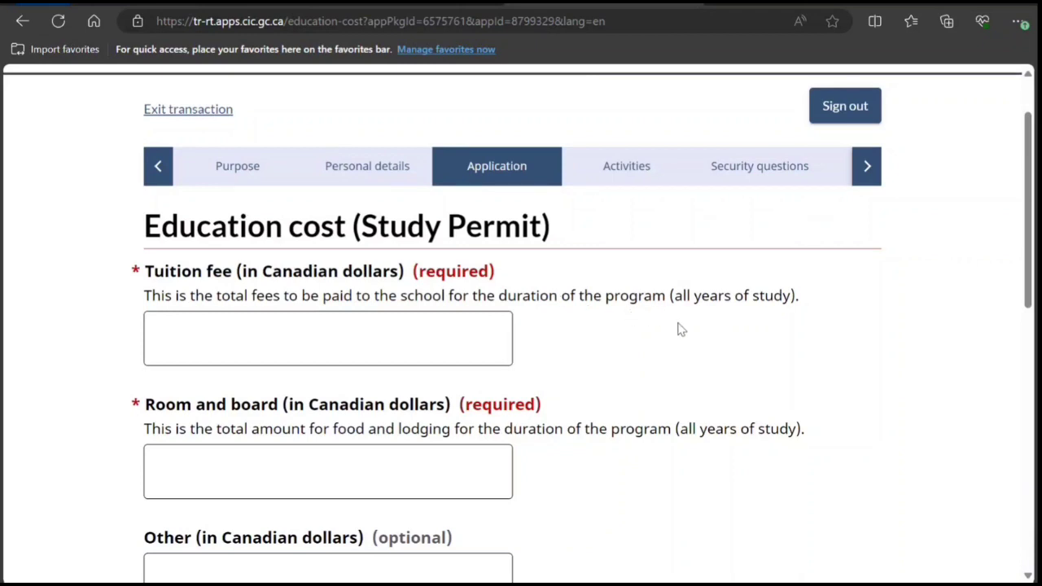
click(273, 360)
text(6)
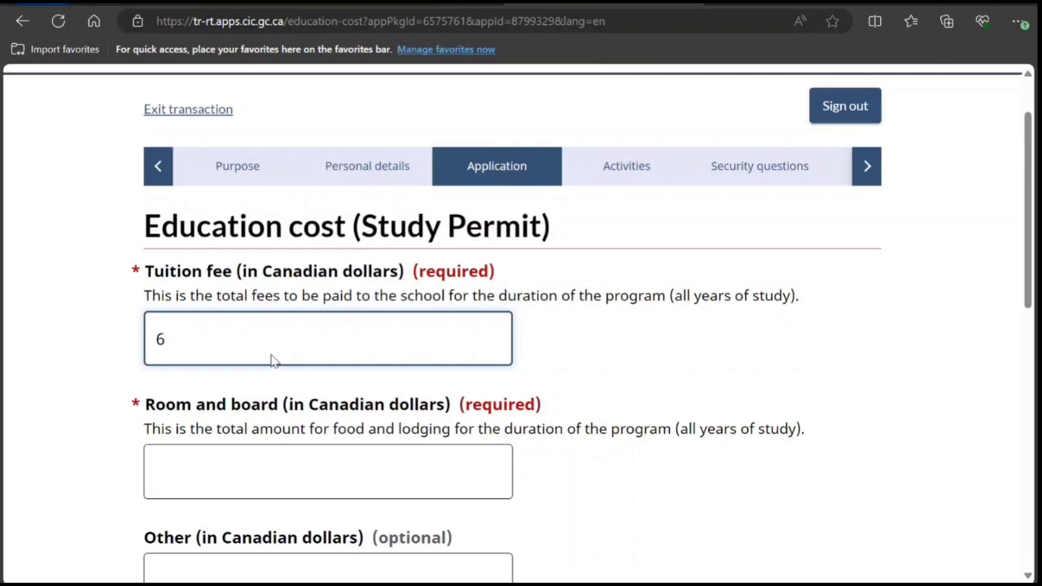
text(0000)
scroll(353, 368, down, 2)
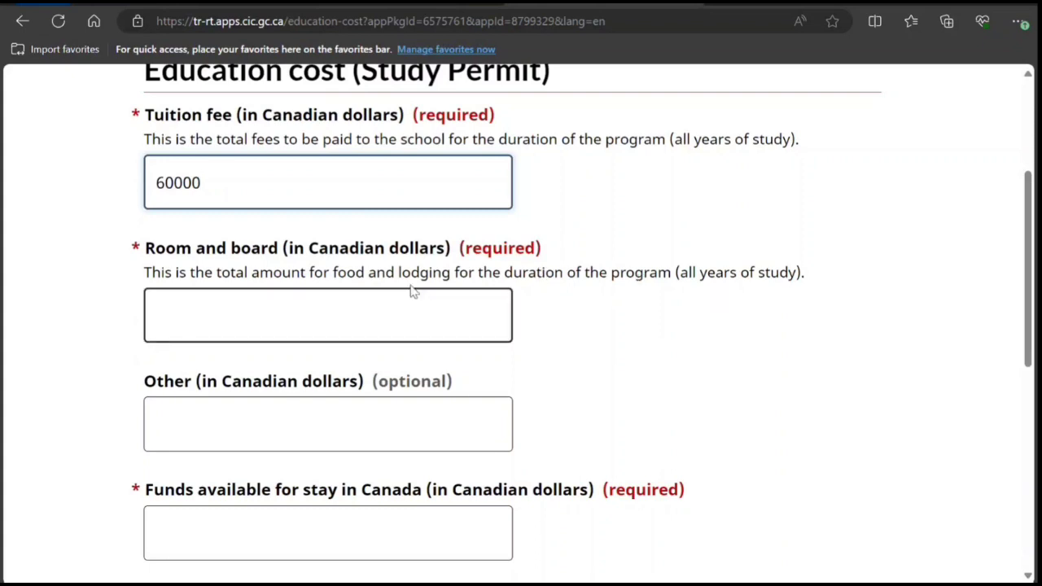
click(377, 317)
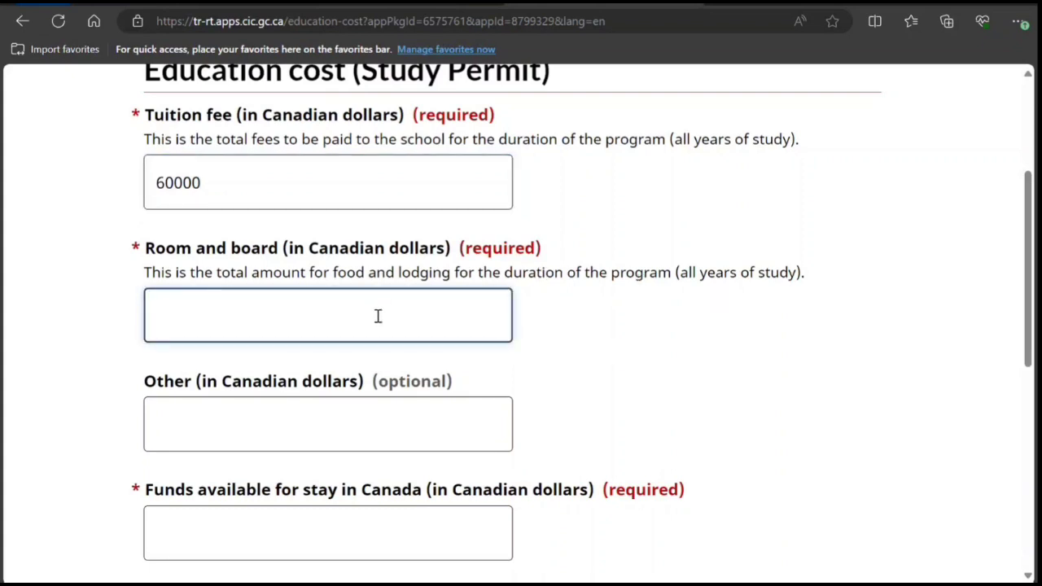
text(20000)
Enter 10000 Canadian dollars for other costs and 100000 as the funds available for the stay in Canada.
scroll(353, 342, down, 2)
click(352, 267)
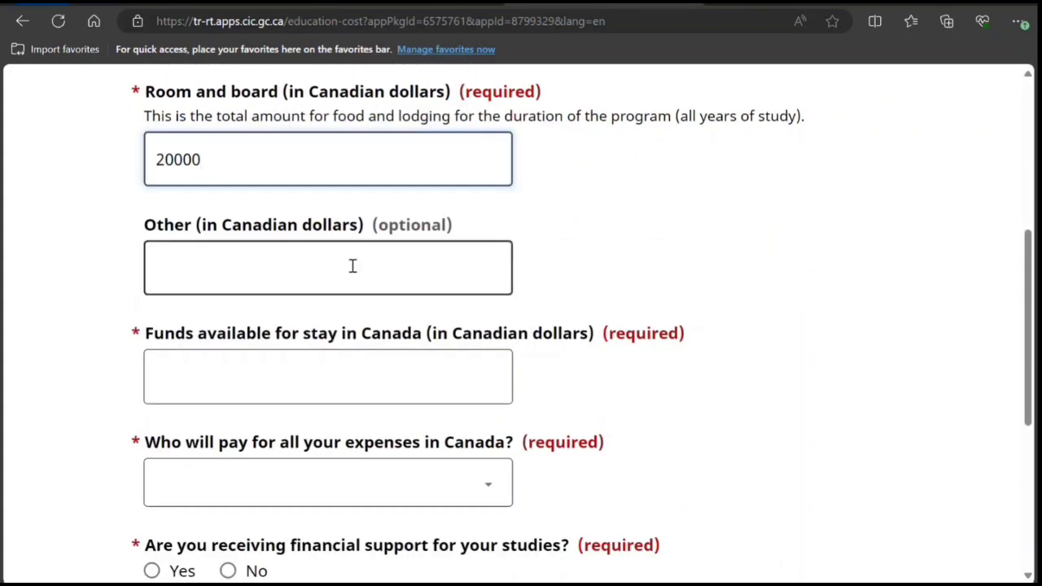
text(1)
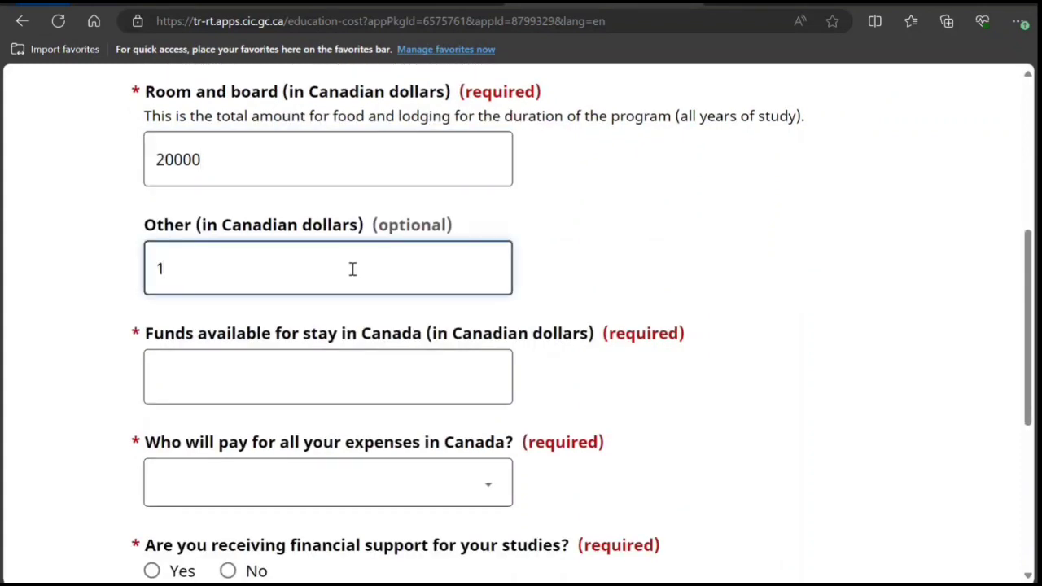
text(0000)
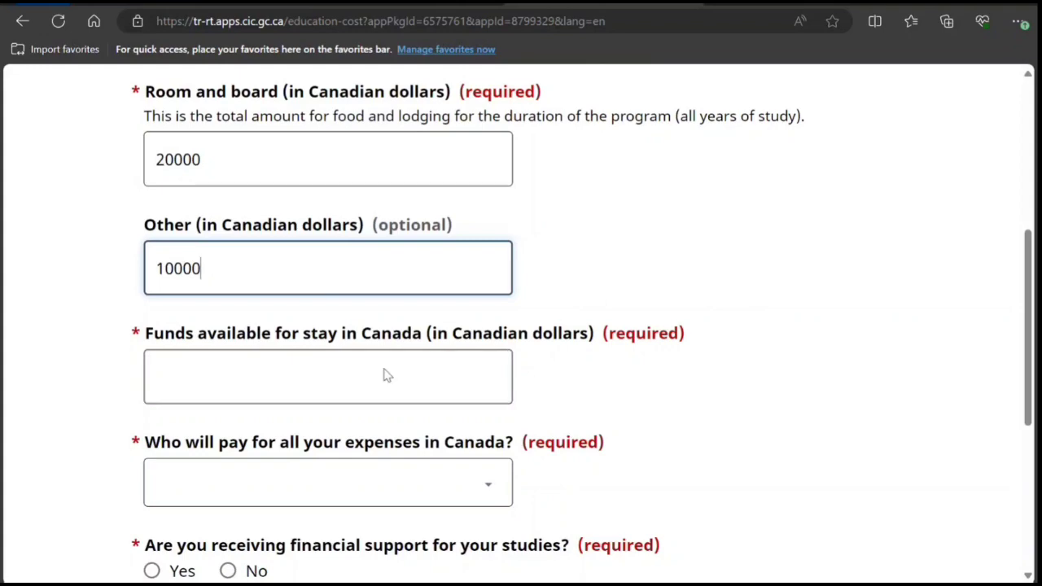
scroll(387, 375, up, 2)
scroll(383, 373, down, 3)
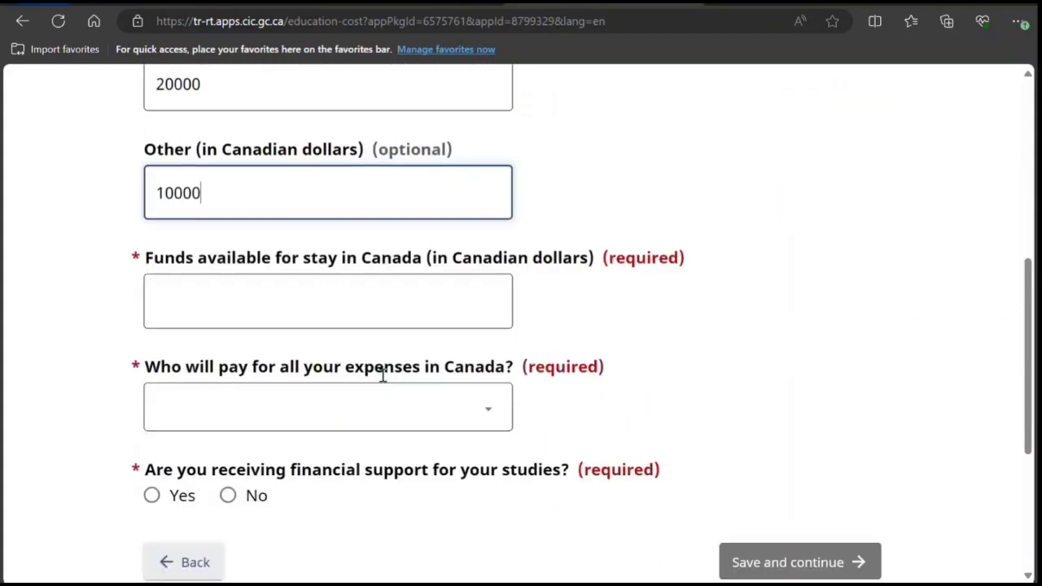
click(345, 298)
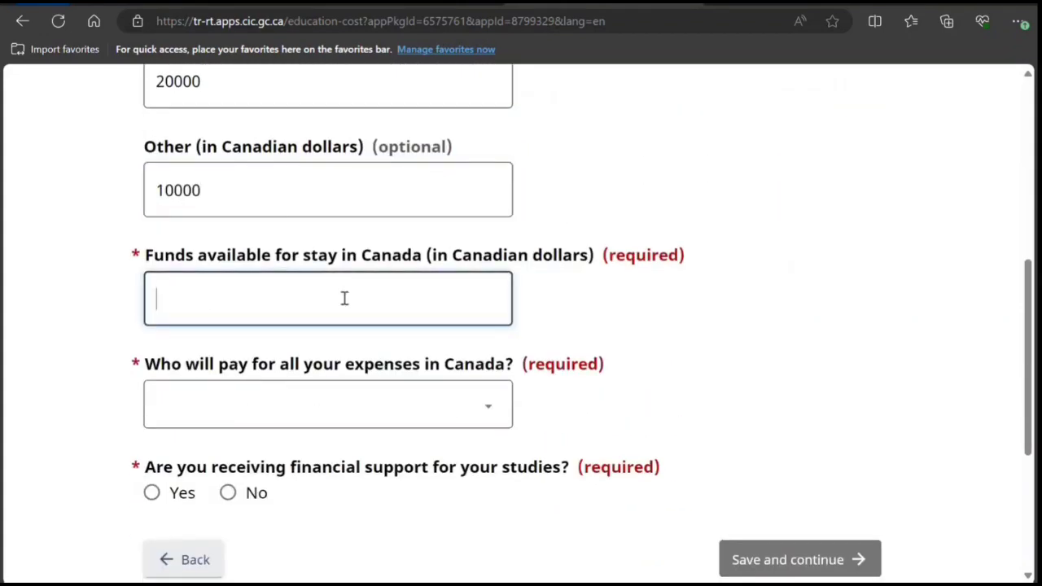
text(100000)
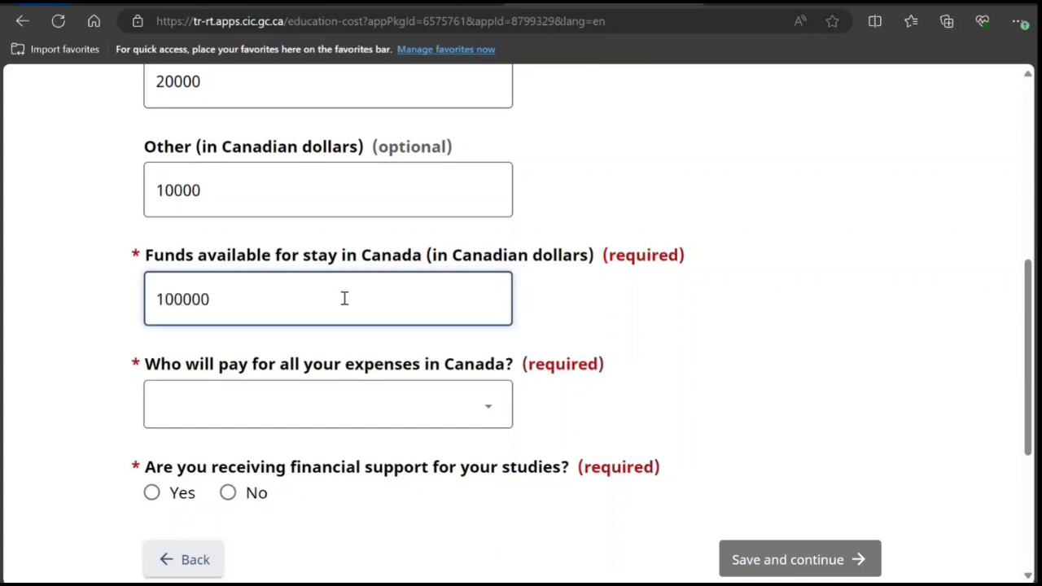
Choose Myself or Parents as the payer of all expenses and answer No to receiving financial support.
click(383, 407)
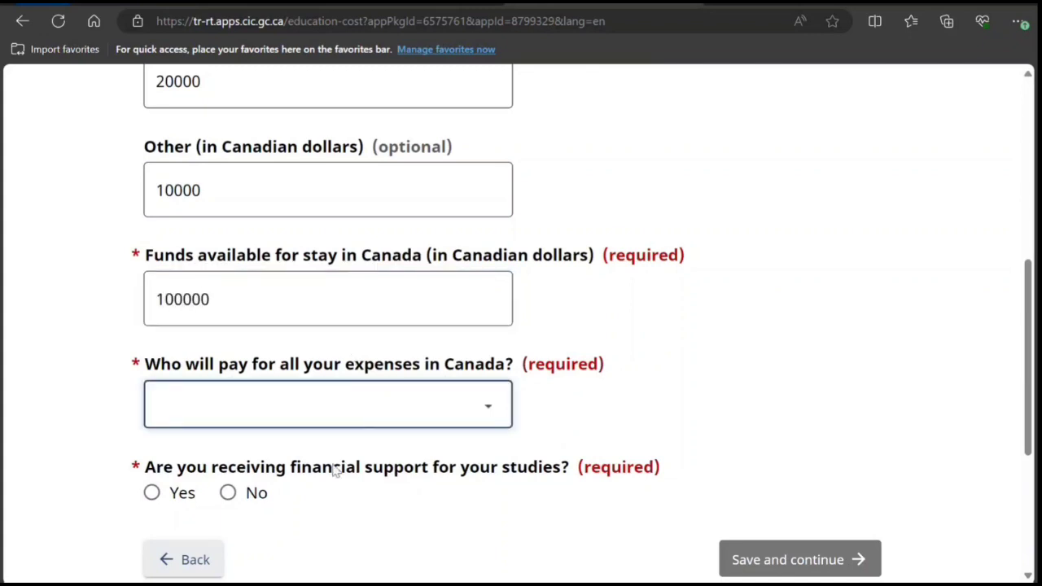
click(163, 405)
scroll(128, 391, down, 2)
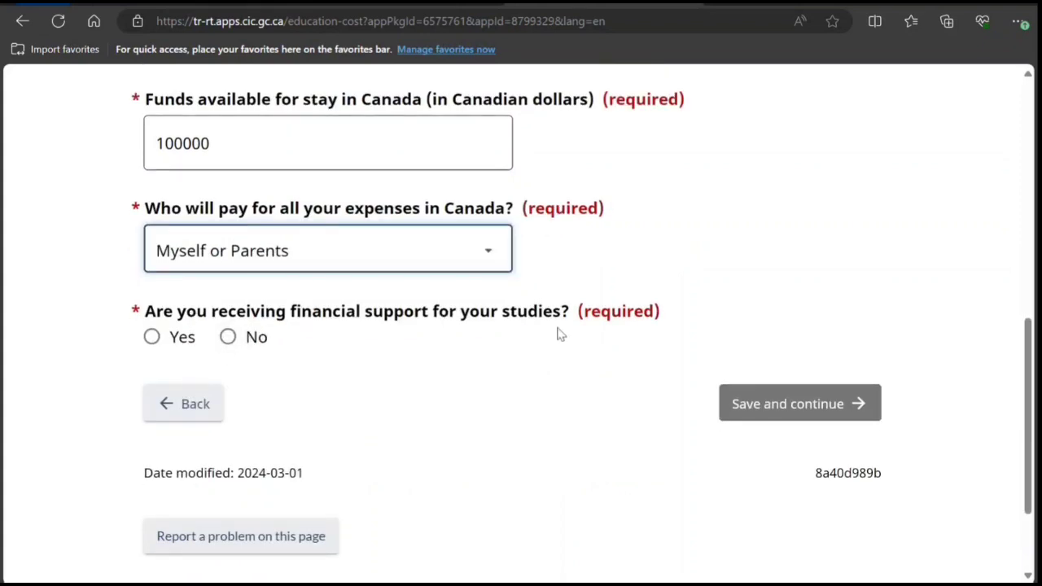
click(228, 338)
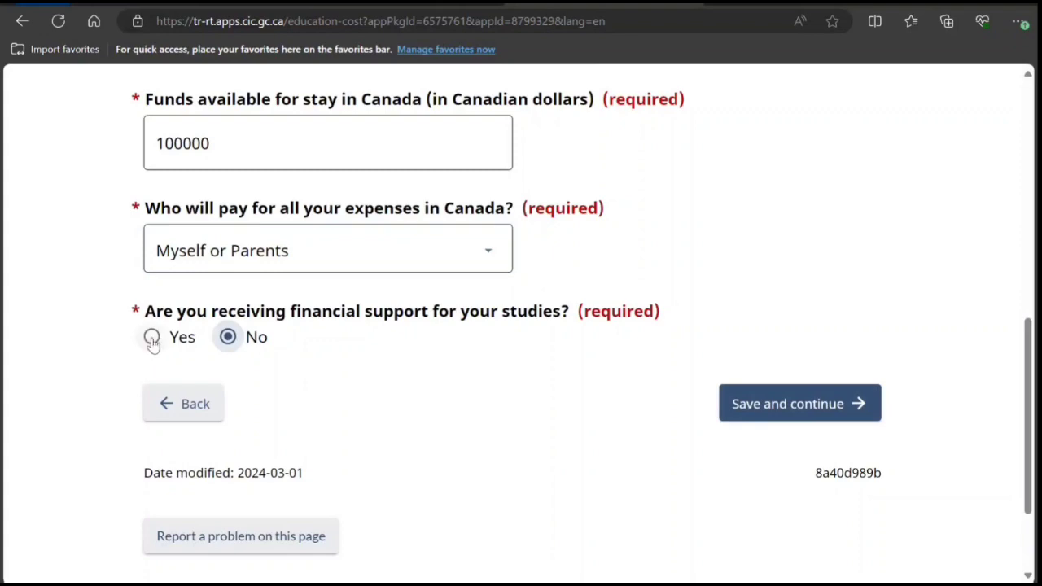
Switch the financial support answer to Yes to examine the listed scholarship programs, and return the answer to No.
click(153, 341)
scroll(190, 346, down, 2)
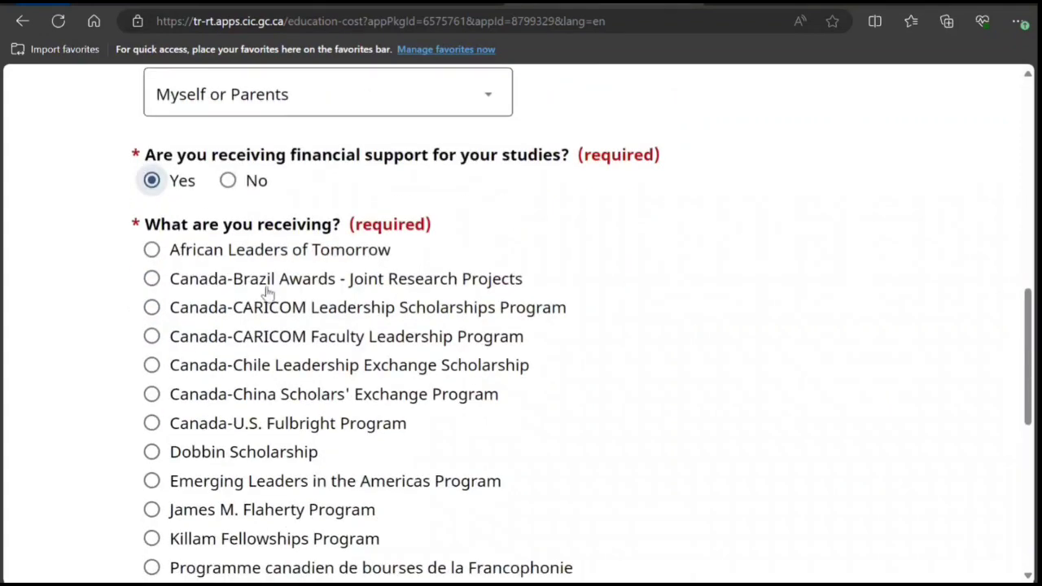
scroll(269, 293, down, 2)
scroll(263, 298, down, 1)
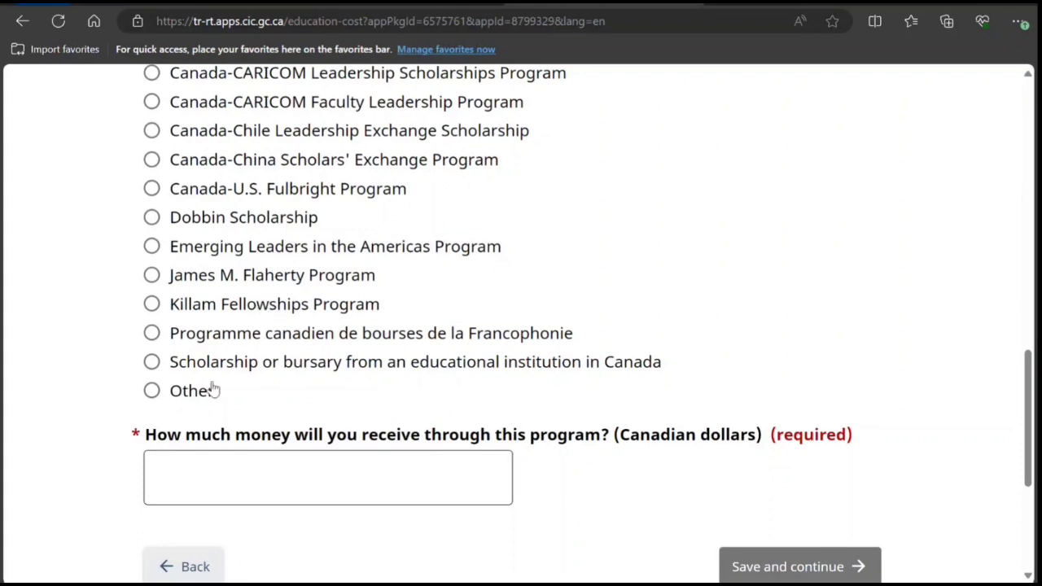
scroll(210, 389, up, 3)
scroll(210, 389, down, 3)
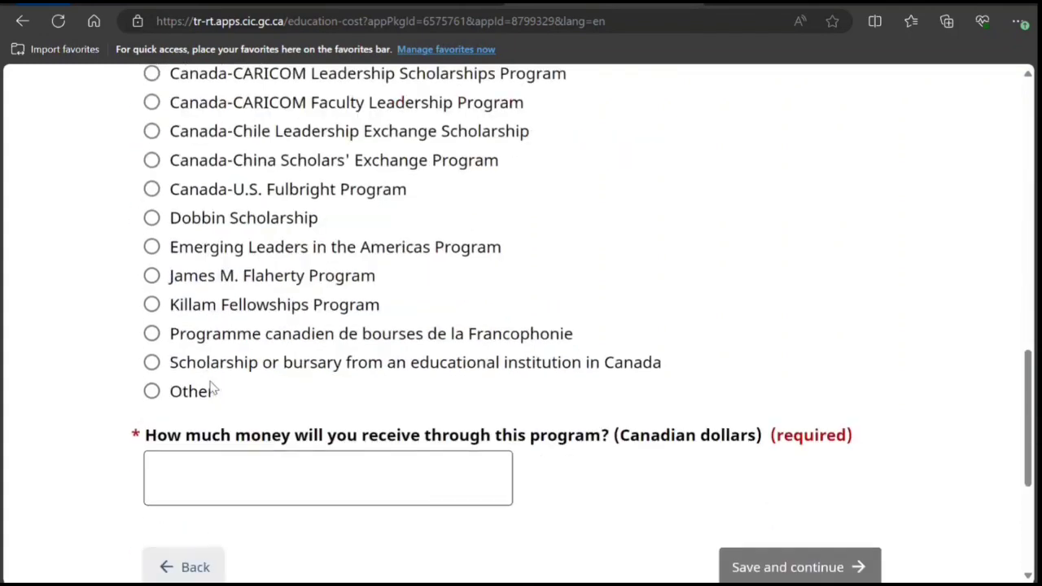
scroll(209, 376, up, 4)
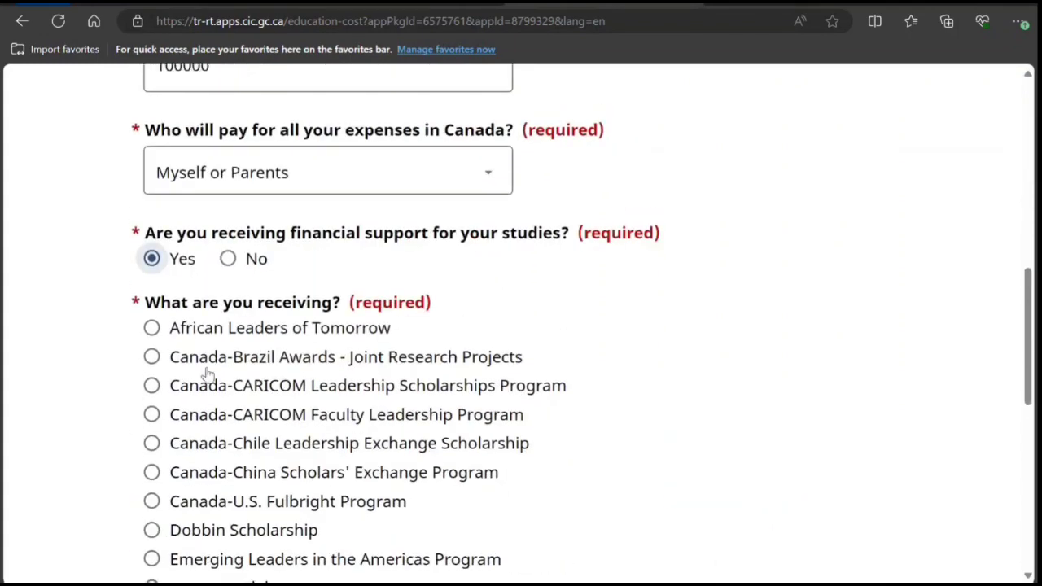
click(228, 259)
Save the education cost page and answer No to applying for a co-op work permit.
scroll(488, 310, down, 1)
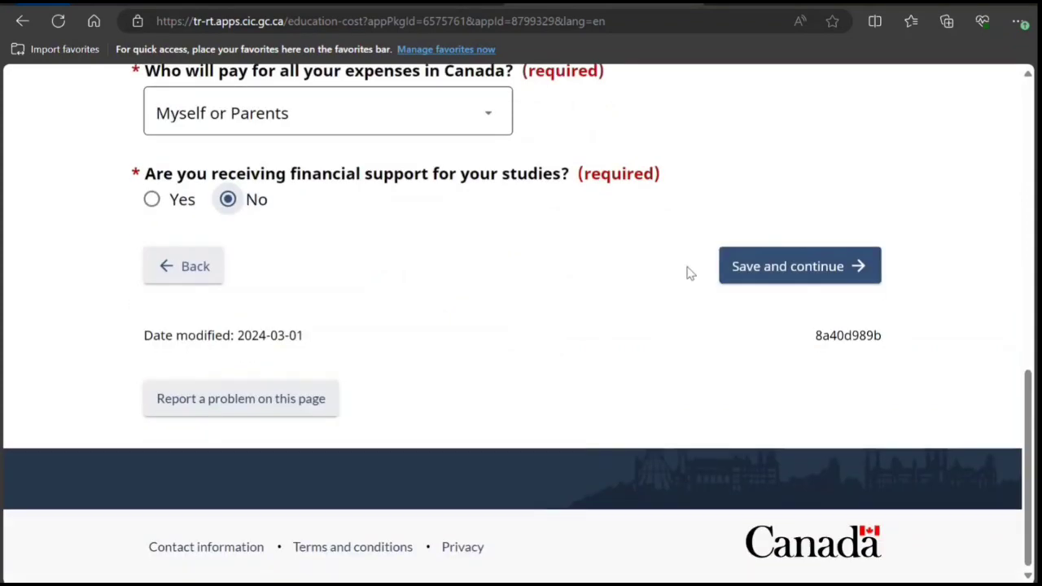
click(791, 273)
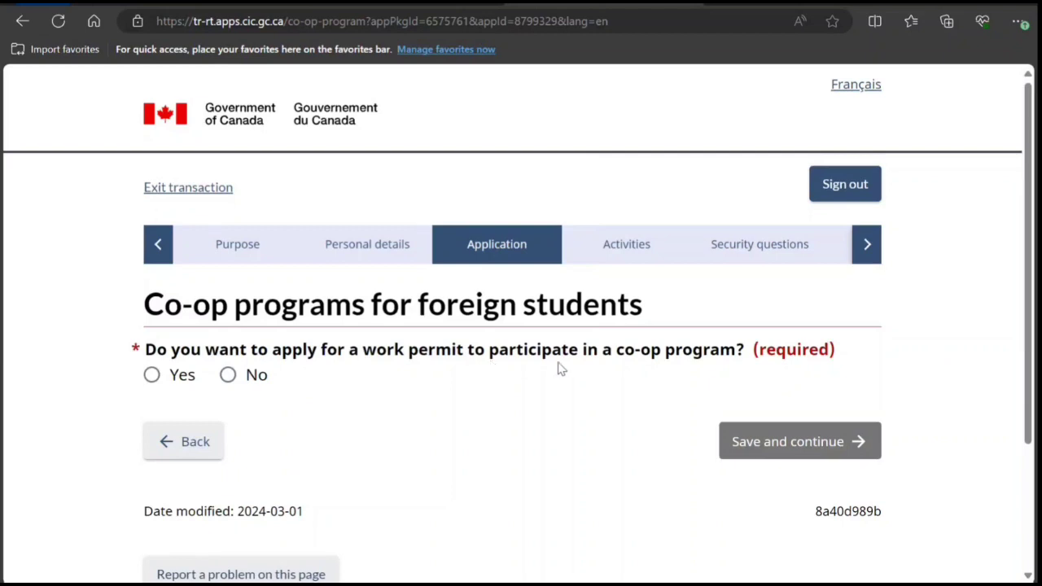
click(228, 373)
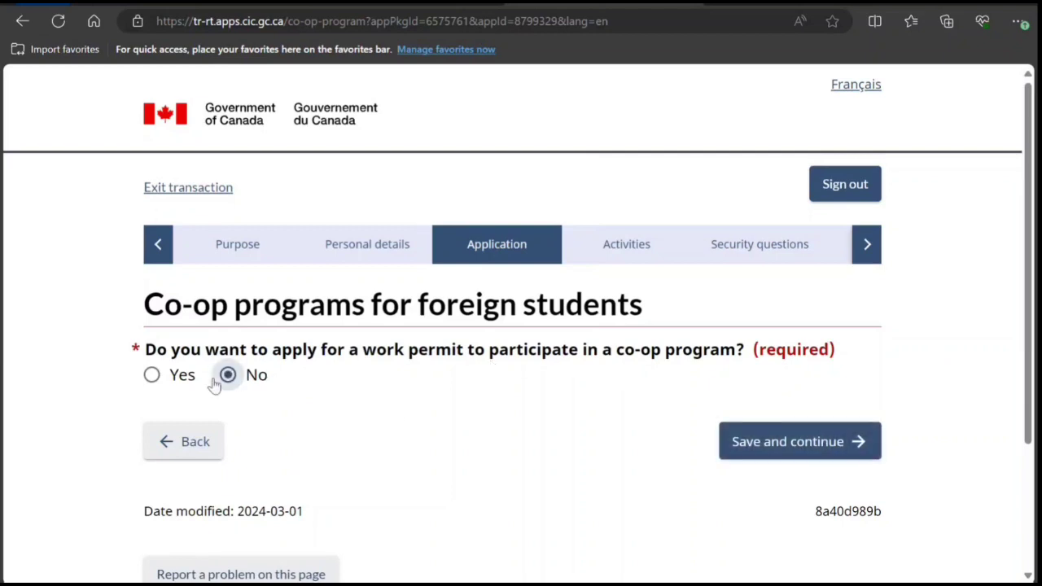
Keep No as the answer to applying for a co-op work permit and save the co-op programs page.
click(152, 374)
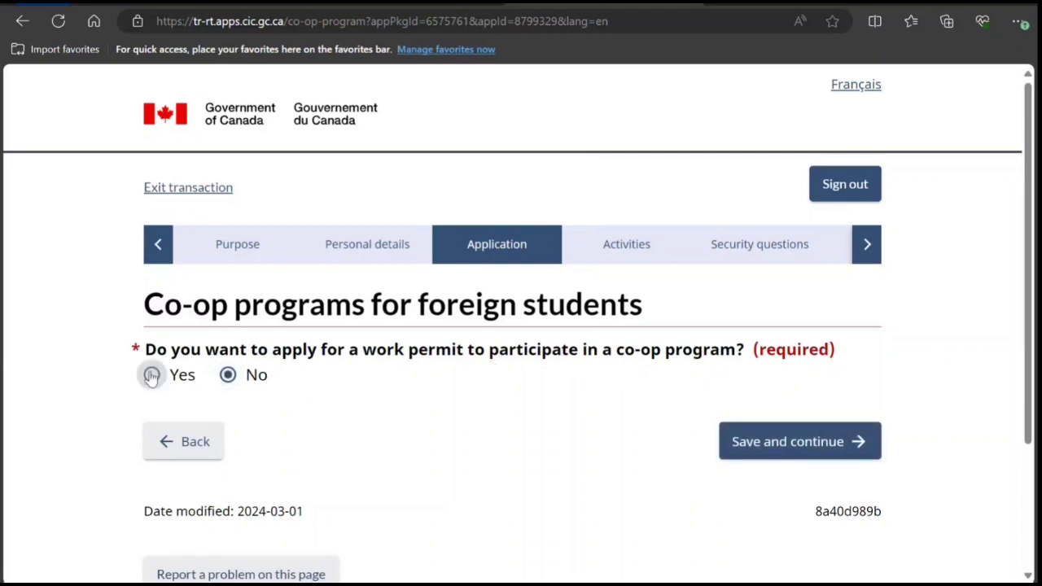
click(228, 375)
scroll(741, 343, down, 3)
click(774, 265)
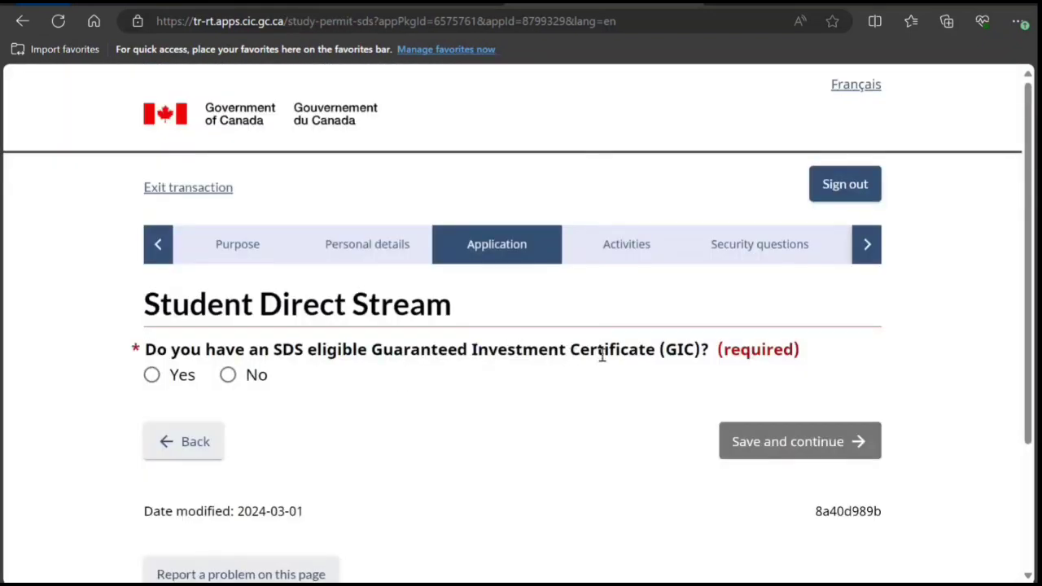
Answer Yes to having a GIC, Yes to first-year tuition paid in full and No to the medical exam, saving the page.
click(152, 375)
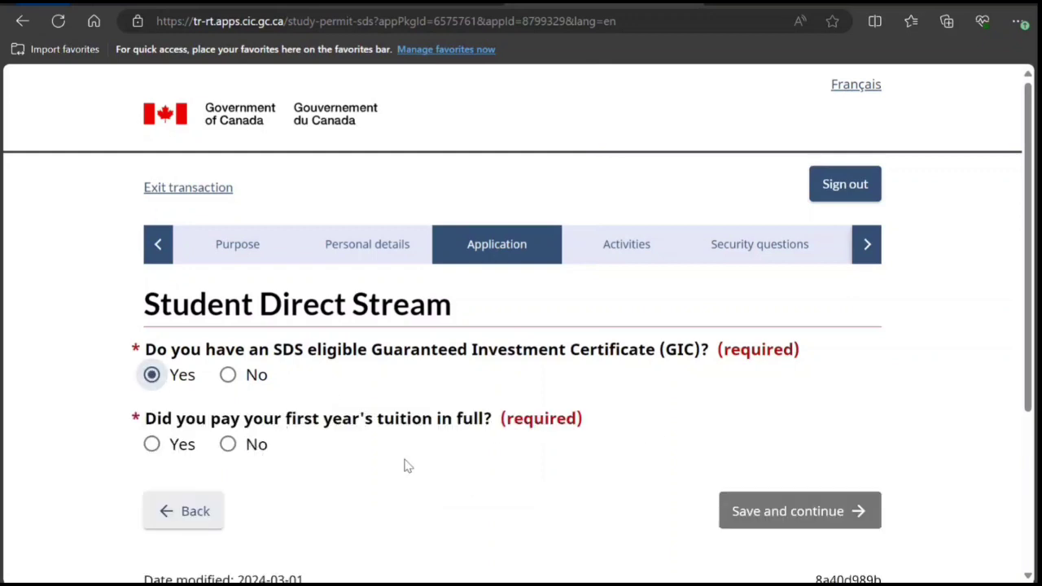
click(151, 444)
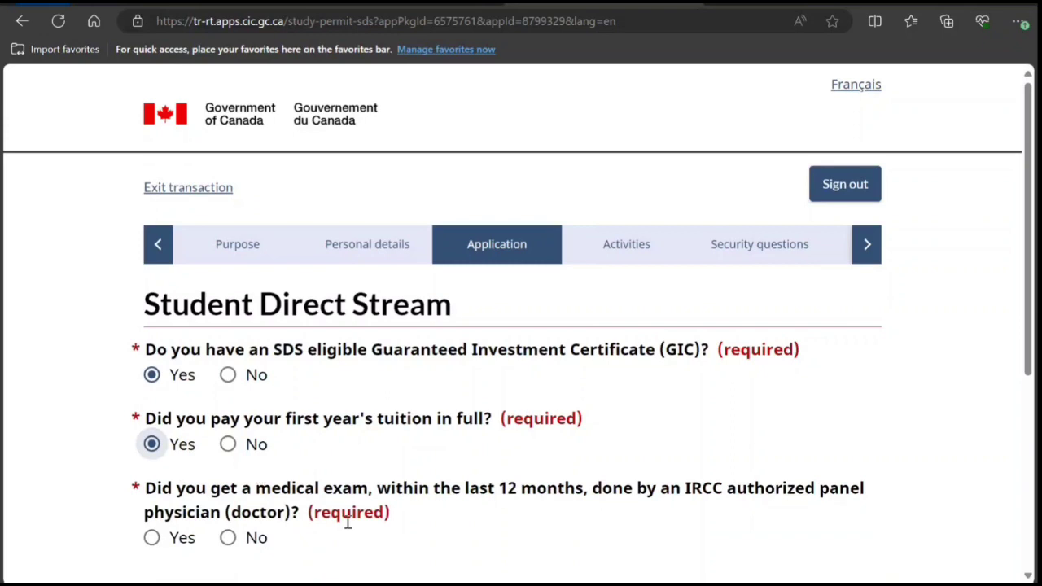
scroll(347, 523, down, 2)
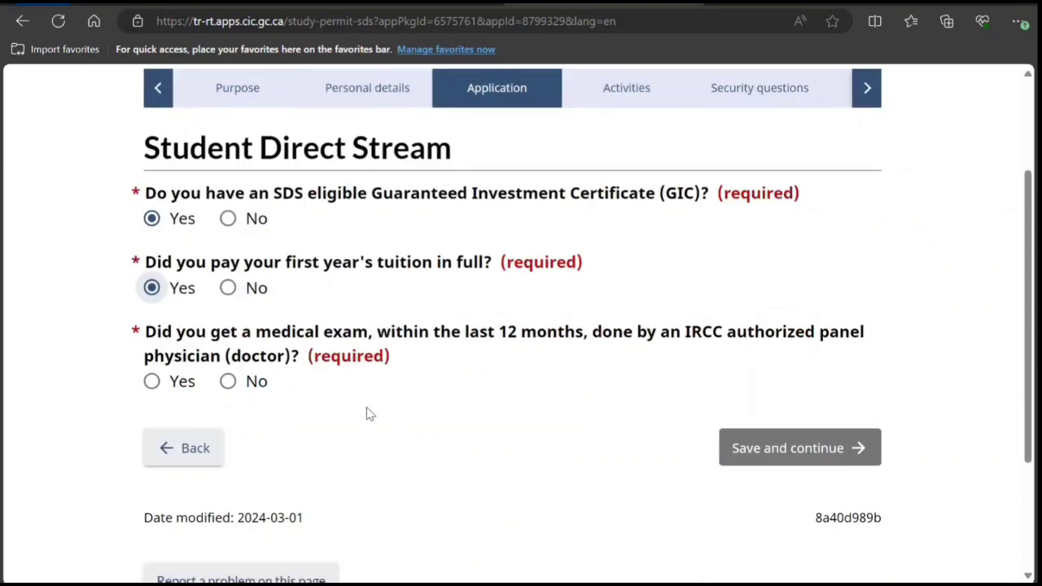
click(228, 381)
scroll(347, 432, down, 3)
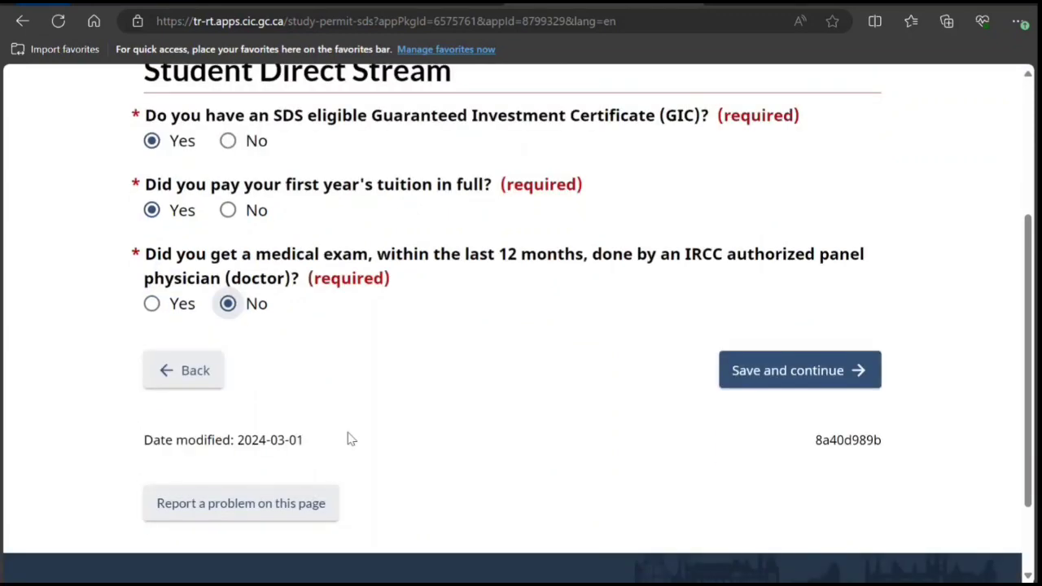
click(770, 265)
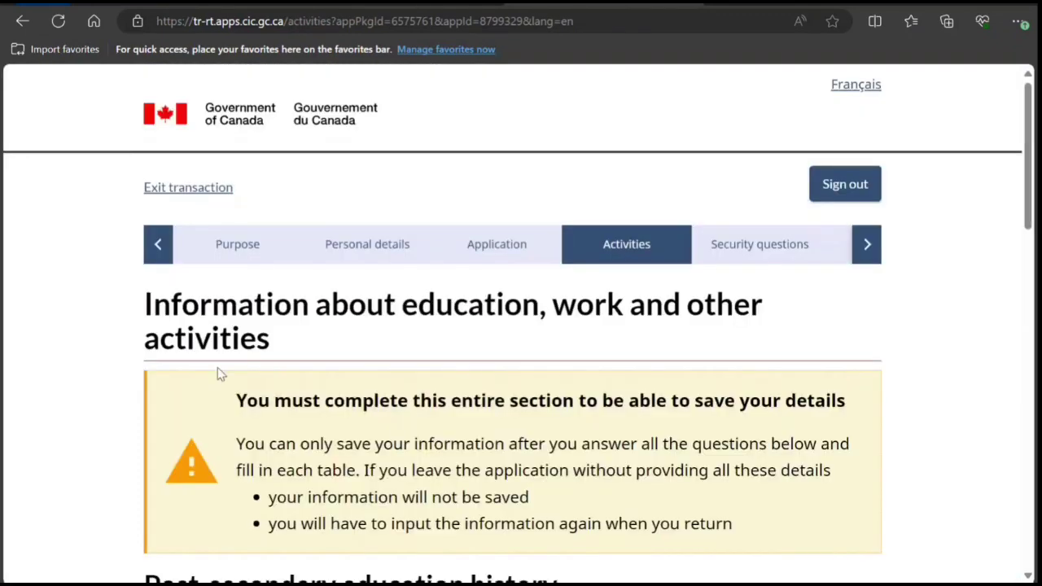
Answer Yes to having studied at a post-secondary school and start adding an education entry.
scroll(219, 372, down, 3)
scroll(217, 376, down, 1)
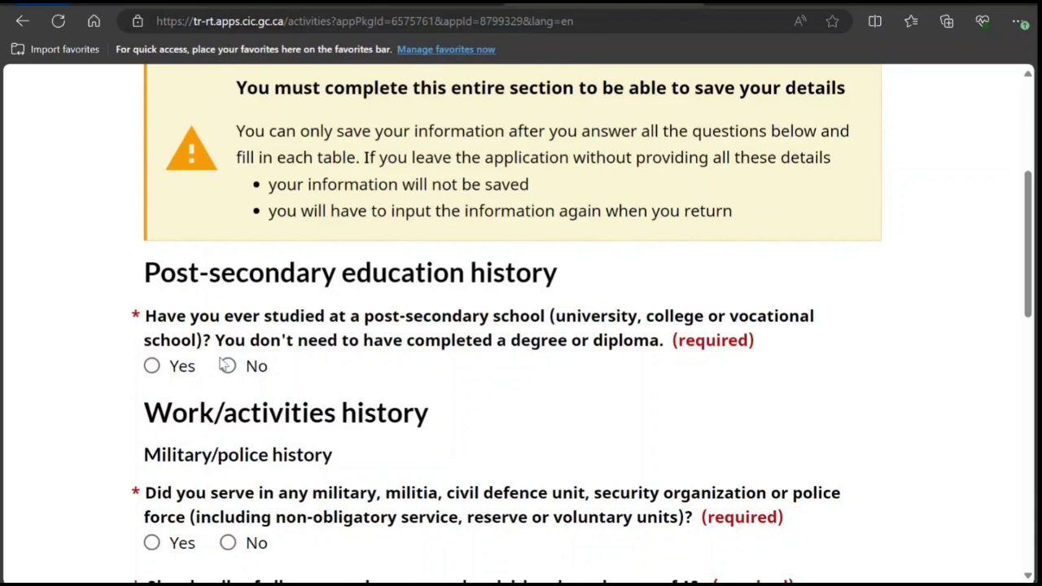
click(152, 366)
scroll(244, 380, down, 2)
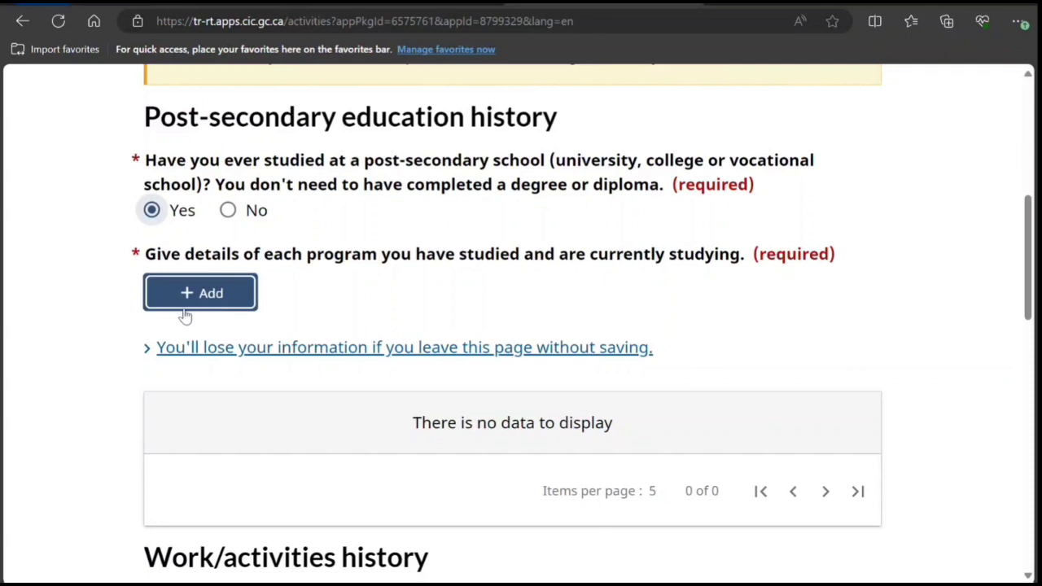
click(190, 307)
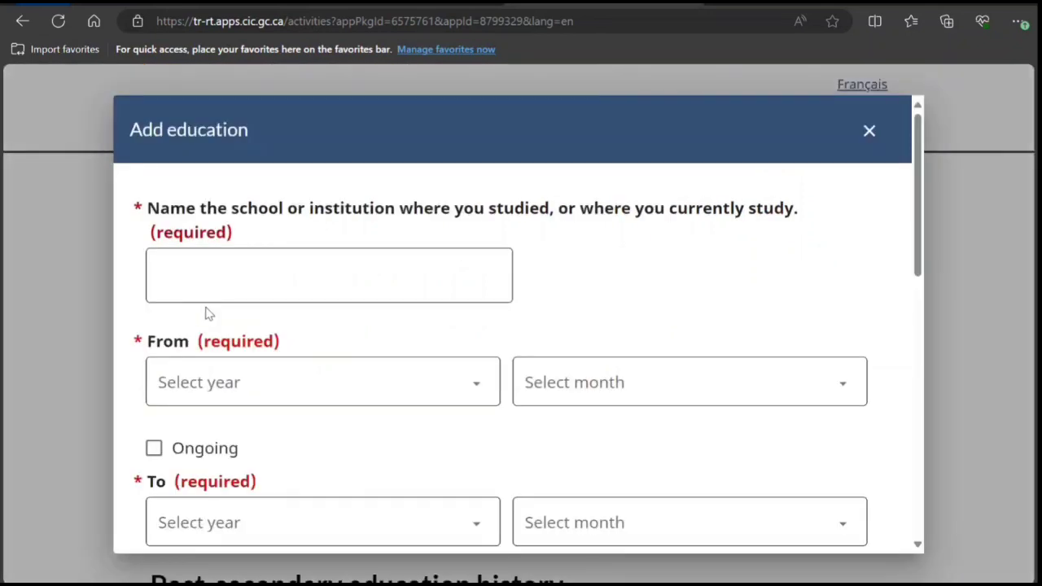
Enter "njn mnmn nm" as the school name and set the study start date to June 2017.
click(249, 284)
text(njn , mnmn nm)
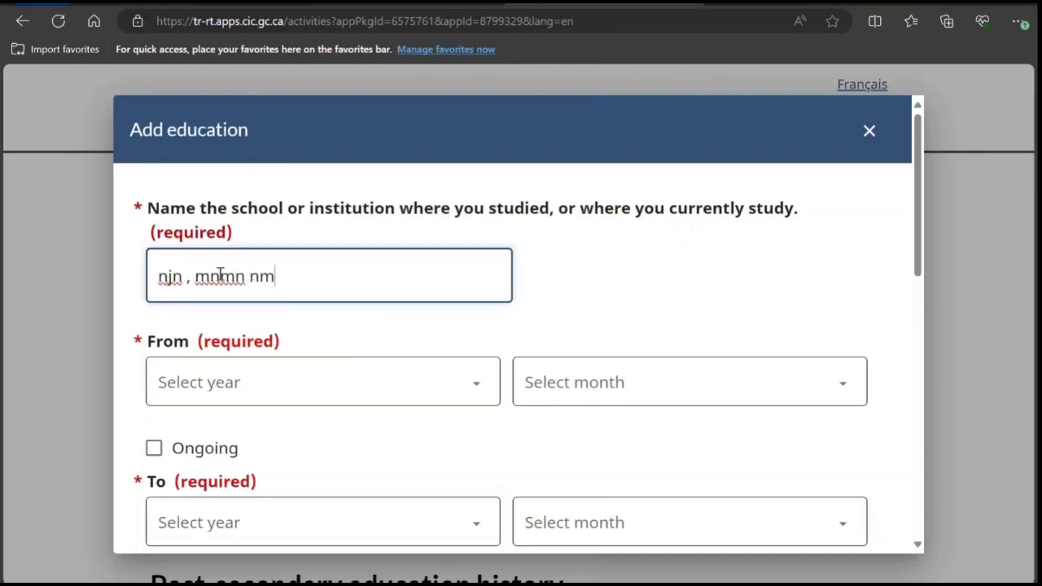
click(192, 280)
key(BackSpace)
click(256, 398)
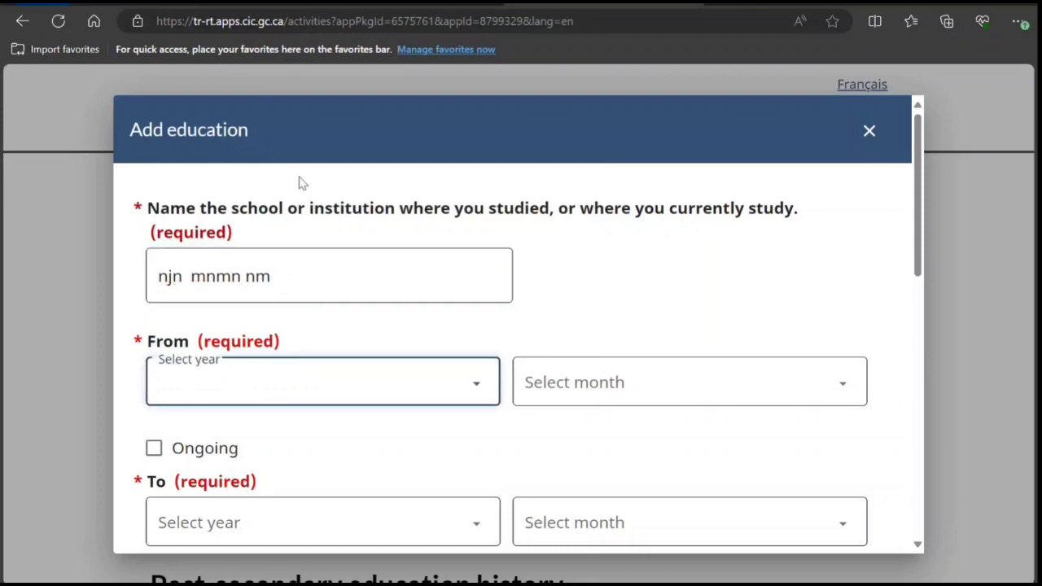
text(2017)
click(612, 375)
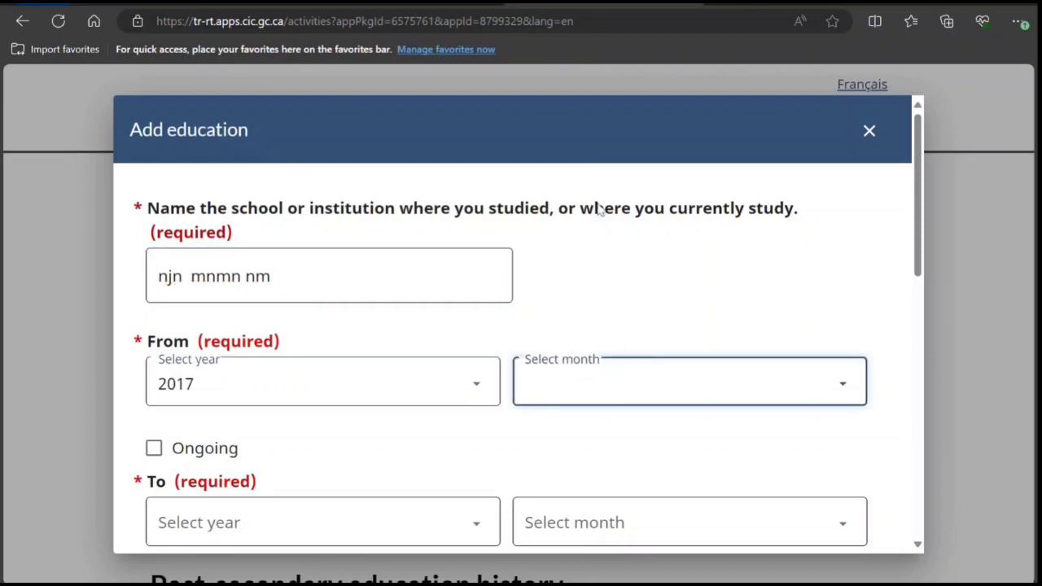
text(June)
Set the end date of the education entry to June 2020.
scroll(269, 407, down, 2)
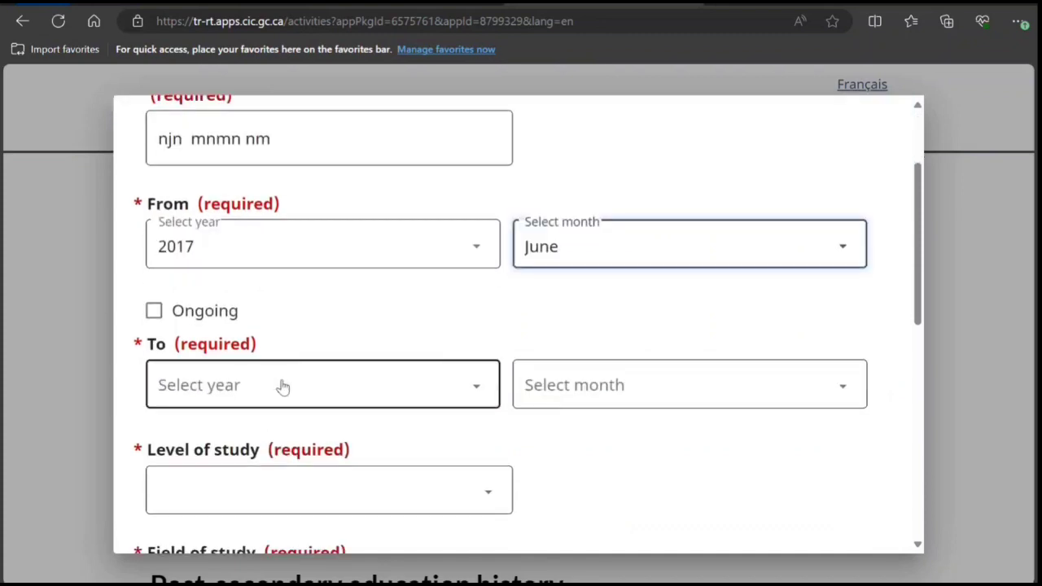
click(283, 386)
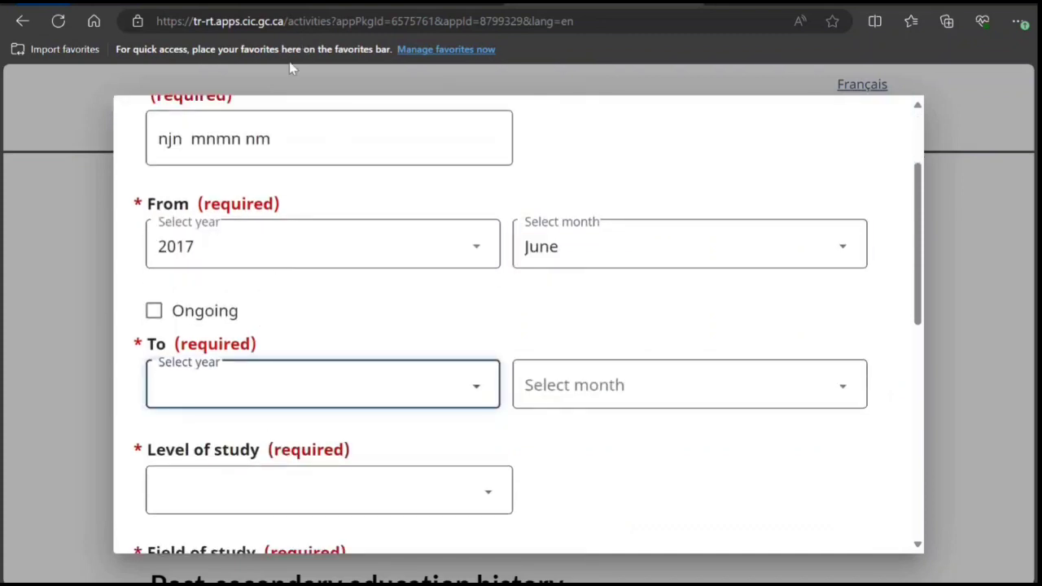
text(2020)
click(588, 397)
text(june)
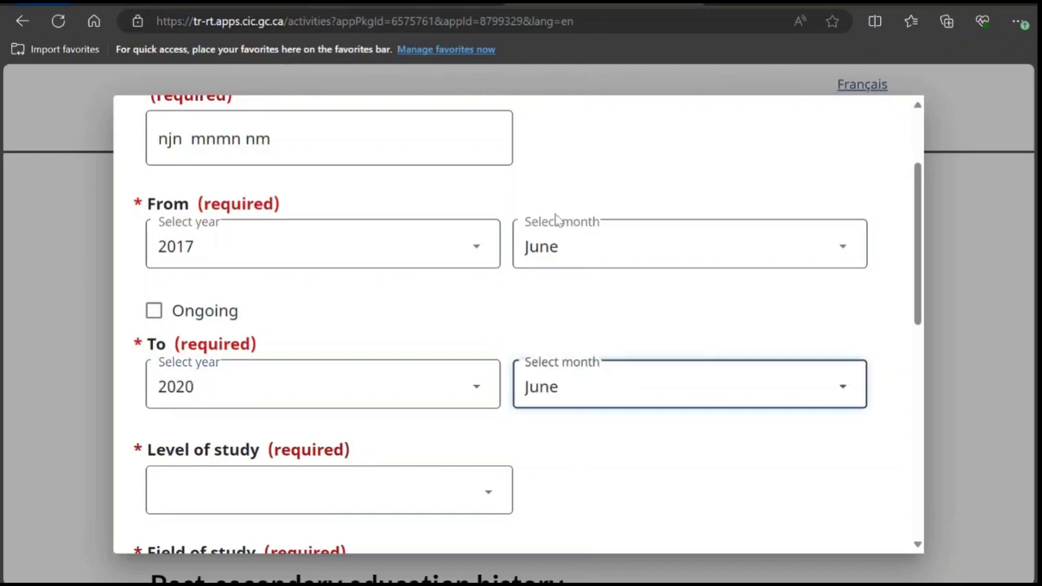
Choose University - Bachelor's Deg. as the level of study and Law as the field of study.
scroll(364, 391, down, 2)
click(356, 366)
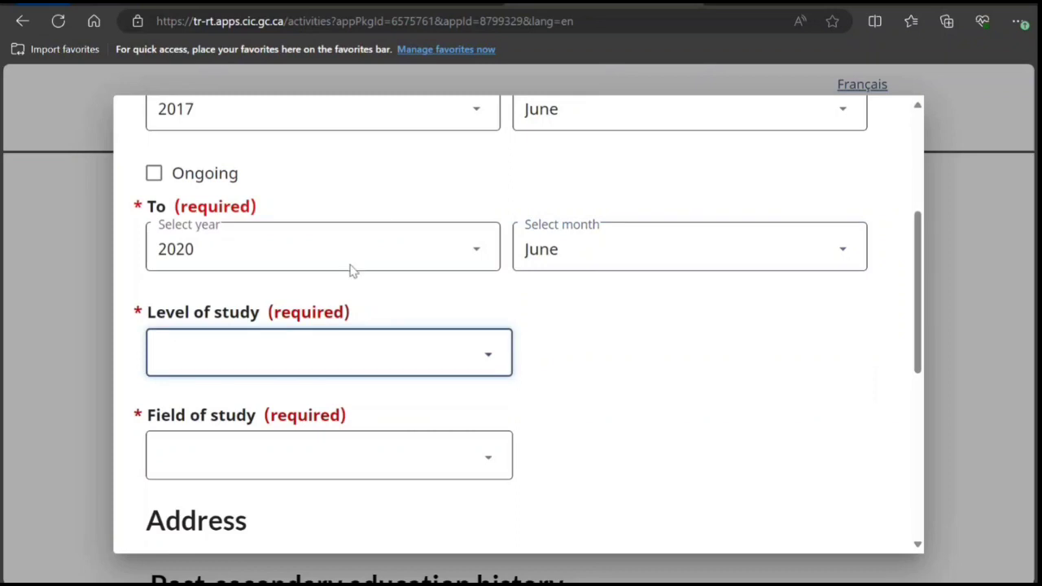
text(u)
scroll(411, 340, down, 2)
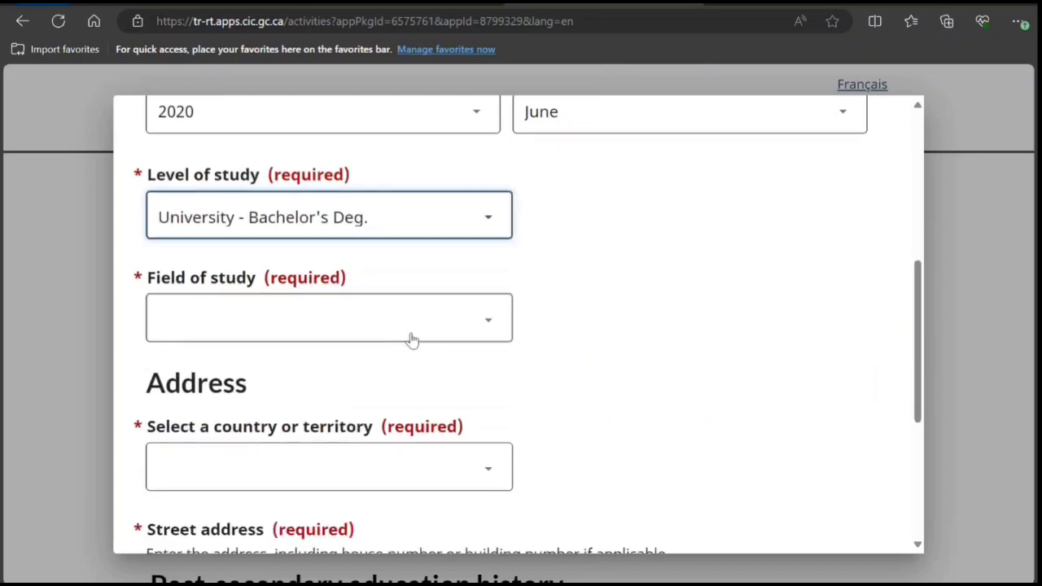
click(408, 338)
text(l)
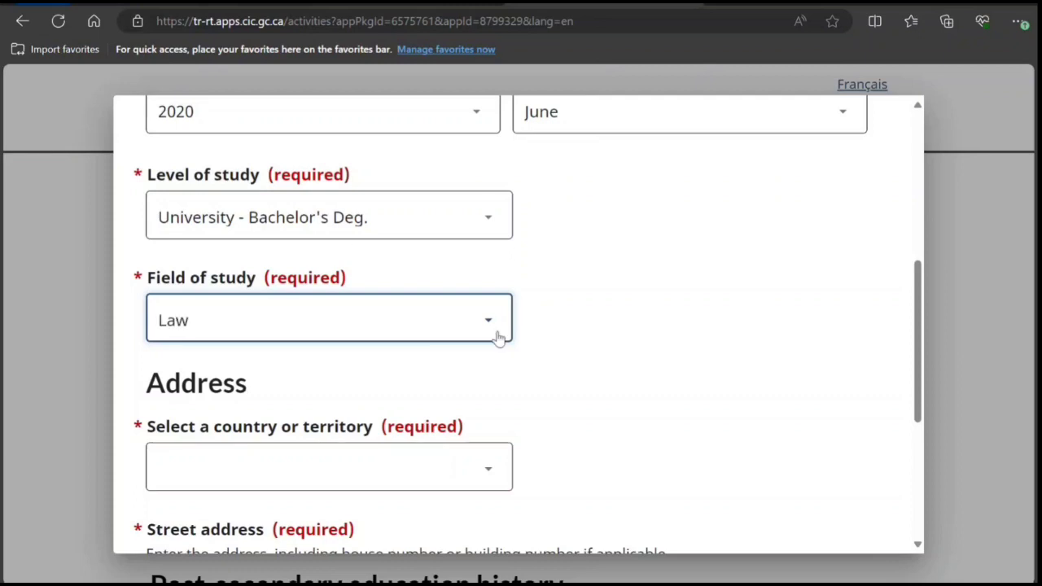
Select India as the school's country and fill in its street address.
scroll(500, 341, down, 2)
click(433, 332)
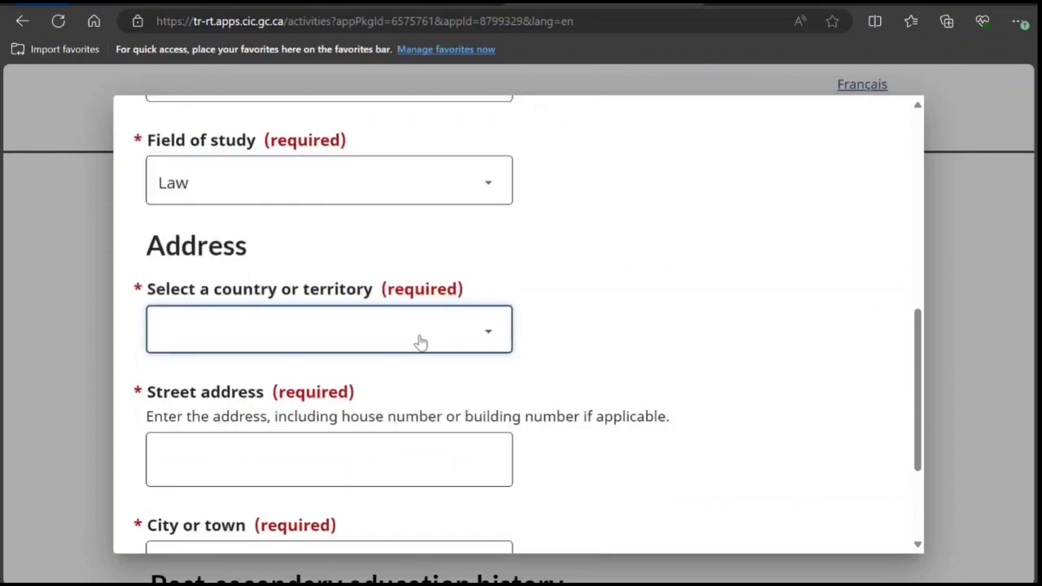
text(india)
scroll(473, 318, up, 1)
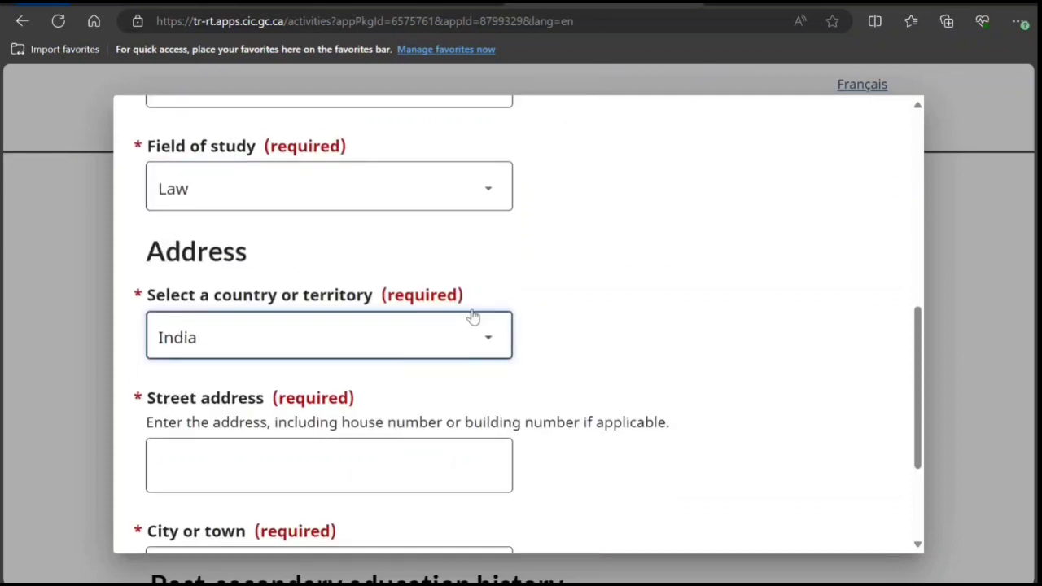
scroll(560, 384, down, 3)
click(339, 325)
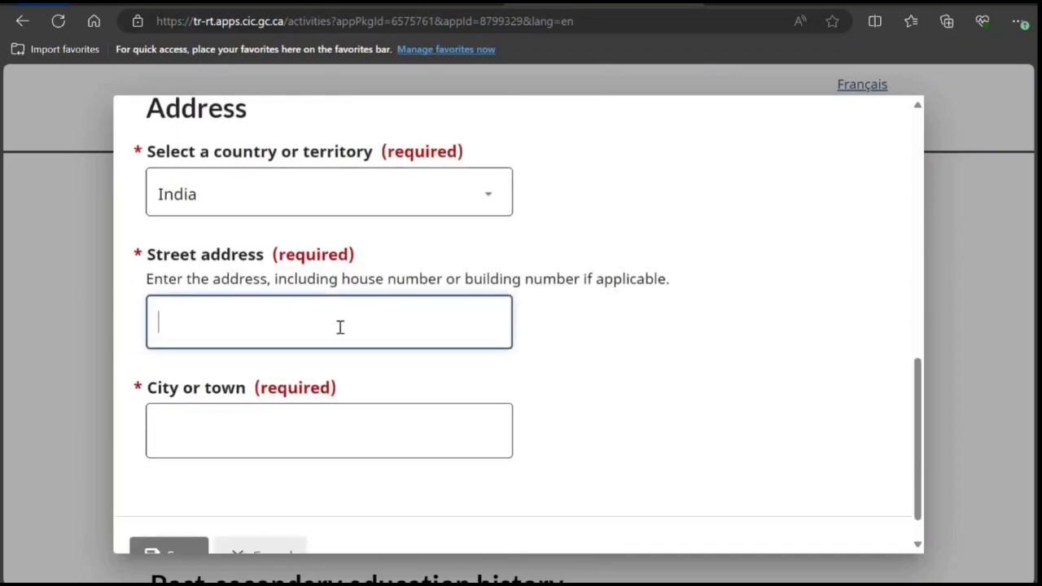
text(98 9 hj hjhjhjh)
Enter New Delhi as the school's city and save the education entry.
scroll(342, 412, down, 1)
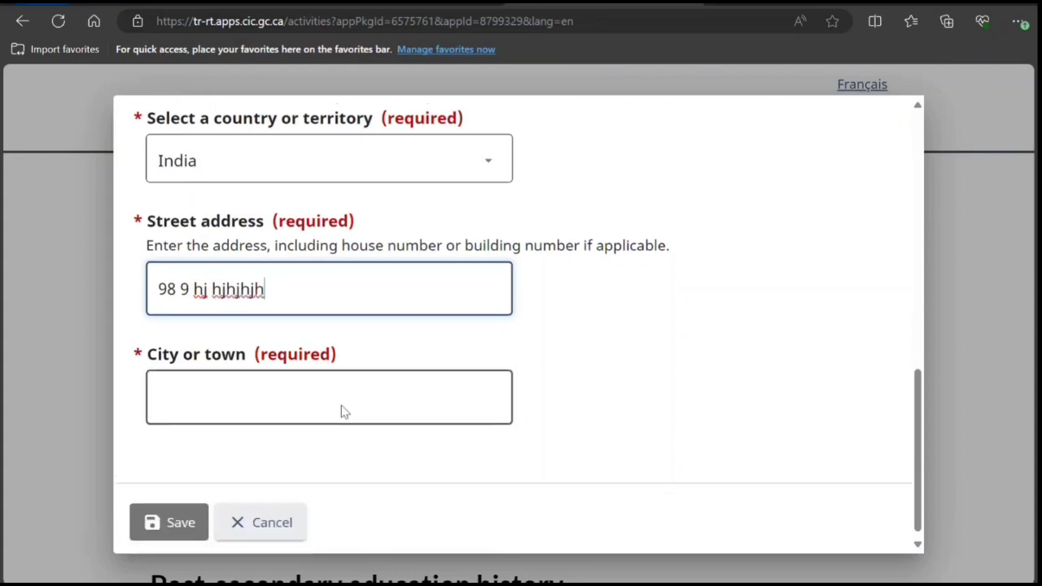
click(326, 392)
text(New D)
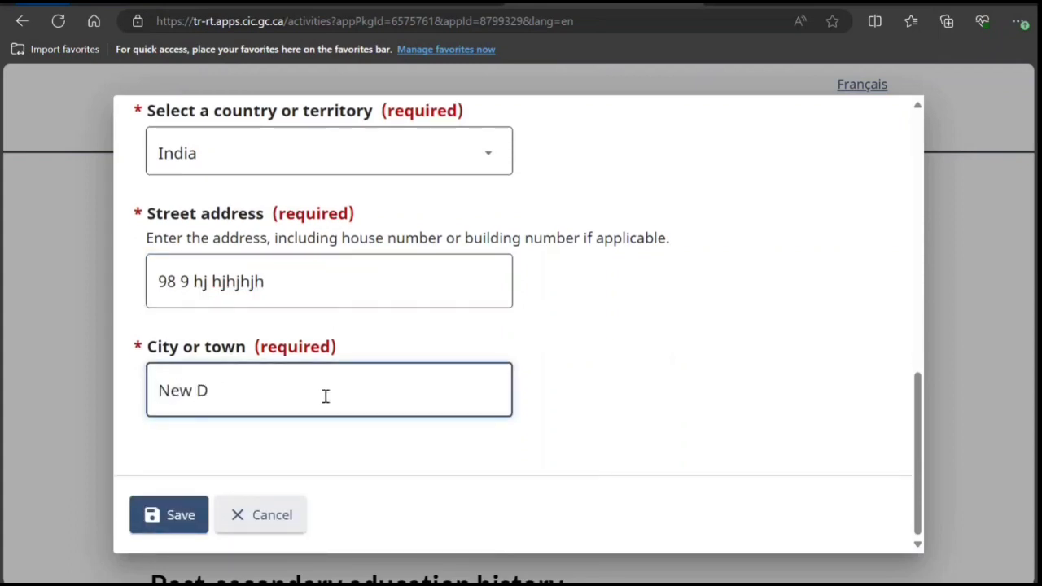
text(ww)
text(hi)
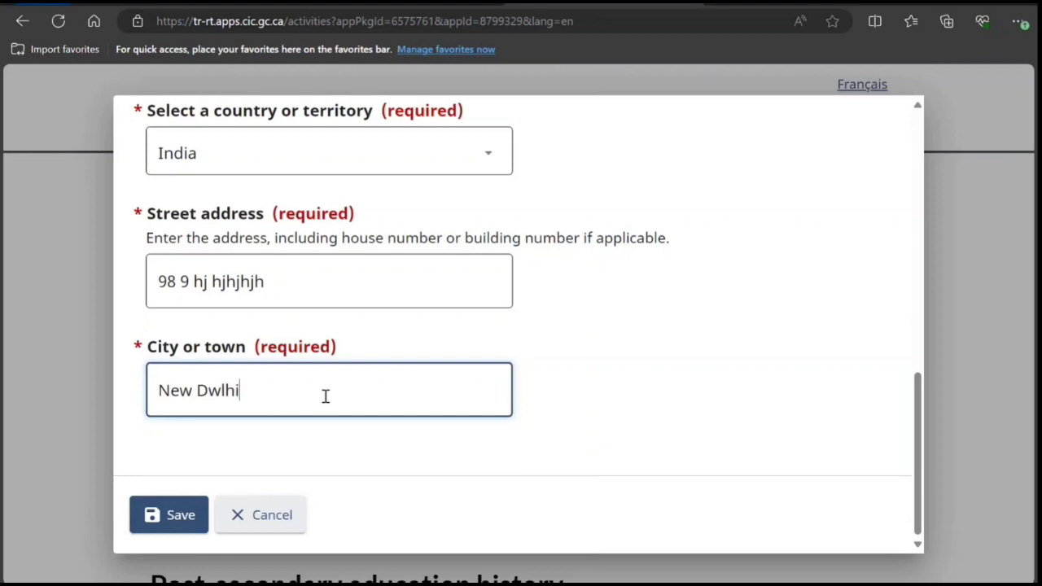
key(BackSpace)
key(BackSpace)
key(BackSpace)
key(BackSpace)
text(elhi)
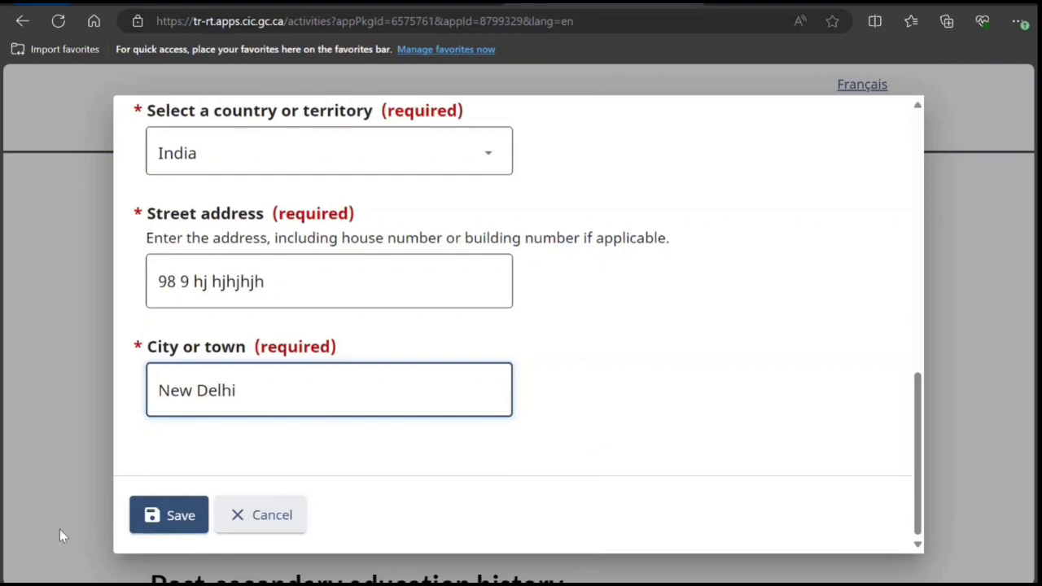
click(153, 525)
Answer No to having served in any military, militia, civil defence unit, security organization or police force.
scroll(156, 521, down, 5)
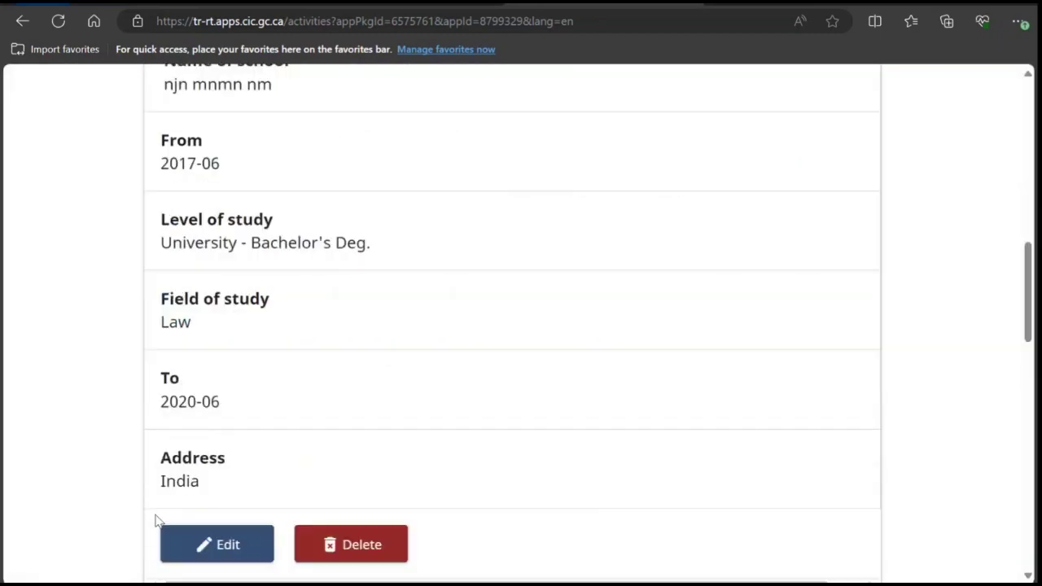
scroll(157, 521, down, 3)
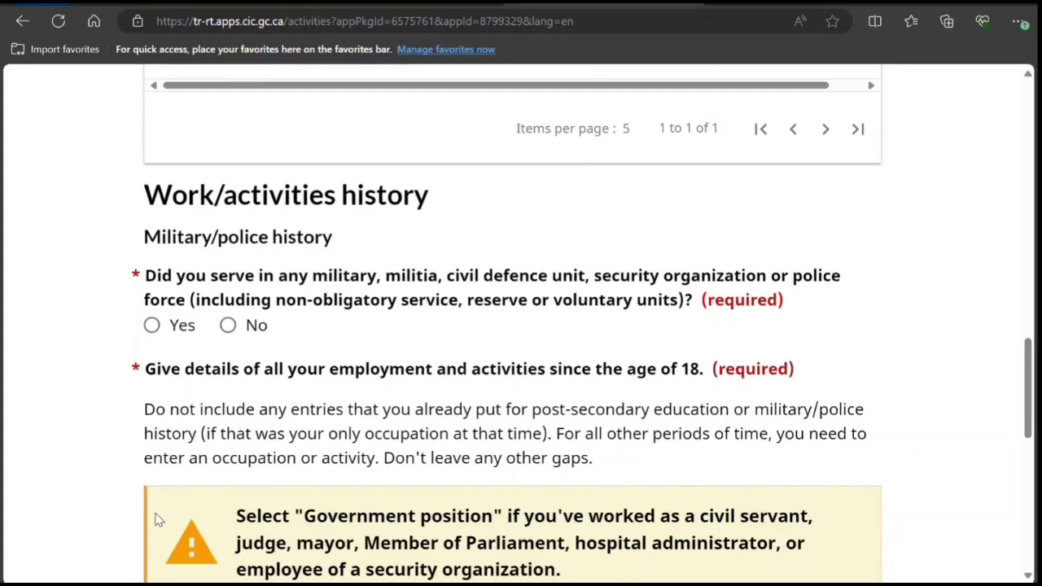
click(227, 325)
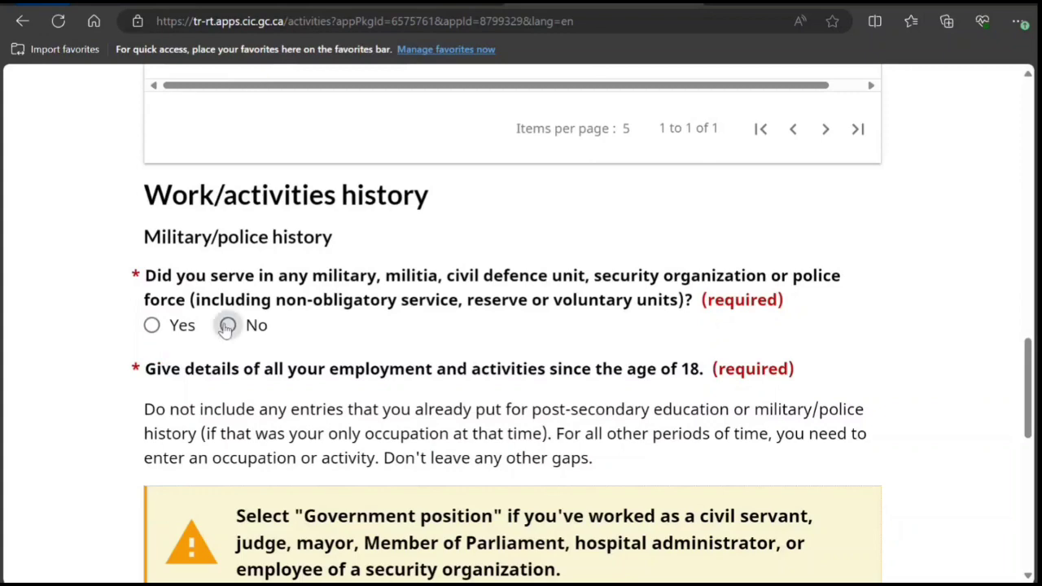
Add an employment and activities entry marked as ongoing, starting in July 2020.
scroll(161, 392, down, 3)
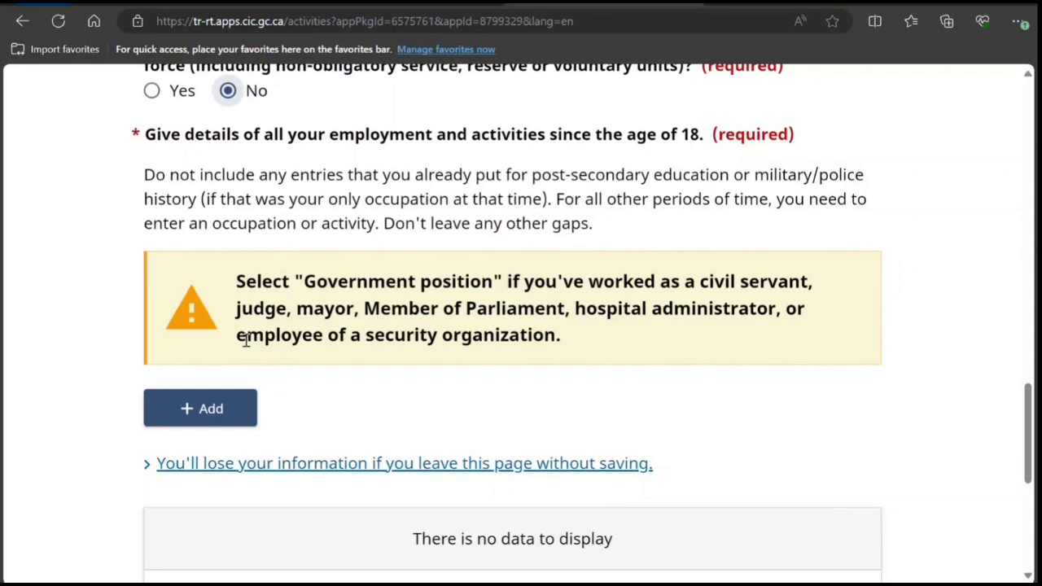
click(239, 420)
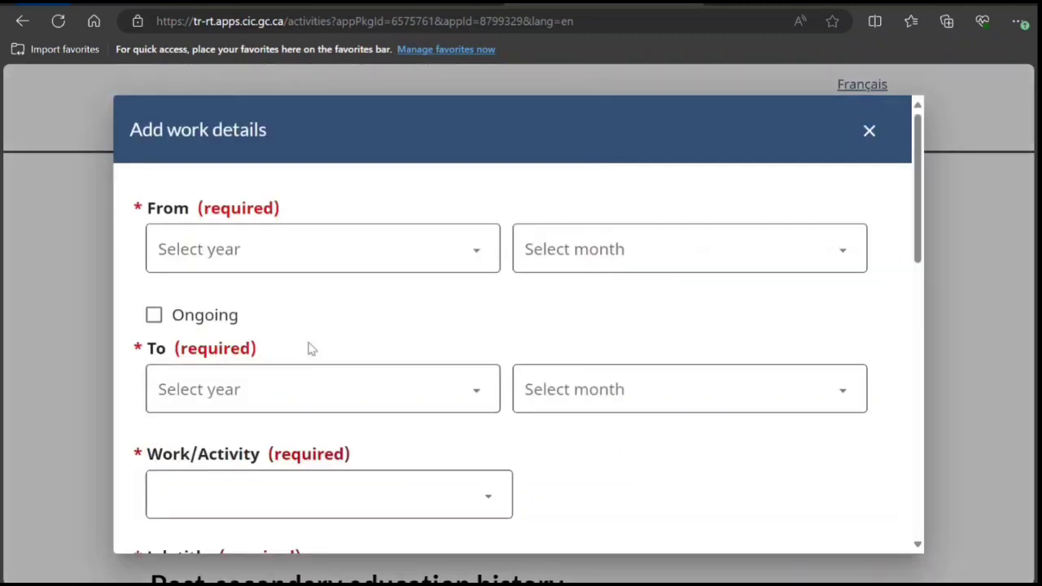
click(154, 315)
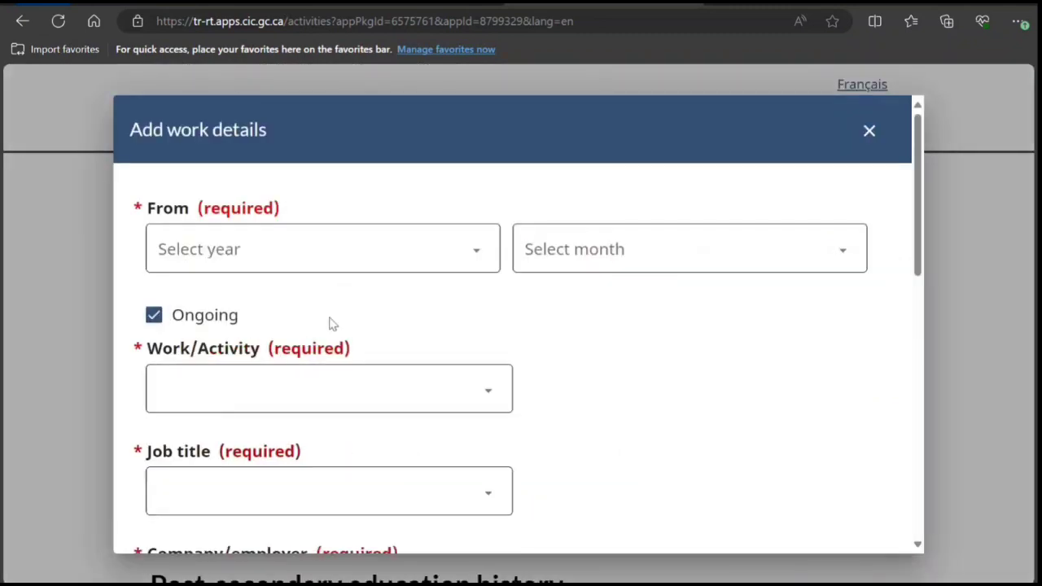
click(320, 249)
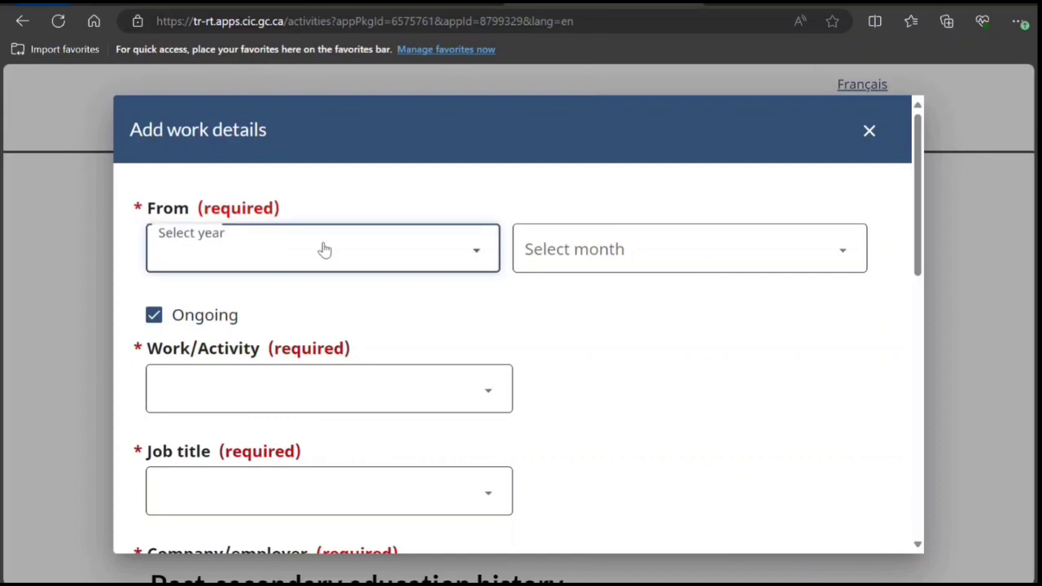
click(271, 401)
click(558, 244)
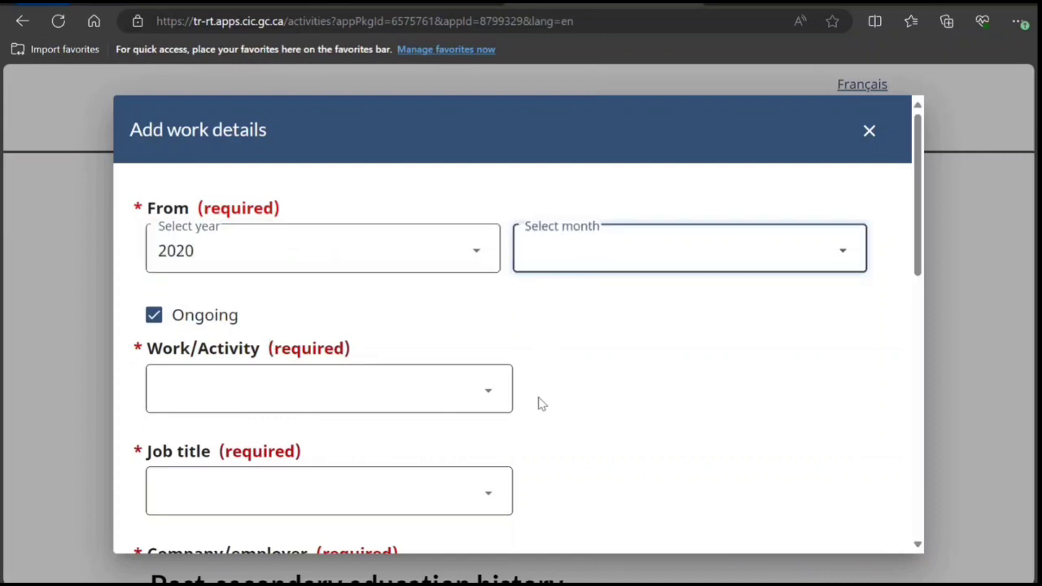
click(547, 438)
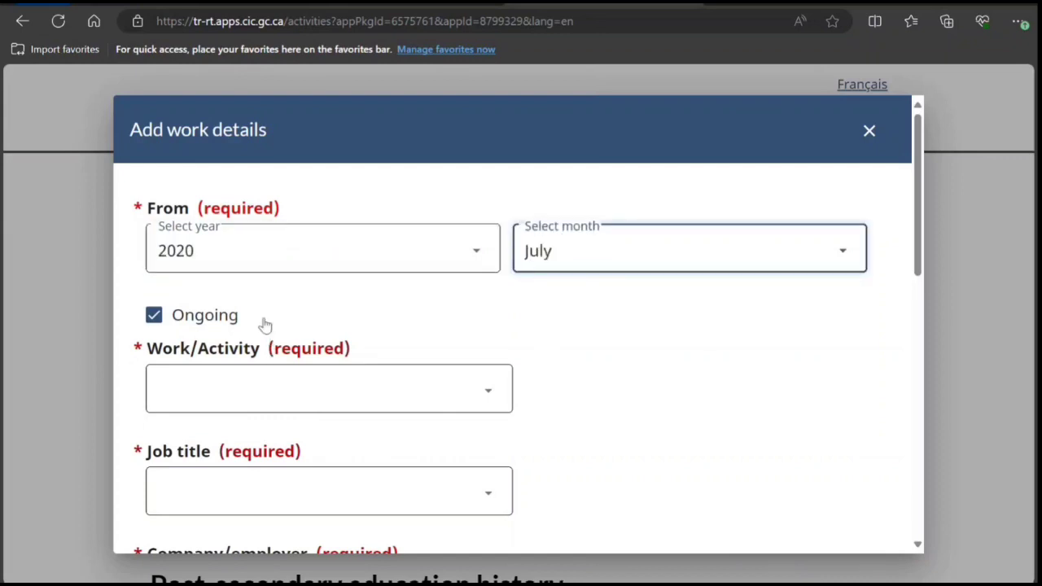
Choose Education, law and social, community and government services occupations as the work activity, with Judges, lawyers and notaries as the job title.
click(310, 407)
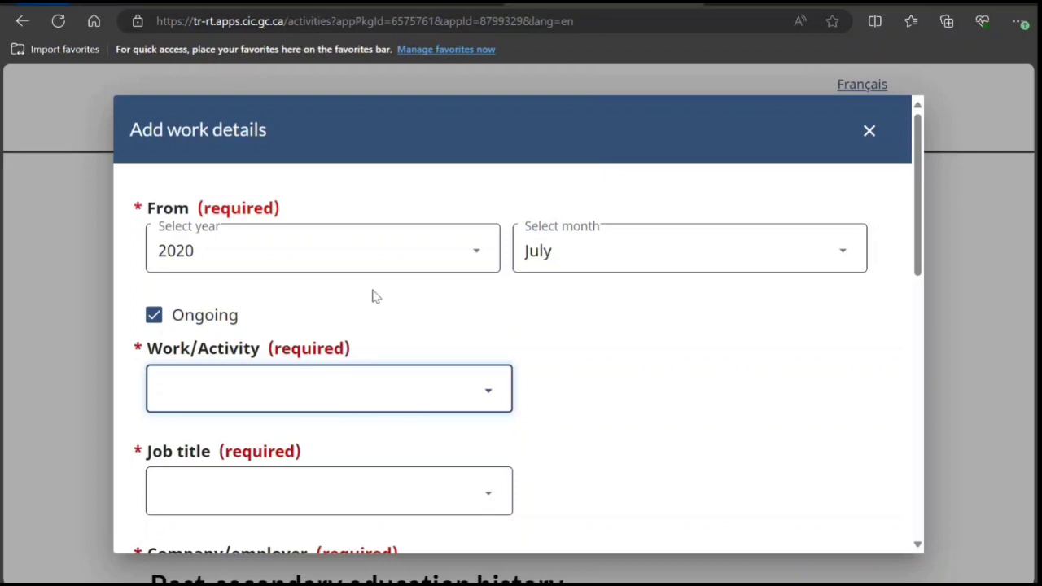
click(364, 97)
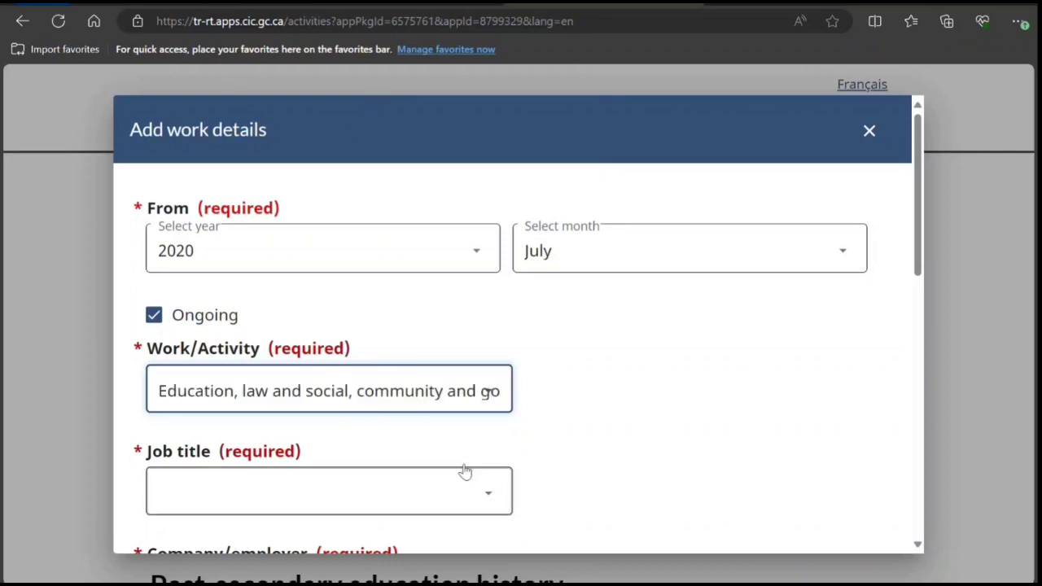
scroll(462, 468, down, 2)
click(364, 352)
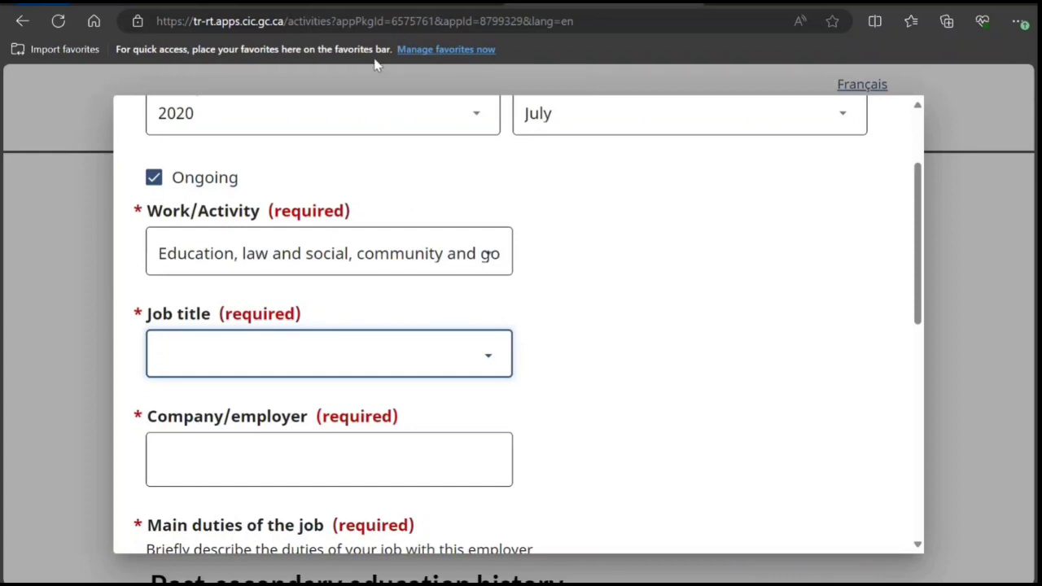
key(Down)
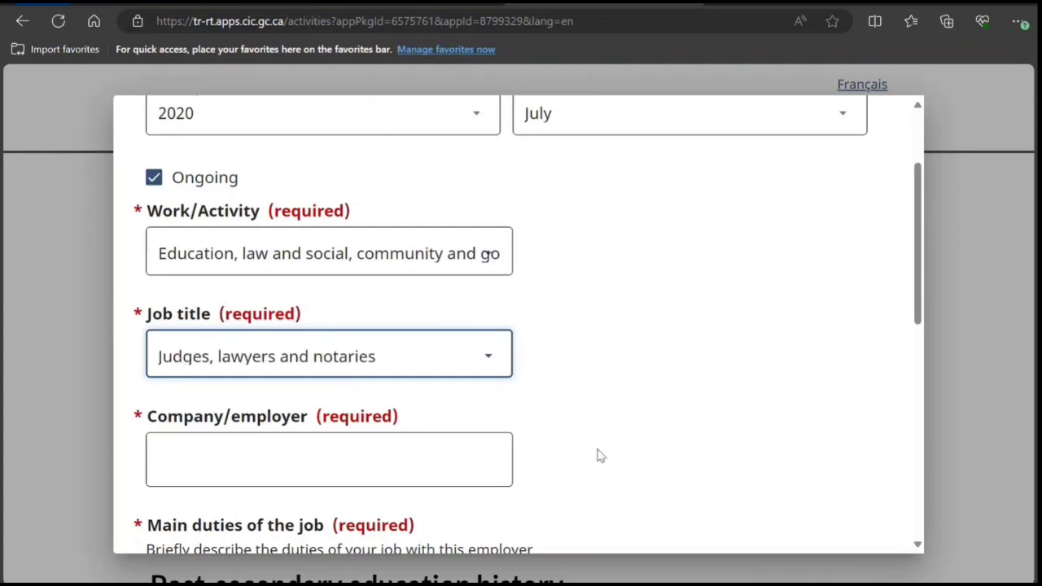
Enter "Delhidelhidelhi lawyers" as the company/employer in the work details.
scroll(596, 453, down, 2)
click(328, 316)
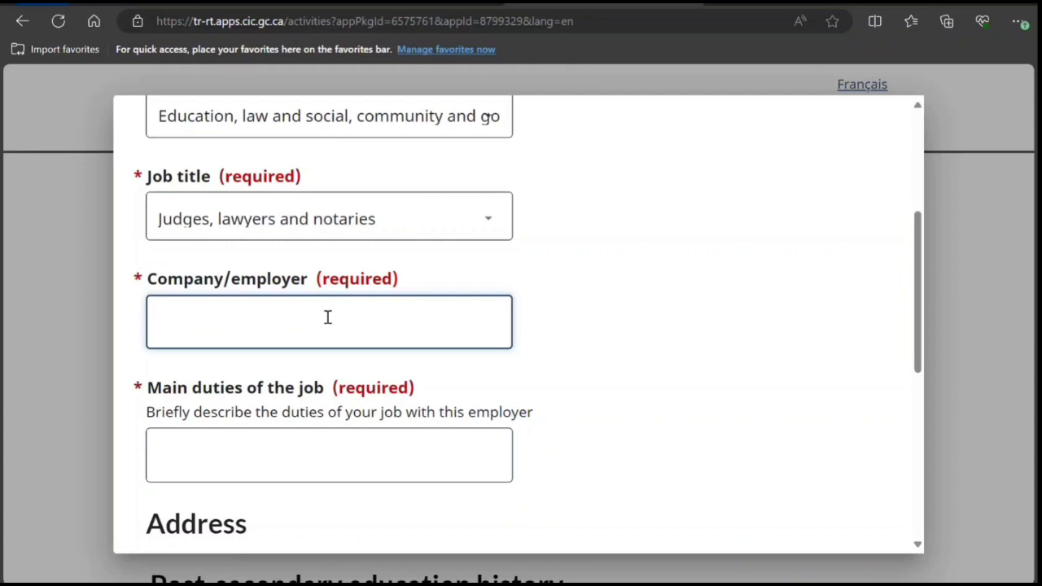
text(S)
text(h)
key(BackSpace)
key(BackSpace)
text(Delhi Lawde;)
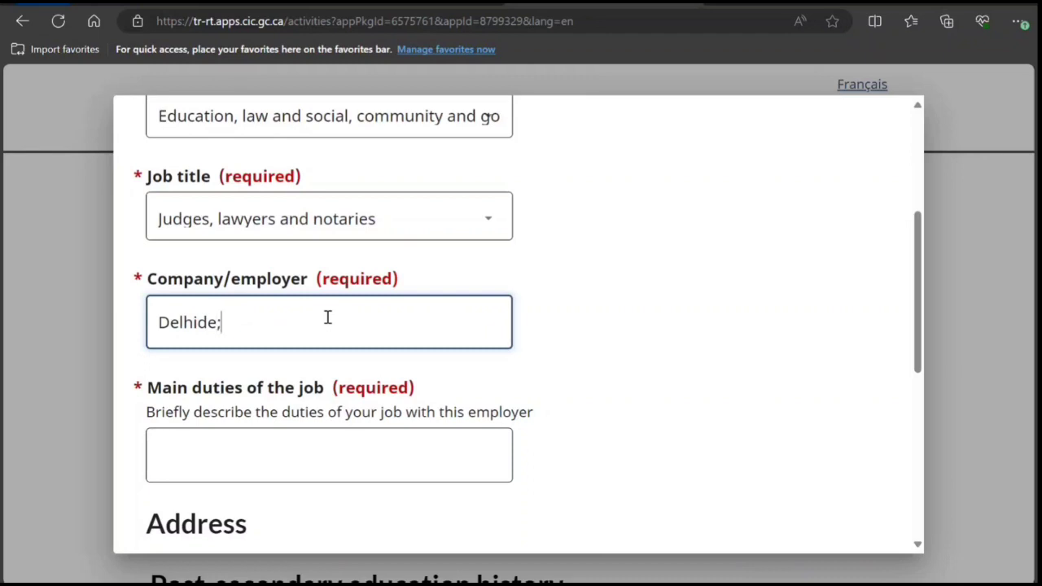
text(hihide)
text(lhi )
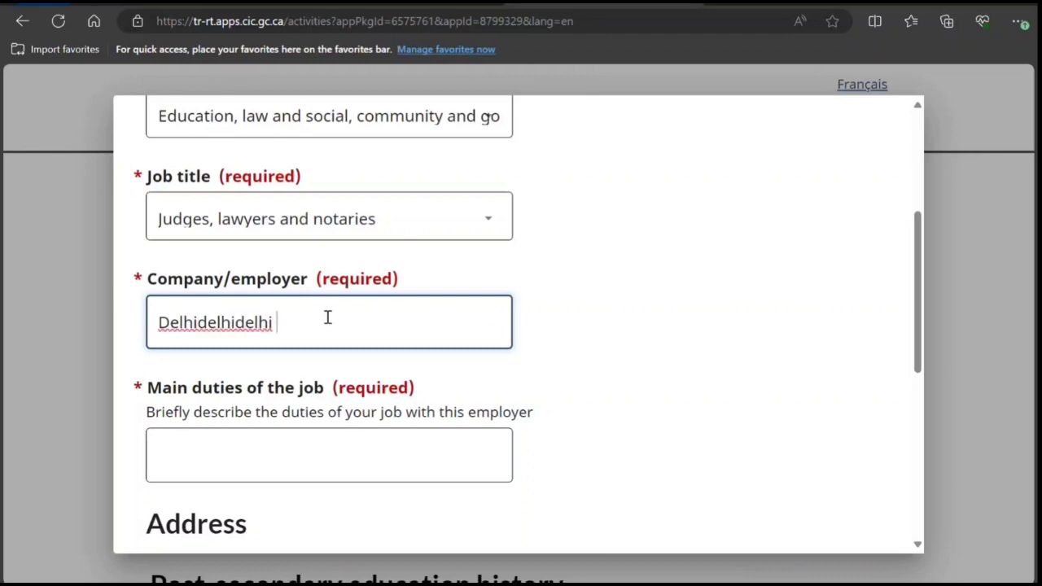
text(lawyers)
Fill in the main duties of the job with the placeholder text "jn n mn n mnmn mn".
click(328, 470)
text(jn)
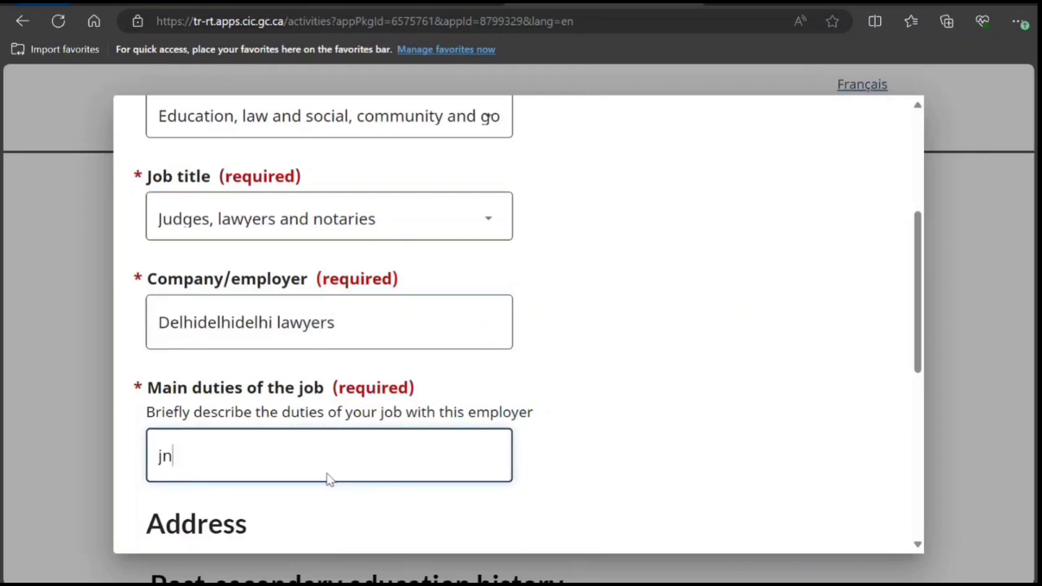
text( n mn n mnmn mn)
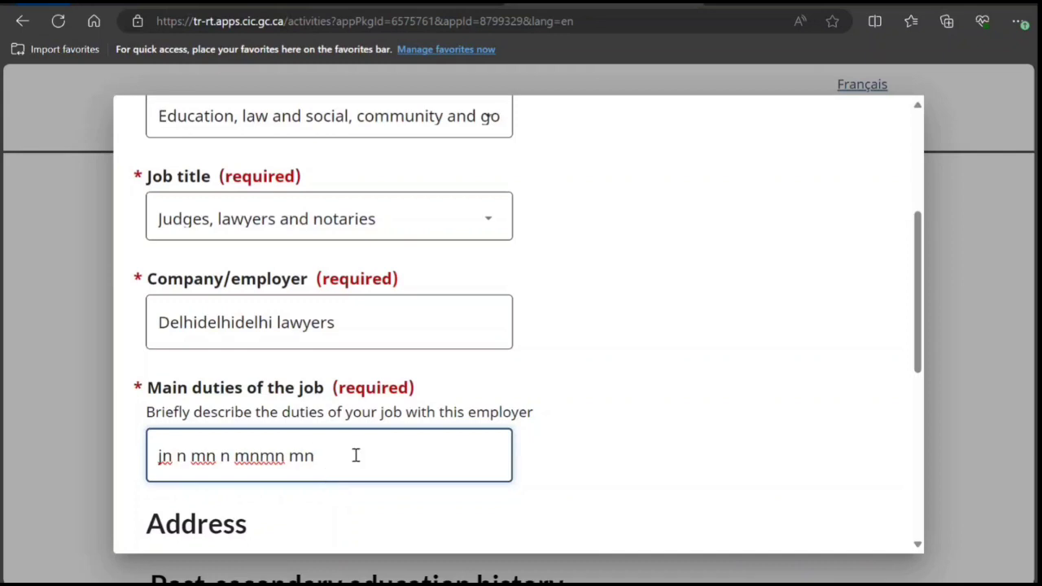
Select India as the employer's country and fill in its street address.
scroll(356, 460, down, 3)
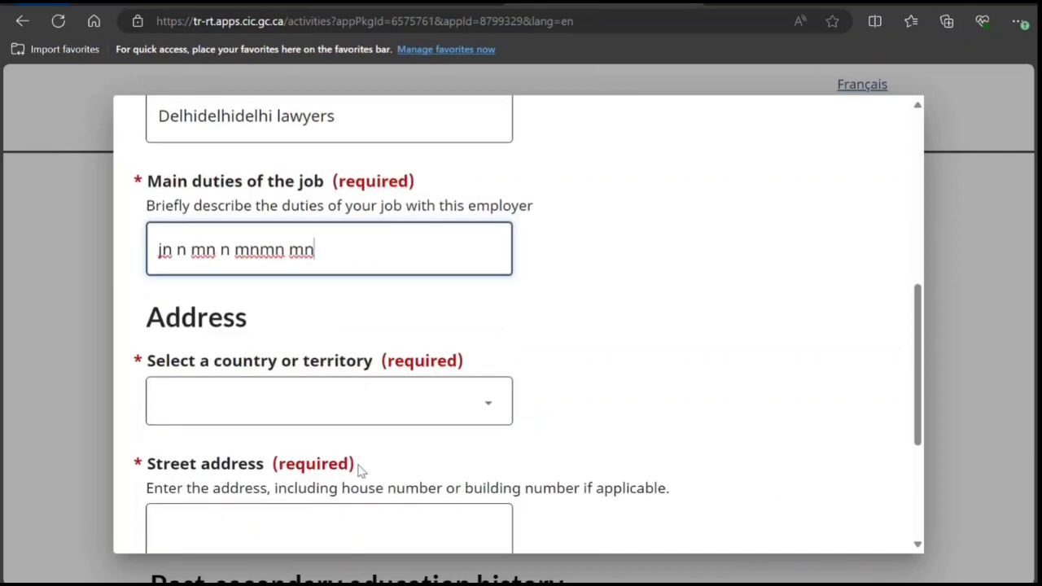
click(386, 415)
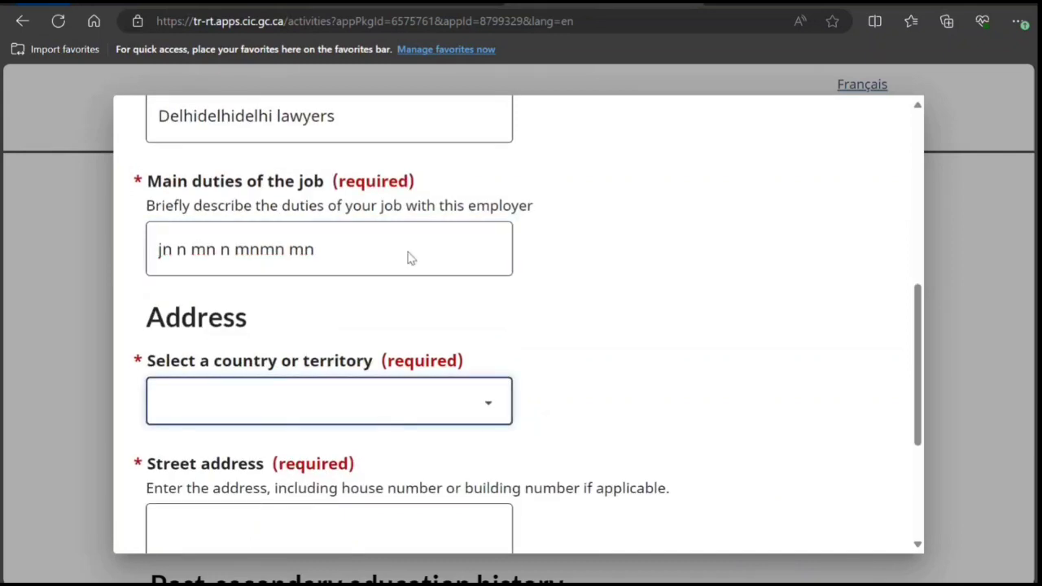
text(india)
click(588, 418)
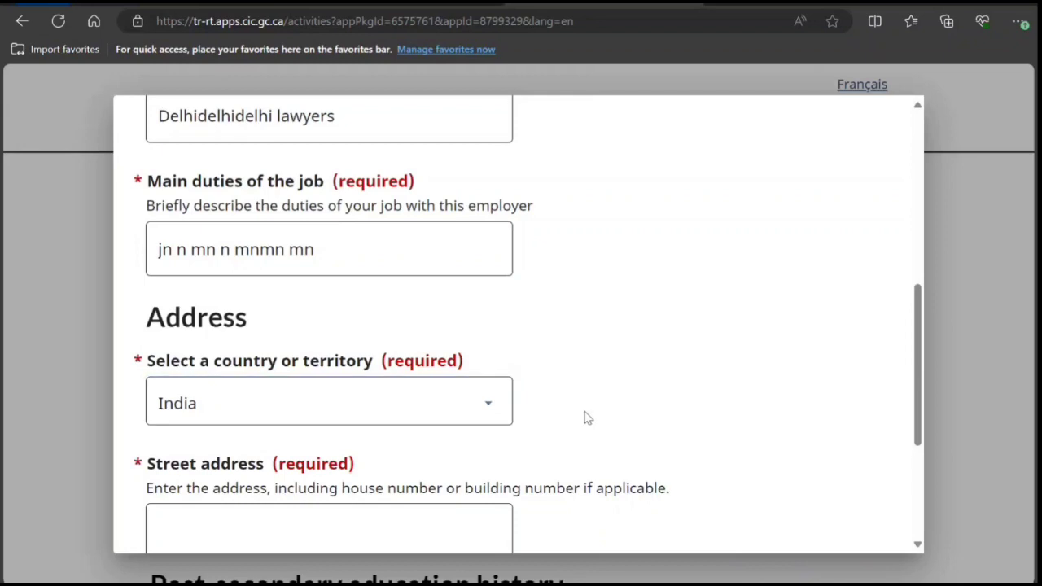
scroll(587, 418, down, 4)
click(333, 272)
text(ij ik j)
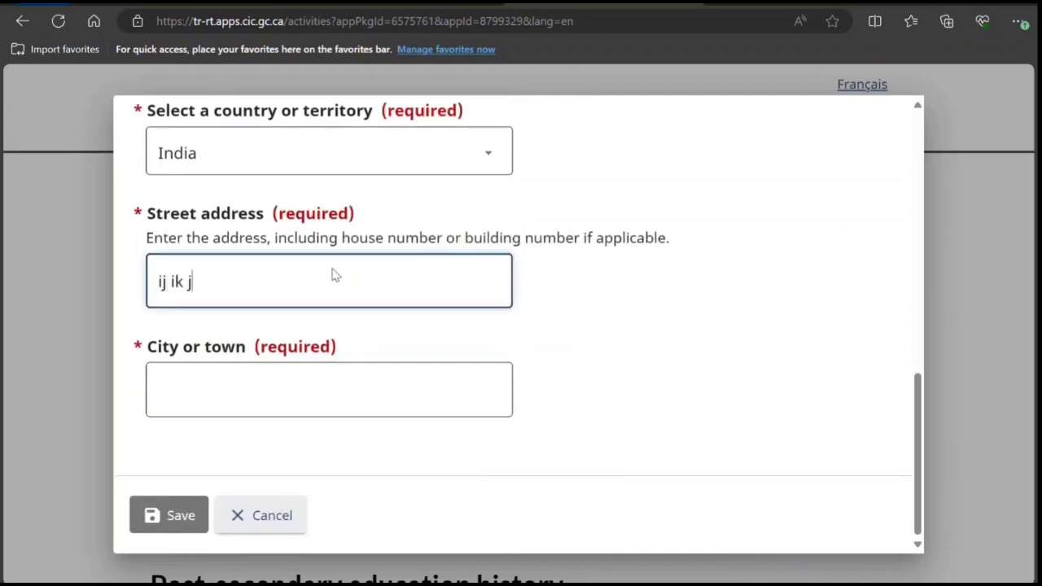
text(j mj kj j)
Enter New Delhi as the employer's city and save the work entry.
click(294, 413)
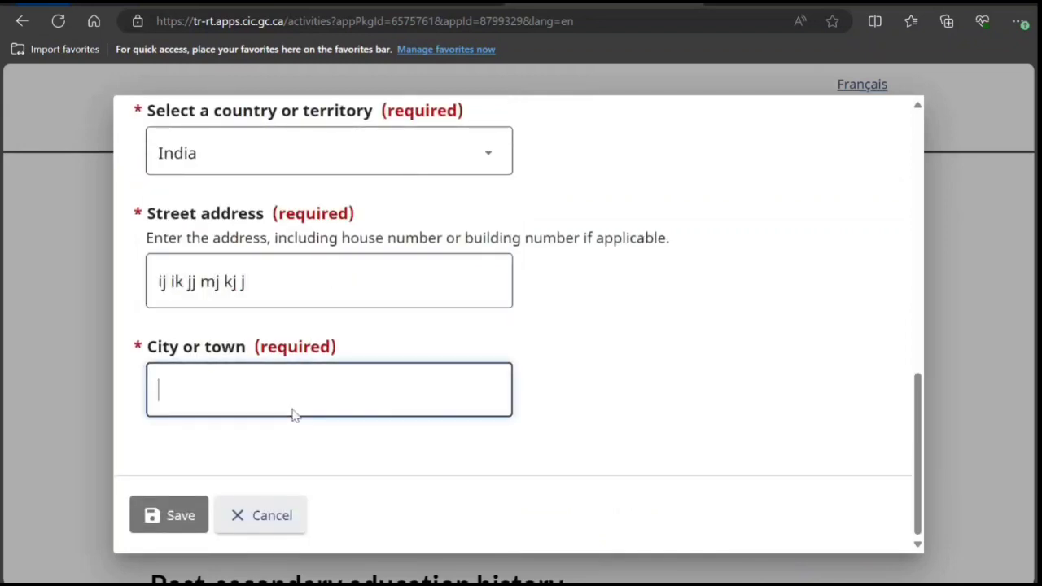
text(New )
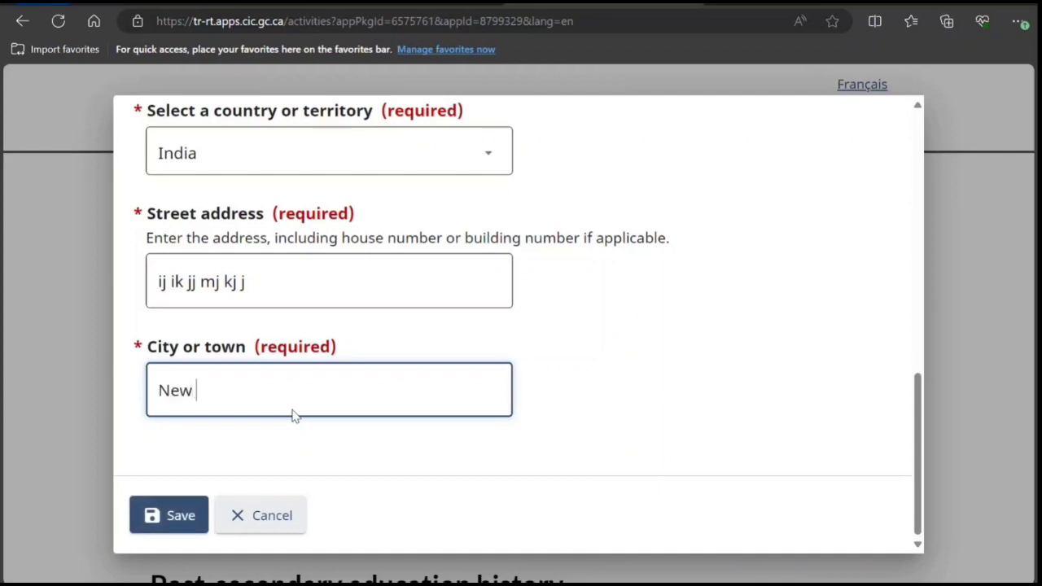
text(Delhi)
click(170, 519)
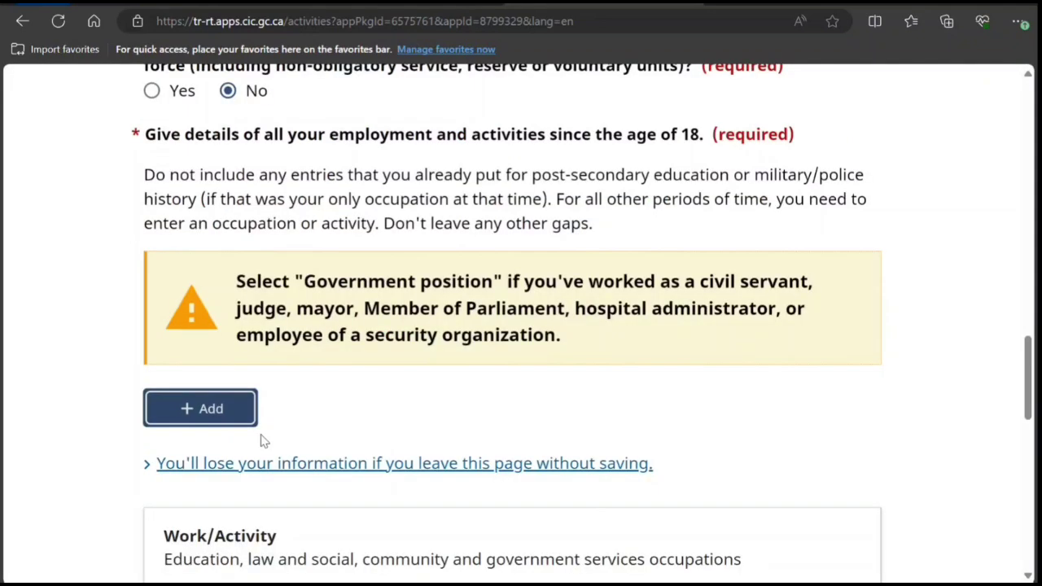
Save the completed employment and activities page and continue to the travel history.
scroll(263, 438, down, 4)
scroll(263, 440, down, 10)
click(833, 316)
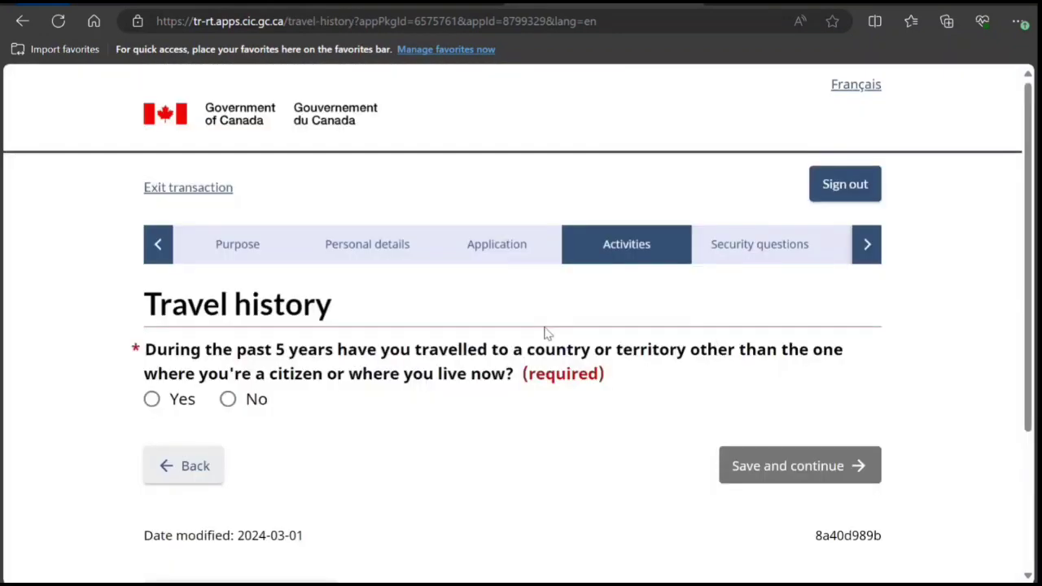
Answer No to having travelled to another country or territory in the past 5 years, and save and continue.
scroll(548, 337, down, 1)
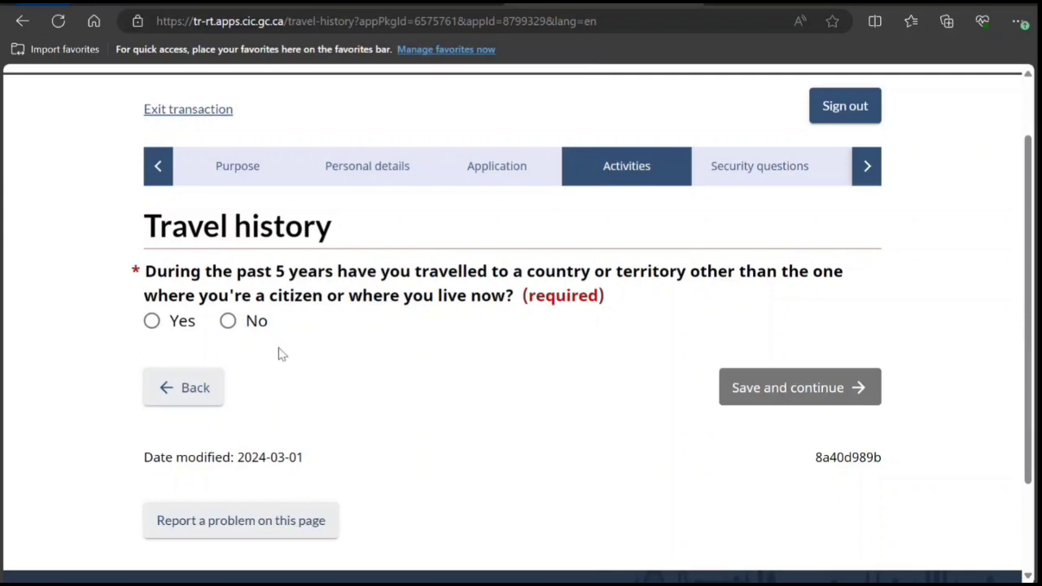
click(228, 320)
click(737, 393)
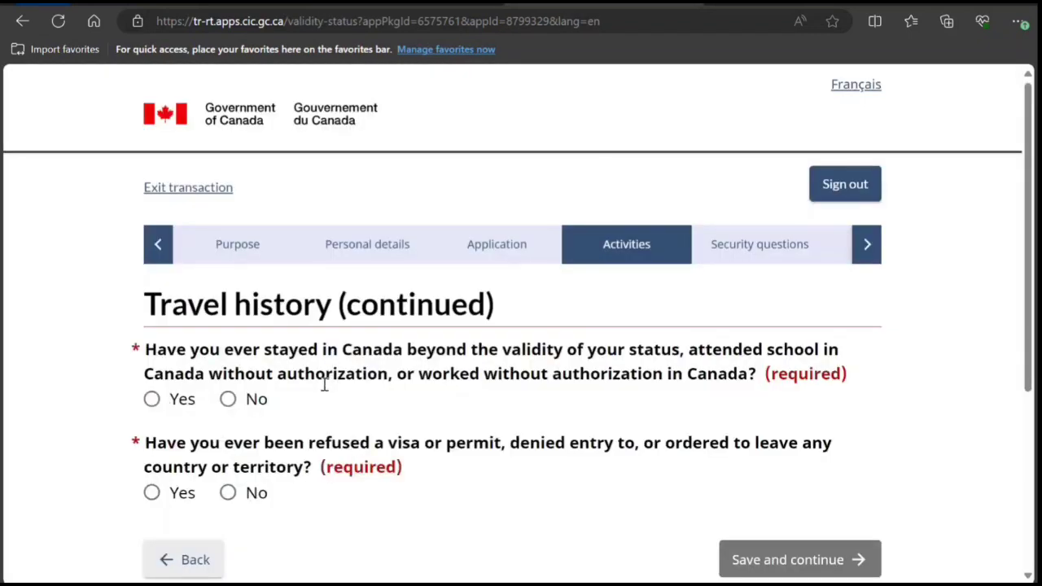
Answer No to unauthorized stay, study or work in Canada and to any visa refusal or denied entry, and save and continue.
click(231, 401)
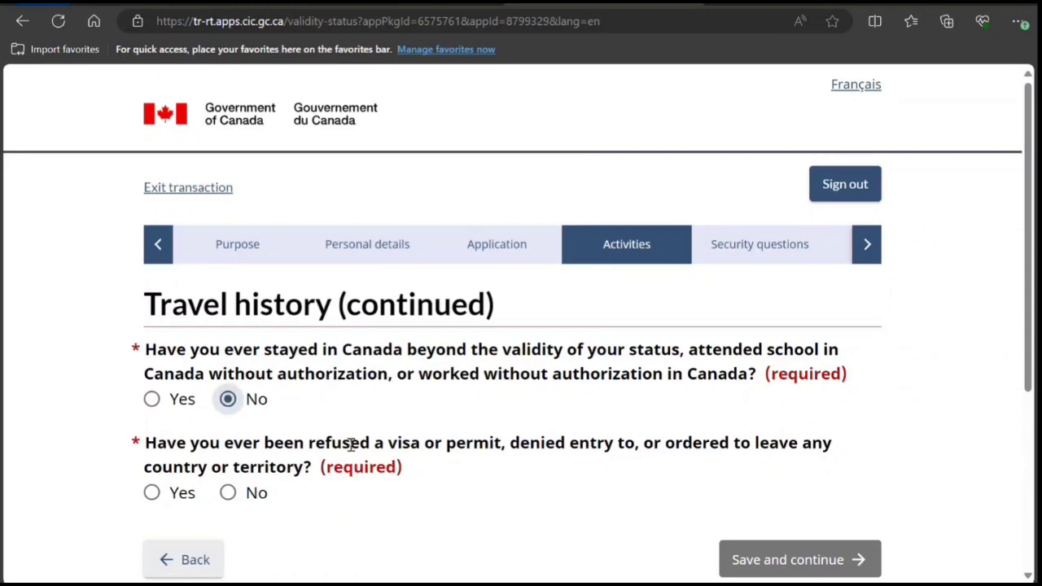
scroll(348, 444, down, 2)
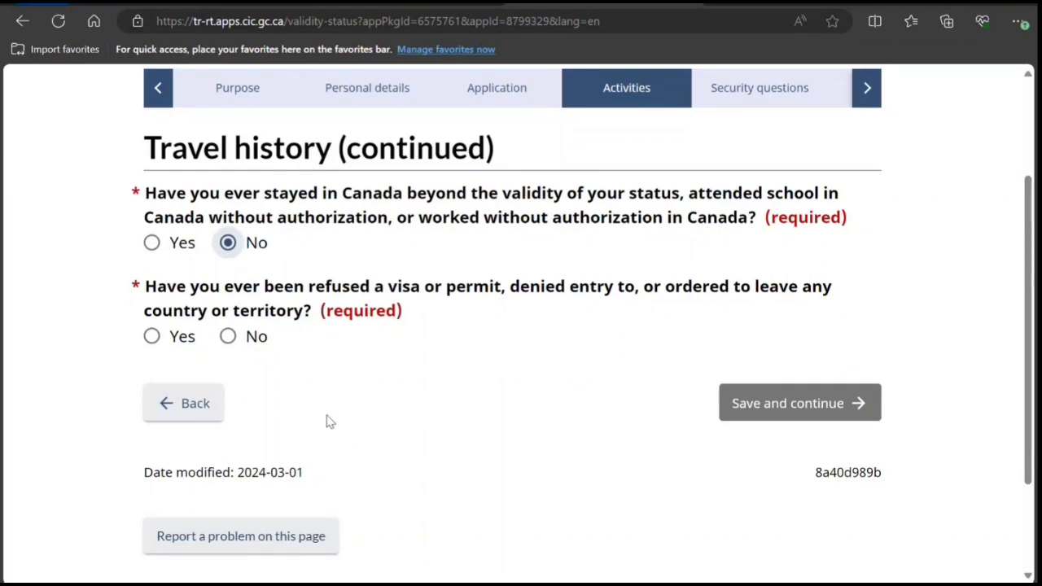
click(229, 336)
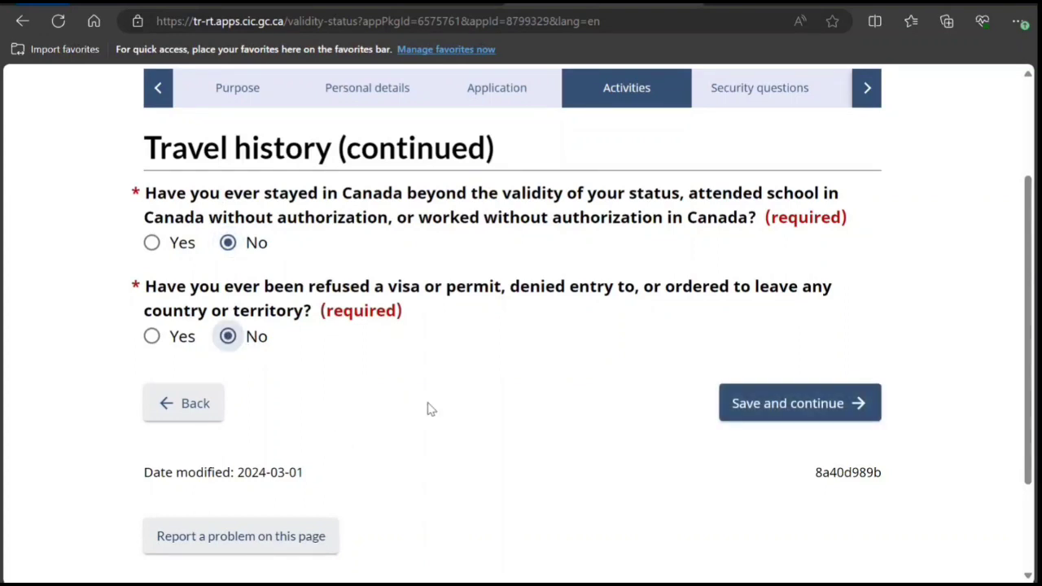
scroll(570, 350, down, 2)
click(740, 277)
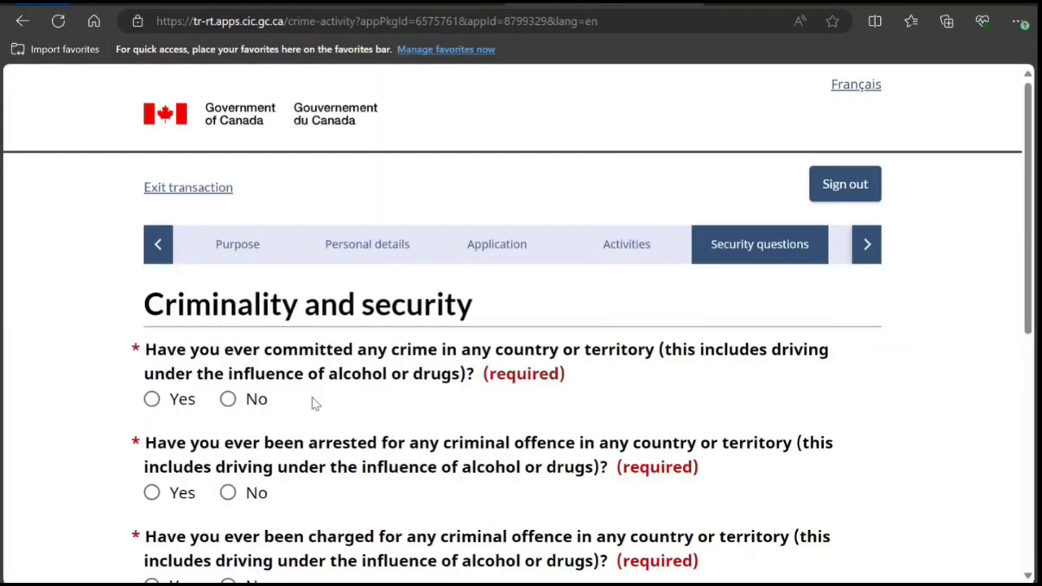
Answer No to having committed, been arrested for, charged with or convicted of any crime, and save and continue.
click(228, 399)
scroll(230, 407, down, 2)
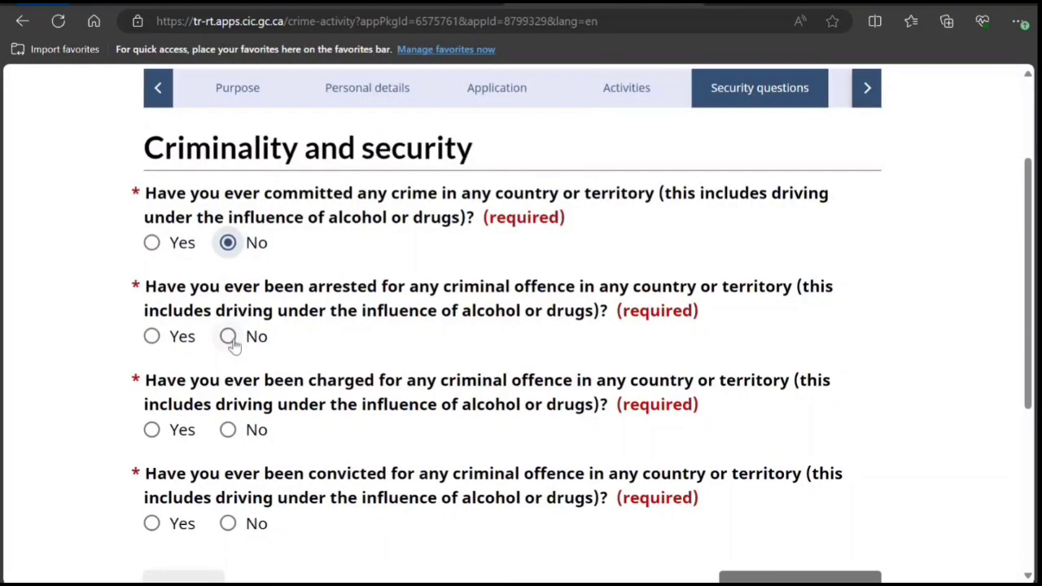
click(230, 338)
click(230, 430)
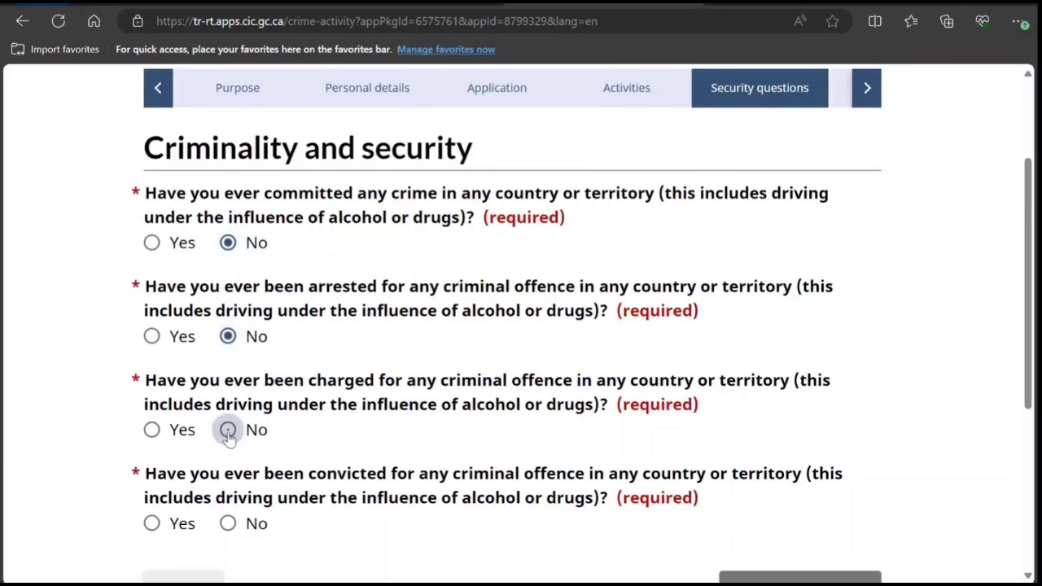
click(228, 524)
scroll(570, 350, down, 3)
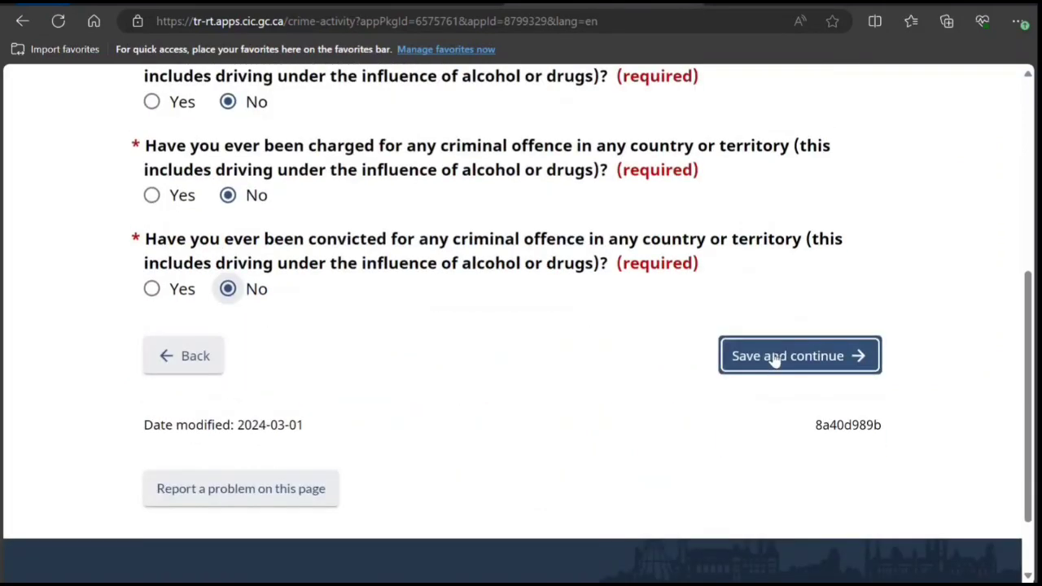
click(775, 361)
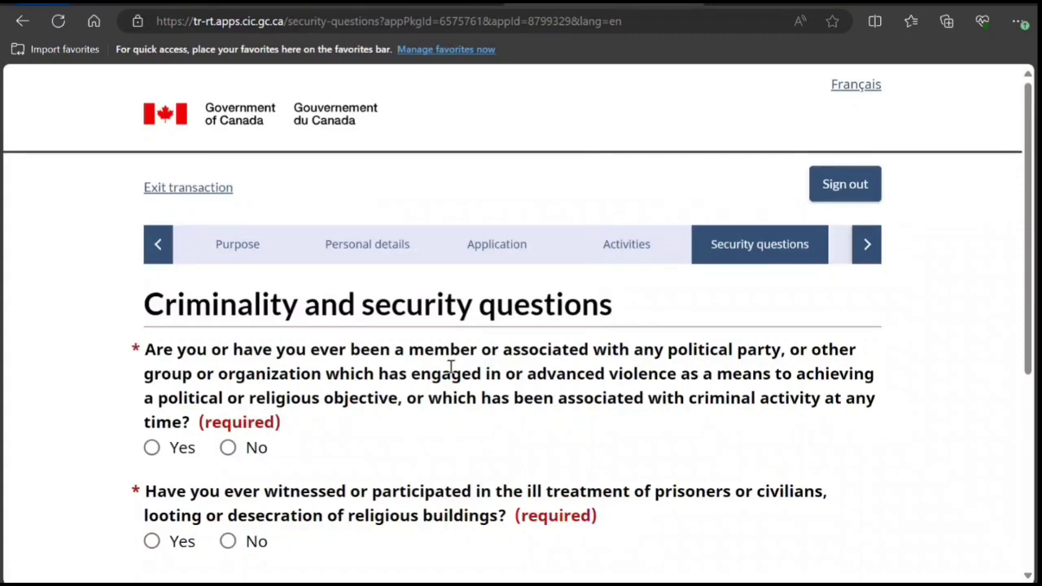
Answer No to association with violent or criminal groups and to ill treatment of prisoners or civilians, and save and continue.
scroll(450, 366, down, 2)
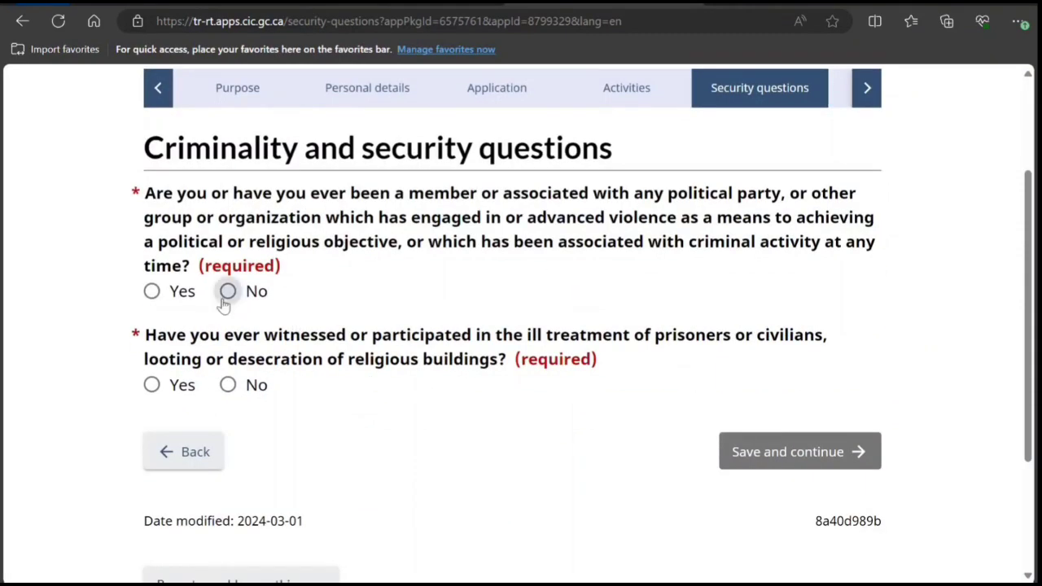
click(226, 294)
scroll(377, 381, down, 2)
click(227, 228)
click(769, 308)
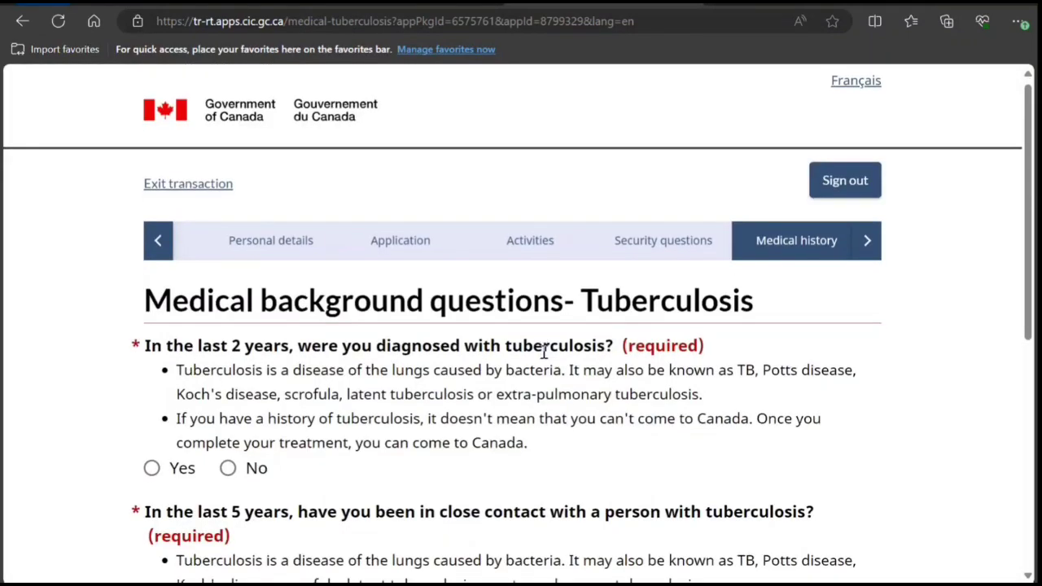
Answer No to a tuberculosis diagnosis and to close contact with a person with tuberculosis, and save and continue.
scroll(544, 351, down, 2)
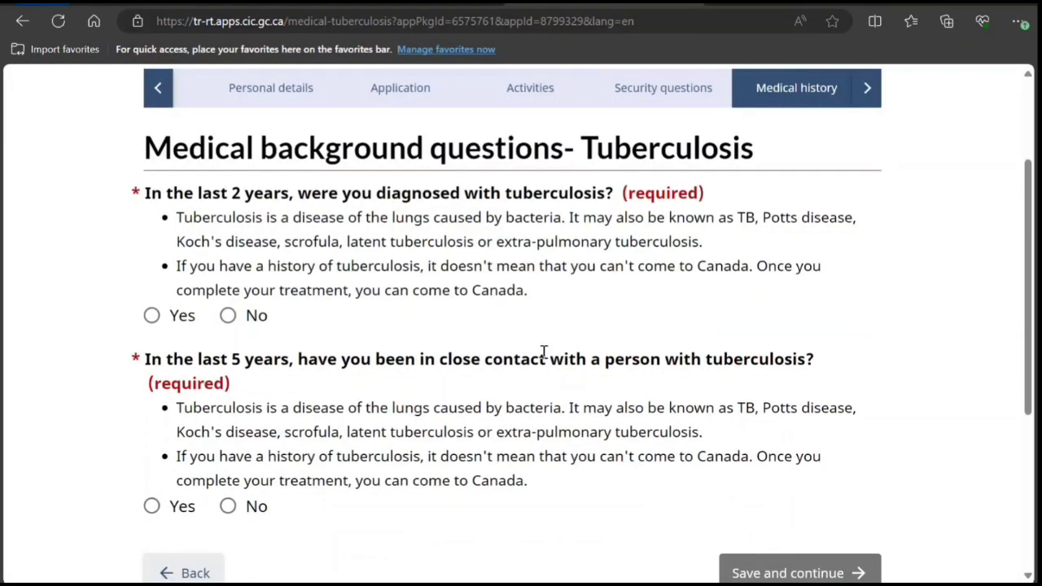
click(229, 316)
click(228, 506)
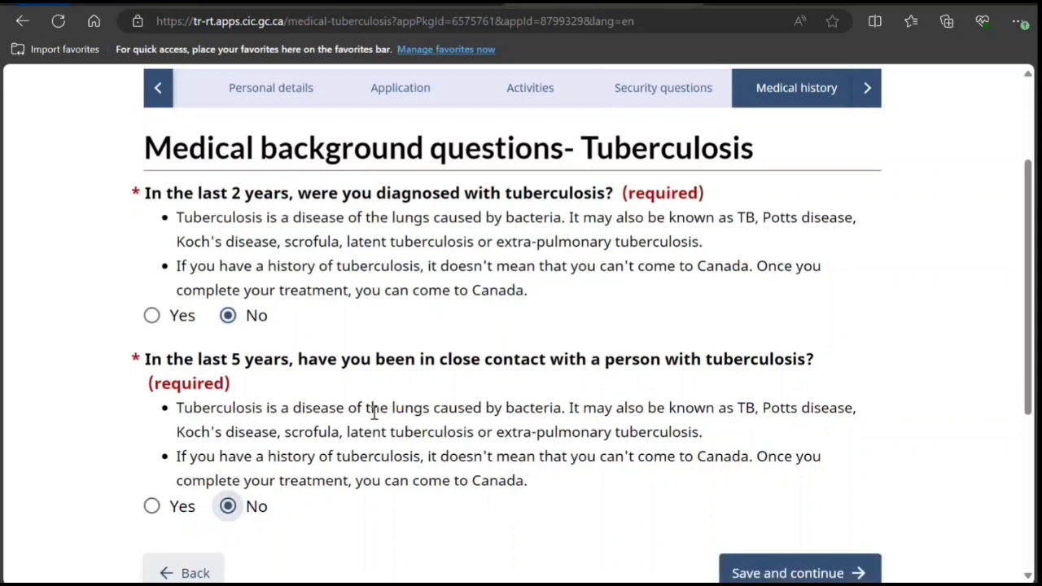
scroll(375, 413, down, 4)
click(741, 268)
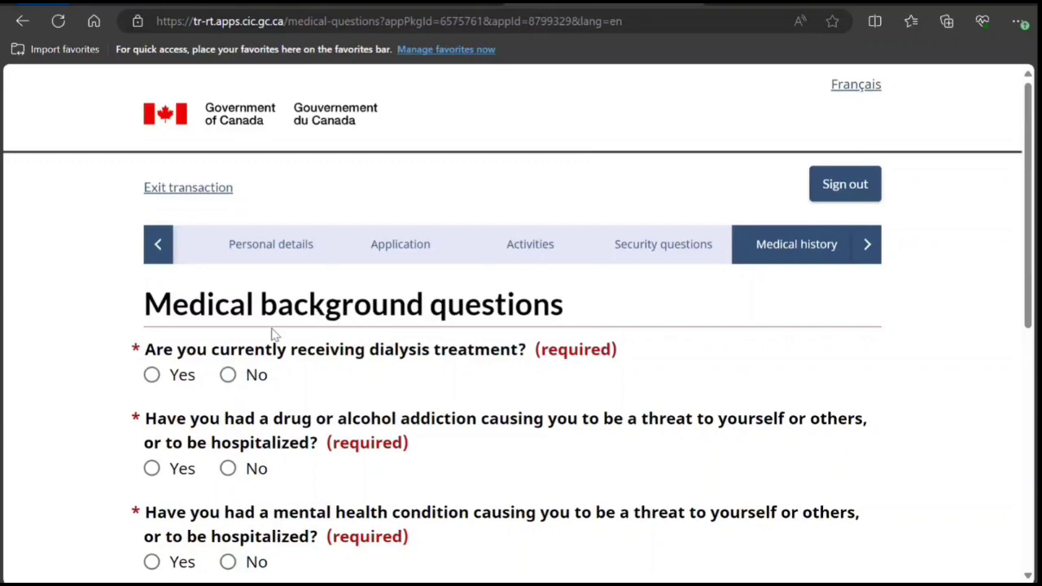
Answer No to dialysis treatment, drug or alcohol addiction, mental health condition and syphilis diagnosis, and save and continue to the family information.
click(228, 374)
click(228, 469)
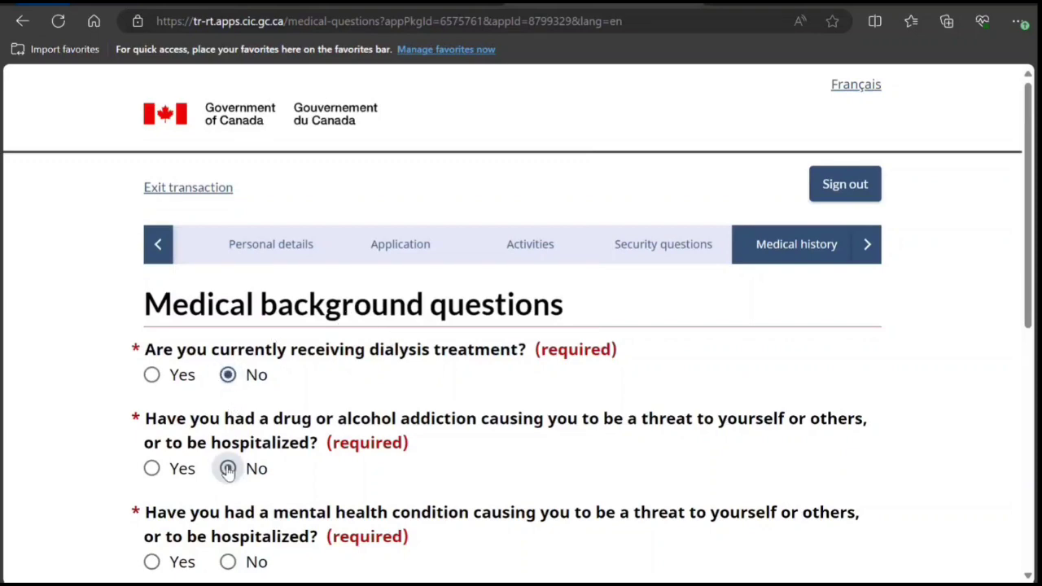
scroll(228, 439, down, 2)
click(228, 406)
click(228, 548)
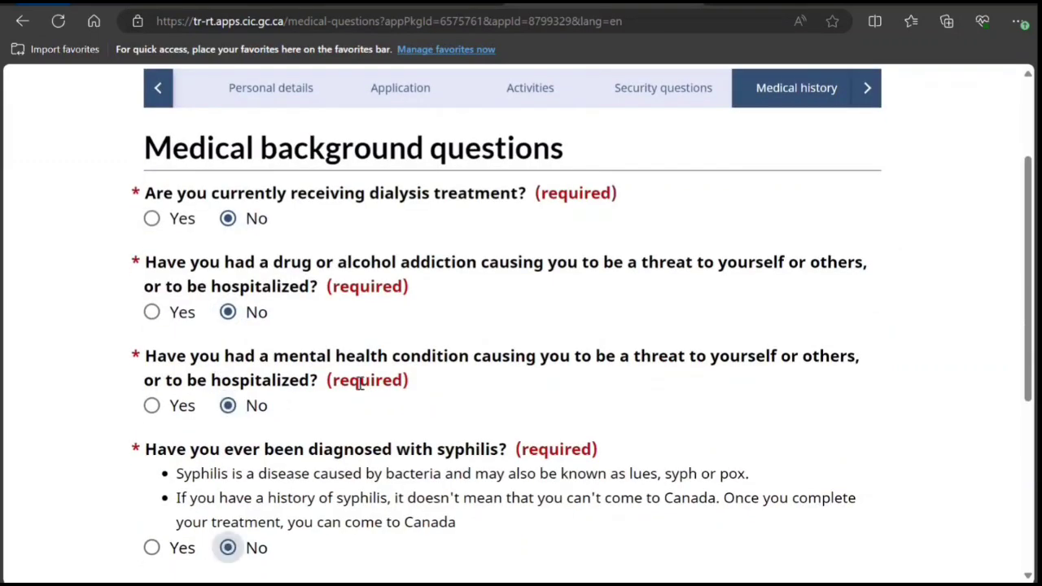
scroll(358, 384, down, 3)
click(774, 389)
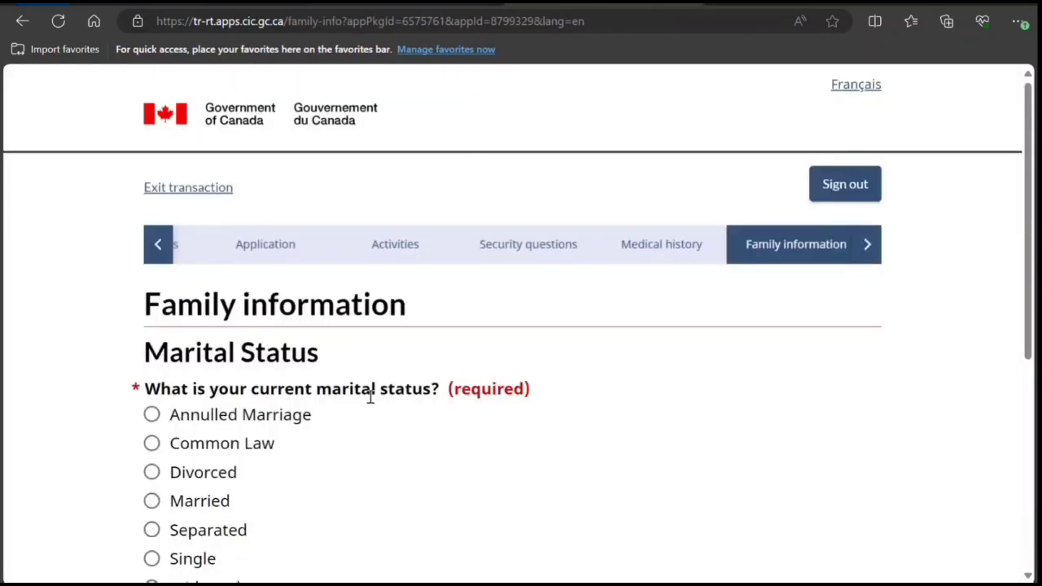
Set the current marital status to Single, and save and continue.
scroll(260, 398, down, 2)
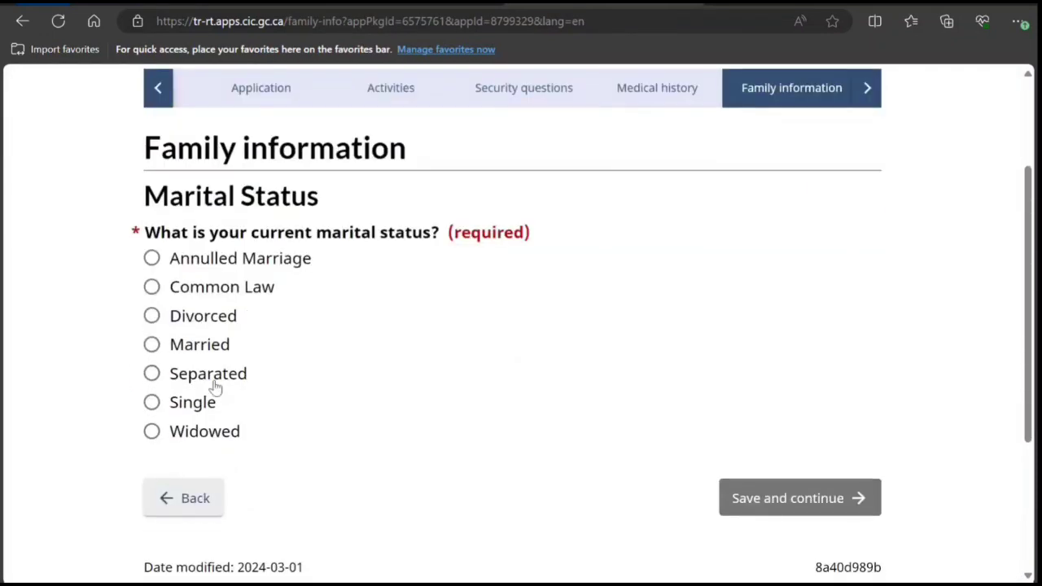
click(152, 402)
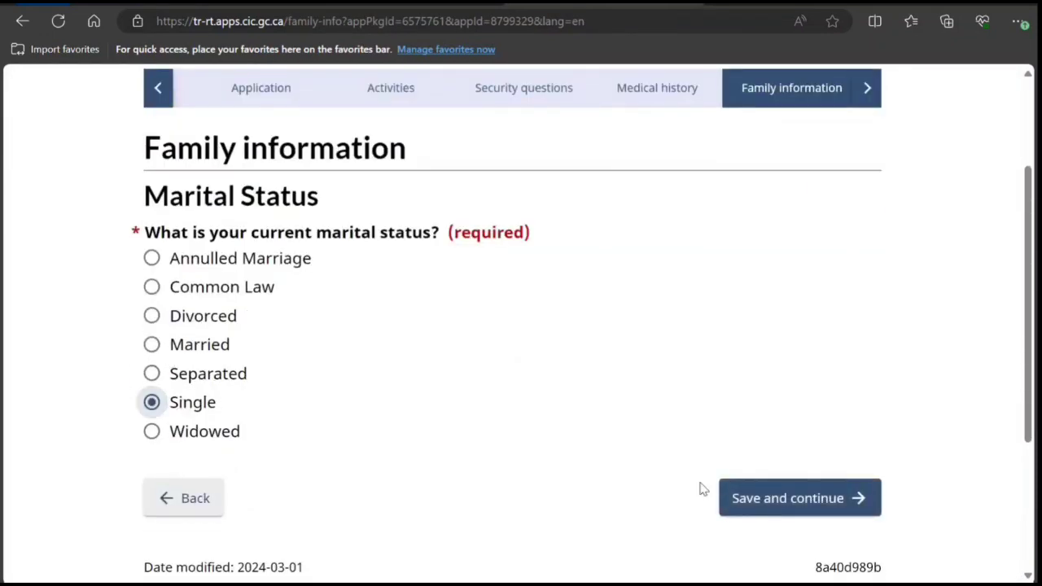
scroll(649, 463, down, 2)
click(784, 345)
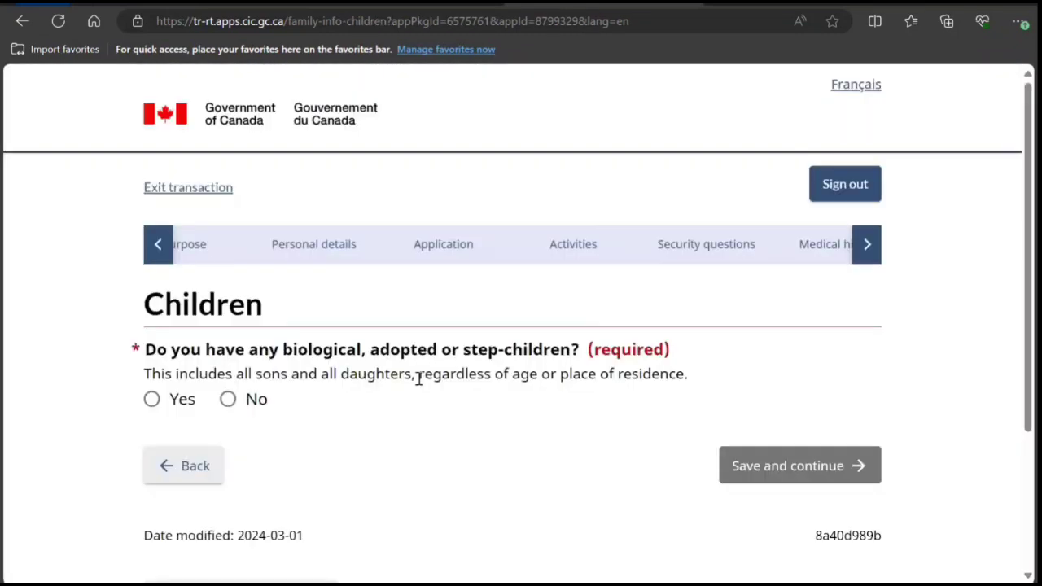
Answer No to having biological, adopted or step-children, acknowledge that no children are being declared, and save and continue.
click(227, 399)
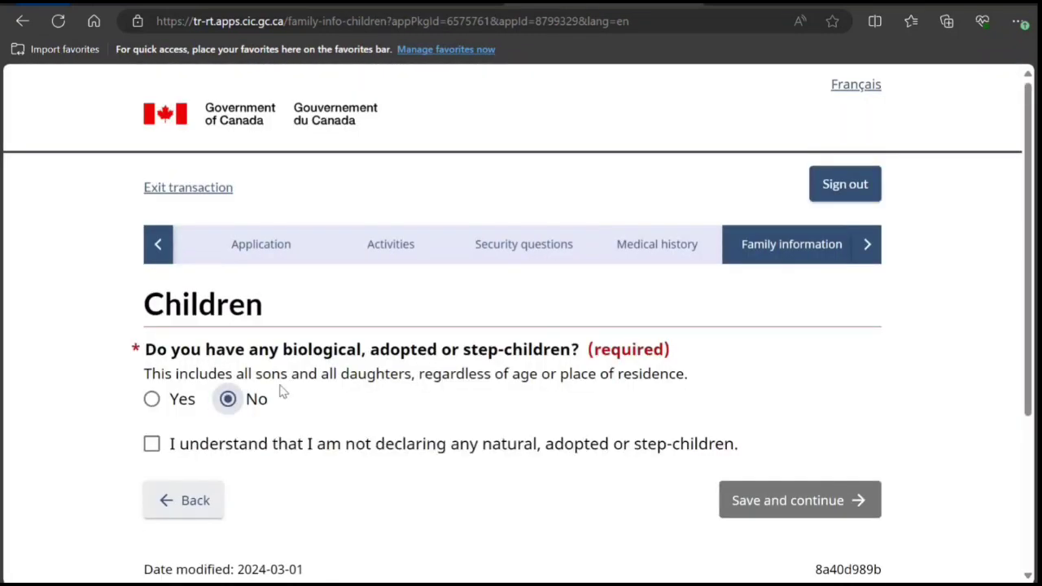
click(153, 445)
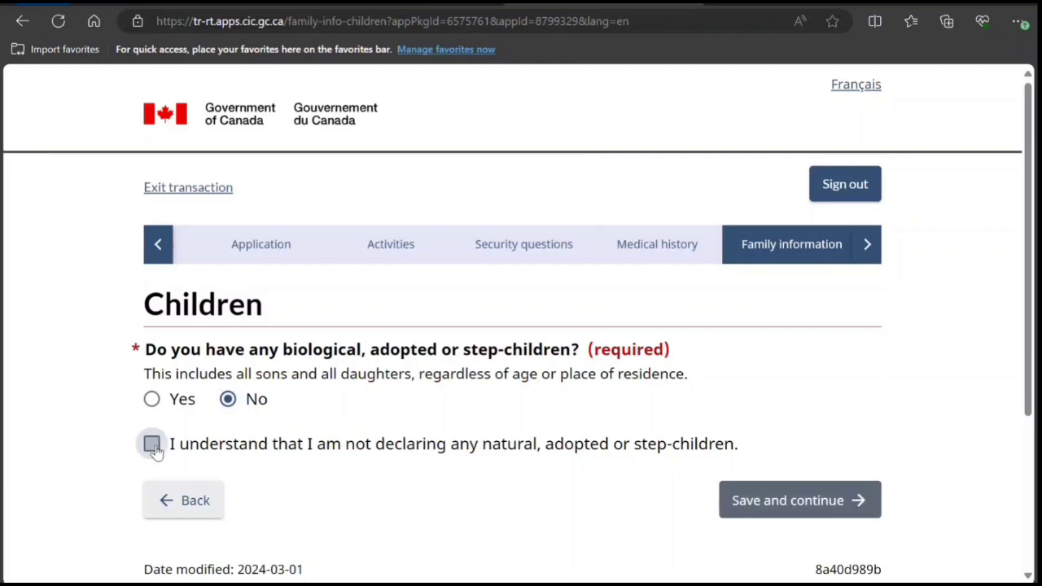
click(774, 516)
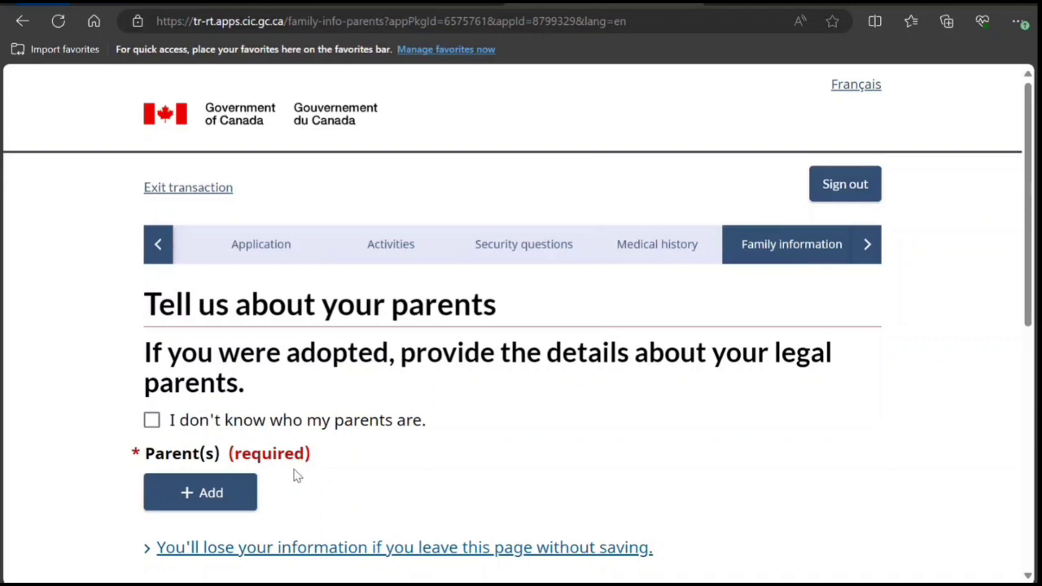
Look over the parents page and the application sections that remain after Family information, through to Complete.
scroll(293, 476, down, 4)
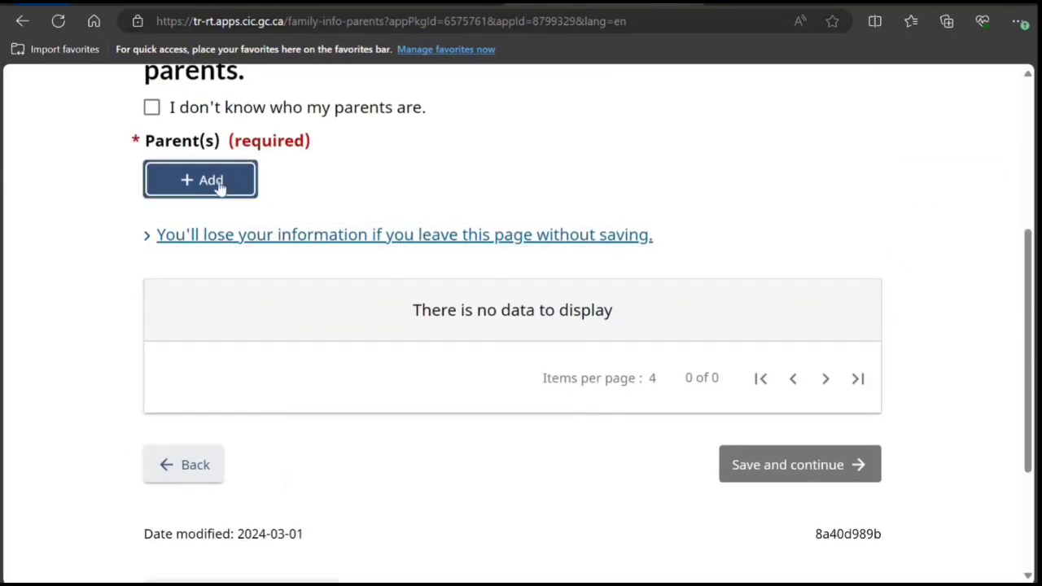
scroll(241, 236, up, 4)
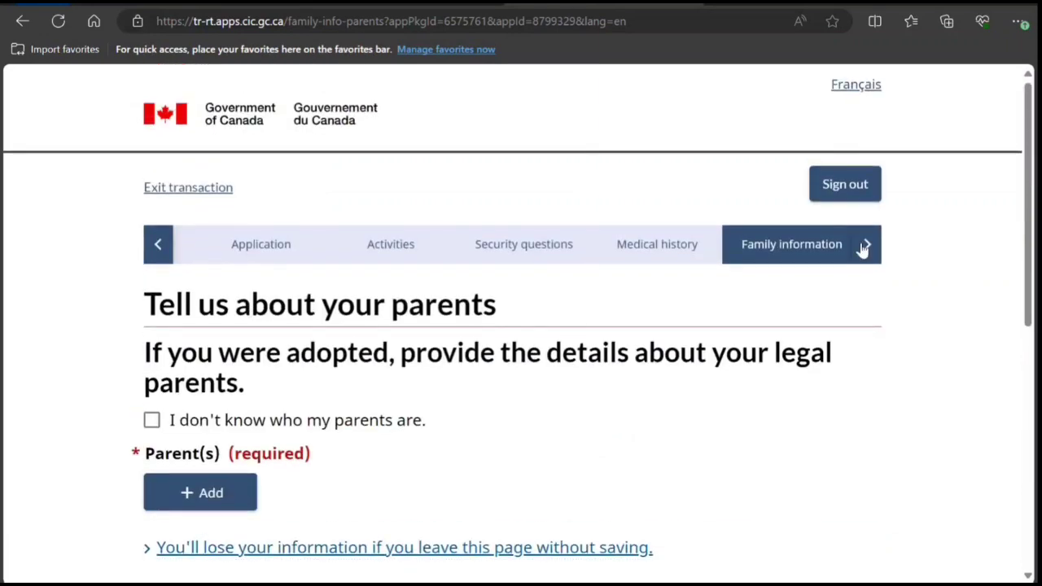
click(868, 245)
click(867, 245)
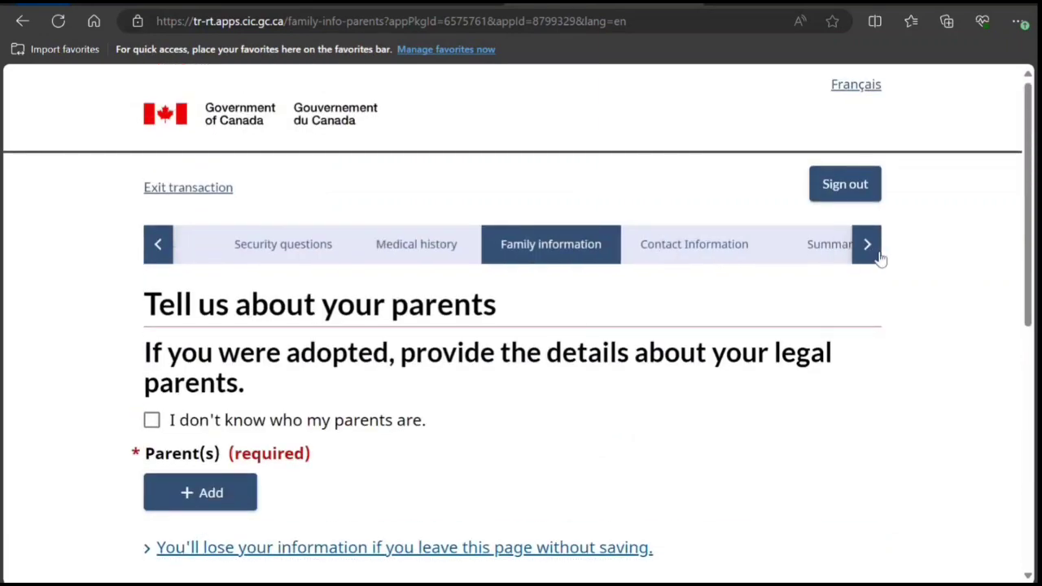
click(868, 245)
click(868, 245)
click(878, 255)
click(879, 255)
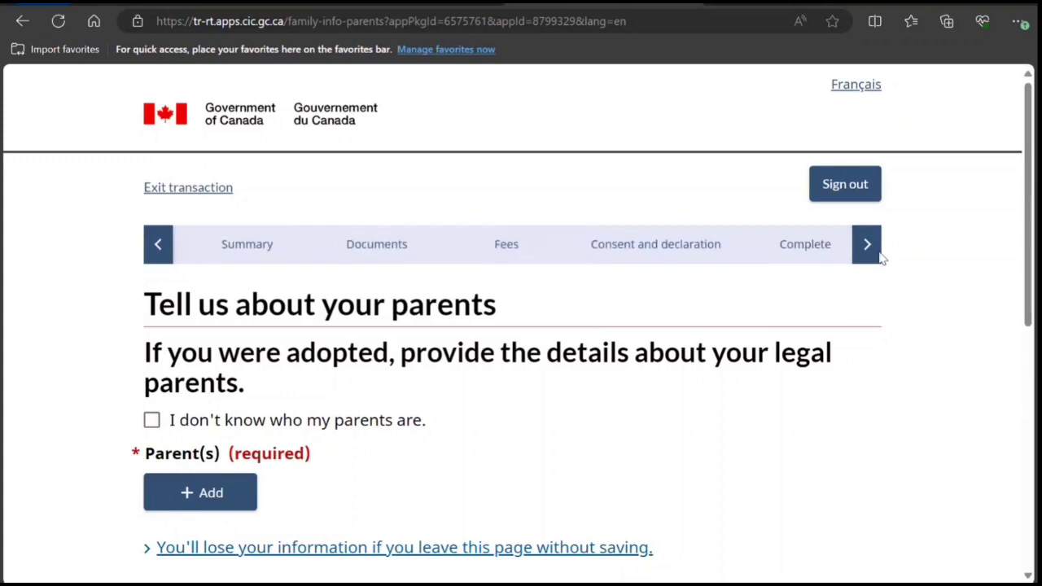
Add a parent entry with the relationship Father, and enter the father's surname and given name.
scroll(333, 443, down, 2)
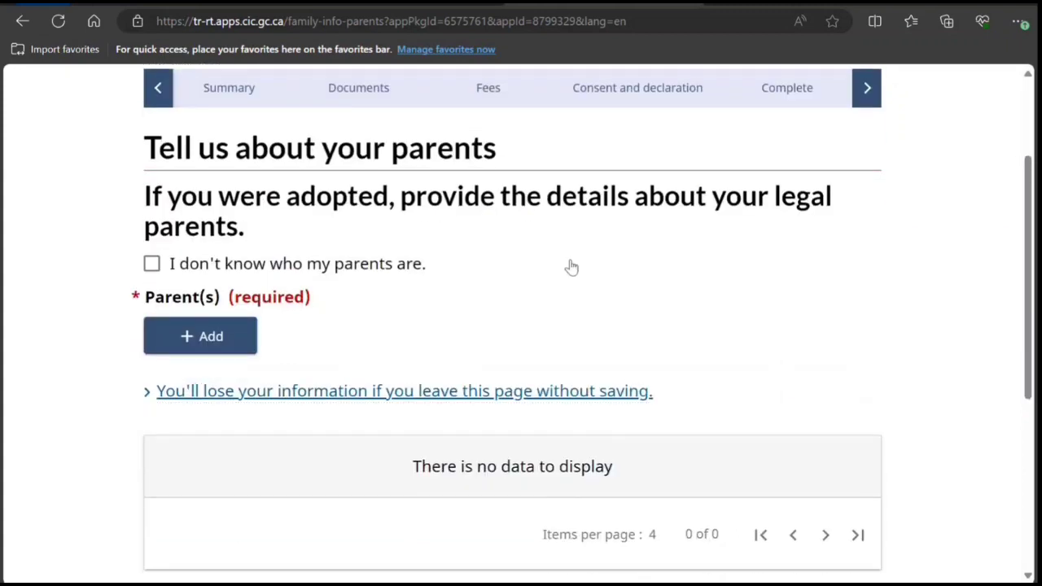
click(241, 341)
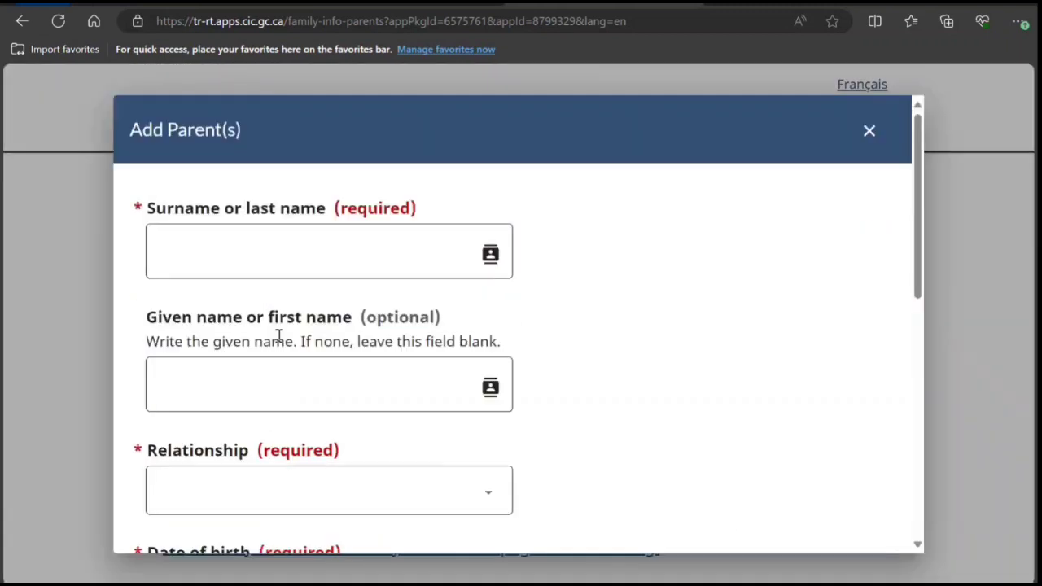
click(342, 260)
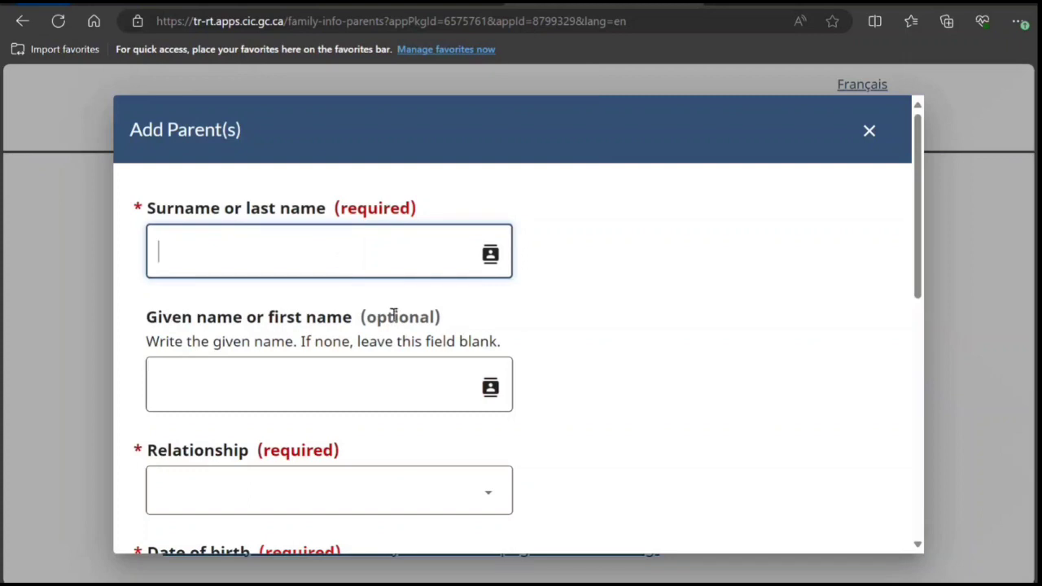
click(333, 490)
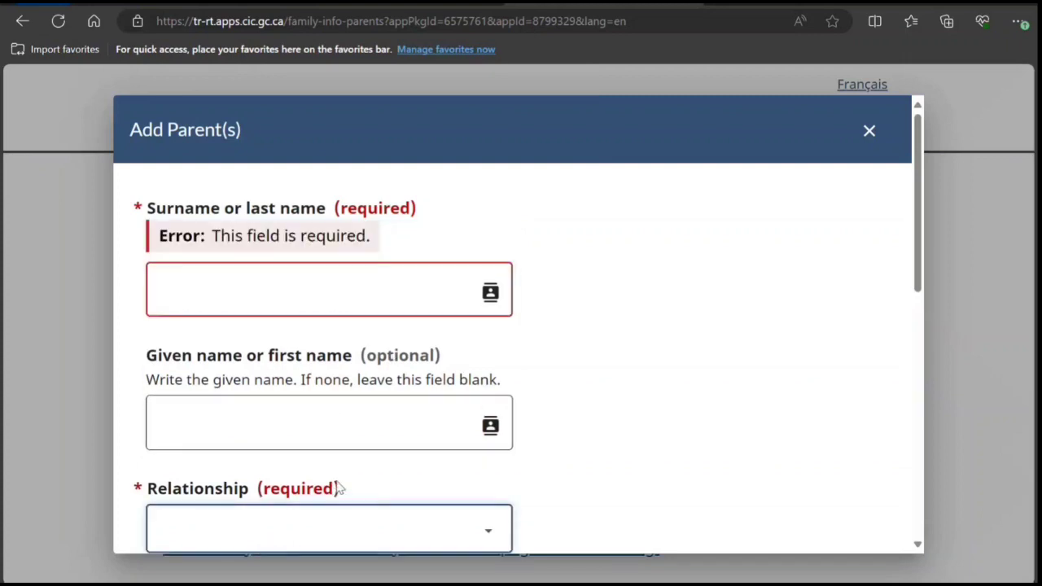
key(Down)
click(301, 286)
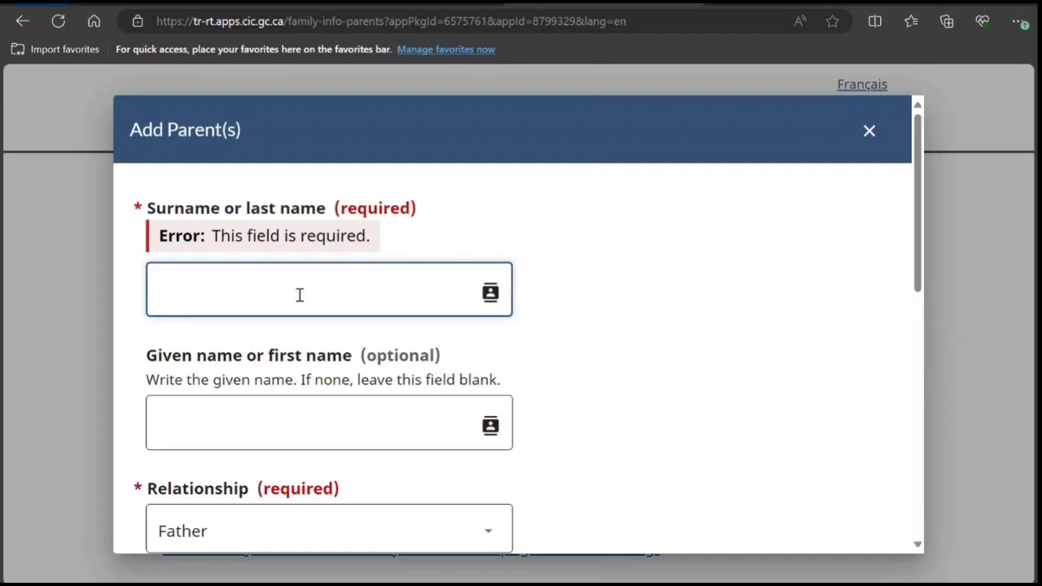
text(Smithq)
key(Tab)
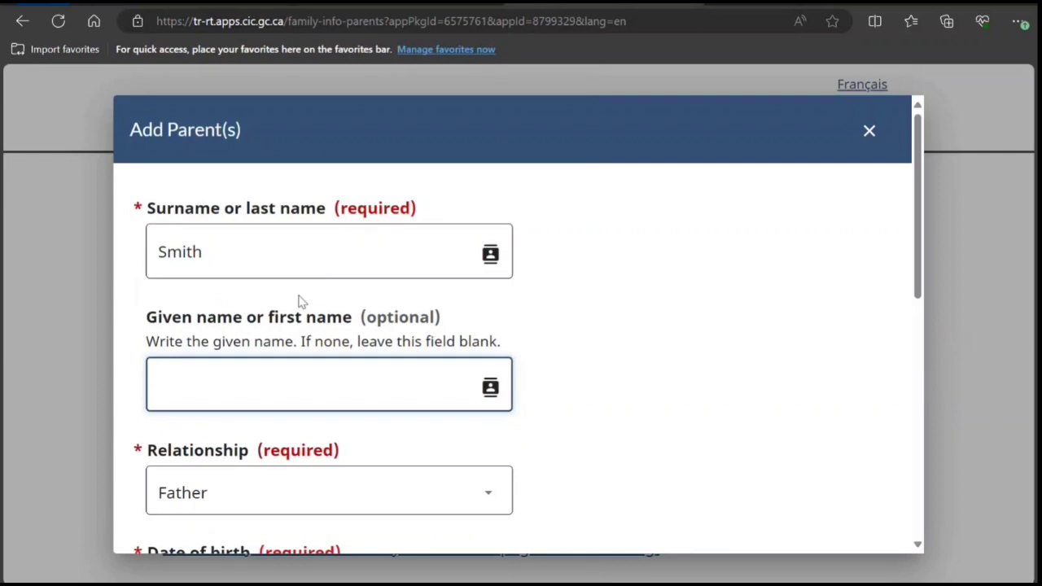
text(Peter)
Fill in the father's date of birth with year, month and day.
scroll(293, 313, down, 3)
click(290, 403)
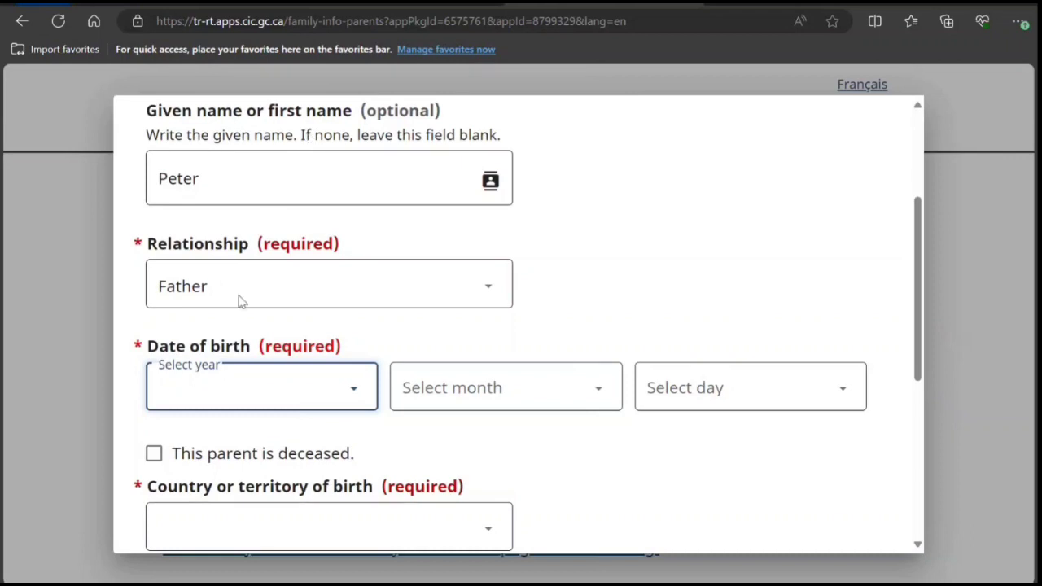
text(1975)
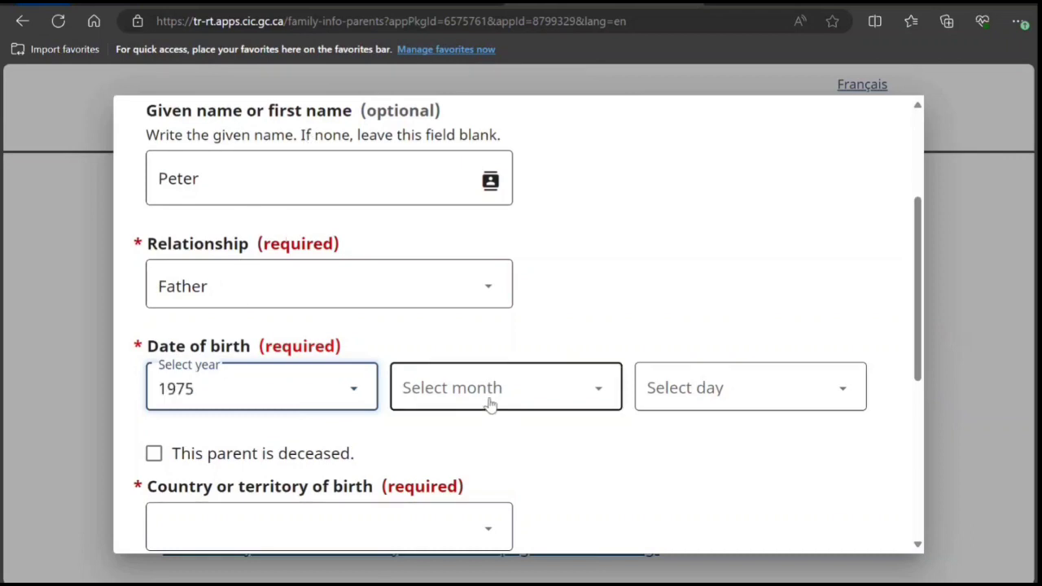
key(Tab)
text(May)
click(652, 389)
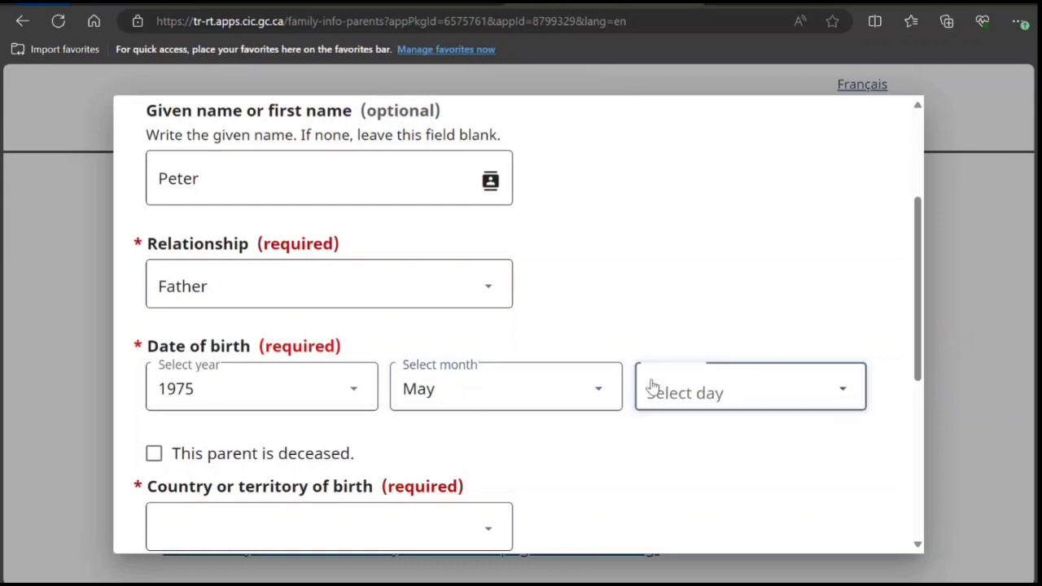
Leave the father not marked as deceased, and set his country of birth to India and present occupation to Retired.
scroll(651, 270, down, 2)
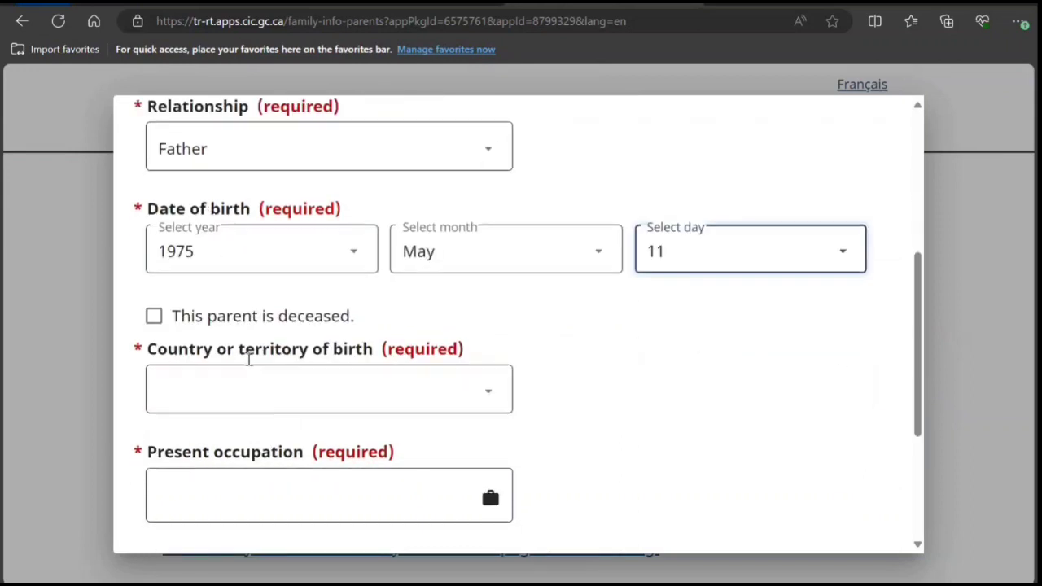
scroll(242, 360, down, 1)
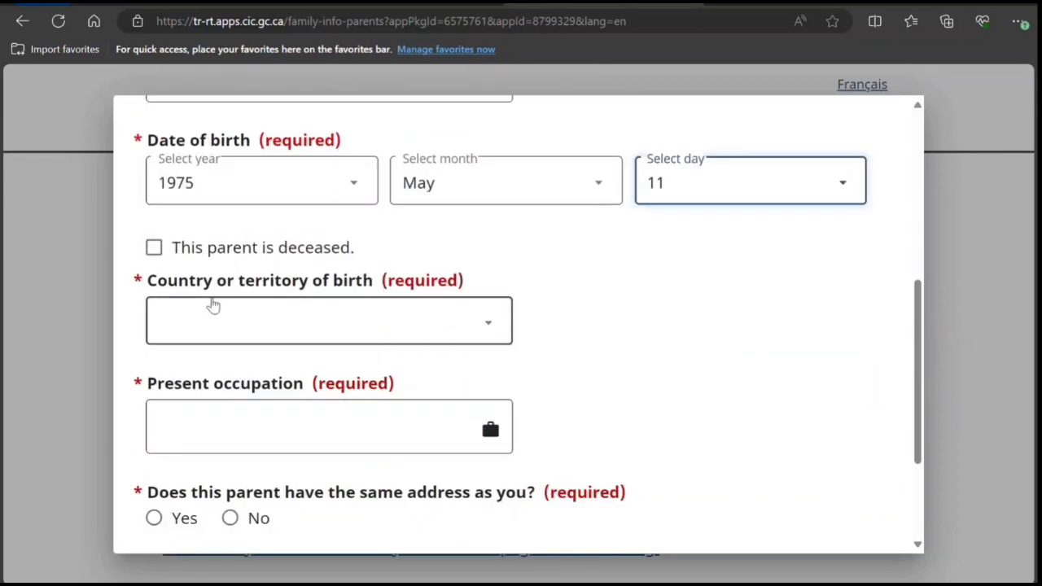
click(154, 251)
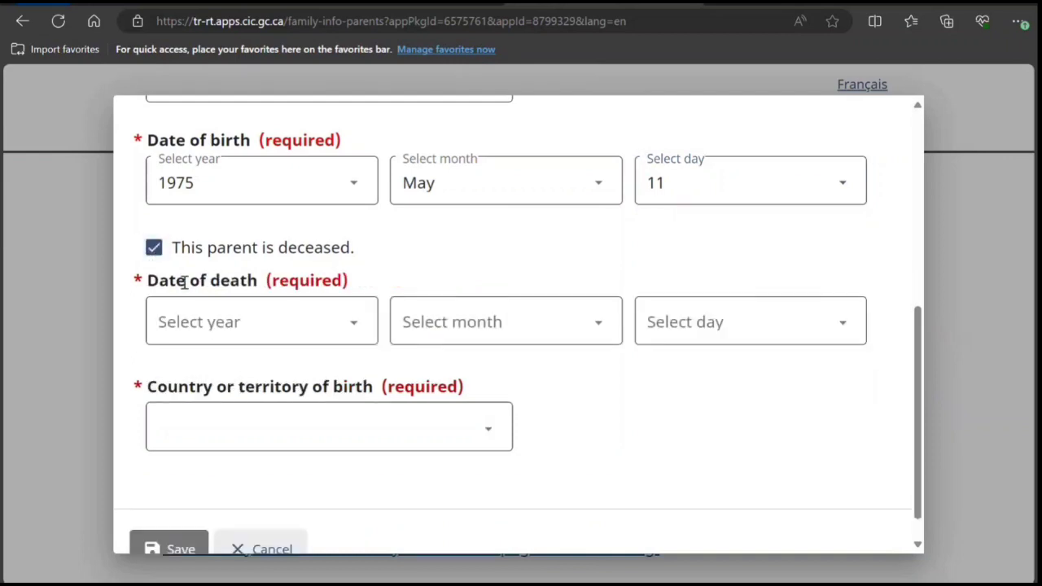
click(154, 248)
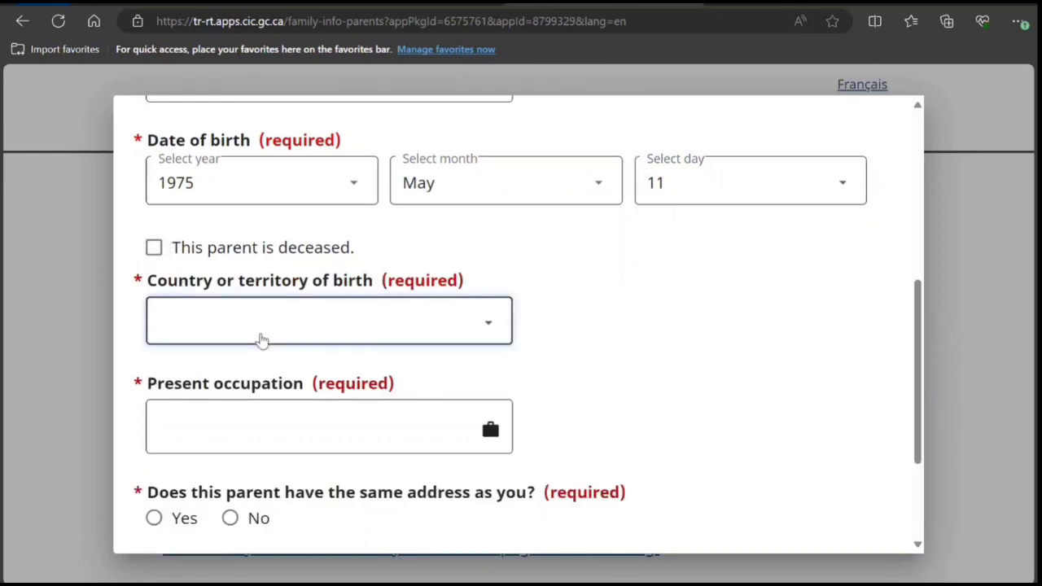
text(in)
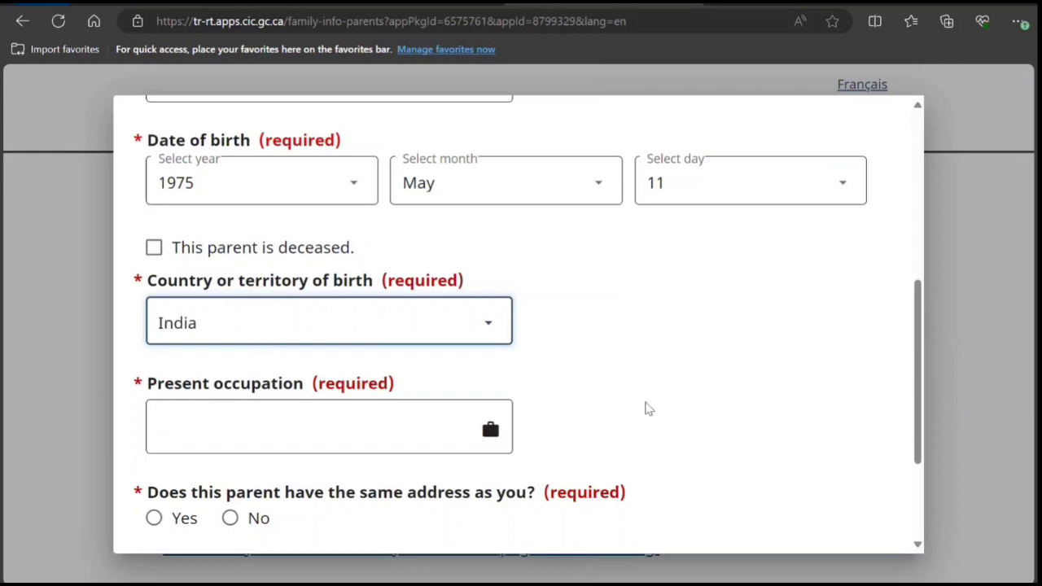
click(410, 419)
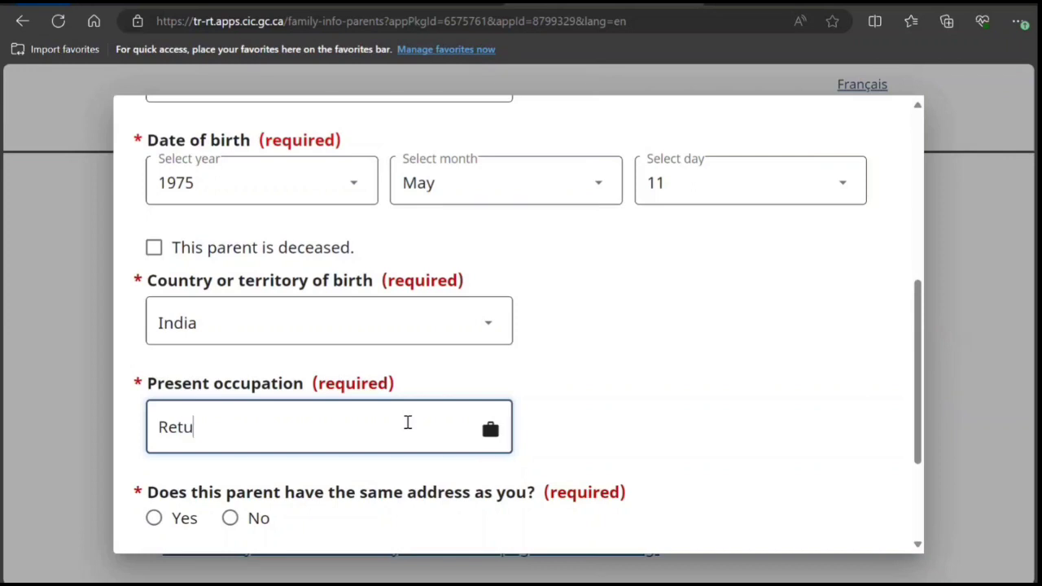
text(Retired)
Answer Yes to the father having the same address and No to him coming to Canada, and save the parent entry.
scroll(365, 430, down, 1)
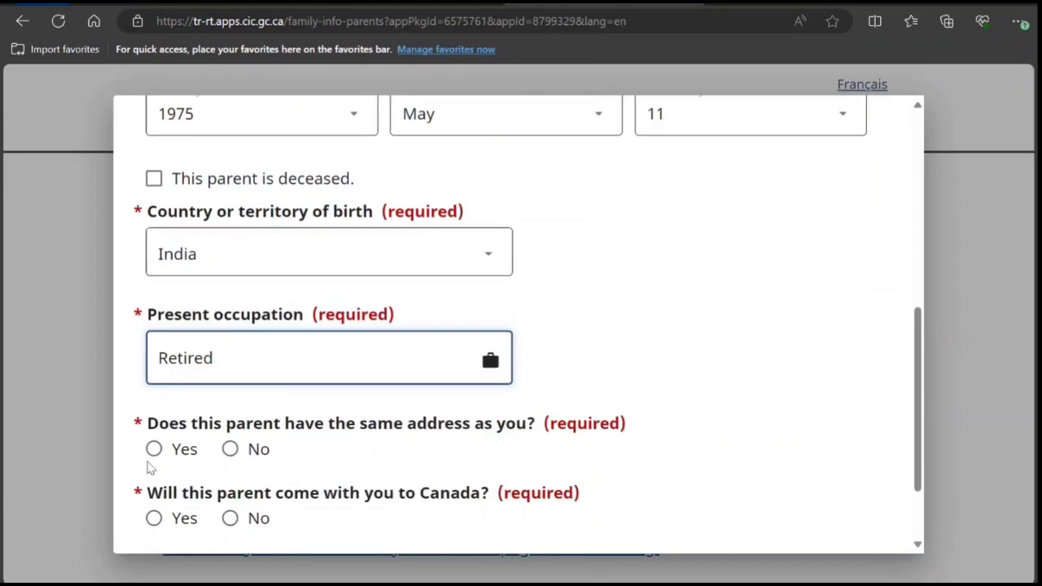
click(154, 452)
scroll(228, 440, down, 2)
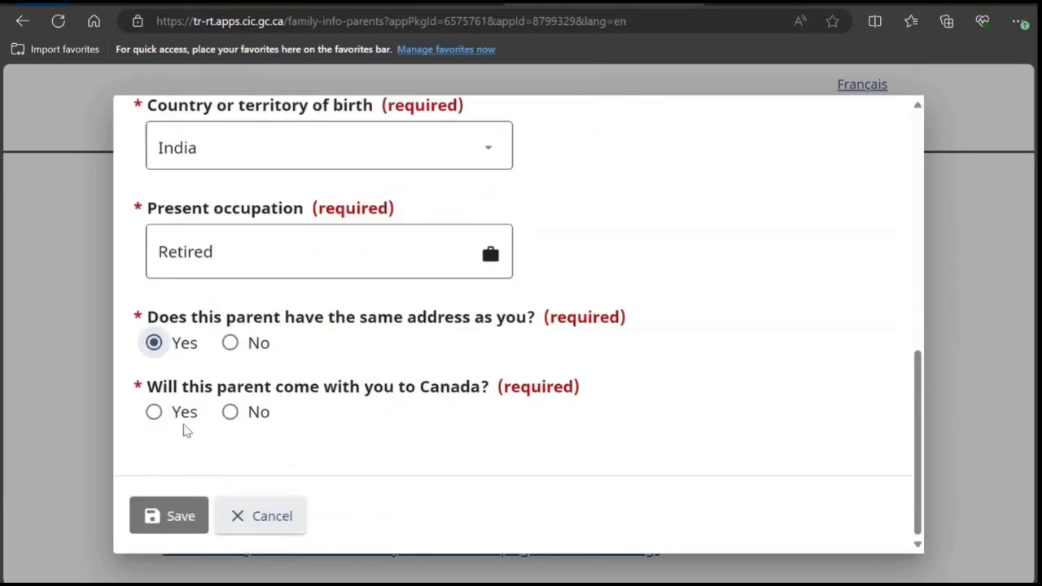
click(229, 412)
click(163, 521)
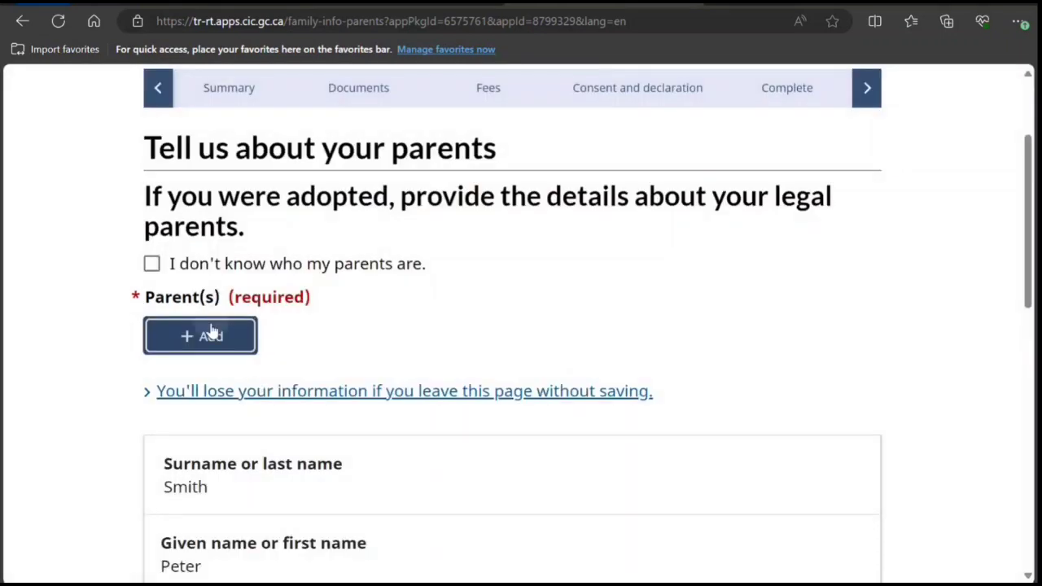
Add a second parent entry with the mother's surname and given name, and set the relationship to Mother.
click(209, 331)
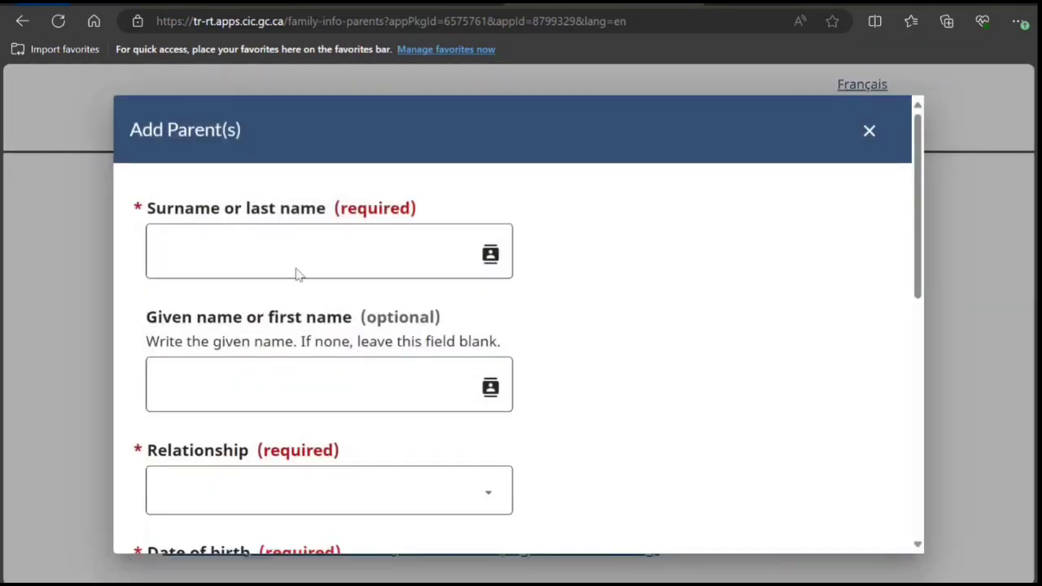
click(300, 251)
text(S)
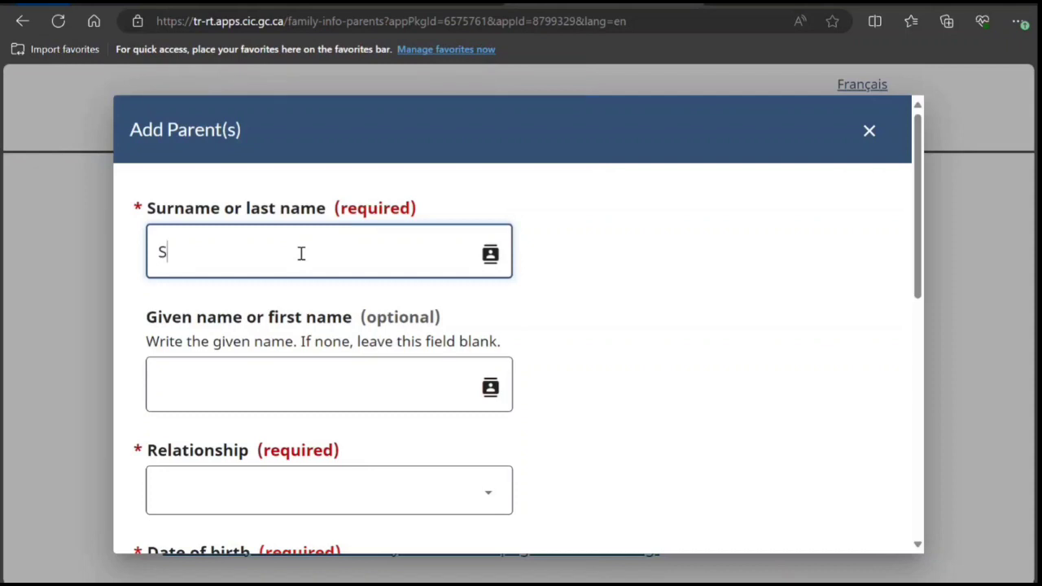
text(mith)
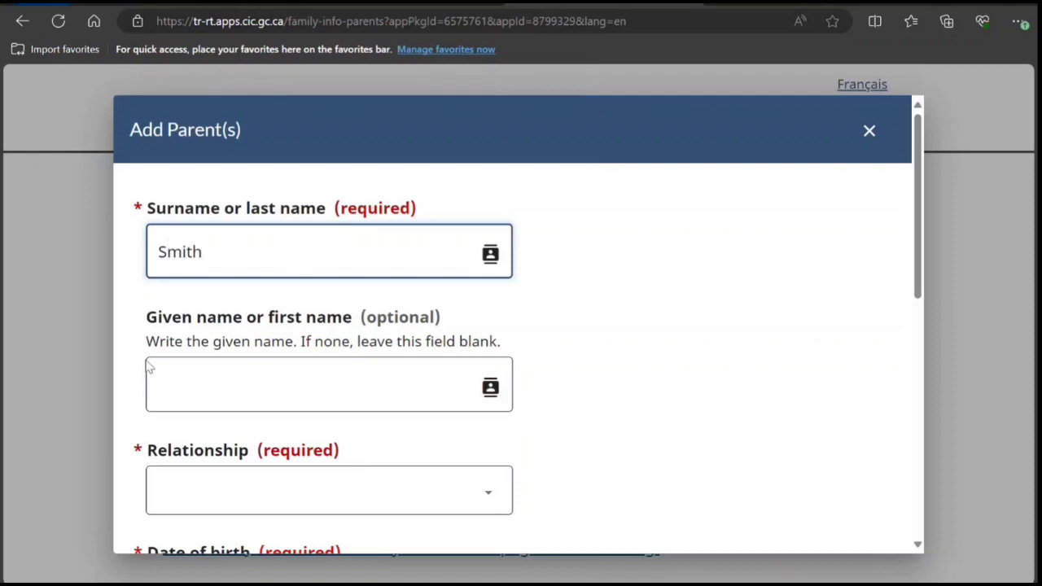
click(230, 407)
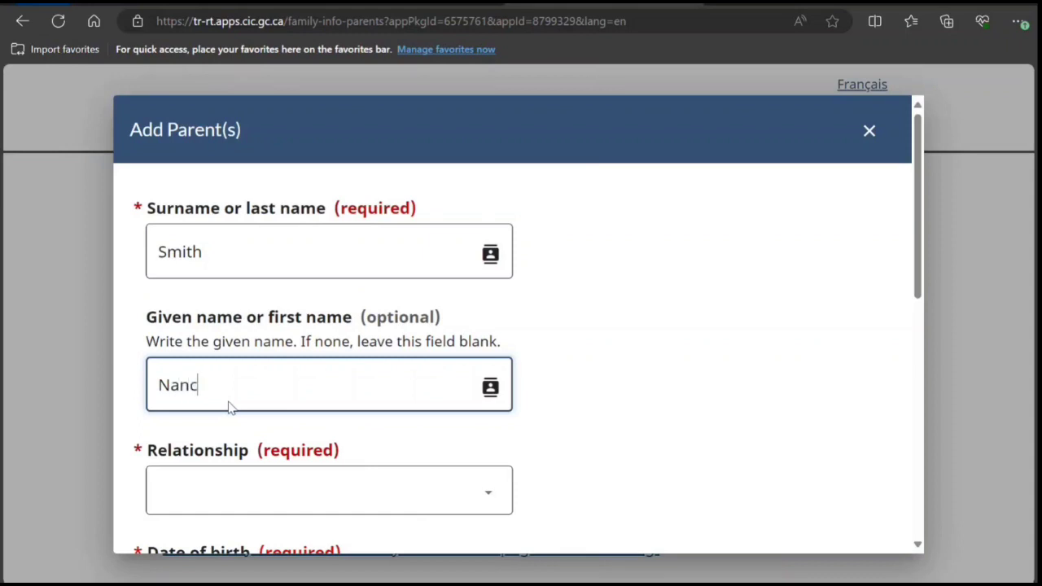
scroll(244, 412, down, 3)
click(269, 309)
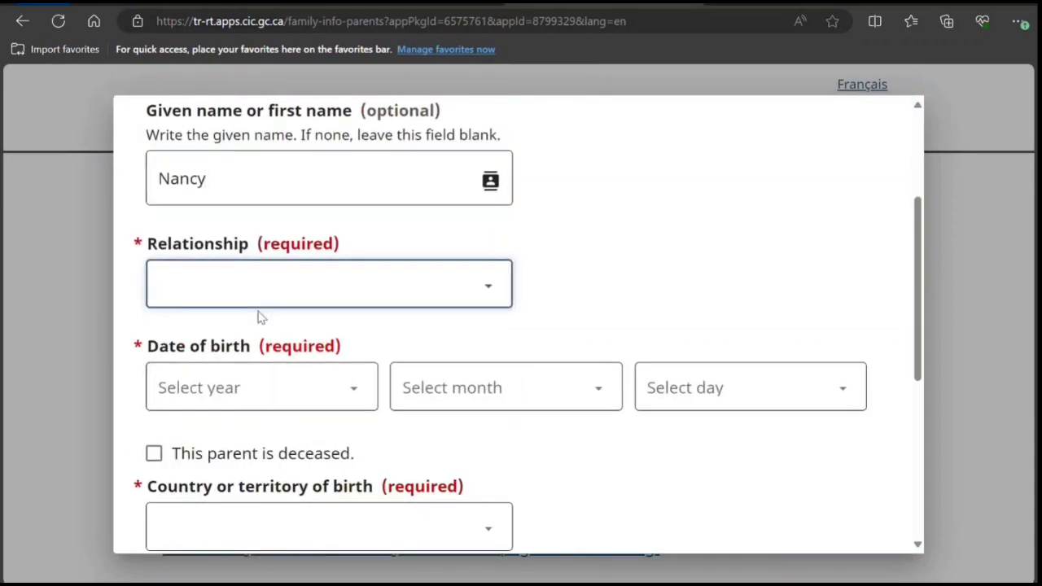
click(244, 371)
Fill in the mother's date of birth with year, month and day.
click(294, 403)
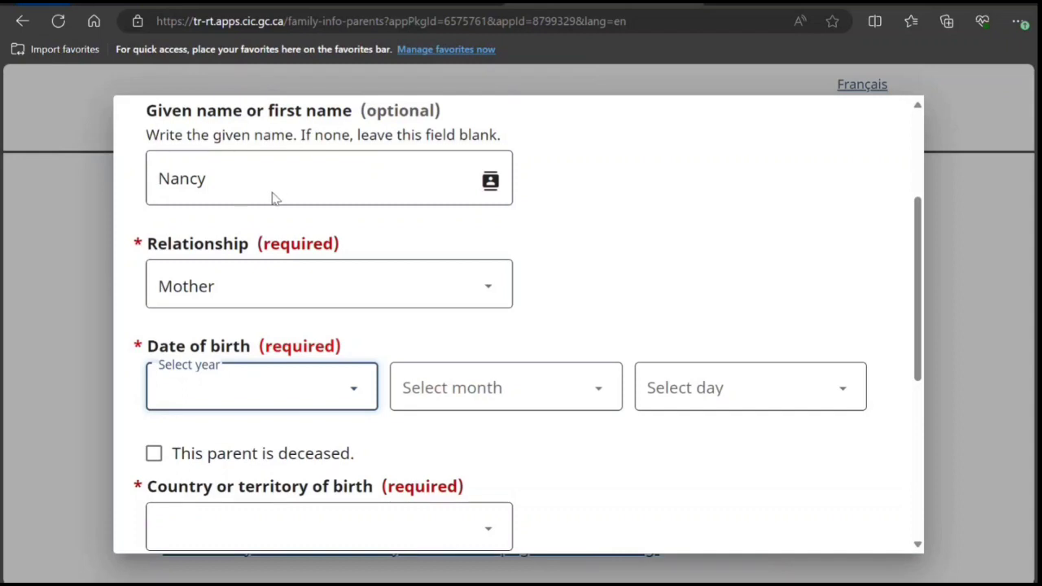
text(1976)
click(486, 389)
text(July)
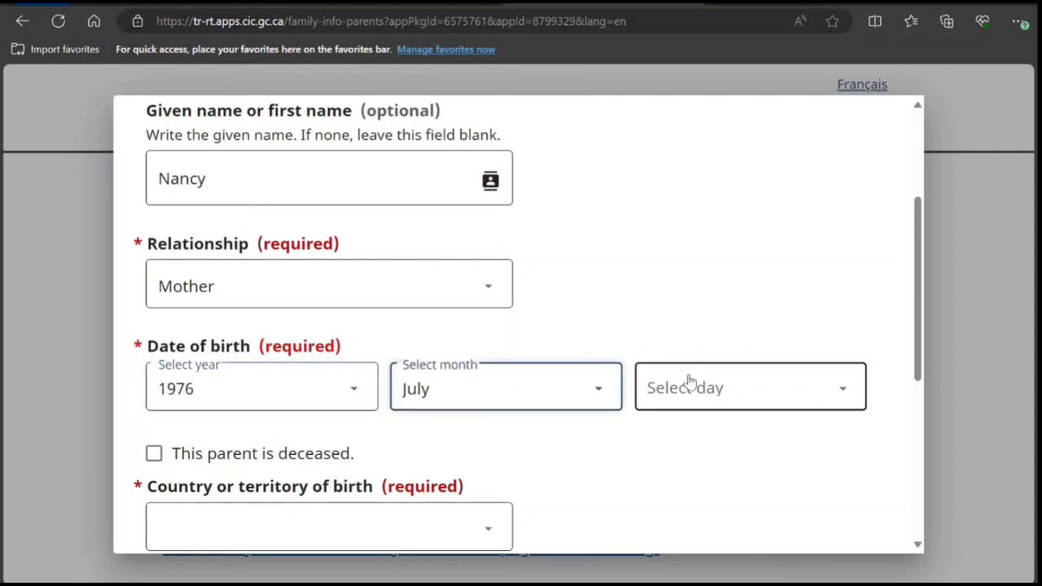
click(689, 378)
text(10)
Set the mother's country of birth to India and her present occupation to Homemaker.
scroll(331, 468, down, 3)
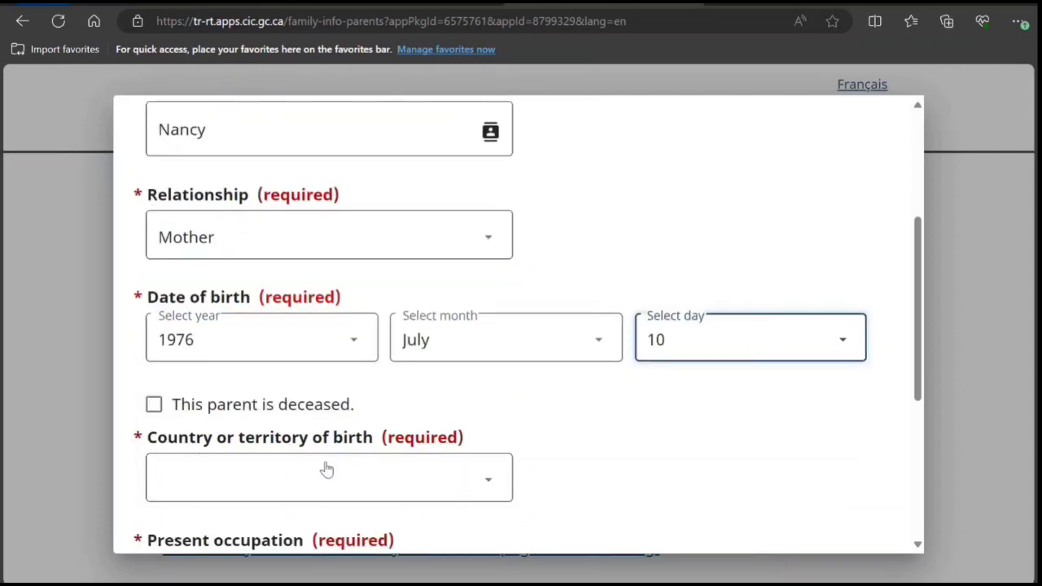
click(342, 338)
text(India)
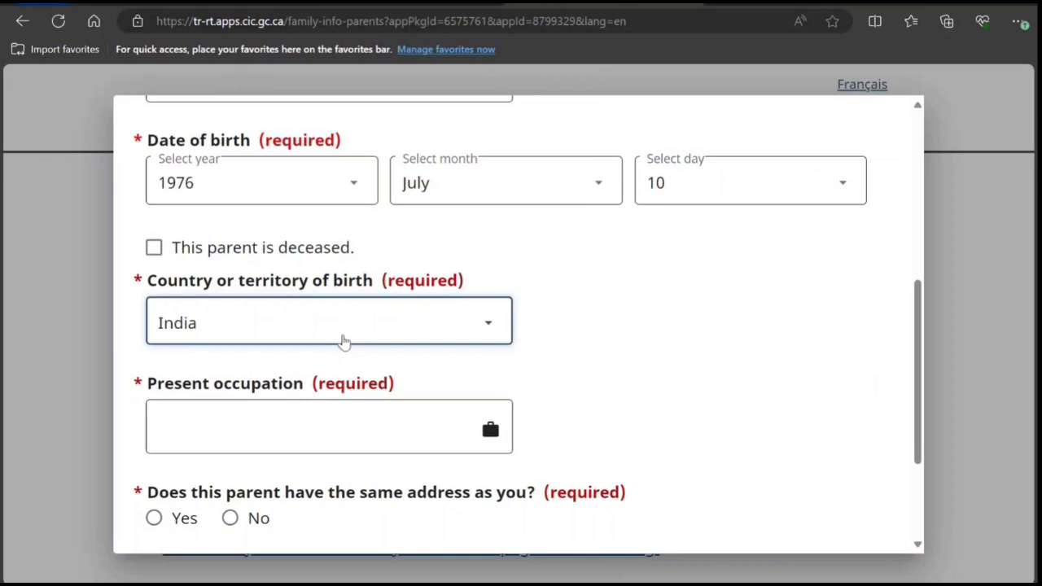
click(378, 433)
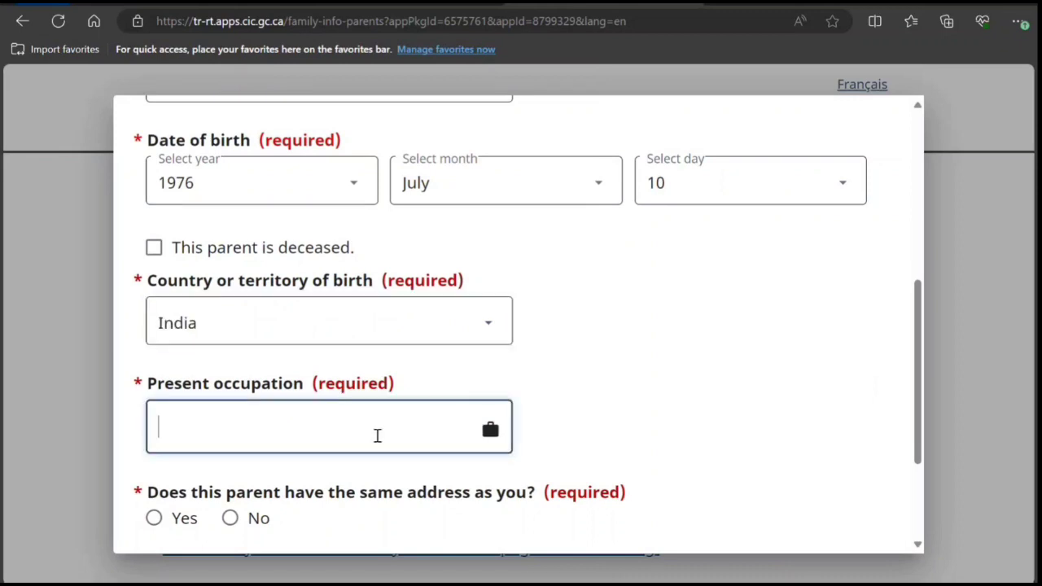
text(Homemaker)
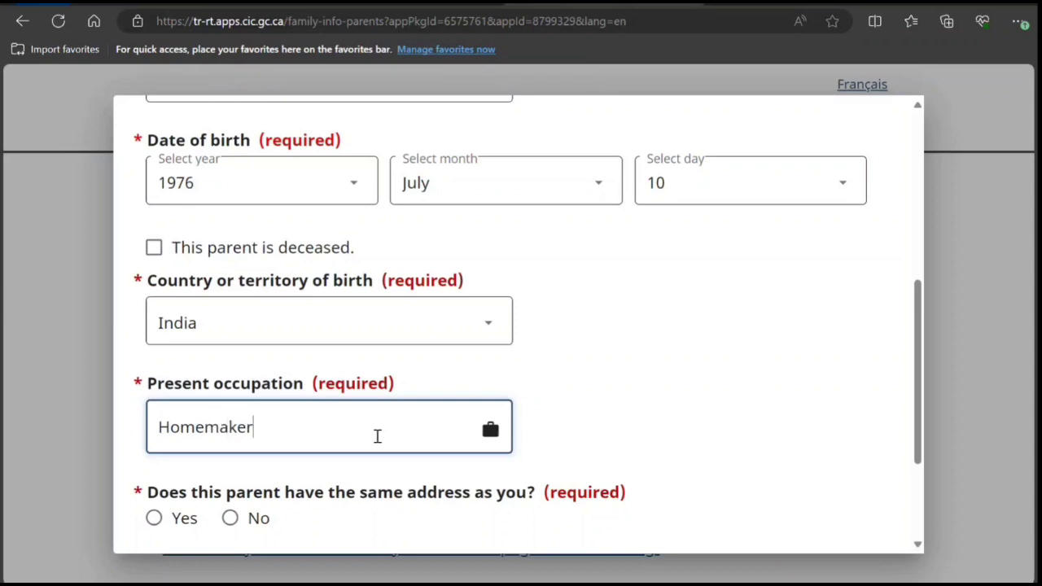
Answer Yes to the mother having the same address and No to her coming to Canada, and save the parent entry.
scroll(326, 407, down, 2)
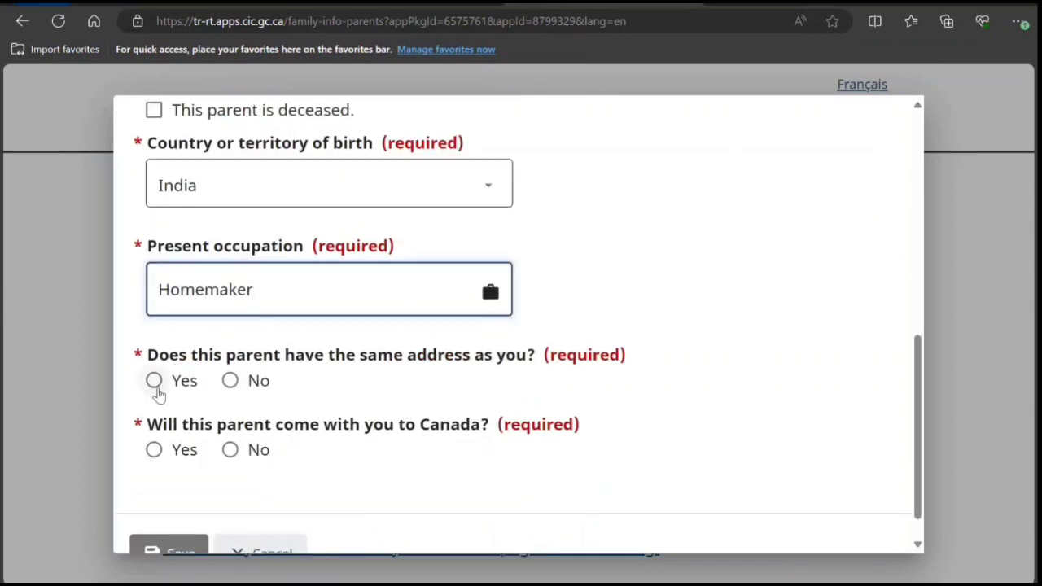
click(188, 392)
click(230, 451)
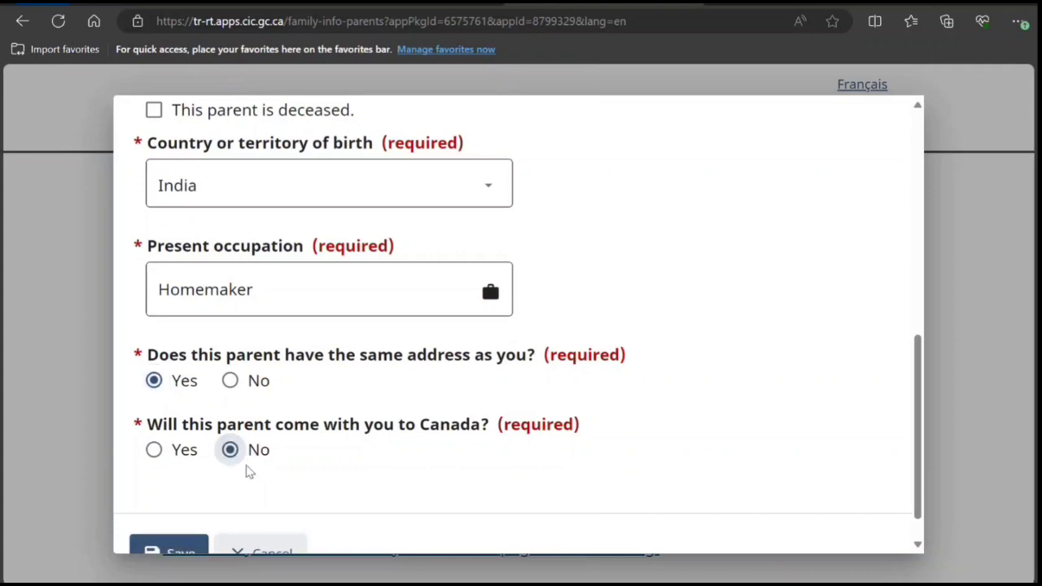
scroll(202, 469, down, 1)
click(181, 516)
Save the completed parents page and continue to the applicant's language questions.
scroll(293, 449, down, 5)
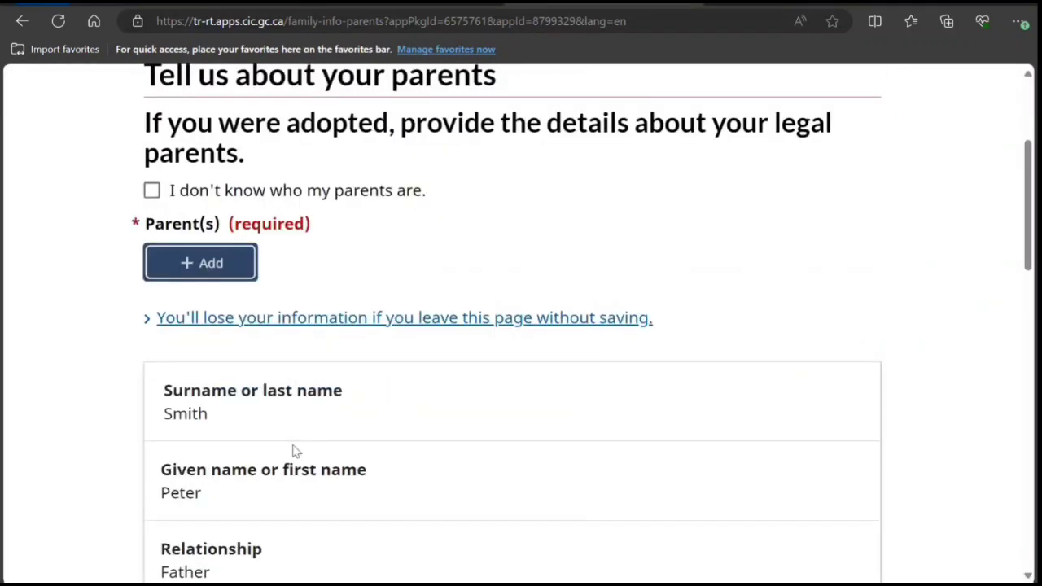
scroll(293, 450, down, 5)
click(756, 272)
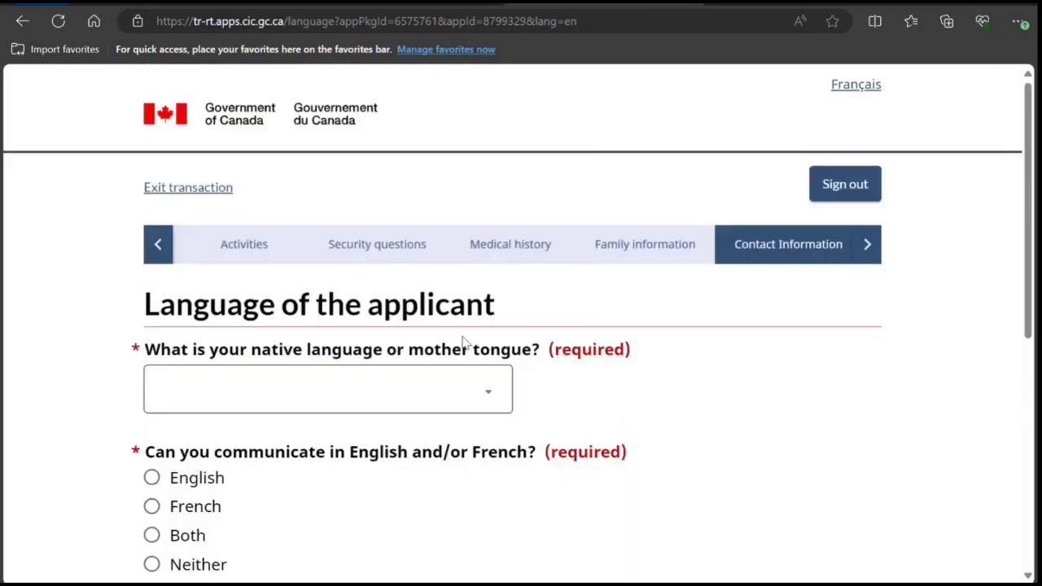
Set the applicant's native language to Hindi.
key(h)
key(h)
key(h)
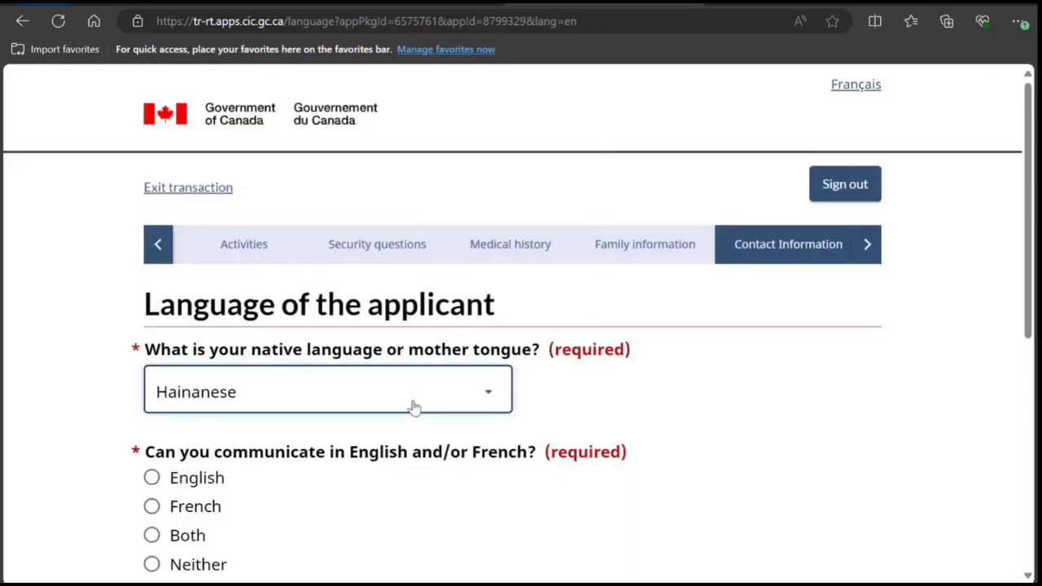
key(h)
key(h)
key(h)
key(h)
key(h)
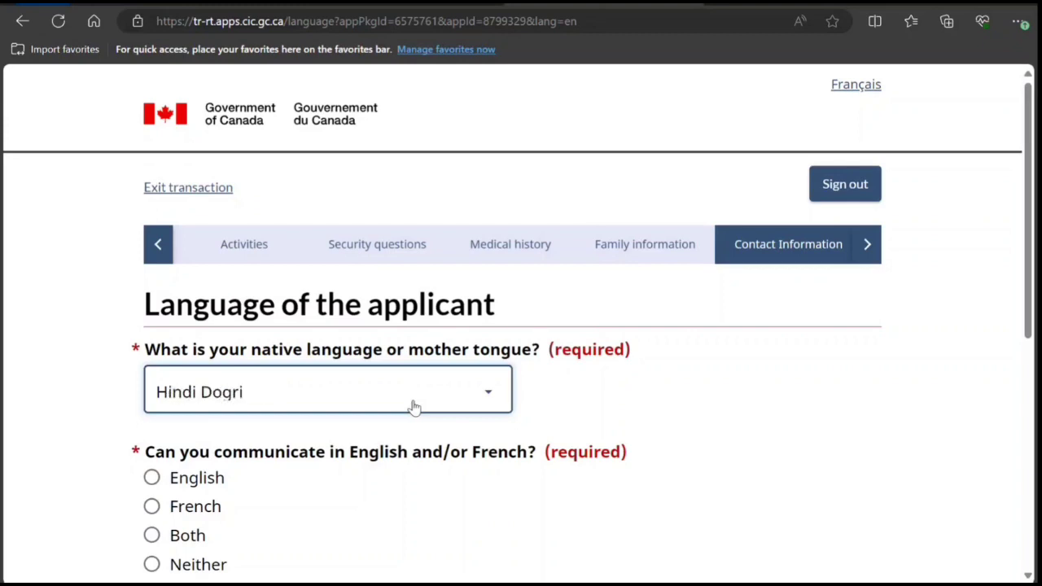
key(h)
Choose English as both the language of communication and the contact language, and save and continue to the email page.
scroll(337, 345, down, 3)
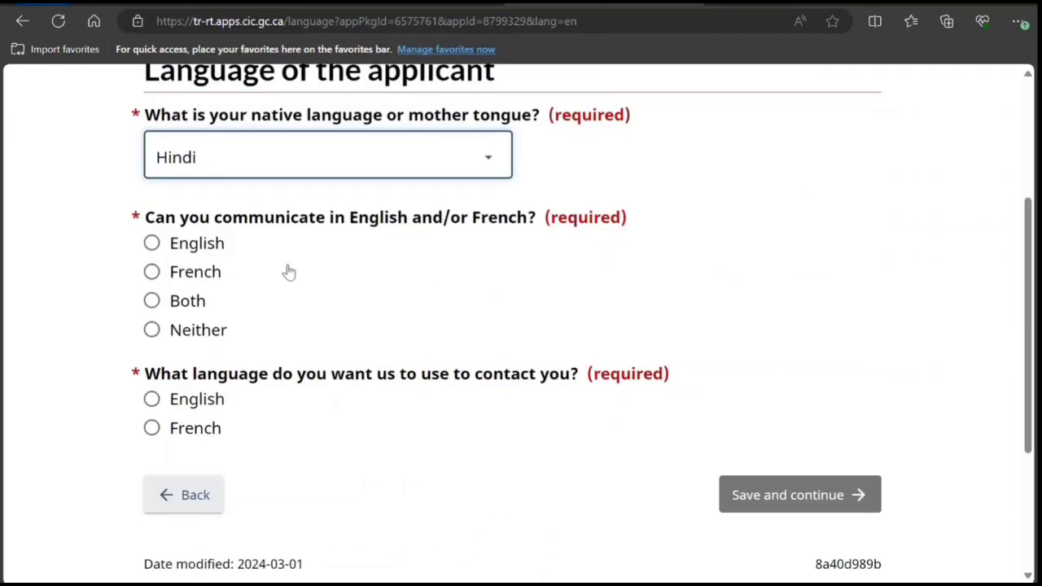
click(152, 243)
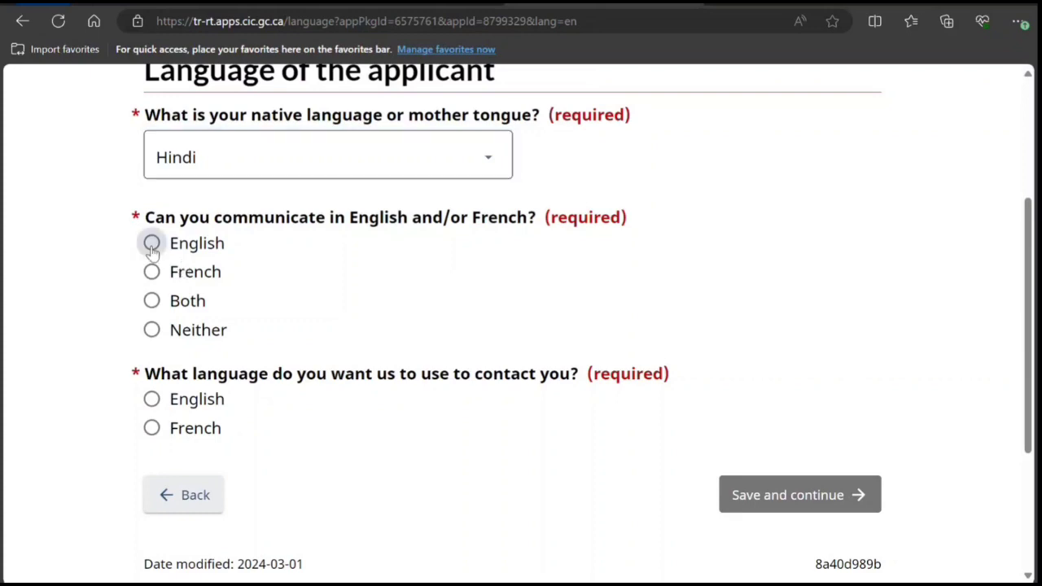
click(151, 399)
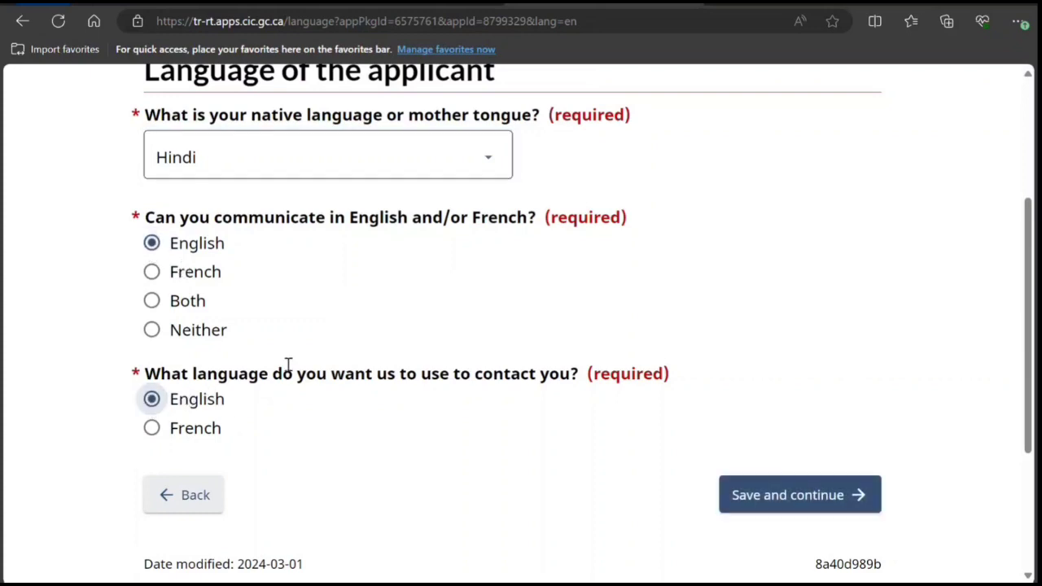
scroll(288, 363, down, 3)
click(830, 268)
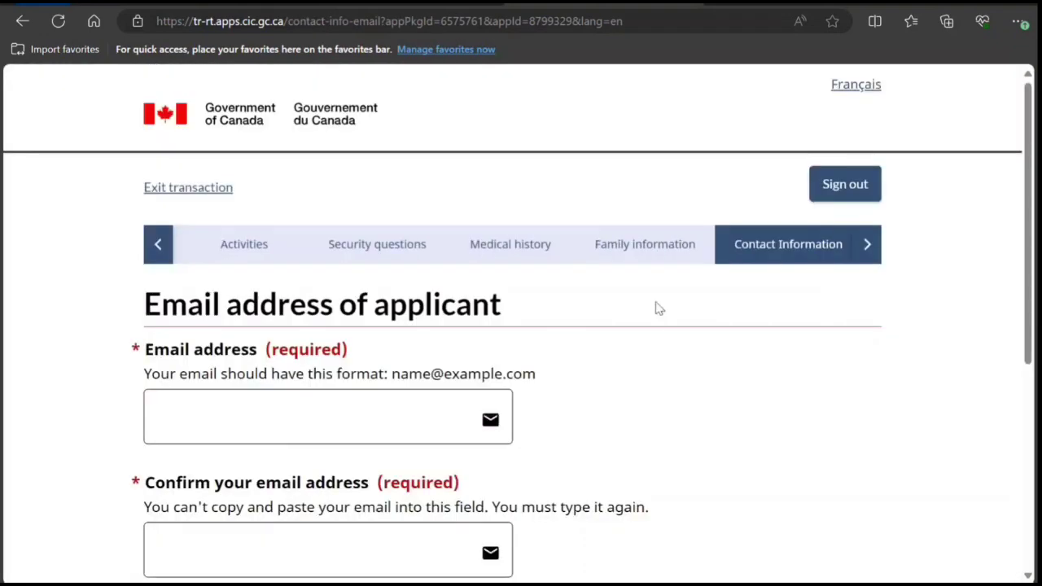
Enter the applicant's email address.
scroll(410, 391, down, 2)
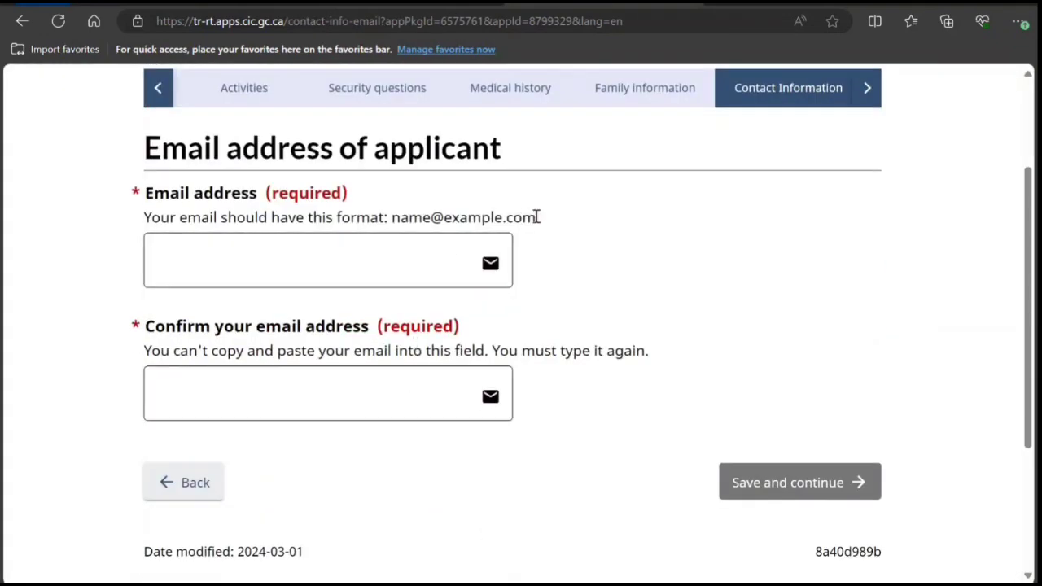
drag(537, 216, 399, 218)
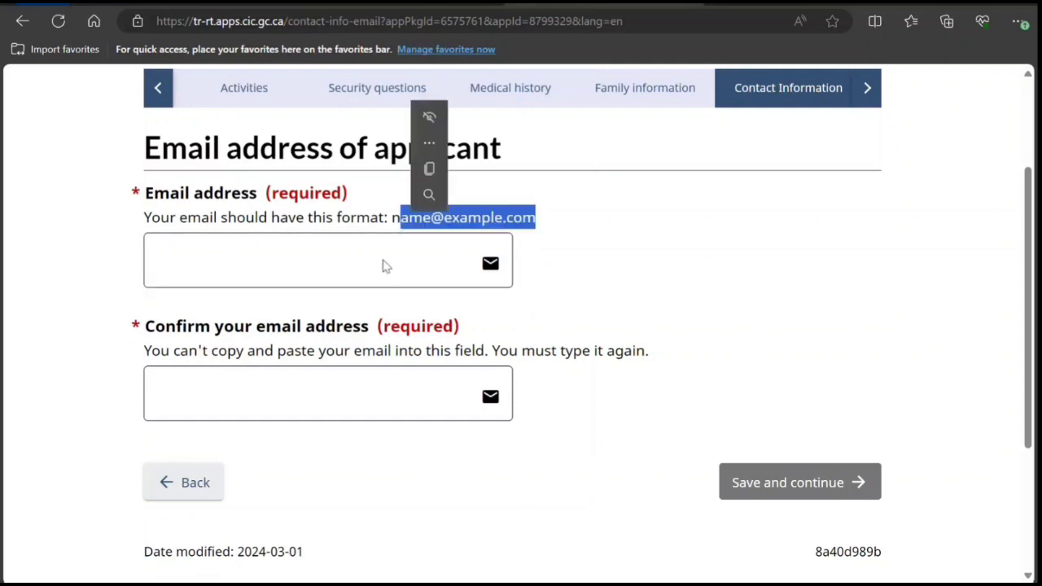
click(385, 266)
text(na)
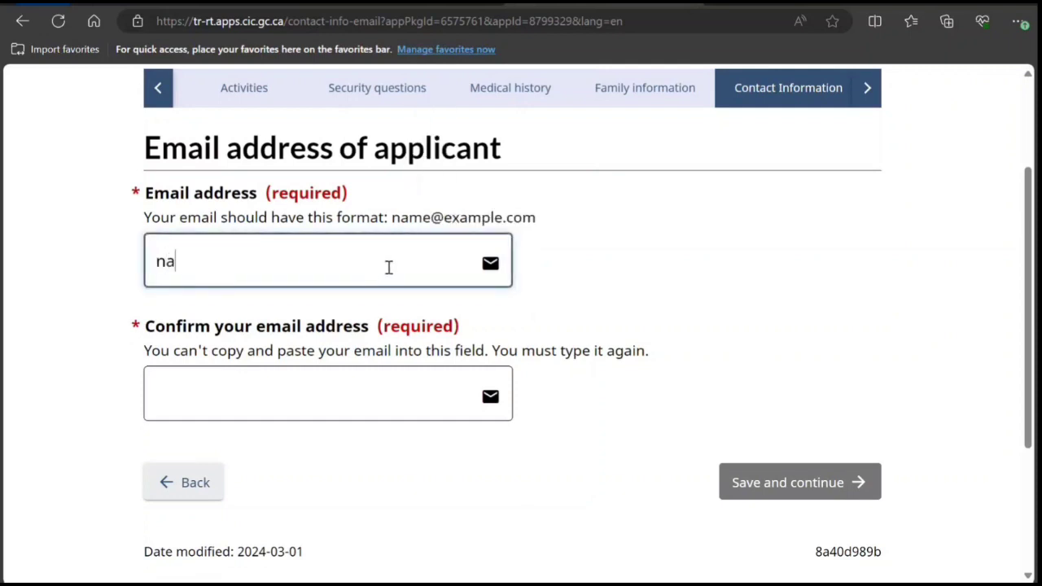
text(me@exampl)
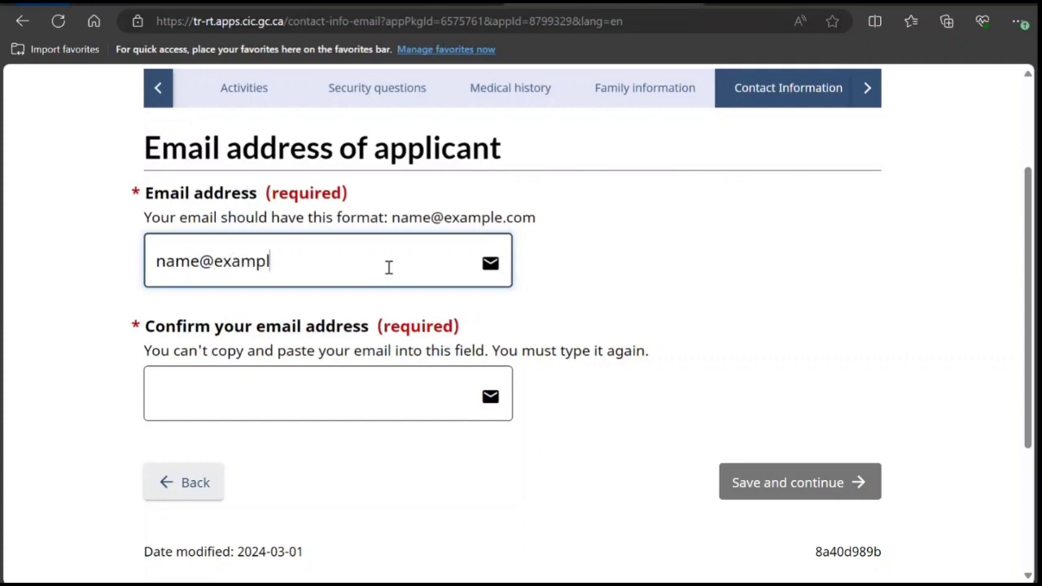
text(e.com)
Repeat the email address in the confirmation field, and save and continue to the telephone page.
click(335, 384)
text(n)
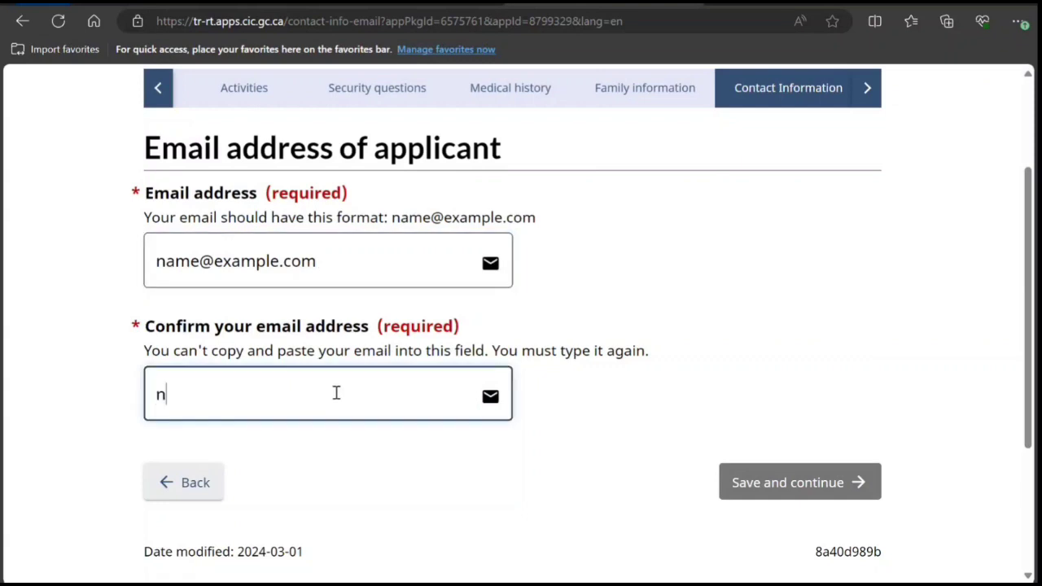
text(ame@)
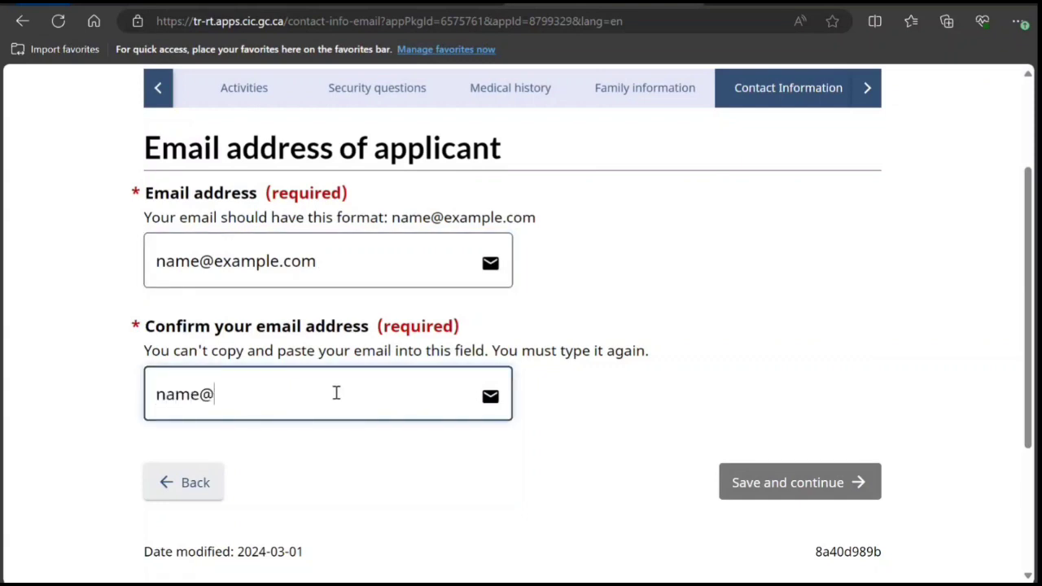
text(exampl)
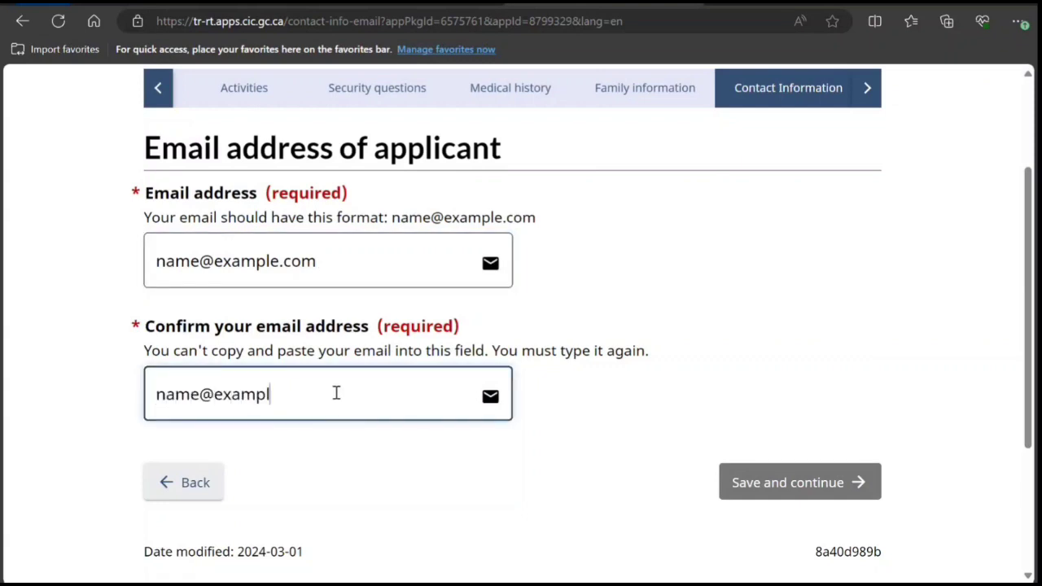
text(e.com)
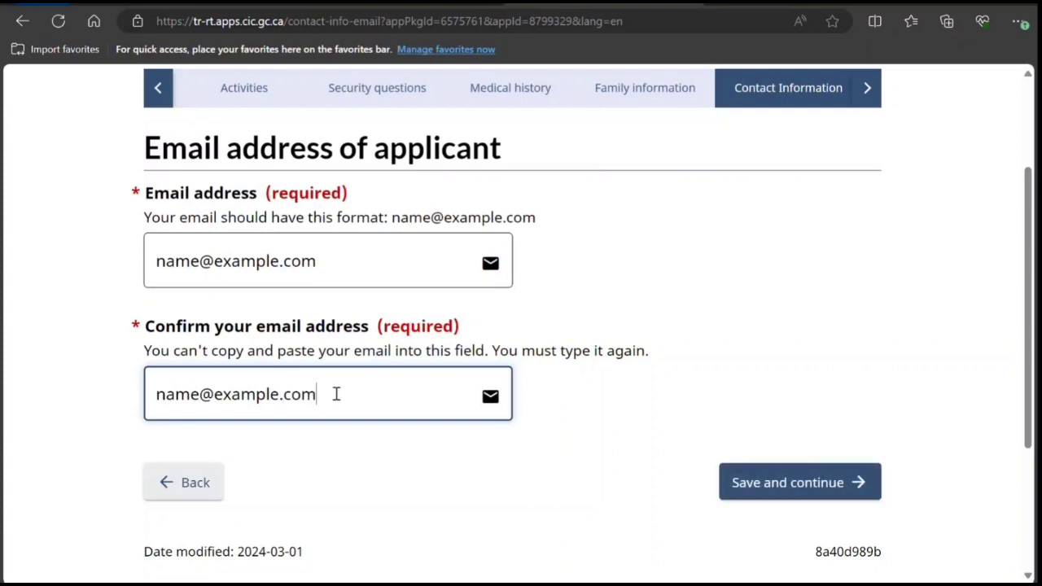
scroll(644, 444, down, 1)
click(765, 411)
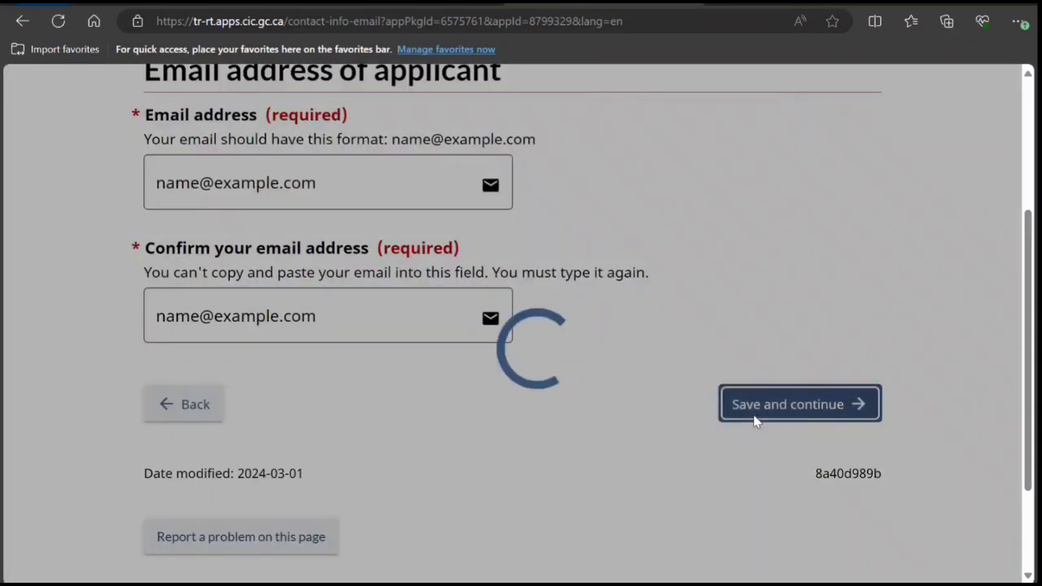
Add a telephone entry of type Cellular with country or territory Other and dial code 91.
scroll(658, 419, down, 2)
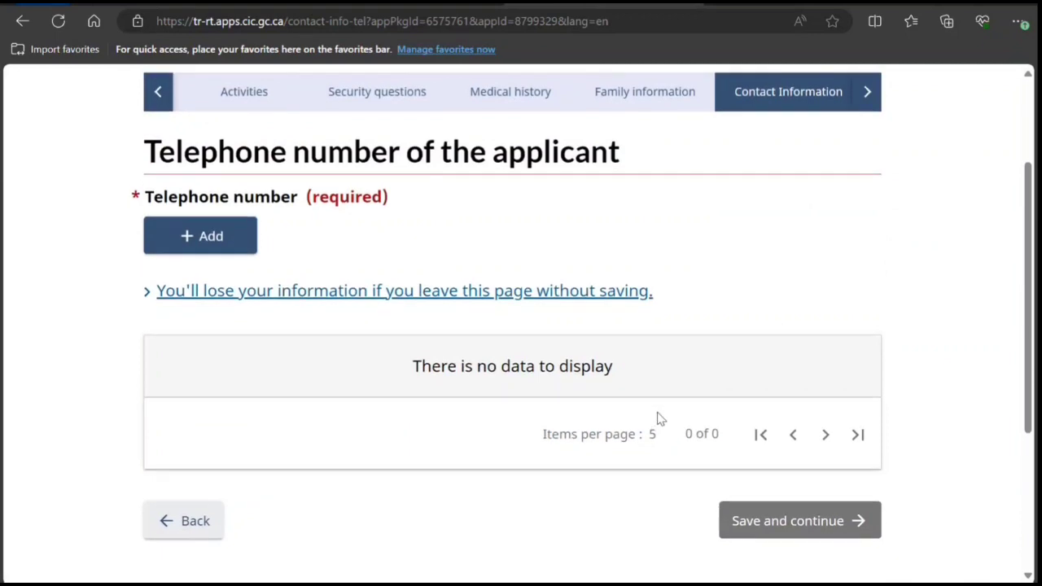
scroll(658, 418, up, 1)
click(242, 304)
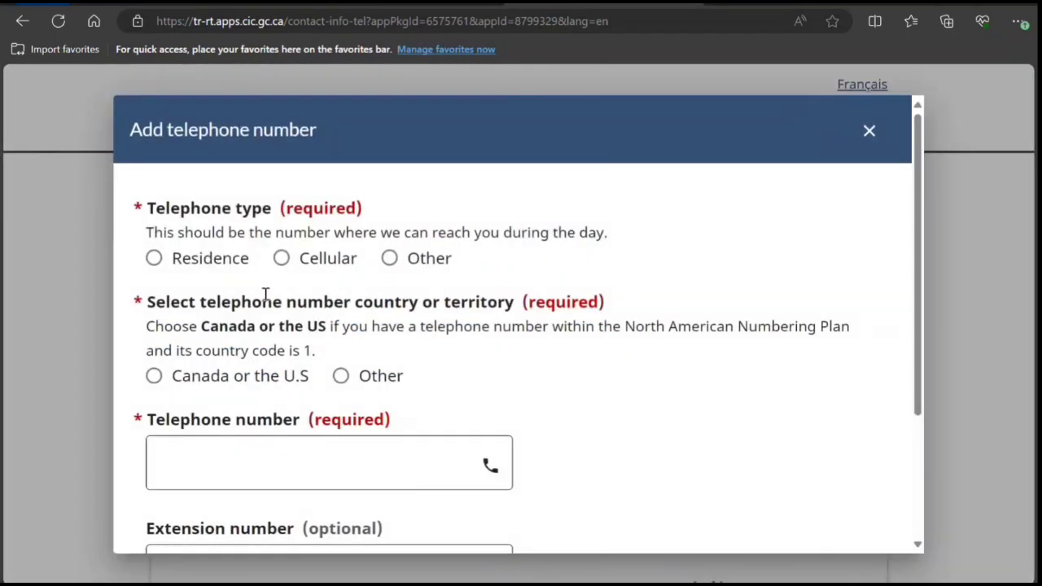
click(281, 258)
click(340, 376)
scroll(342, 382, down, 2)
click(326, 319)
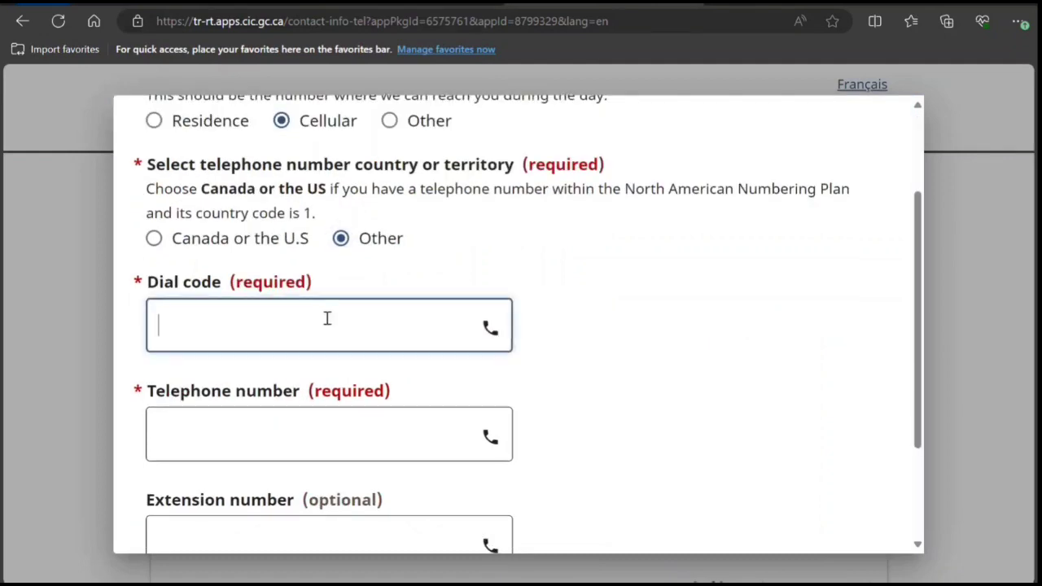
text(91)
Enter the applicant's telephone number, shortening it to an accepted length, and save the entry without an extension.
scroll(330, 325, down, 2)
click(286, 292)
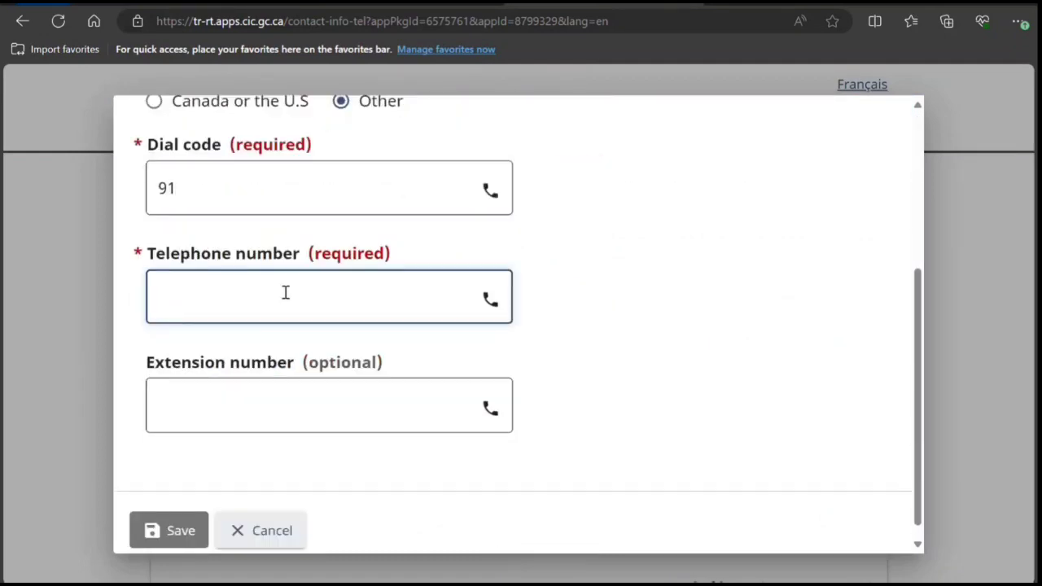
text(89898989898989)
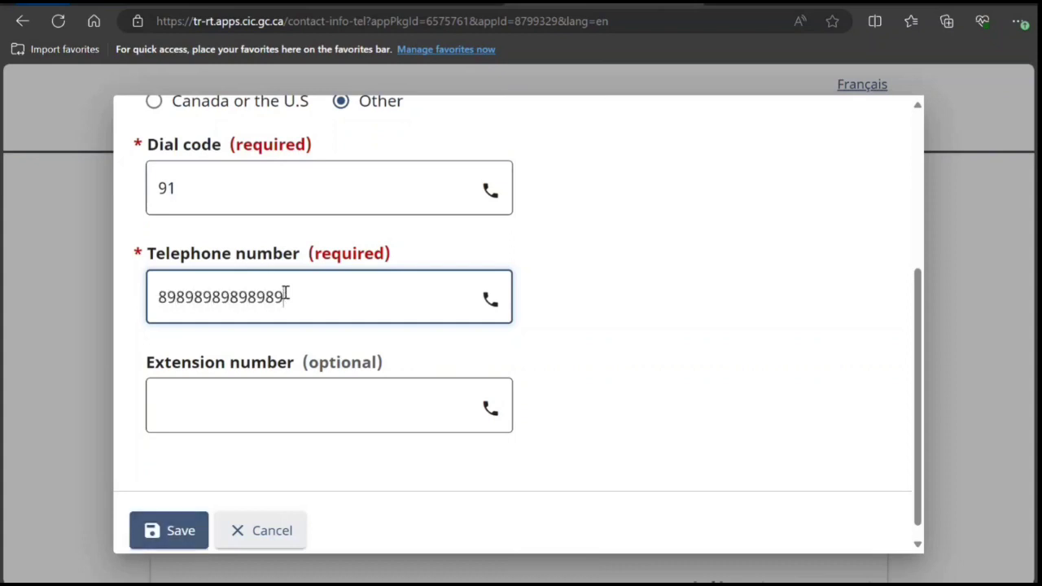
text(898)
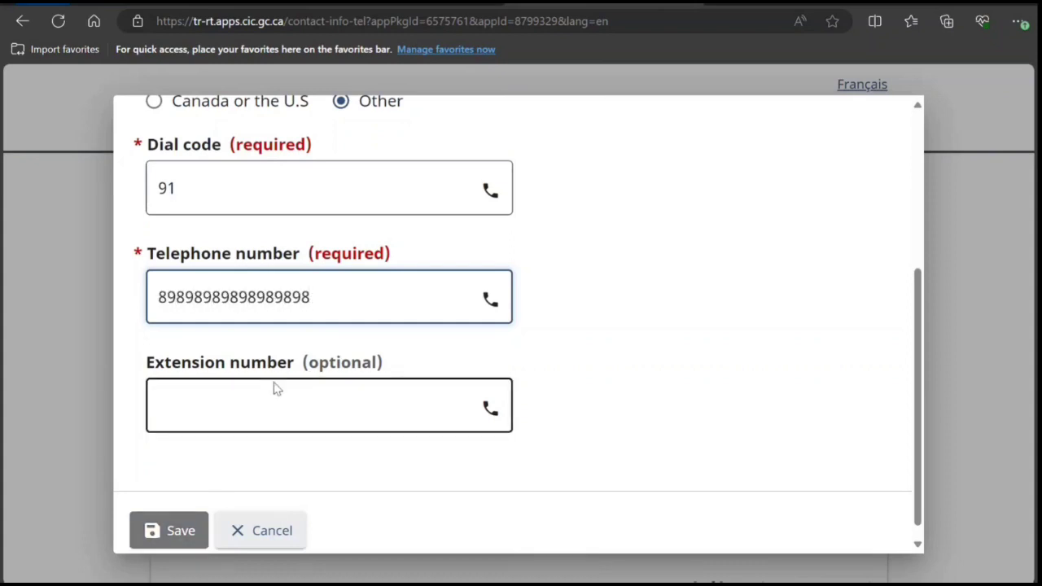
key(BackSpace)
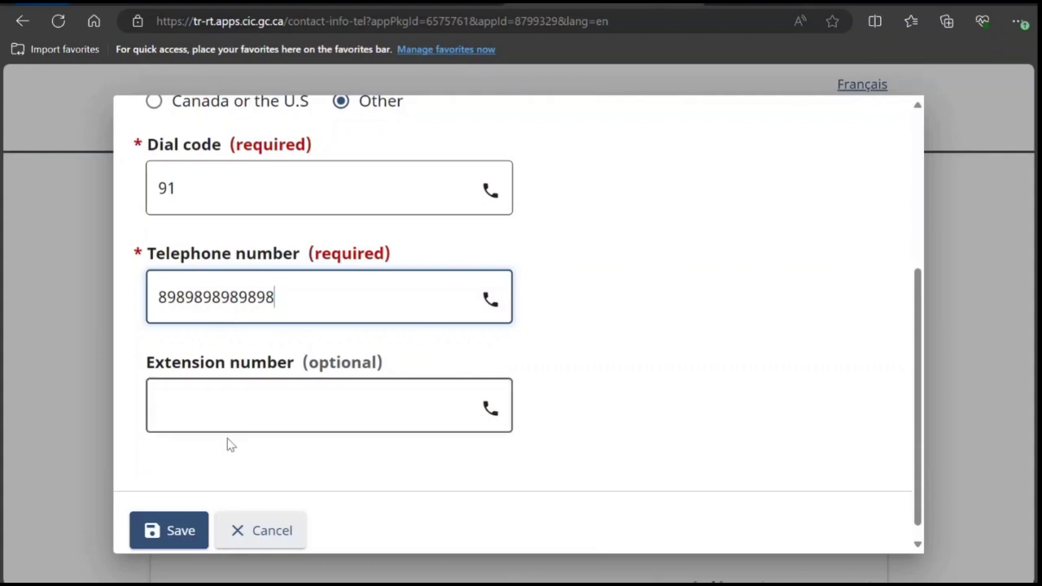
click(177, 537)
Save the telephone page and continue to the summary of the application's information.
scroll(295, 396, down, 5)
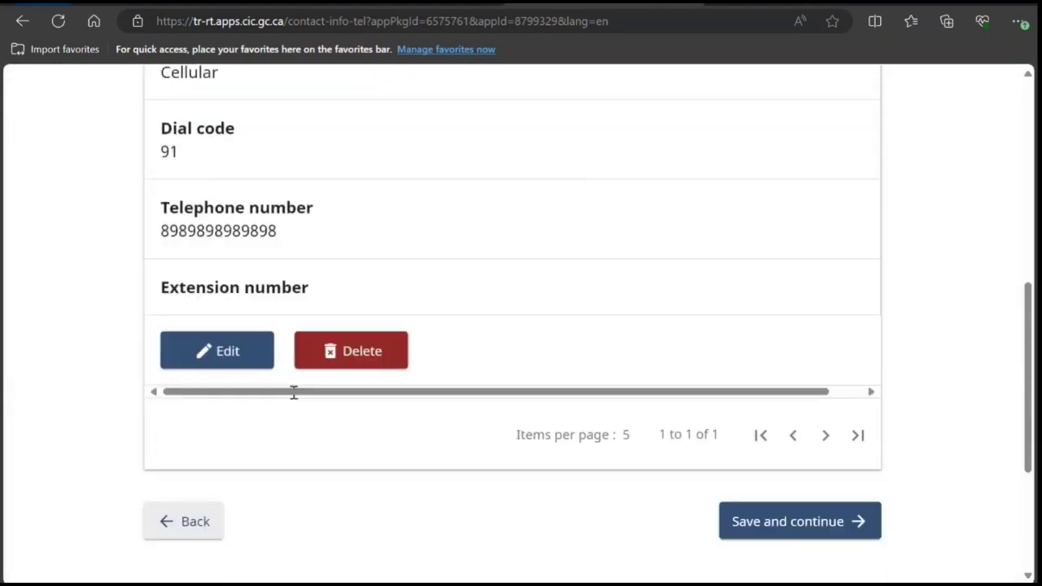
scroll(754, 269, down, 3)
click(767, 295)
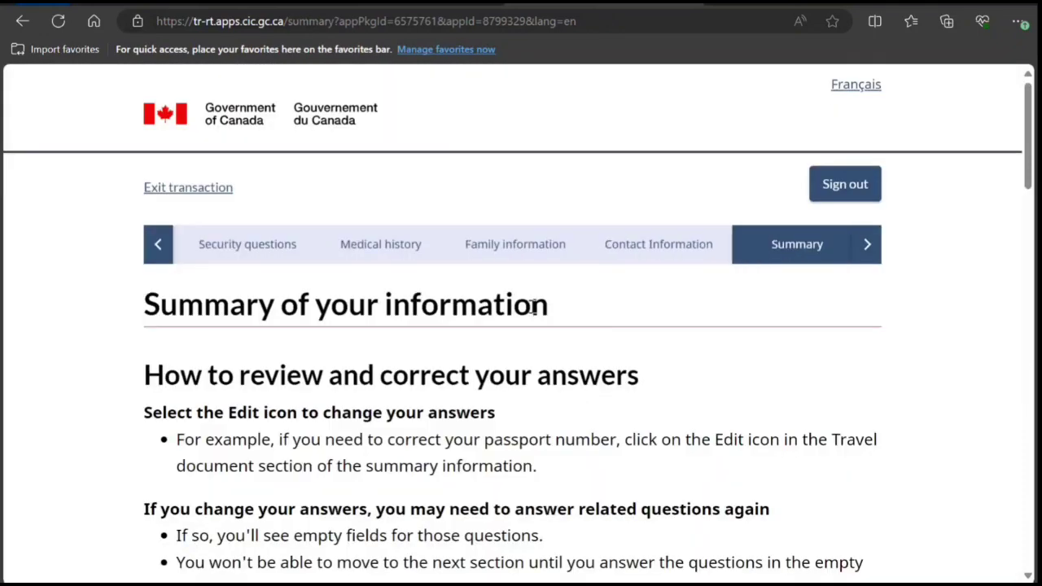
scroll(531, 308, down, 3)
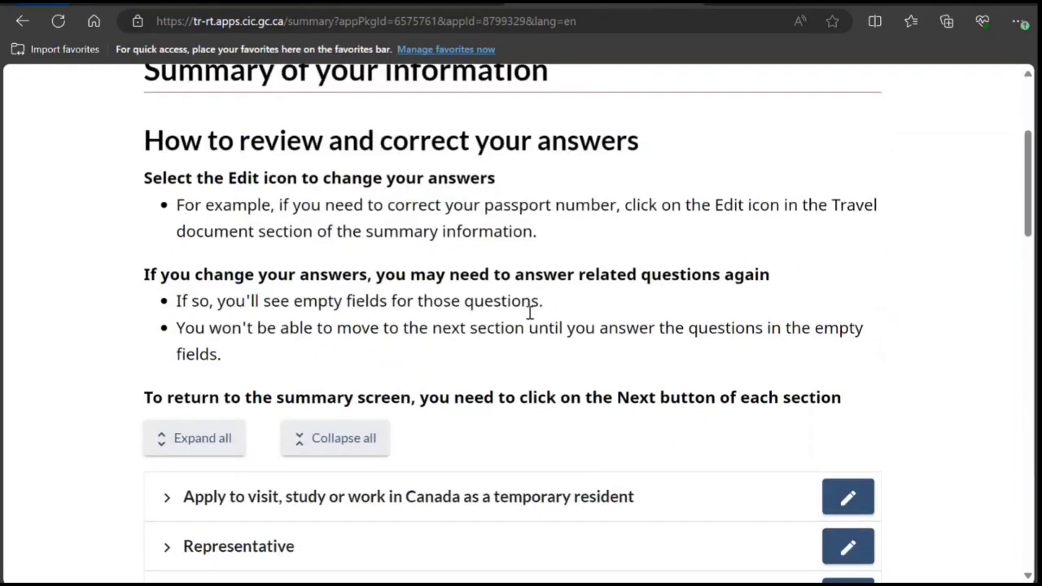
Look through the sections of the application summary and expand the Telephone number of the applicant section to review its answers.
scroll(529, 317, down, 15)
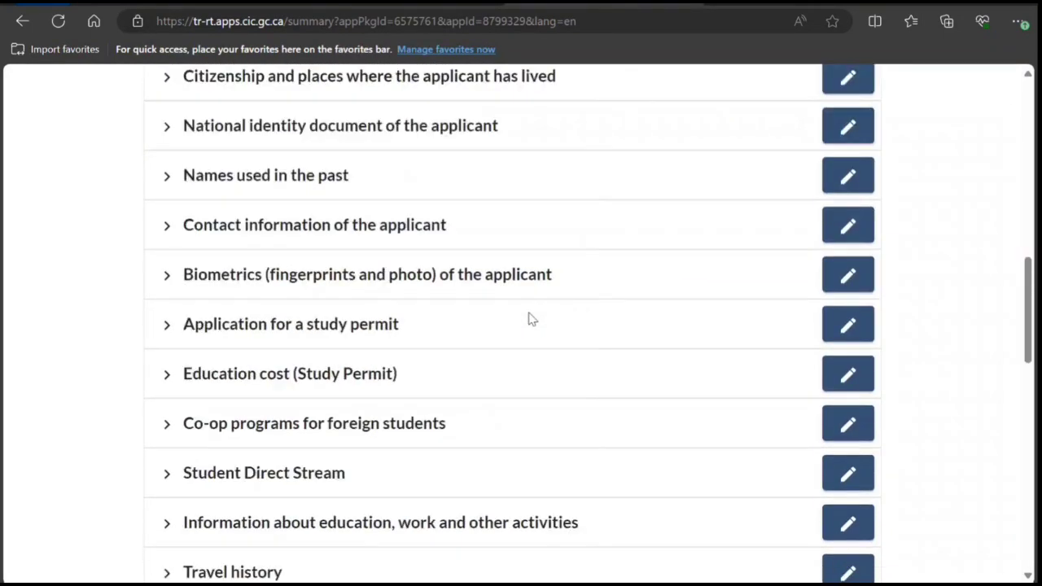
scroll(530, 319, down, 2)
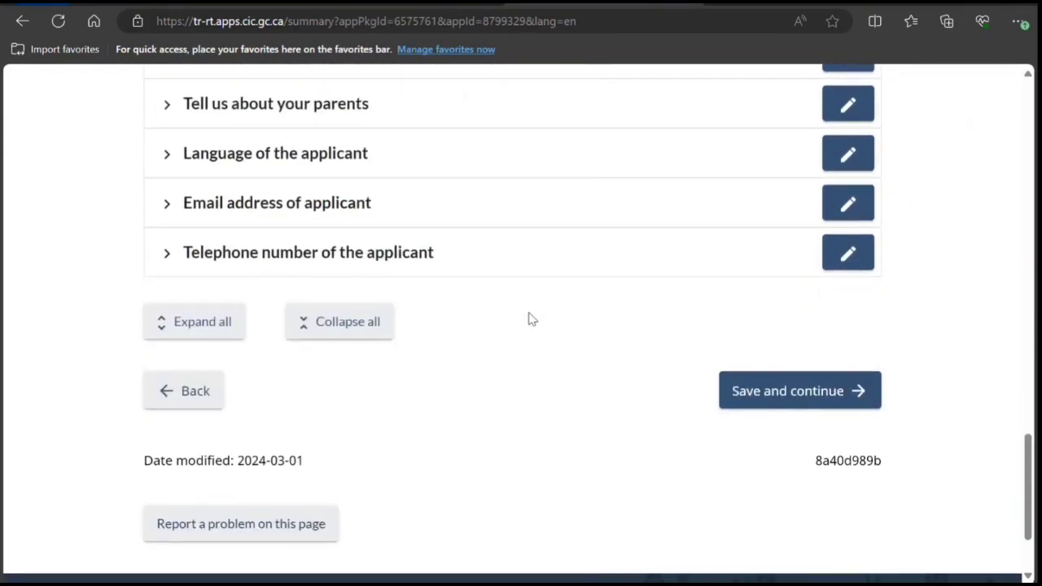
click(166, 255)
scroll(610, 260, up, 6)
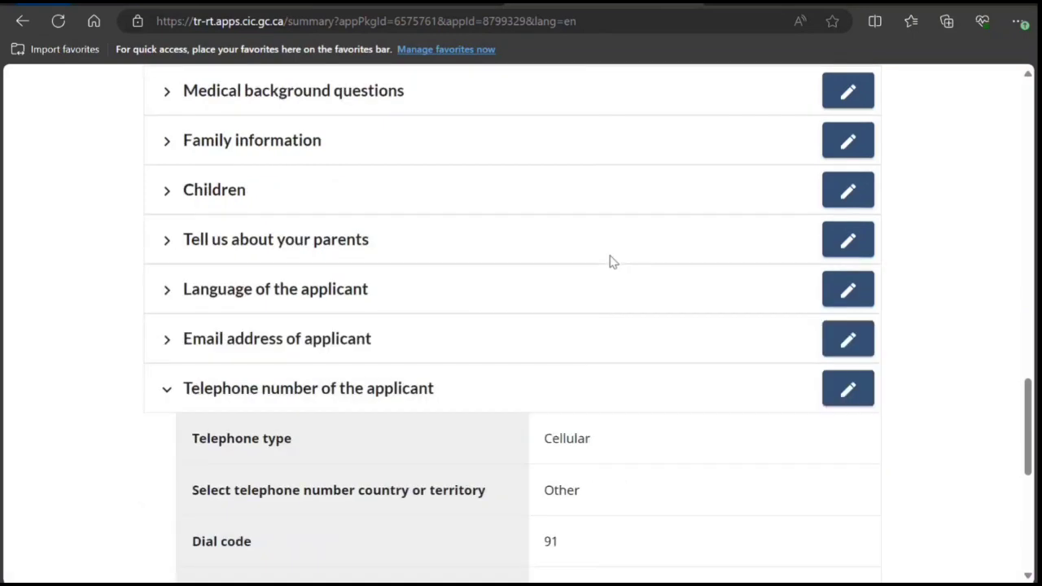
Expand the Names used in the past section of the summary and look over the remaining sections.
scroll(613, 261, up, 5)
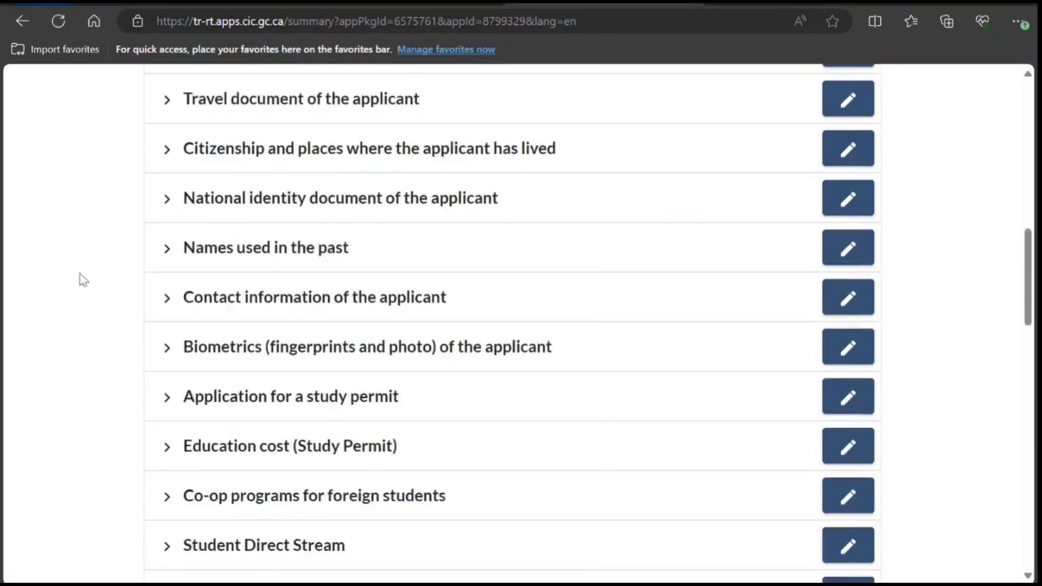
click(165, 251)
scroll(516, 325, down, 5)
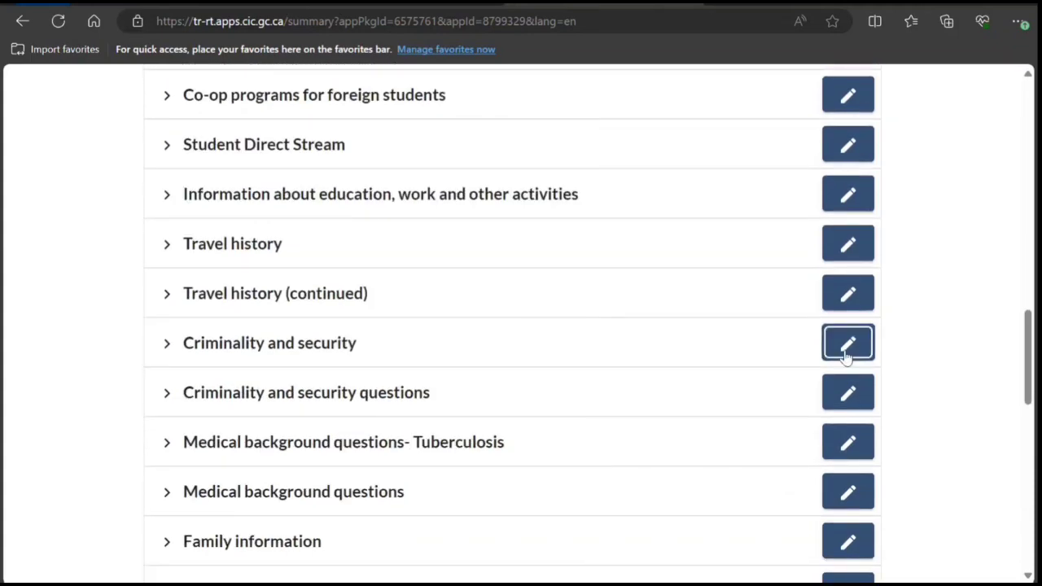
scroll(444, 374, down, 3)
scroll(444, 375, down, 8)
scroll(445, 367, up, 20)
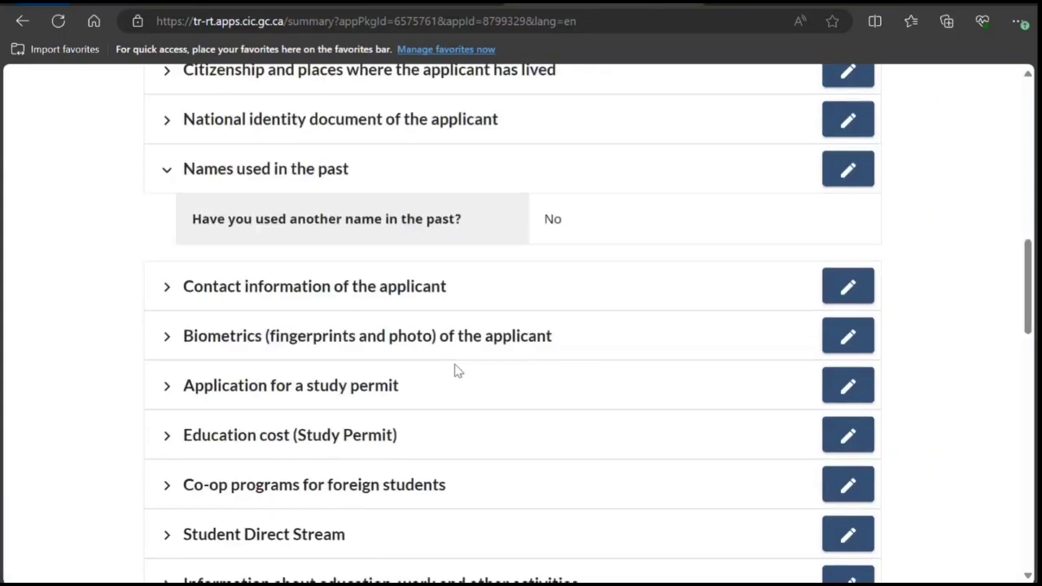
scroll(456, 362, up, 3)
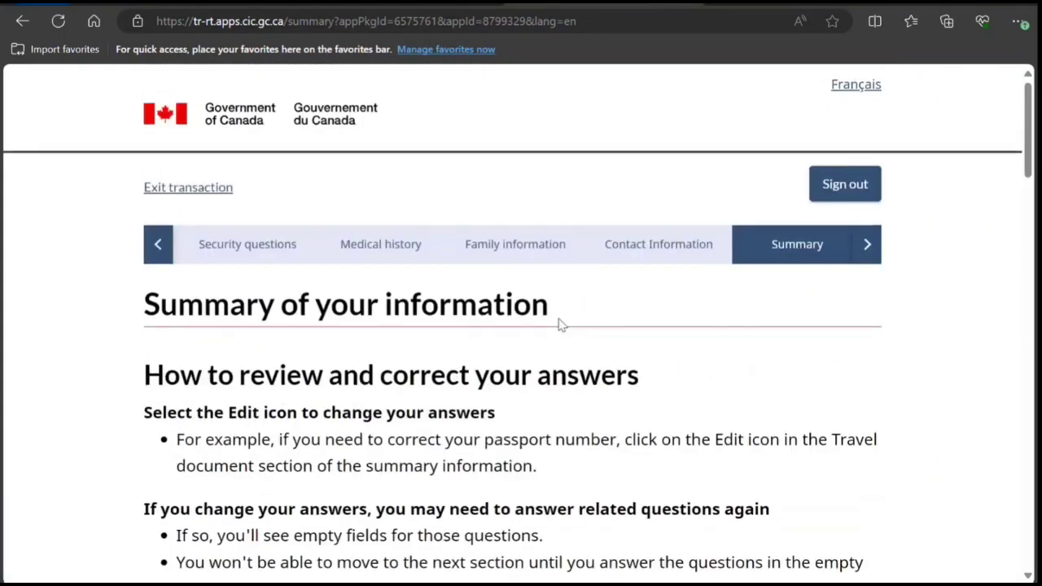
Save the summary of the application's information and continue to the supporting documents page.
click(868, 256)
scroll(686, 254, down, 3)
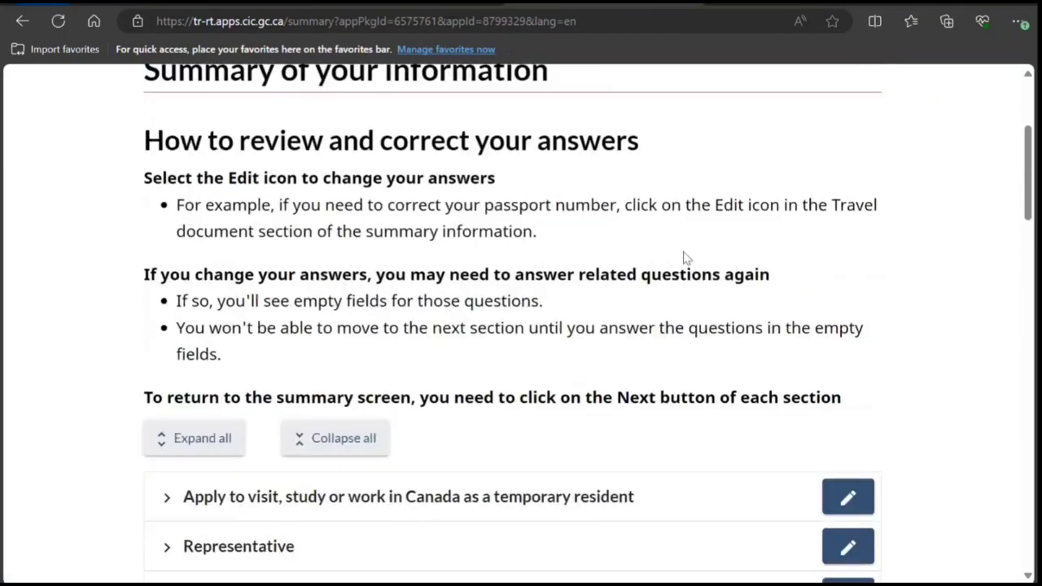
scroll(686, 259, up, 3)
scroll(684, 255, down, 20)
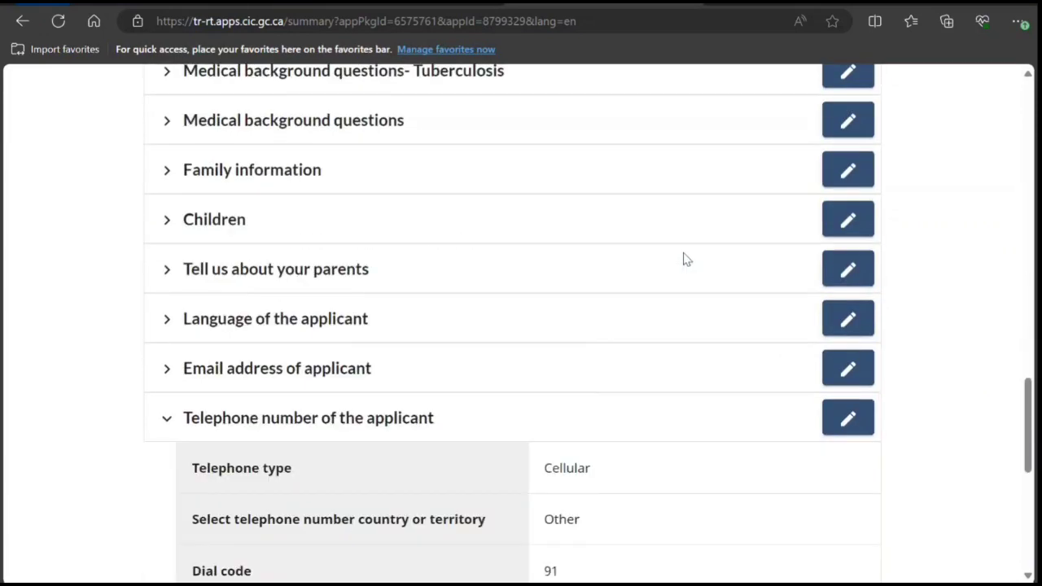
scroll(686, 259, down, 5)
click(768, 372)
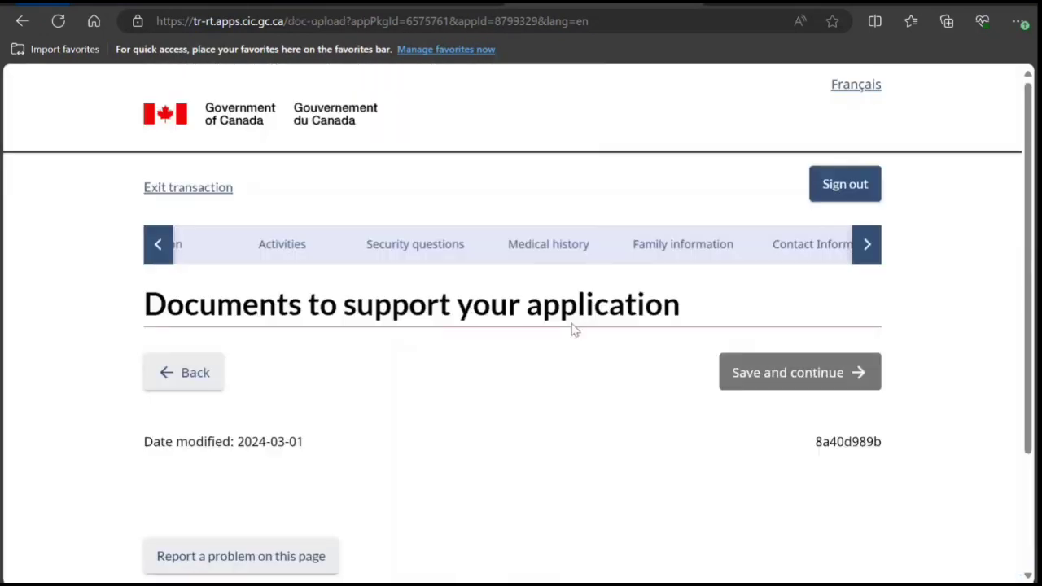
Read the upload instructions, including the file size limit and the accepted file formats.
scroll(530, 318, down, 7)
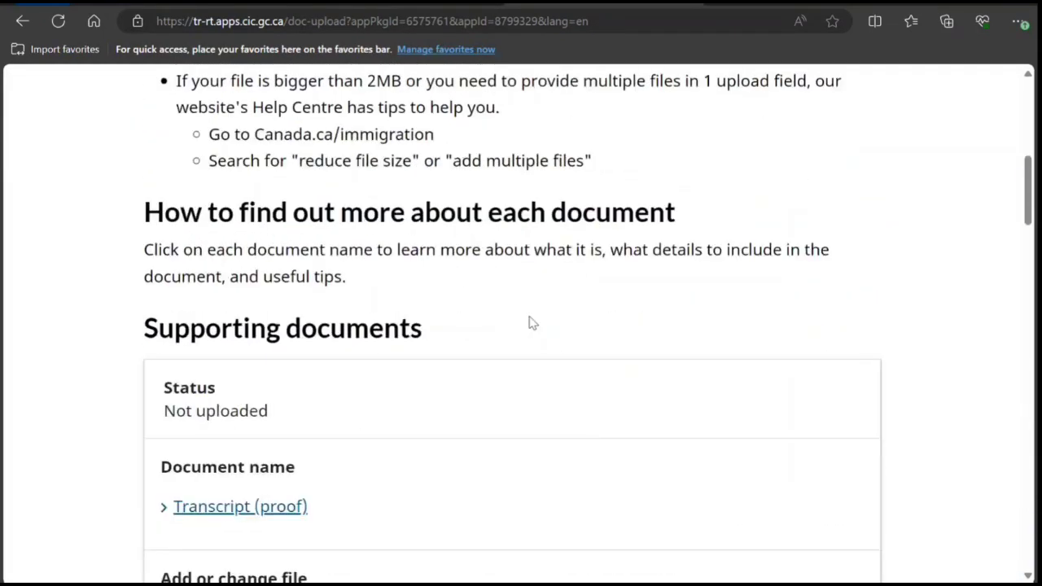
scroll(488, 314, up, 3)
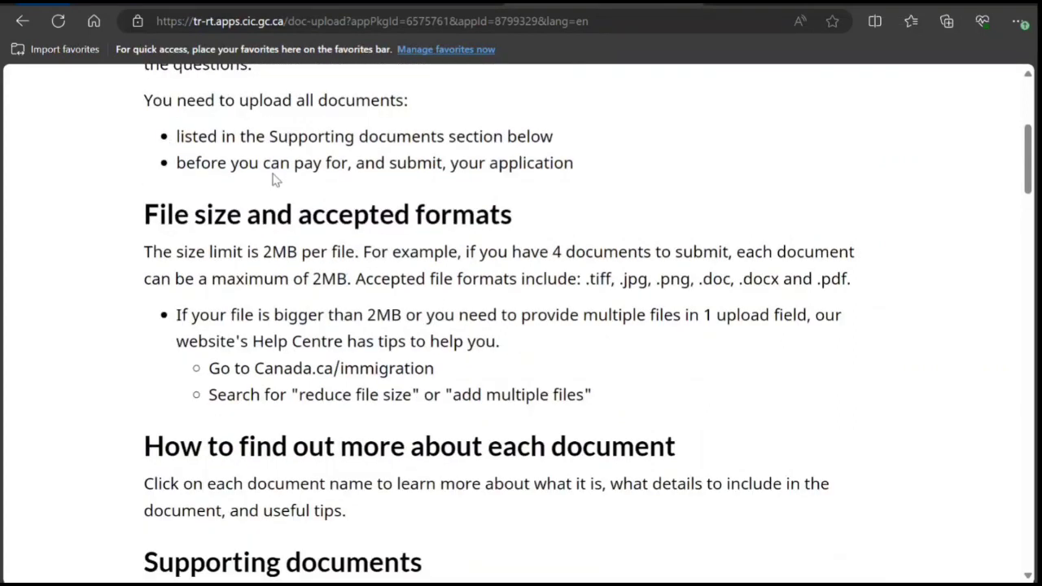
drag(522, 279, 814, 279)
scroll(364, 294, down, 5)
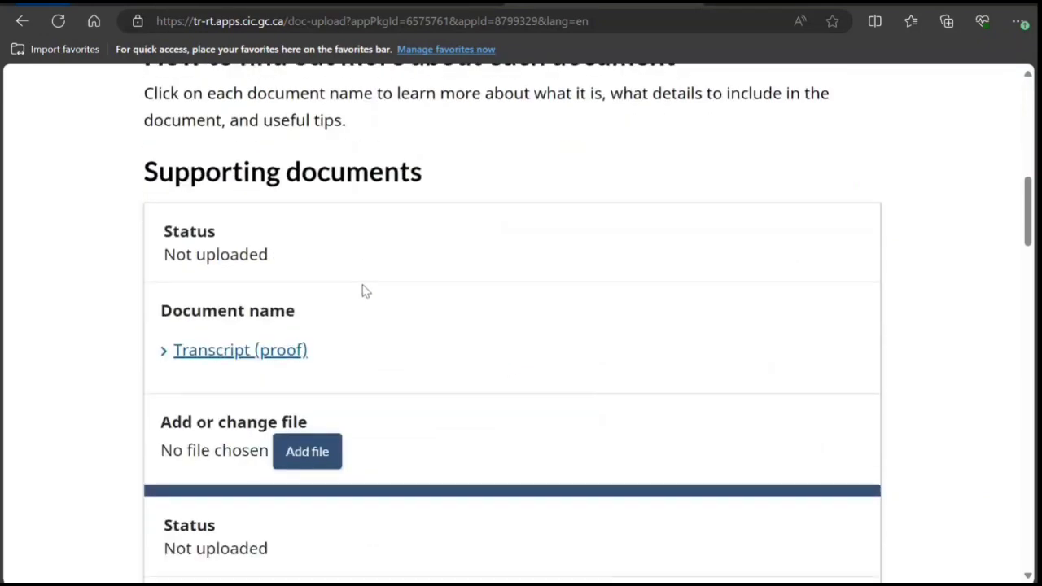
Examine the required supporting documents from the transcript and letter of acceptance through the GIC, provincial attestation letter and passport.
scroll(362, 291, down, 3)
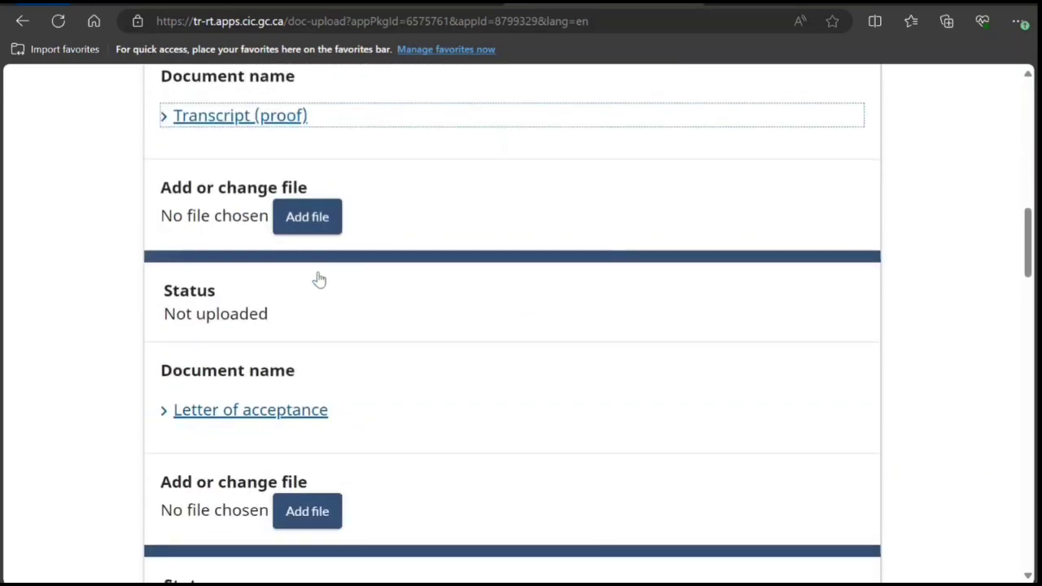
scroll(309, 275, down, 2)
scroll(317, 302, down, 2)
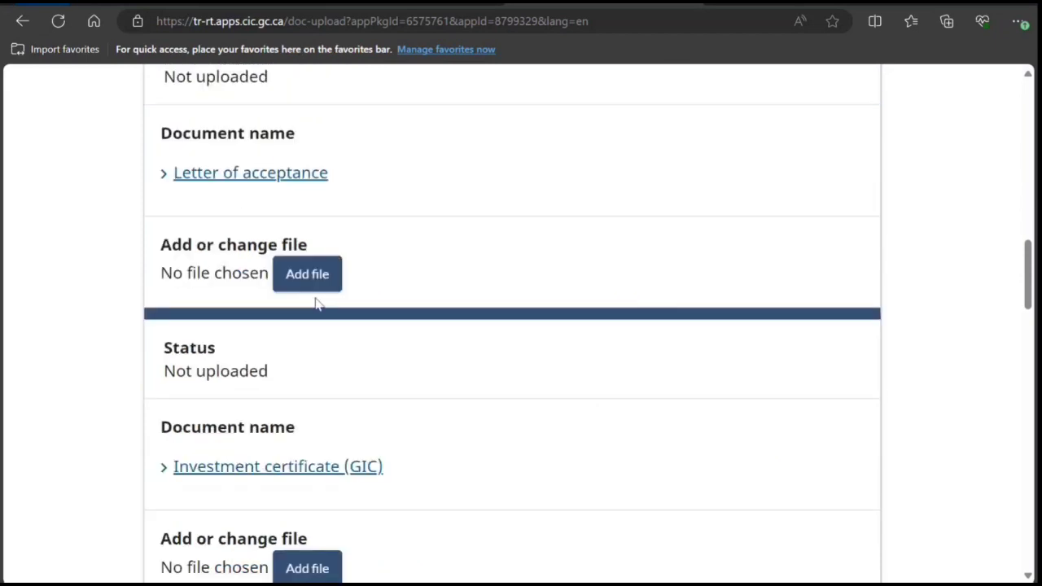
click(292, 399)
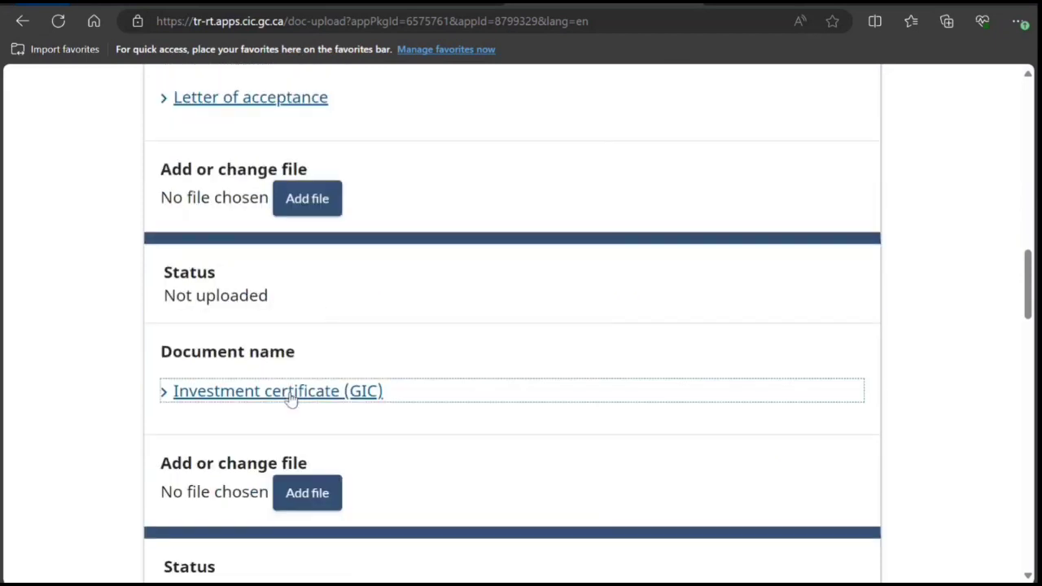
scroll(291, 399, down, 4)
click(292, 399)
scroll(285, 378, down, 3)
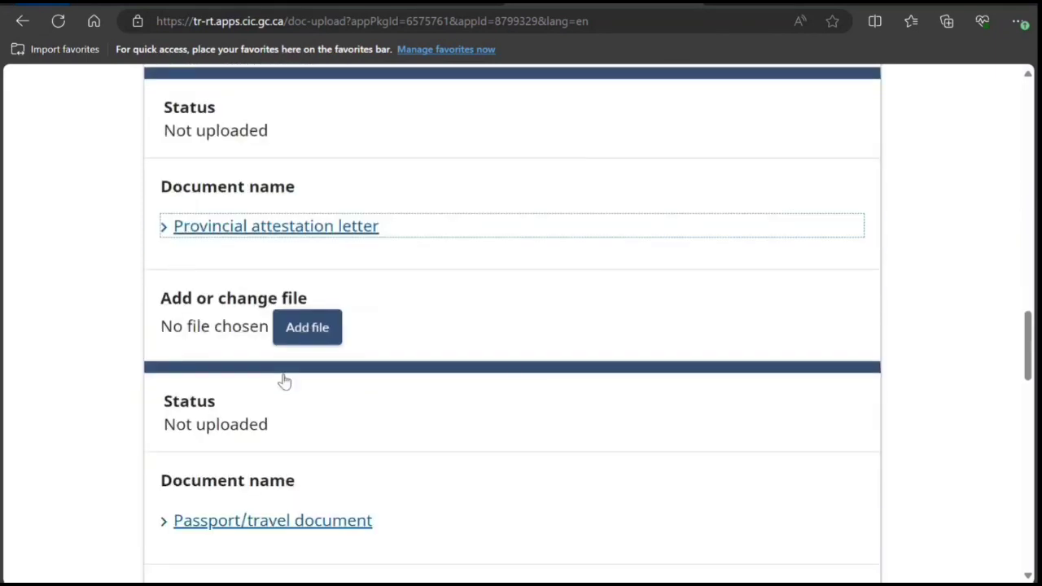
click(279, 364)
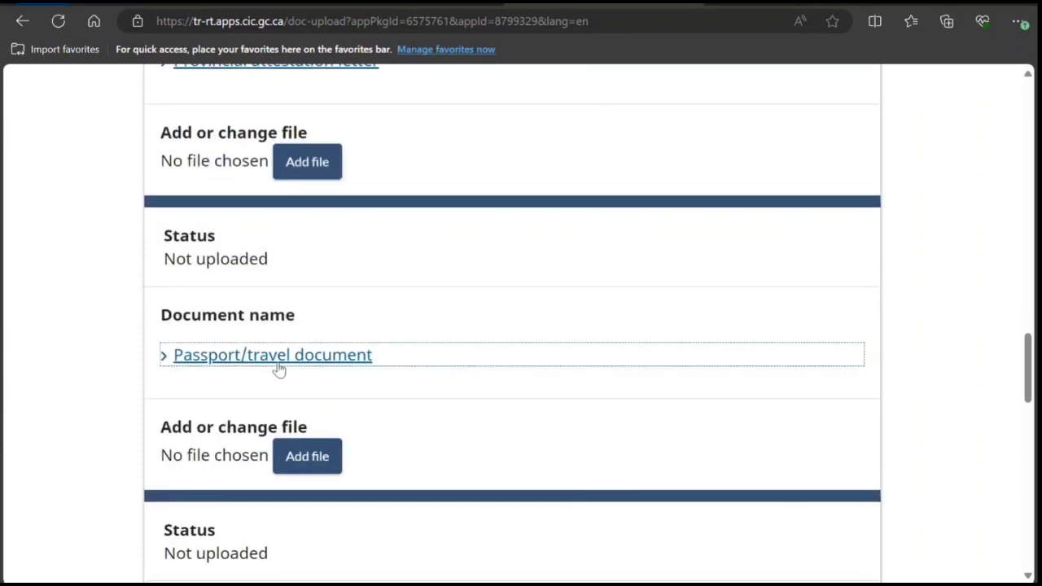
scroll(279, 367, down, 3)
scroll(280, 367, down, 2)
Expand the Funds (proof) document and read which evidence of financial support is accepted.
click(244, 269)
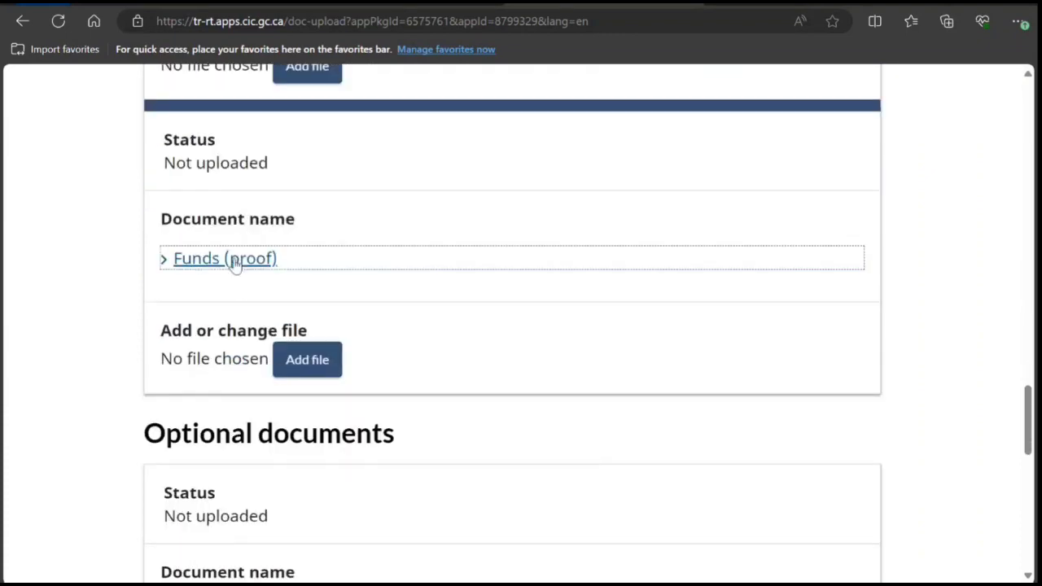
click(160, 265)
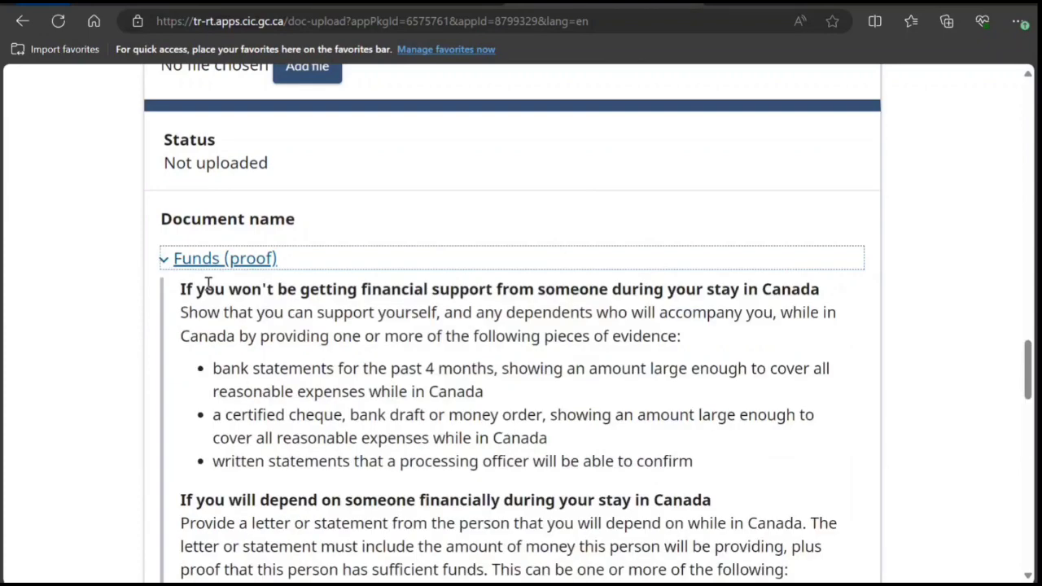
scroll(207, 285, down, 2)
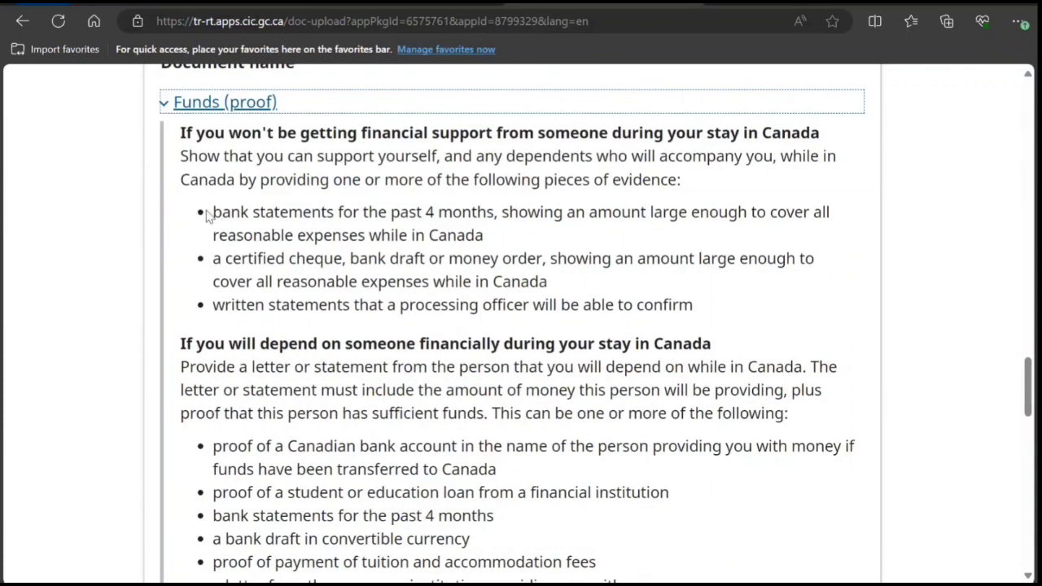
scroll(207, 211, down, 6)
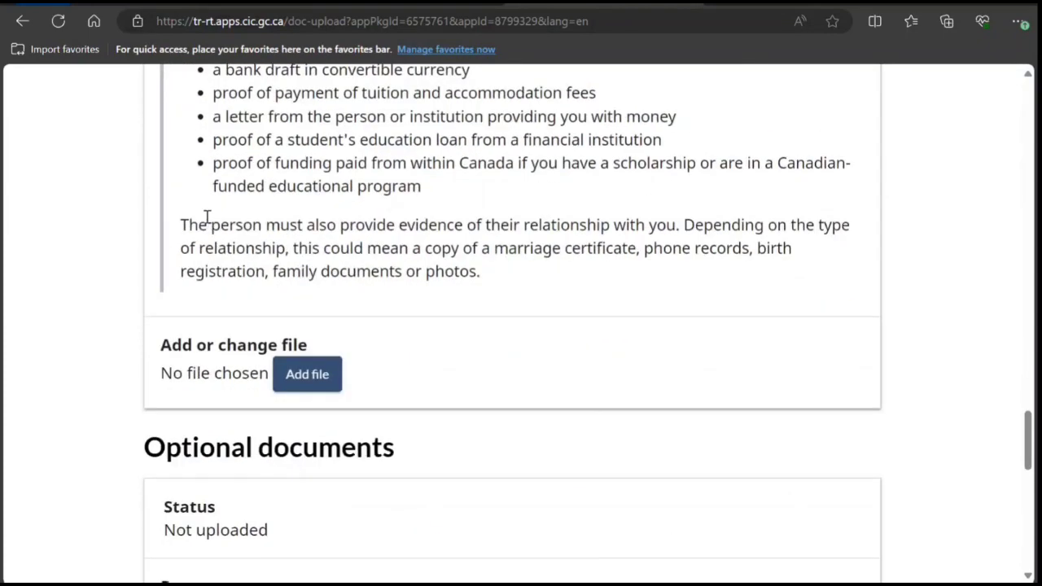
Review the optional documents and expand the Additional documents entry to read its description.
scroll(207, 218, down, 4)
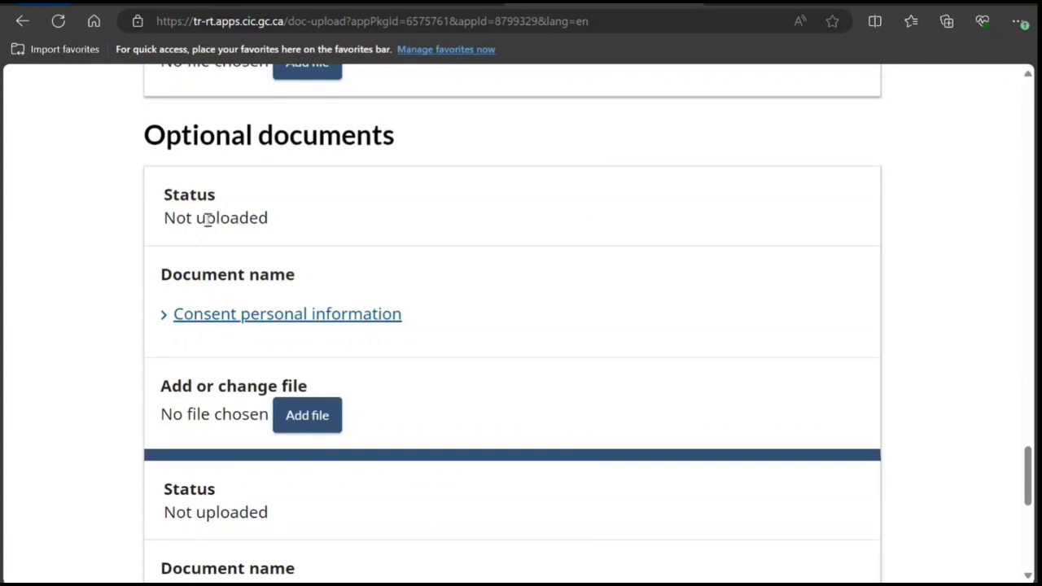
scroll(207, 220, down, 1)
scroll(176, 277, down, 2)
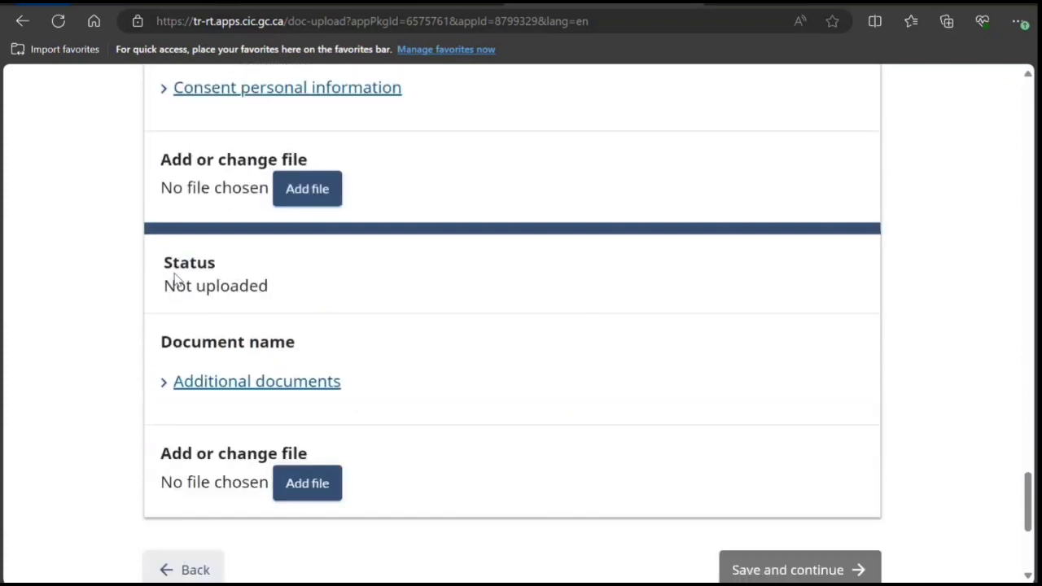
click(157, 381)
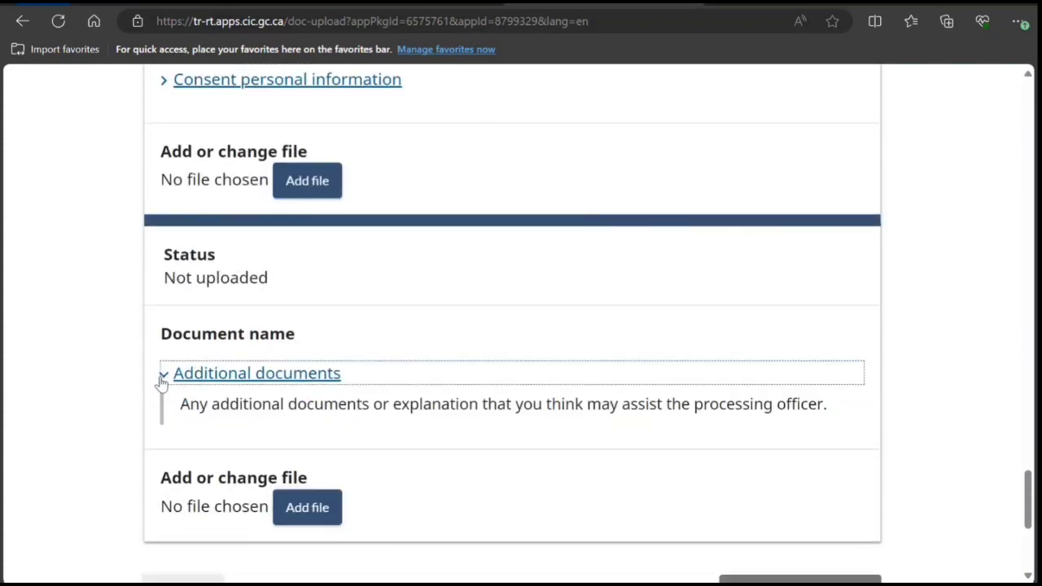
scroll(174, 335, down, 3)
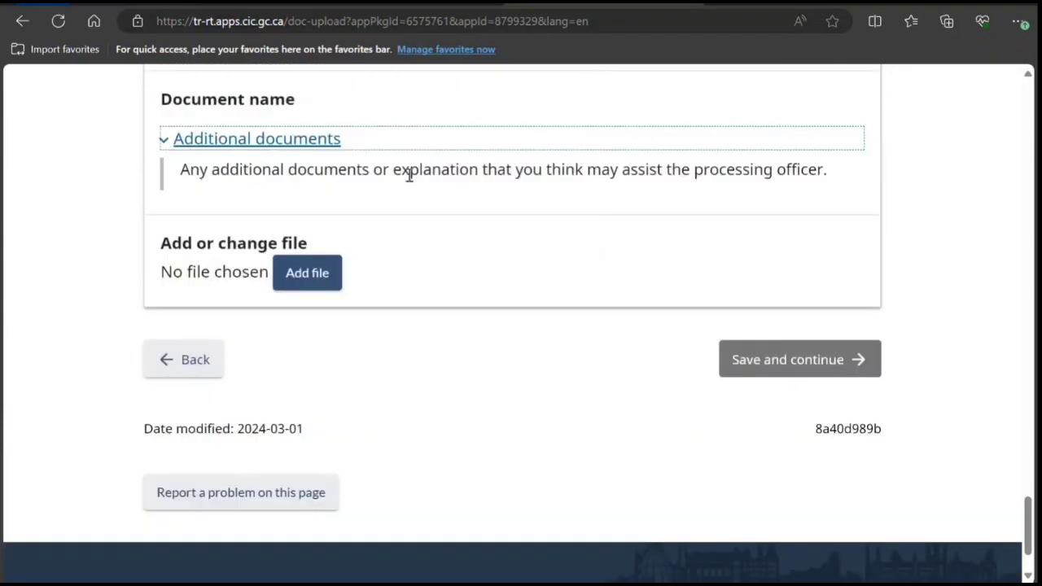
drag(409, 175, 673, 169)
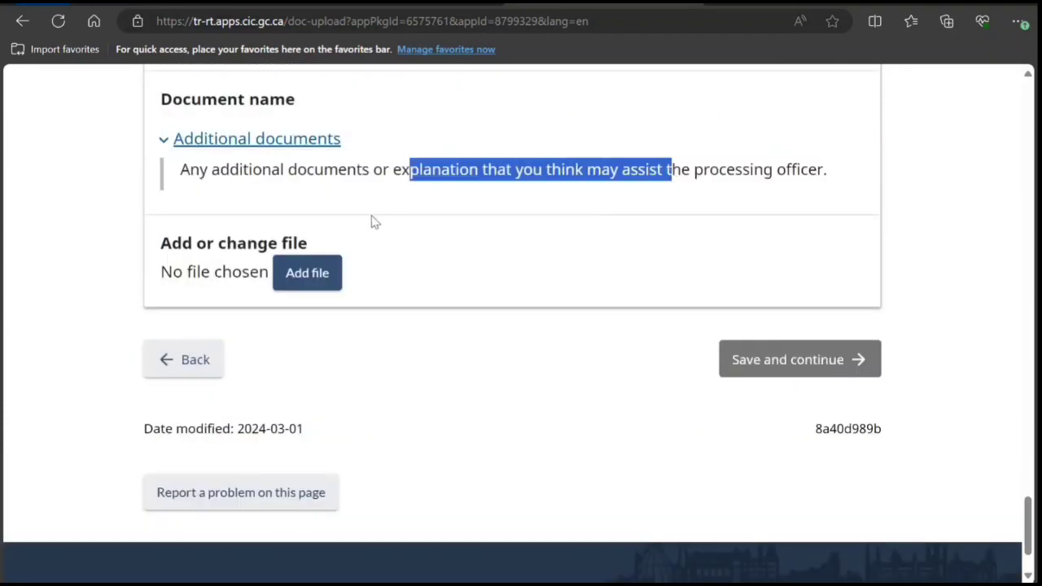
Check the document list once more and view the application stages that follow Documents in the progress bar.
scroll(372, 223, up, 8)
scroll(407, 216, down, 9)
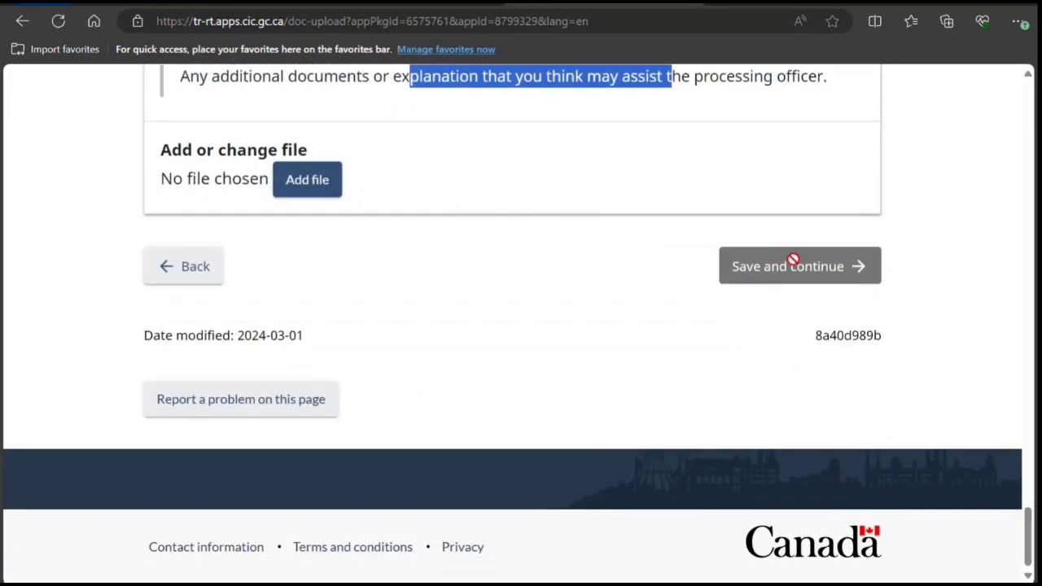
scroll(586, 225, up, 10)
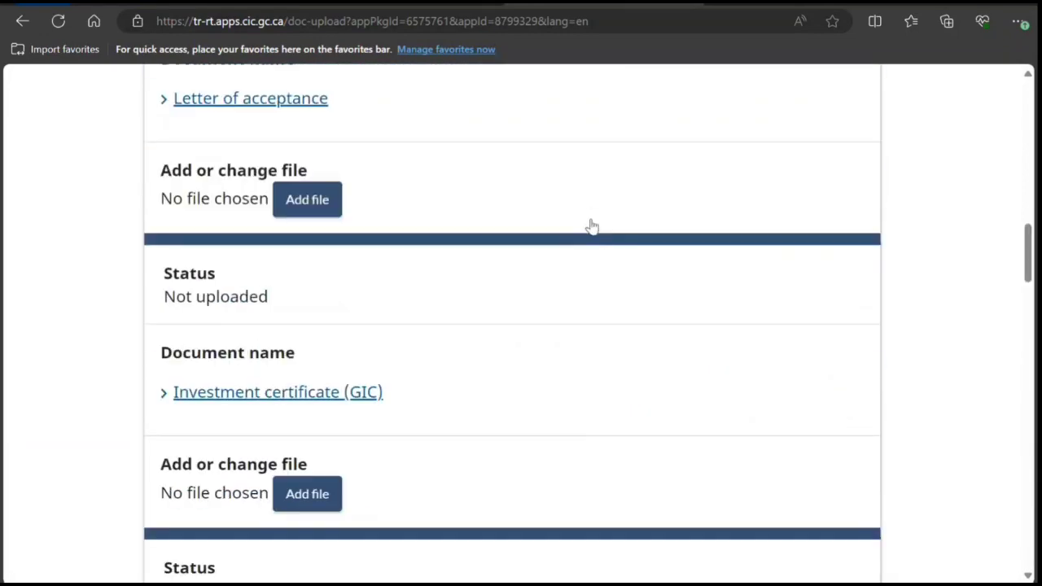
scroll(593, 227, up, 10)
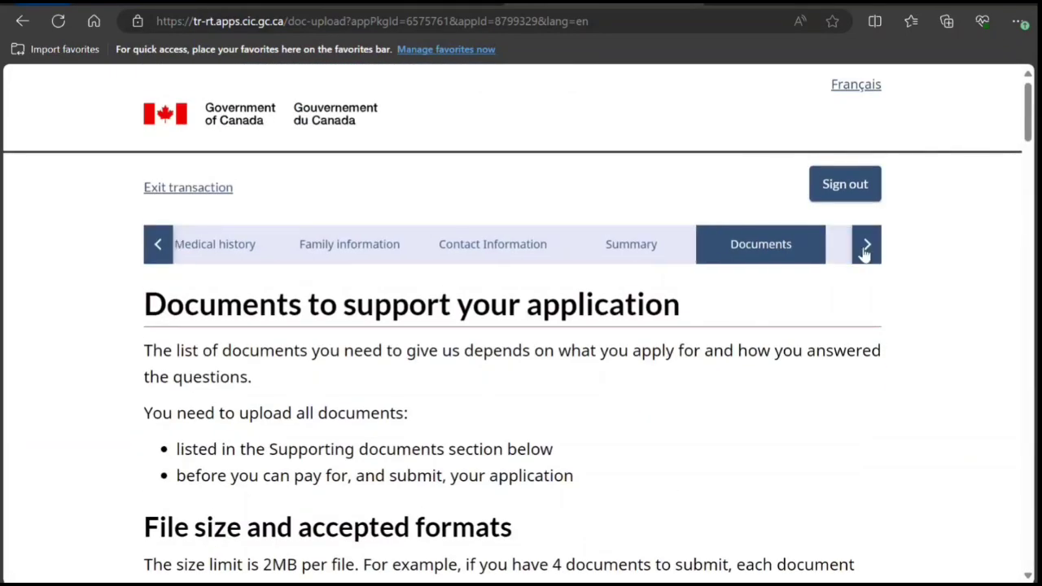
click(866, 252)
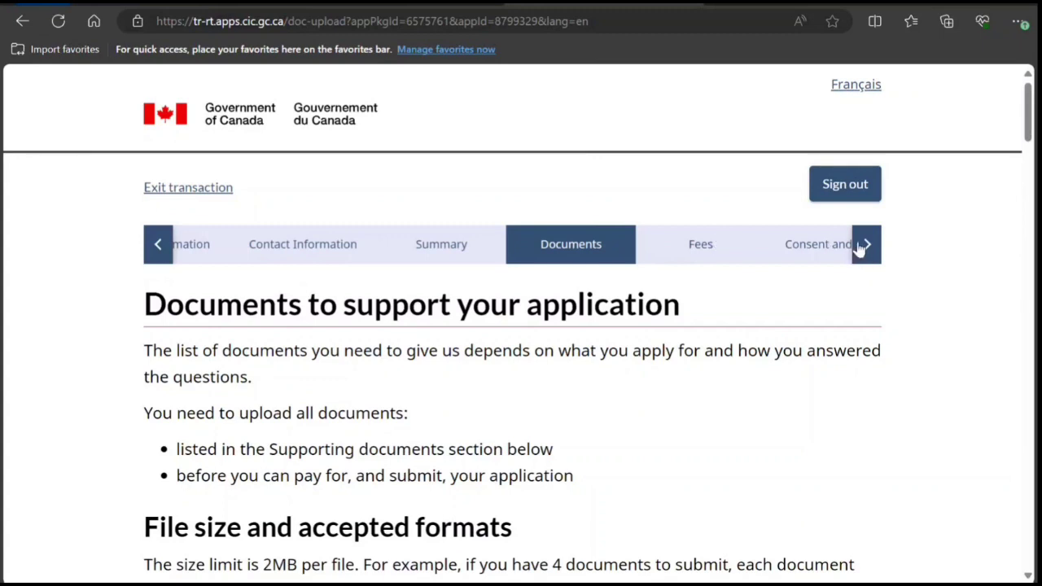
click(862, 249)
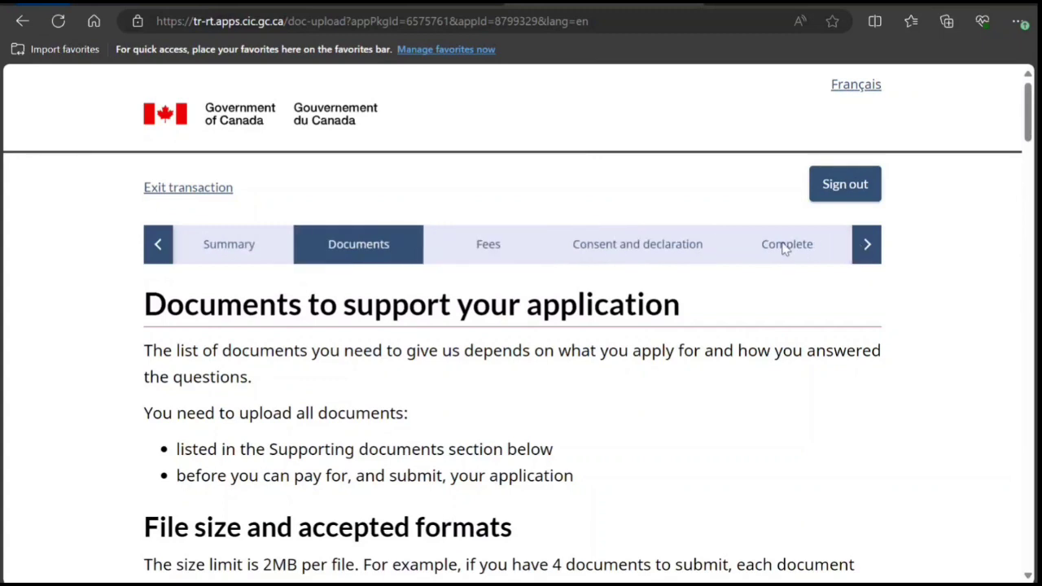